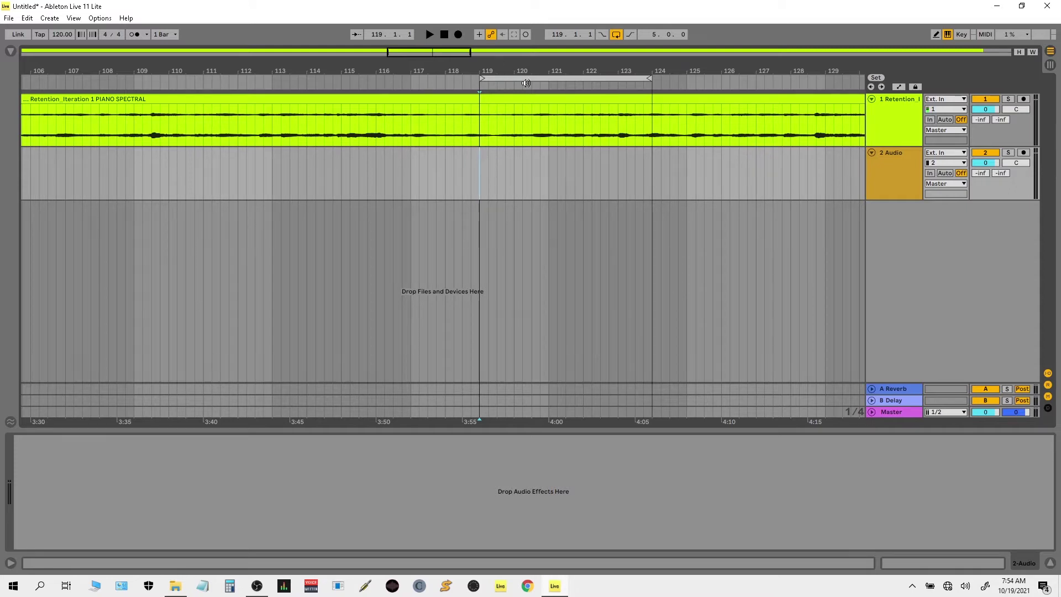
Play the looped section of the piano spectral clip starting at 119.1.1 to hear the dry sound.
left_click(480, 137)
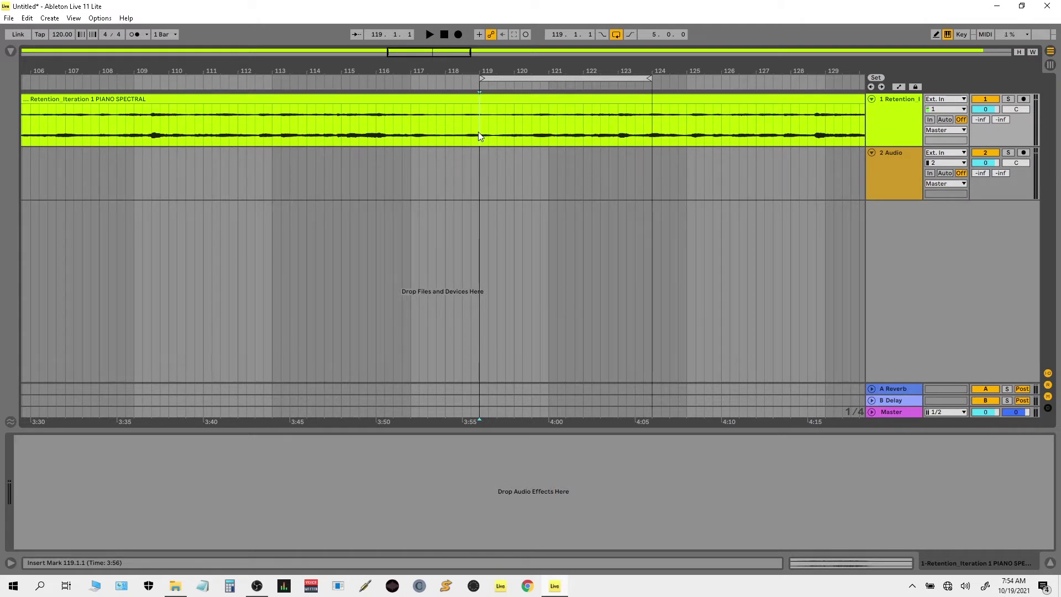
key("space")
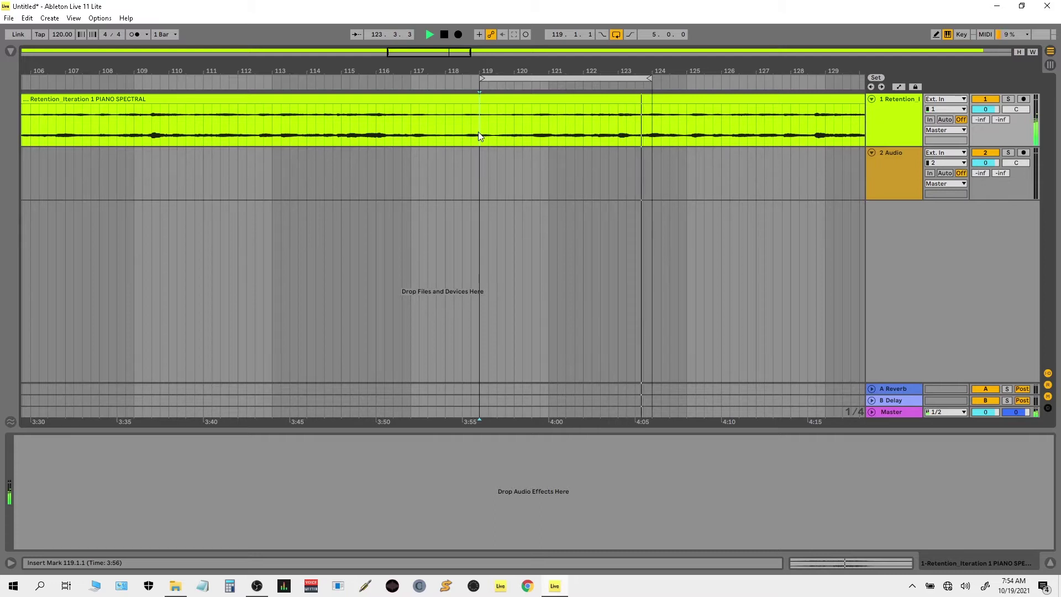
key("space")
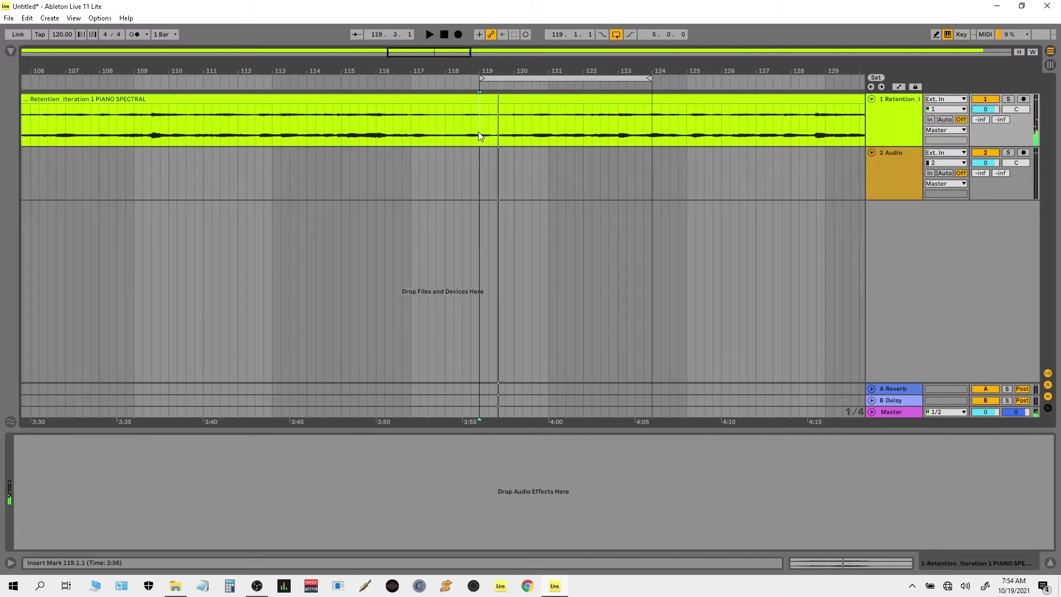
Remove the Reverb effect from return track A.
left_click(898, 390)
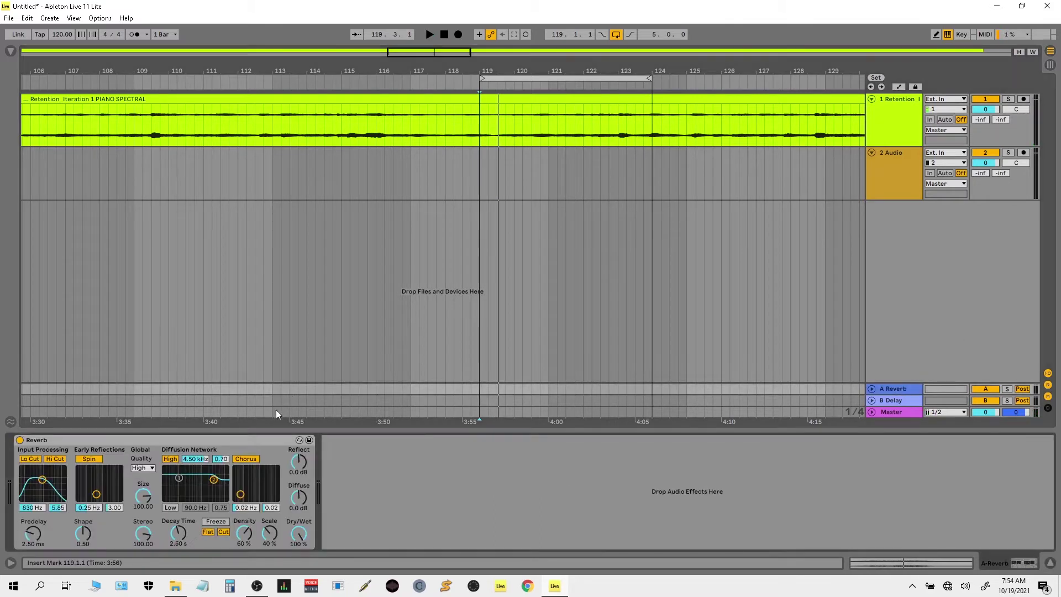
left_click(106, 439)
key("Delete")
Load Melda's MWaveFolder distortion plug-in onto return track A.
left_click(7, 52)
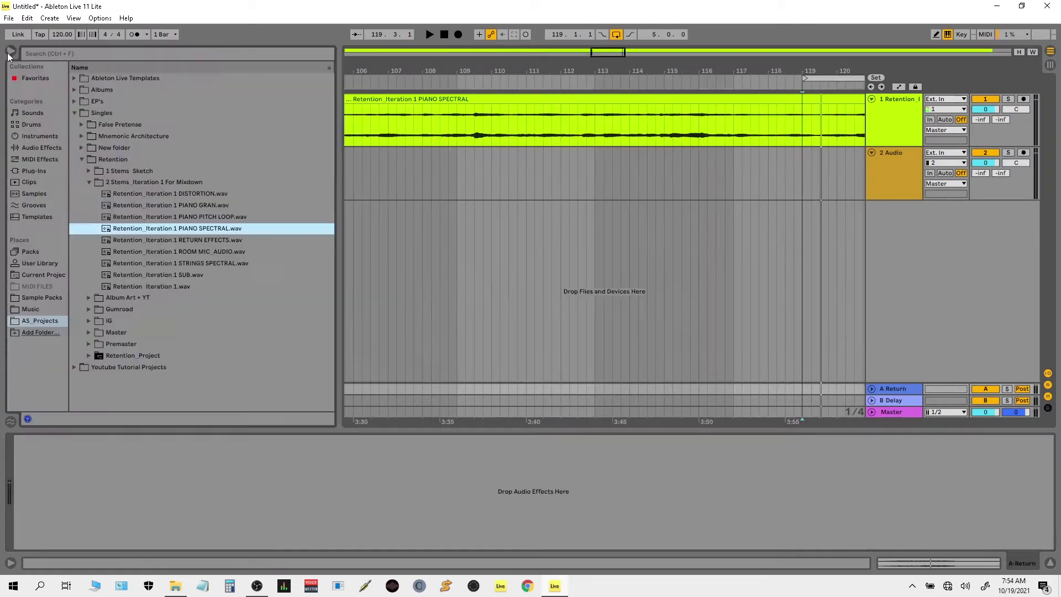
left_click(41, 171)
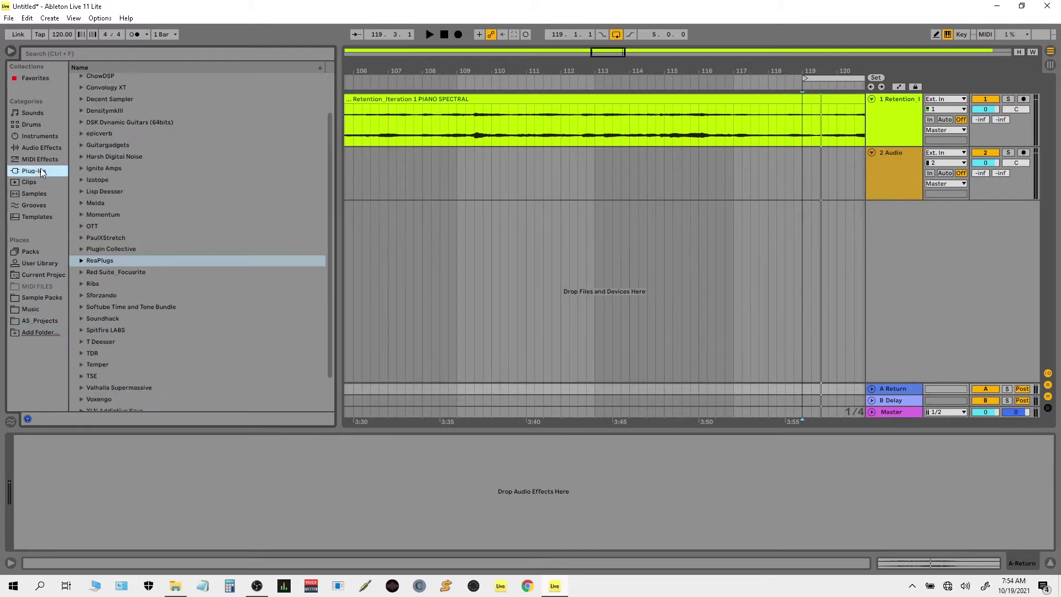
left_click(81, 204)
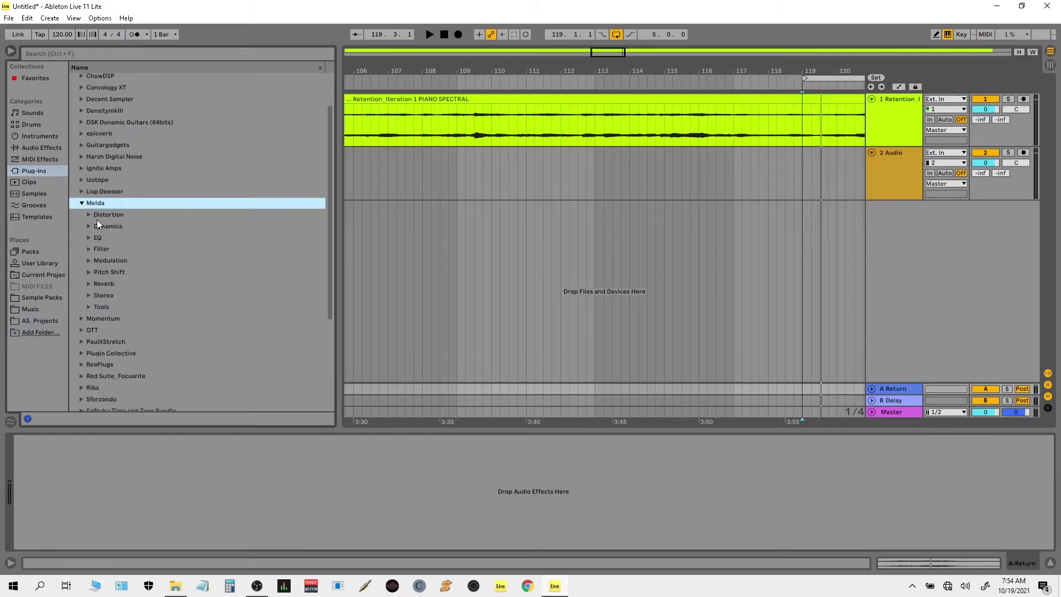
left_click(89, 214)
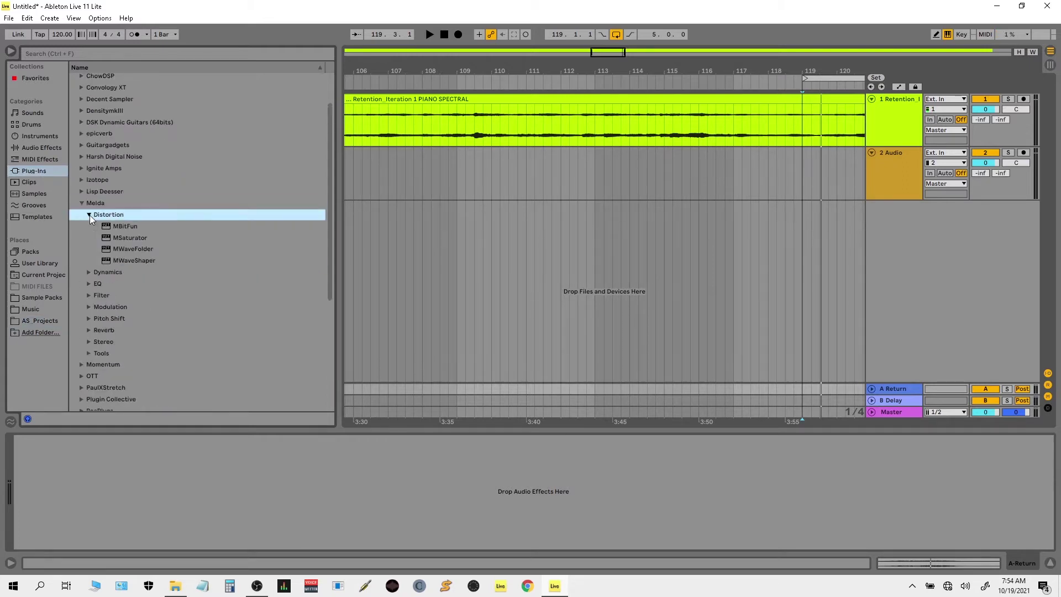
left_click(140, 250)
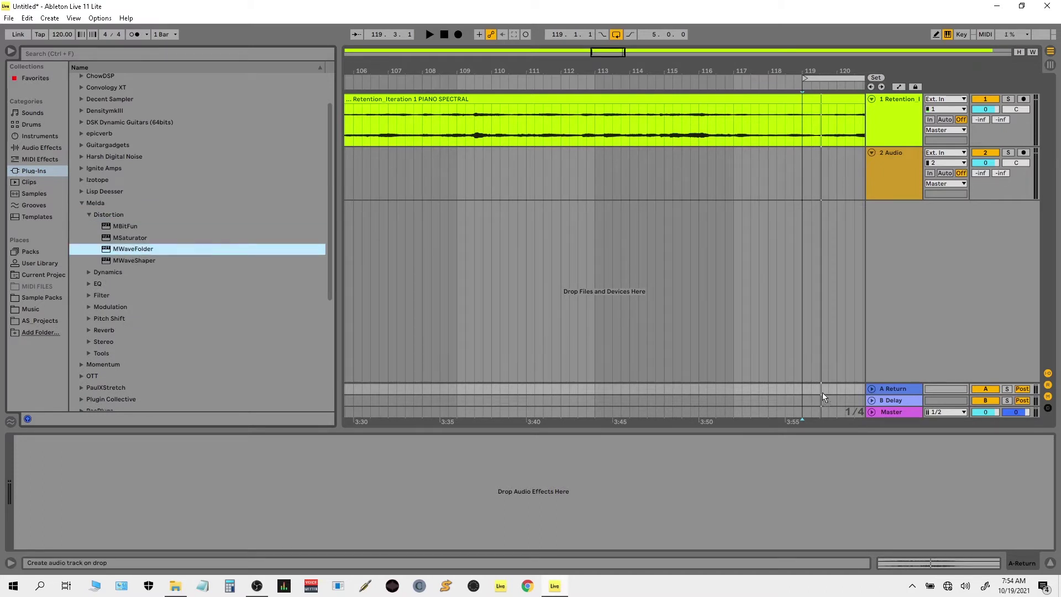
left_click_drag(884, 391, 884, 391)
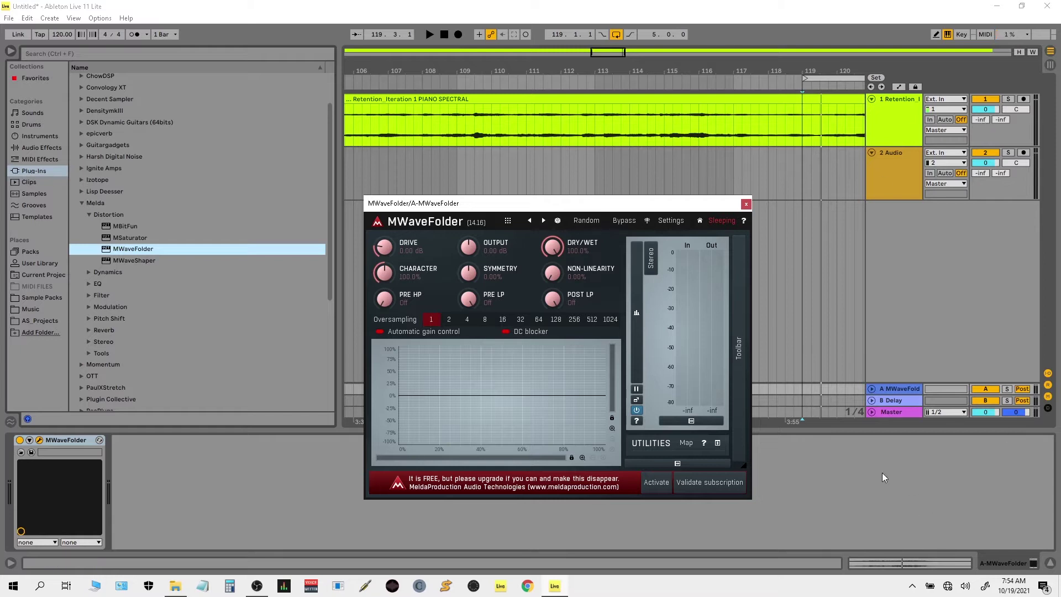
Raise the first track's send to return A to 0 dB and load the MWaveFolder preset Looker-on protozoa.
left_click_drag(981, 119, 980, 72)
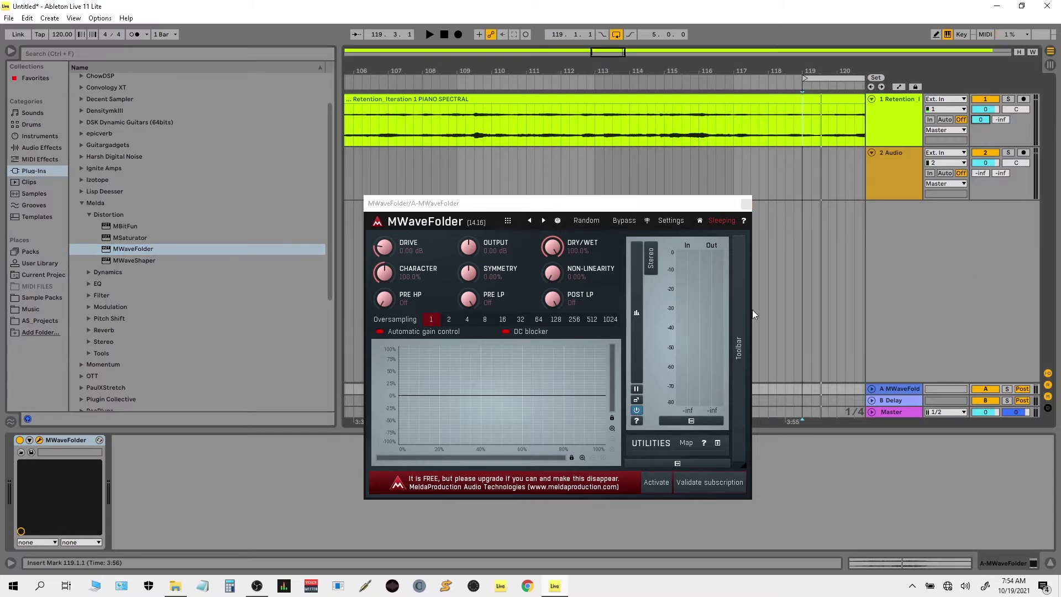
left_click(511, 221)
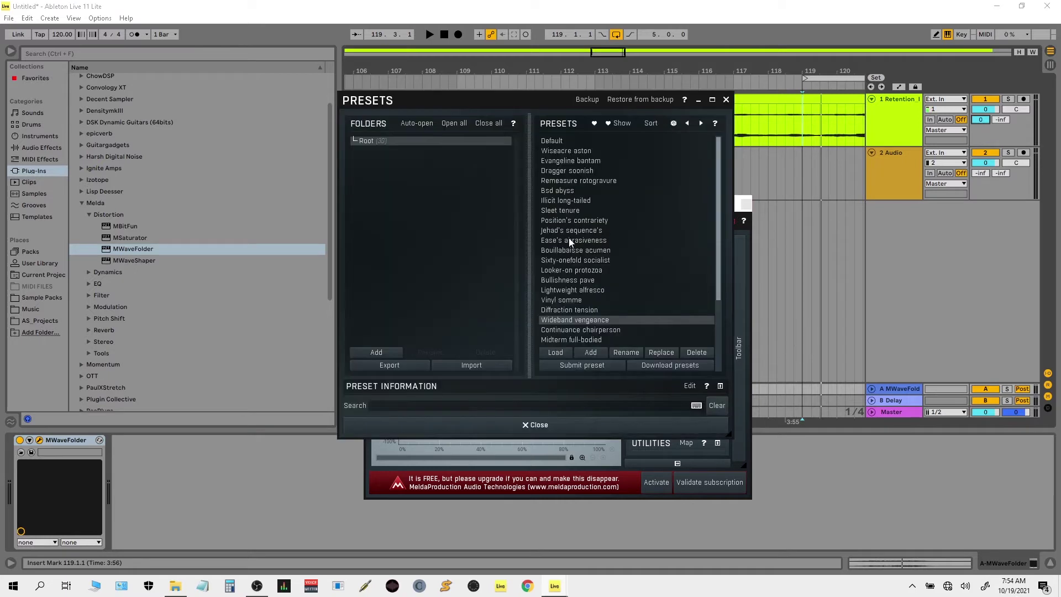
left_click(592, 272)
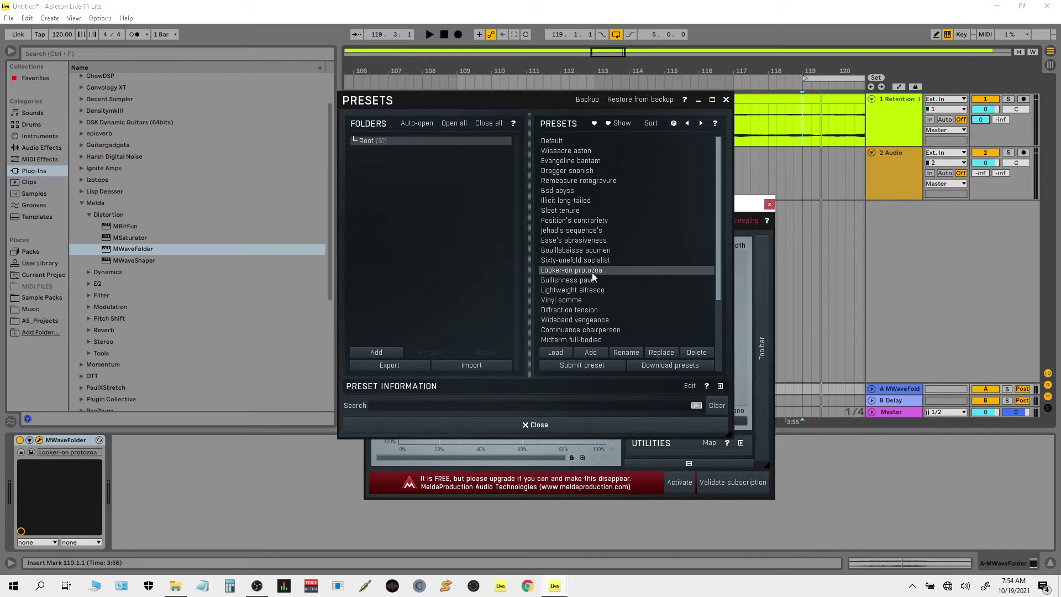
Set MWaveFolder's Drive to +20.51 dB while auditioning the loop, and close the browser and the plug-in window.
key("space")
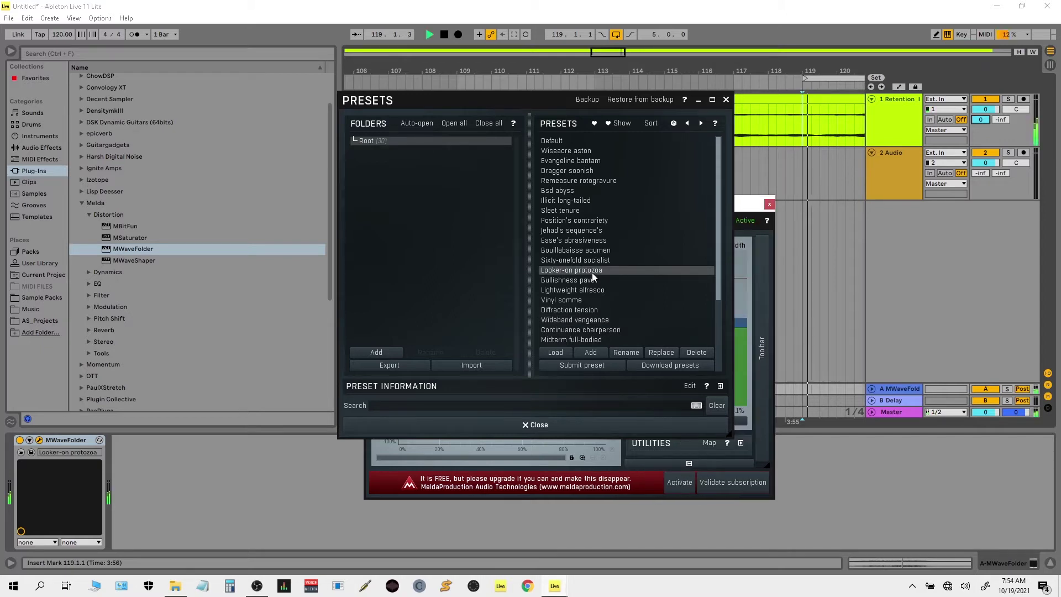
left_click(726, 99)
left_click_drag(384, 247, 384, 267)
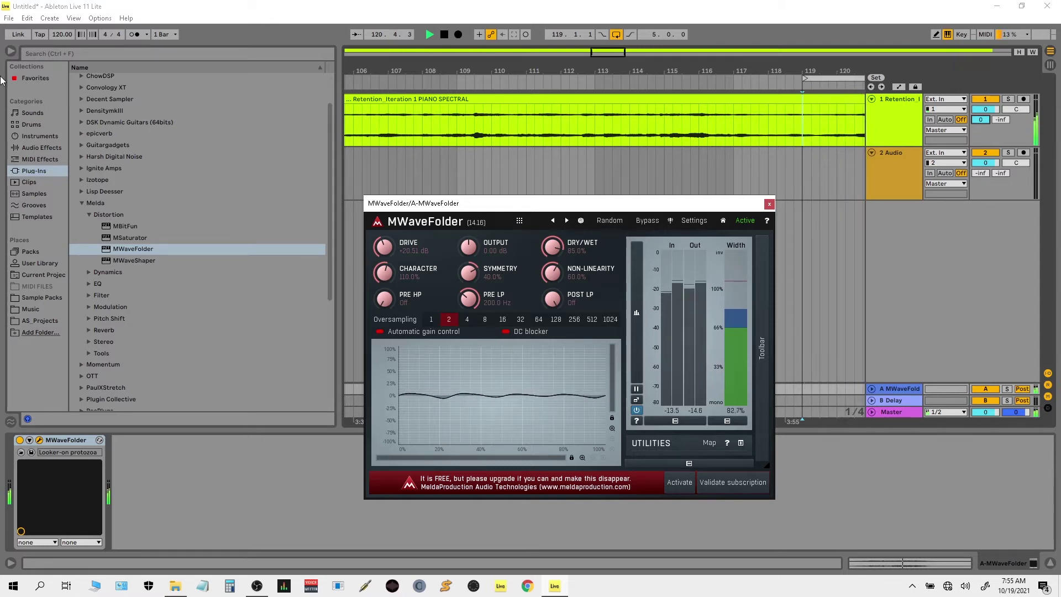
left_click(10, 51)
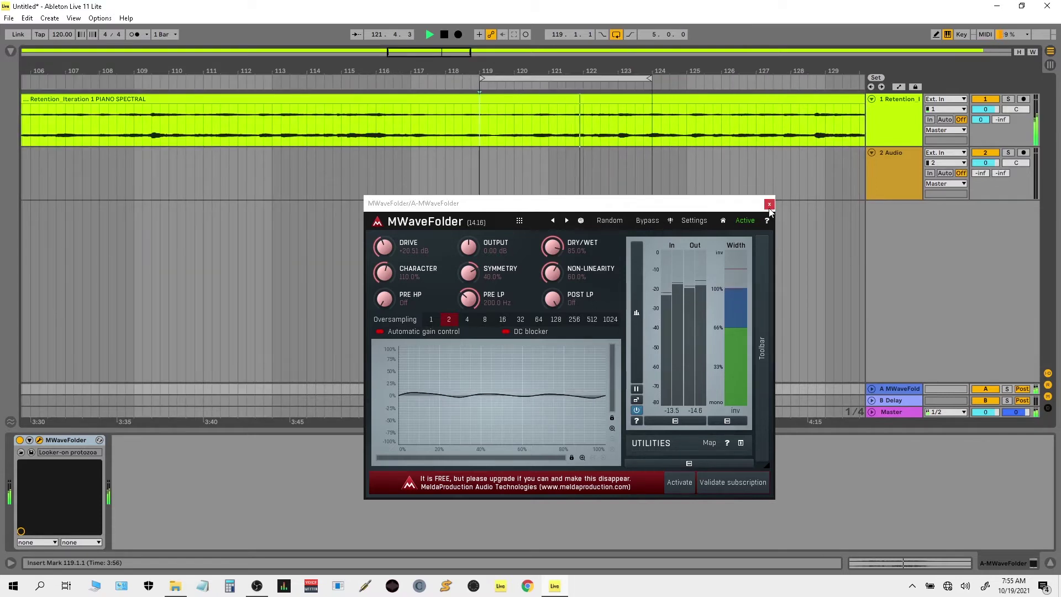
key("space")
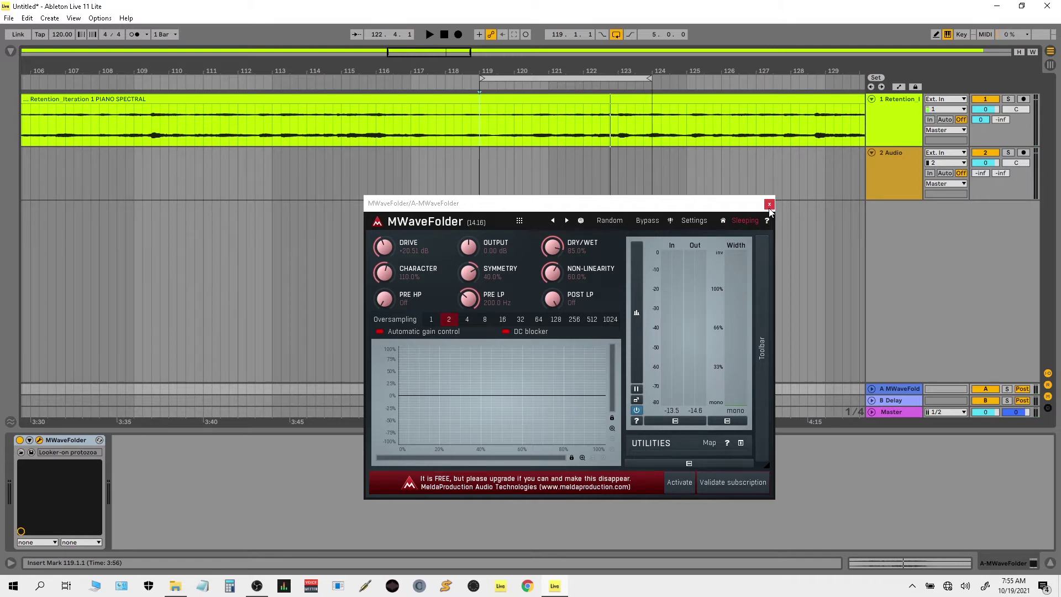
left_click(769, 205)
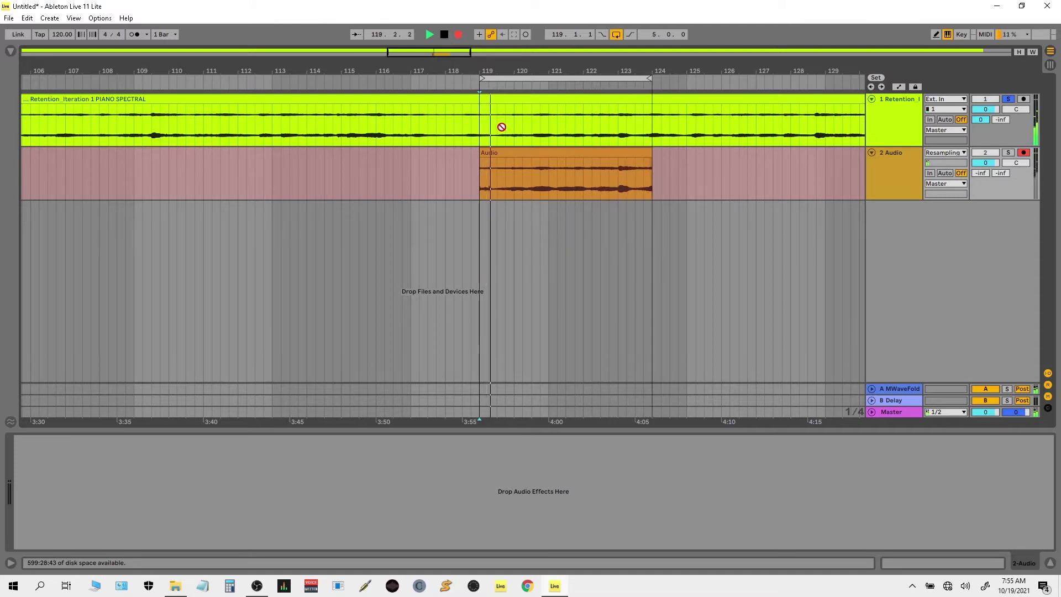
Stop recording on the second track and extend the full take's start back to 119.1.1.
key("space")
scroll(498, 165, "up", 5)
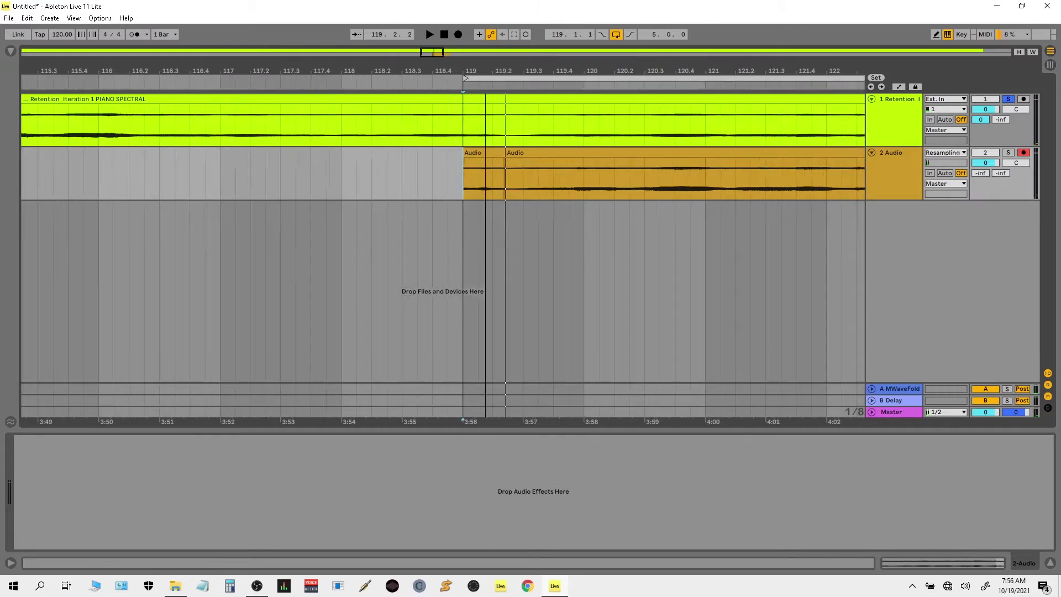
left_click(517, 160)
left_click_drag(501, 157, 457, 157)
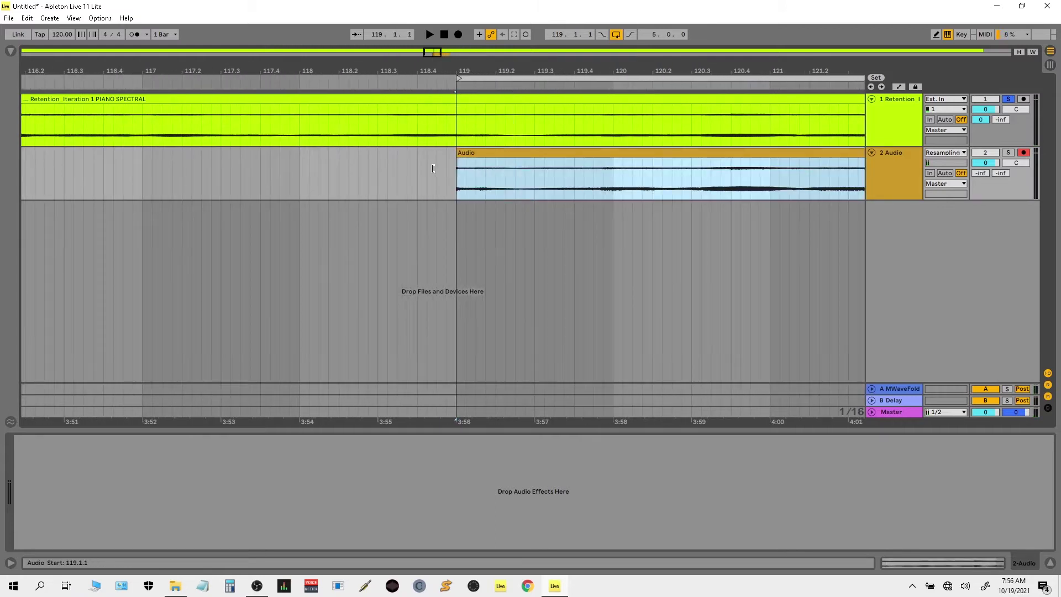
Set the second track's input back to Ext. In and play its recorded clip in solo.
left_click(1009, 153)
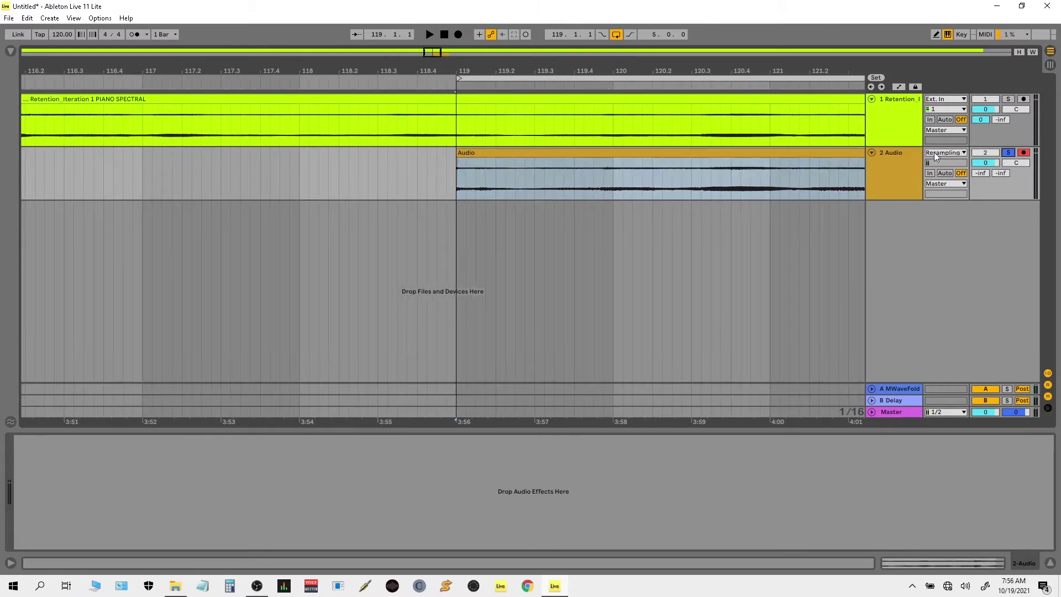
left_click(934, 152)
left_click(946, 161)
left_click_drag(761, 64, 548, 108)
left_click(576, 166)
key("space")
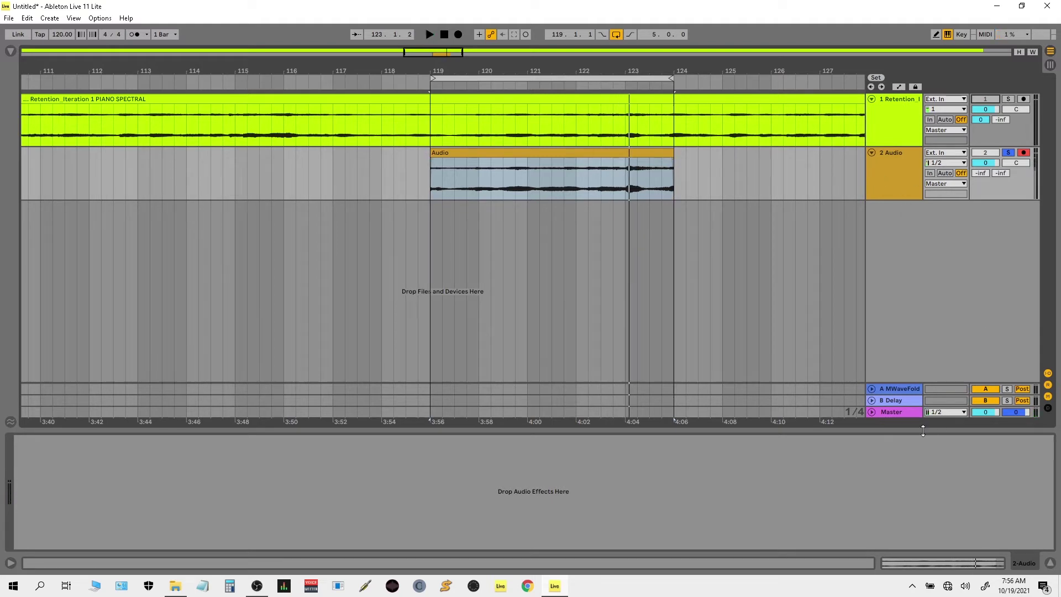
Raise the second track's send to return A to 0 dB and play the loop with return A soloed.
left_click(909, 389)
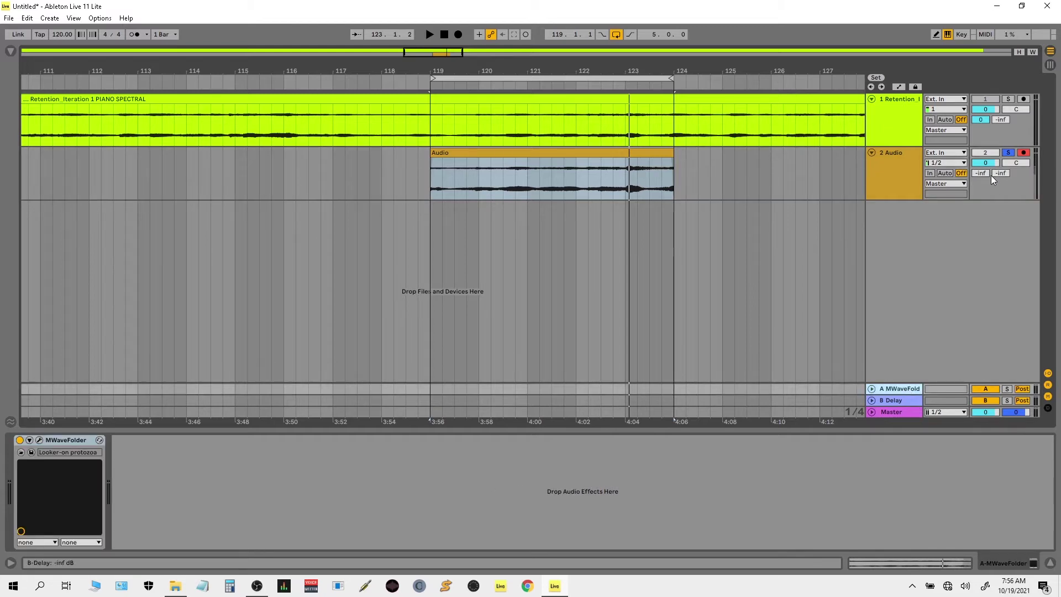
left_click_drag(987, 175, 987, 143)
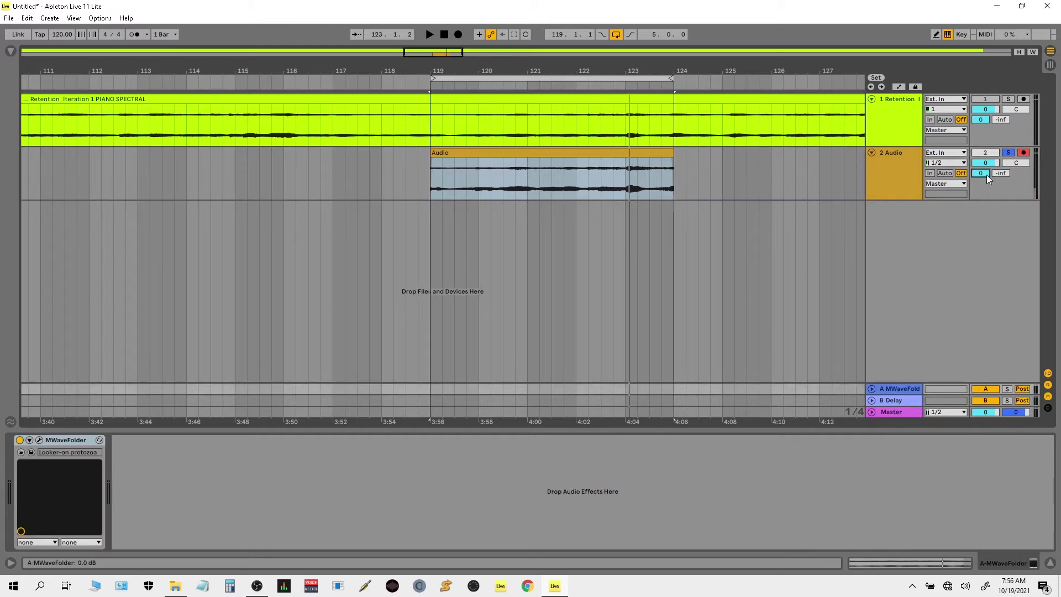
left_click(1008, 390)
key("space")
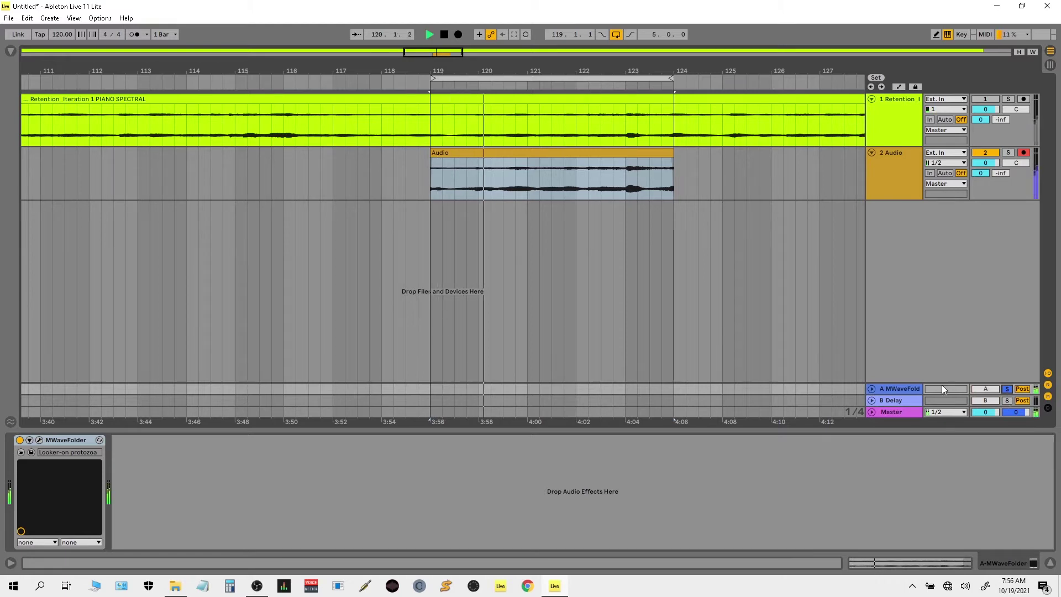
Insert a new audio track below the second track and arm it for recording.
right_click(904, 246)
left_click(920, 250)
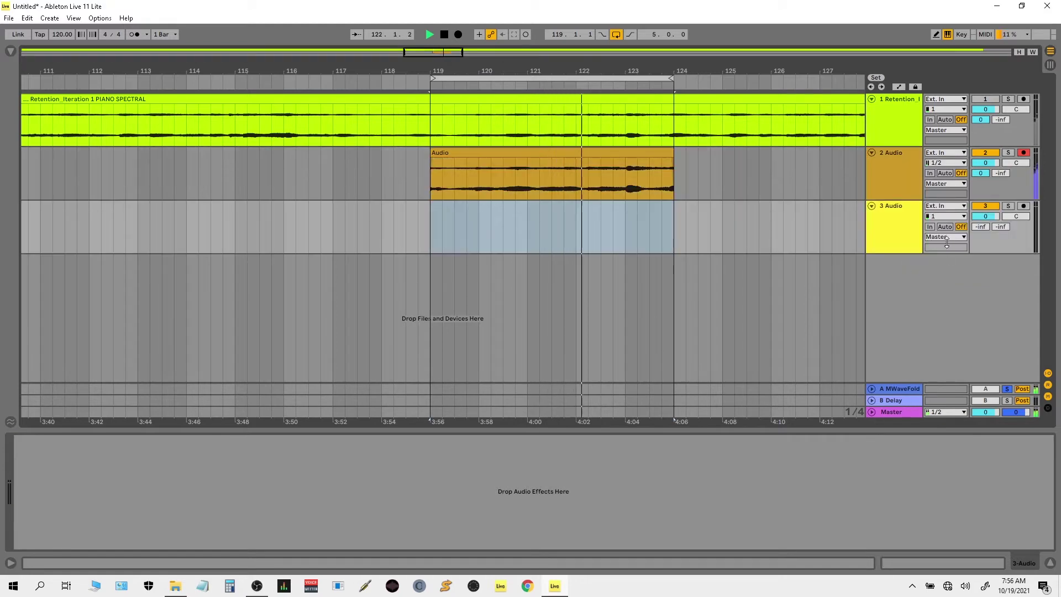
left_click(1022, 207)
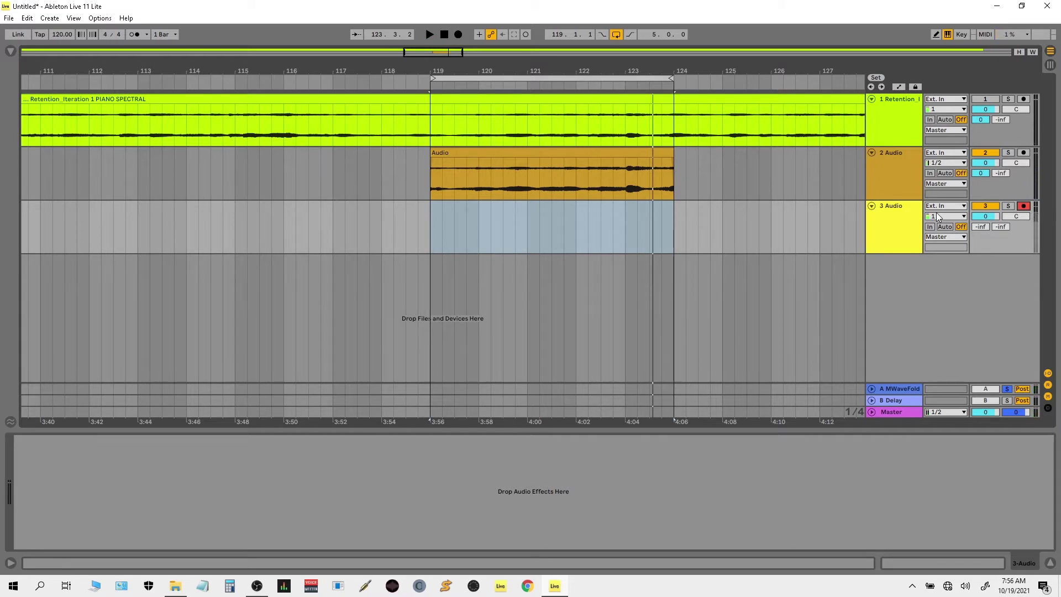
Place the start position at 119.1.1 on the third track and set that track's input to Resampling.
left_click(586, 170)
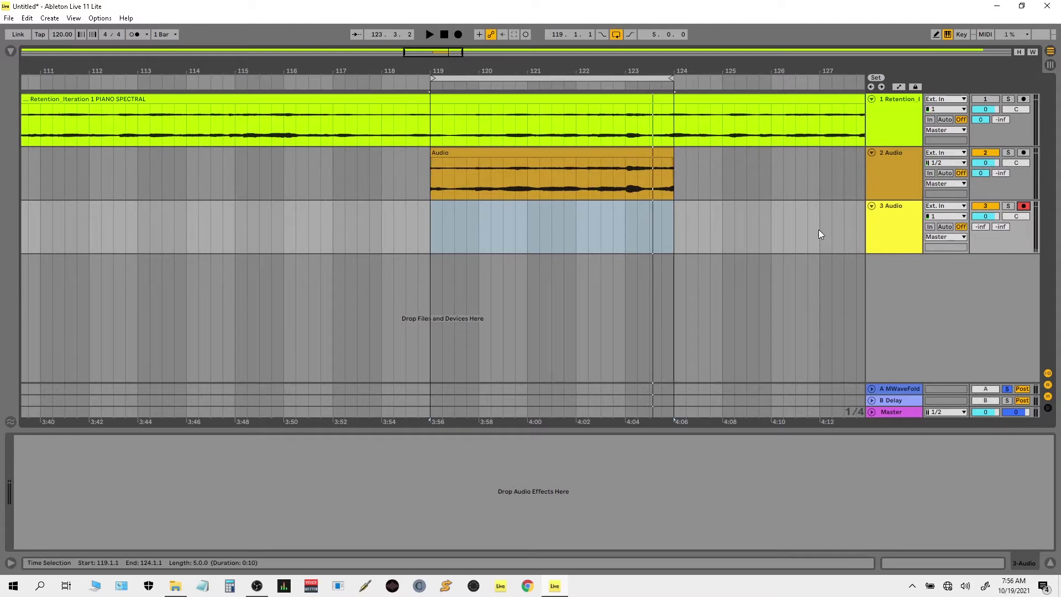
left_click(903, 388)
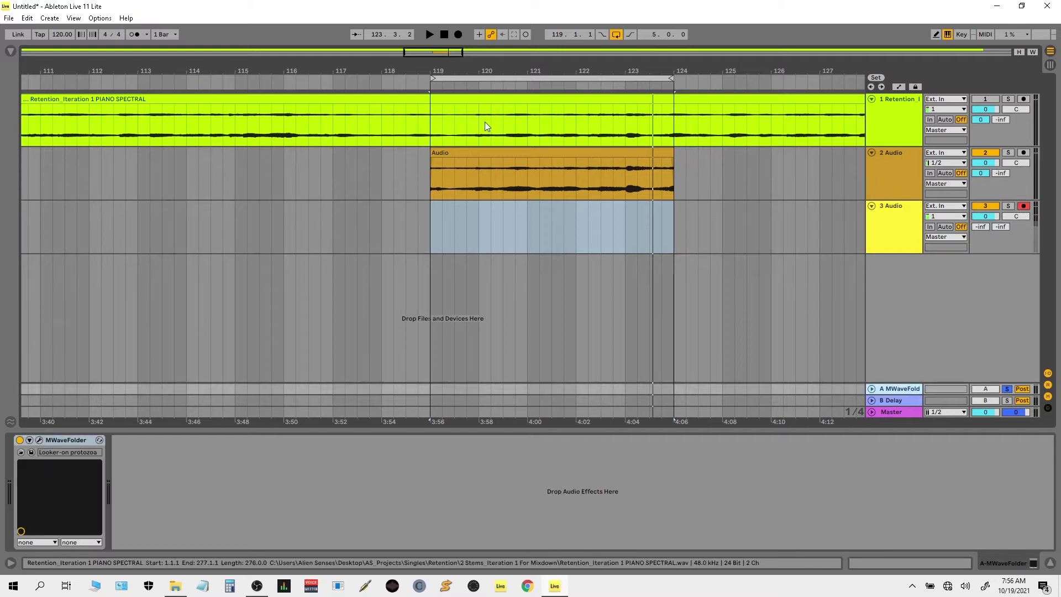
left_click(432, 230)
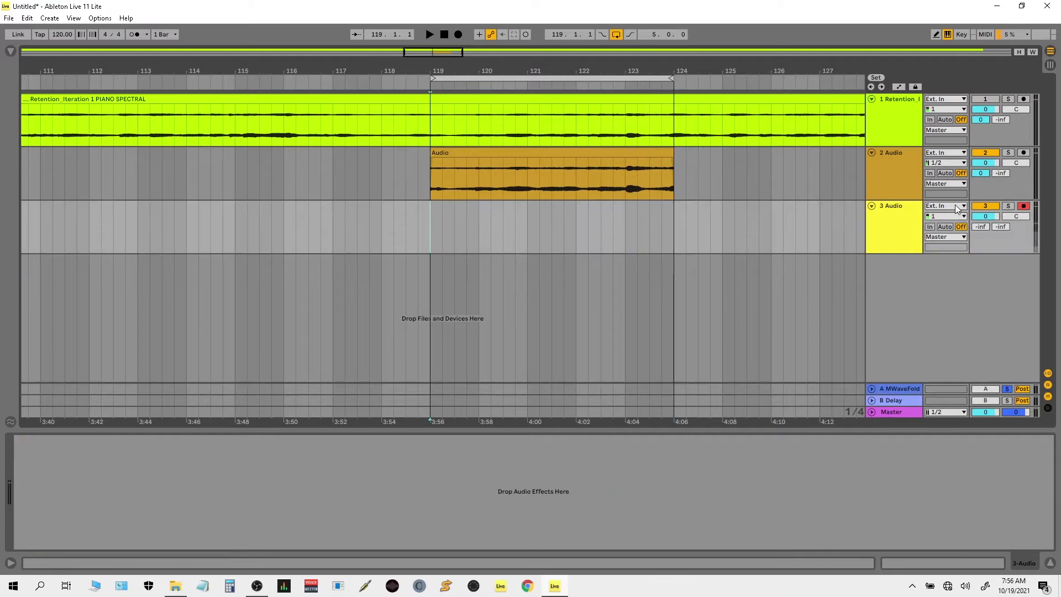
left_click(958, 207)
left_click(959, 237)
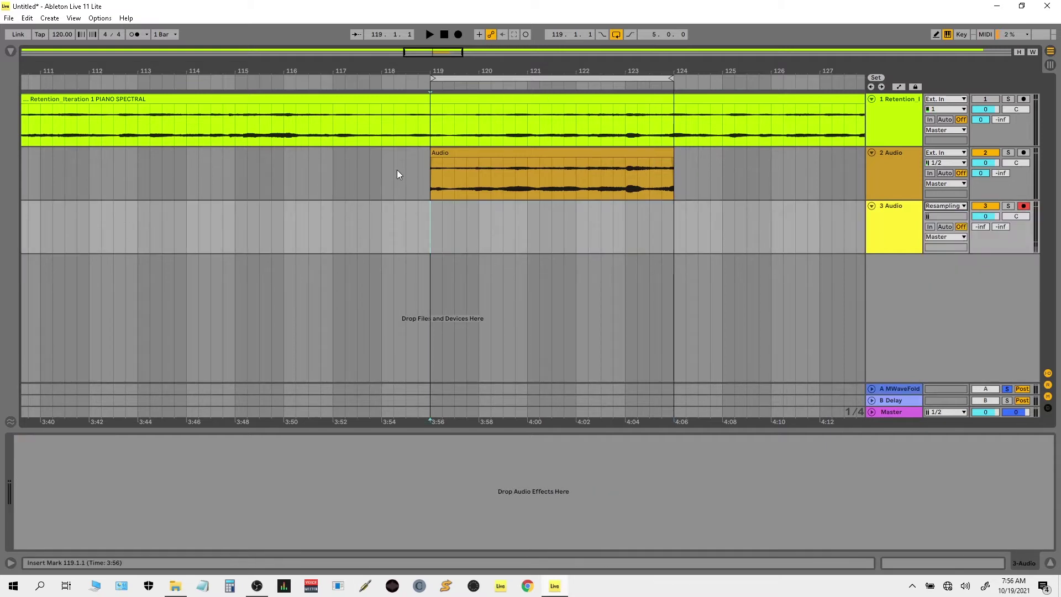
Record the soloed return A onto the third track and extend the full take's start back to 119.1.1.
left_click(458, 35)
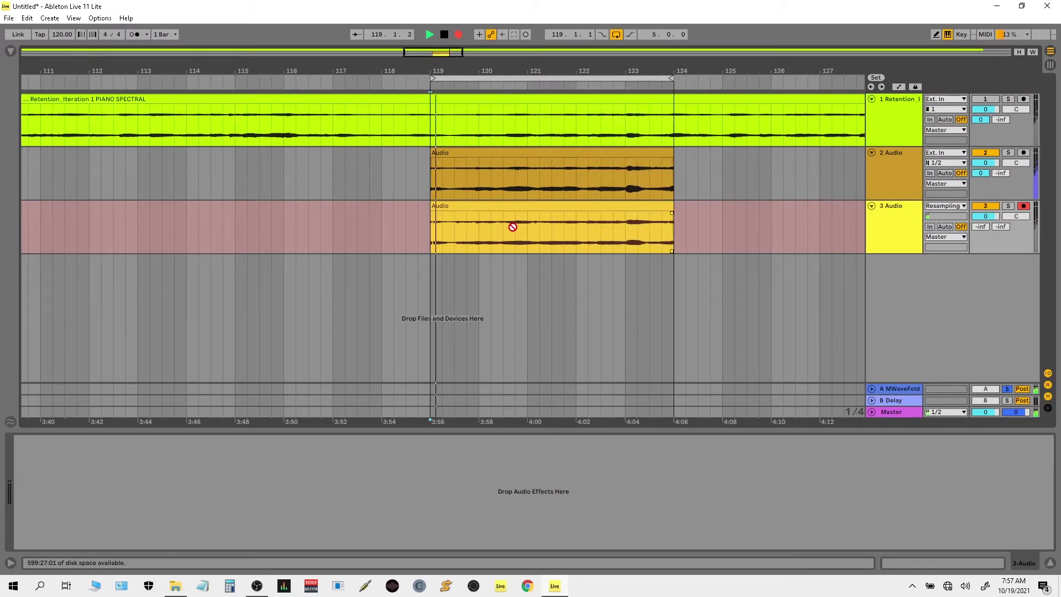
key("space")
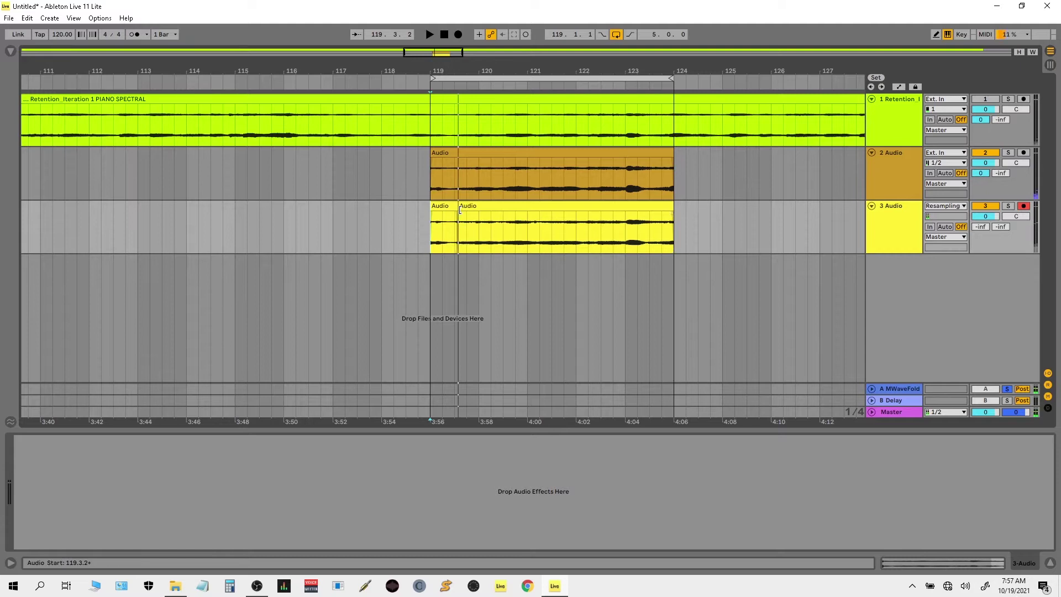
left_click(462, 226)
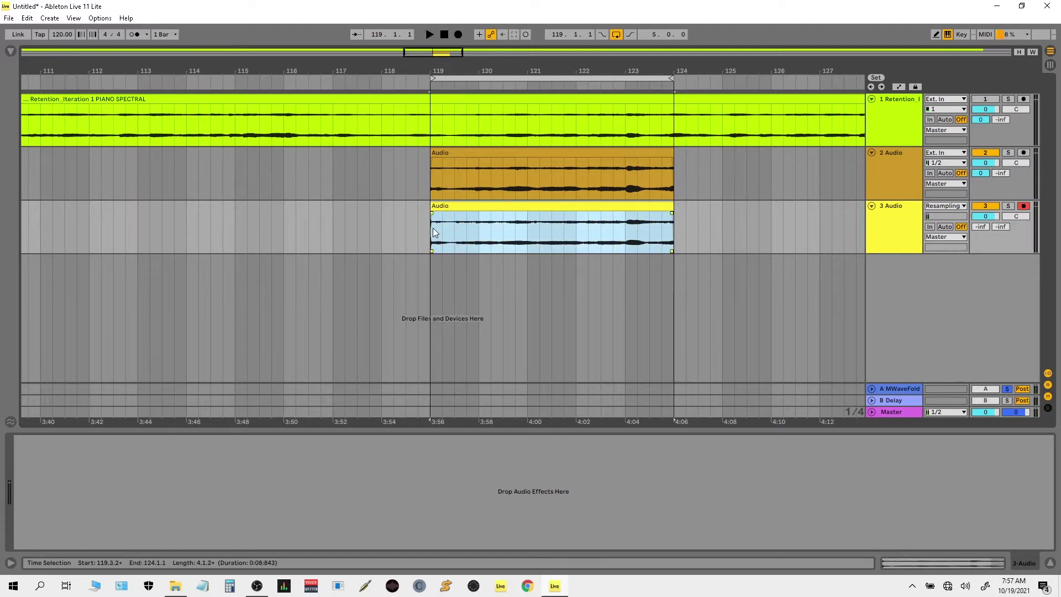
left_click_drag(431, 71, 463, 249)
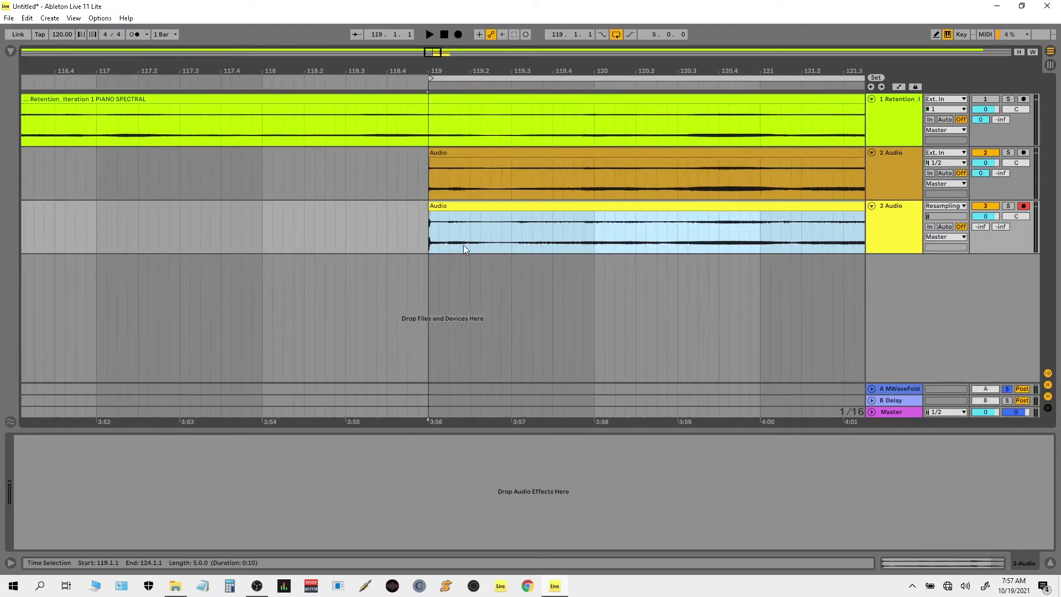
Add short fade-ins to the starts of the clips on the third and second tracks.
left_click(434, 217)
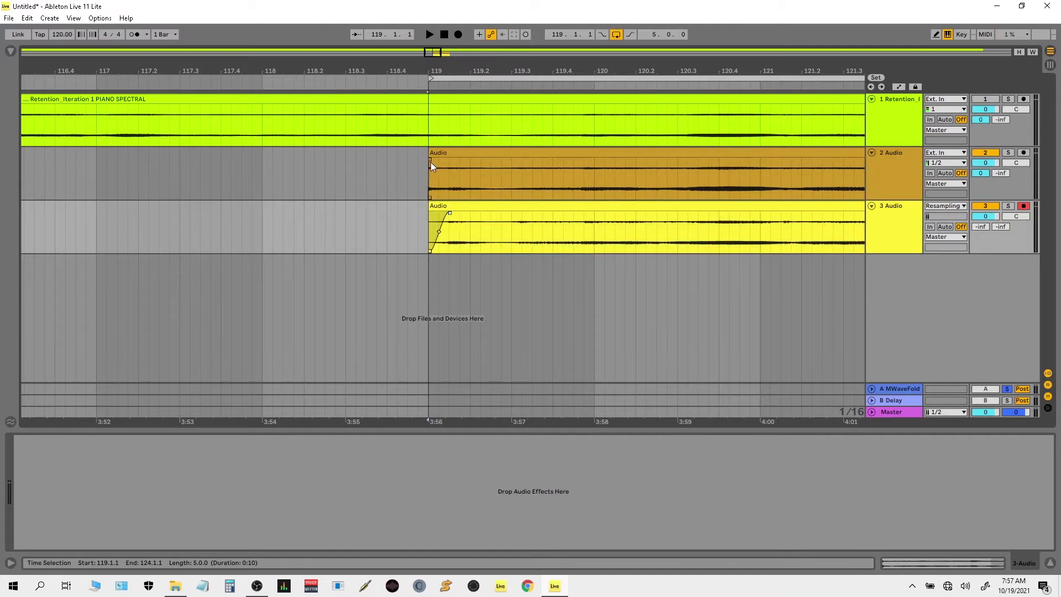
left_click_drag(431, 162, 447, 161)
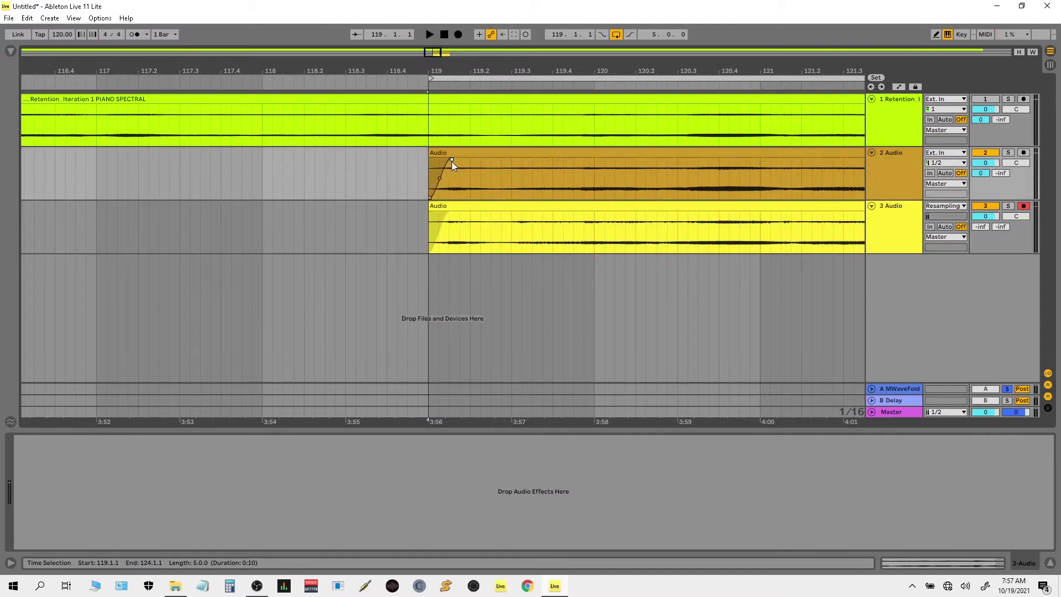
left_click_drag(627, 67, 473, 130)
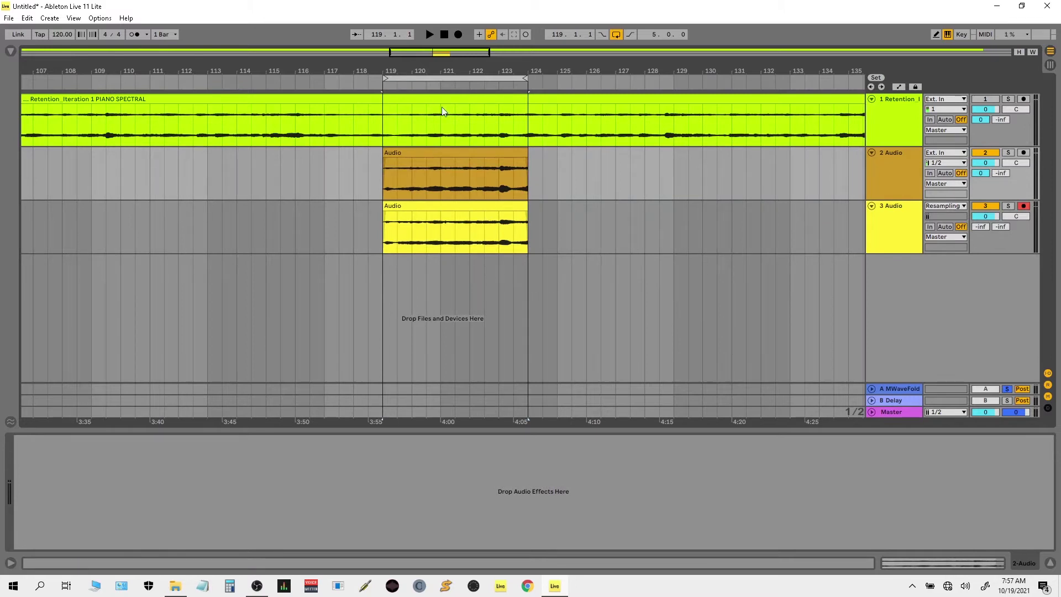
Set the third track's input to Ext. In, solo the track and play the loop.
left_click(947, 206)
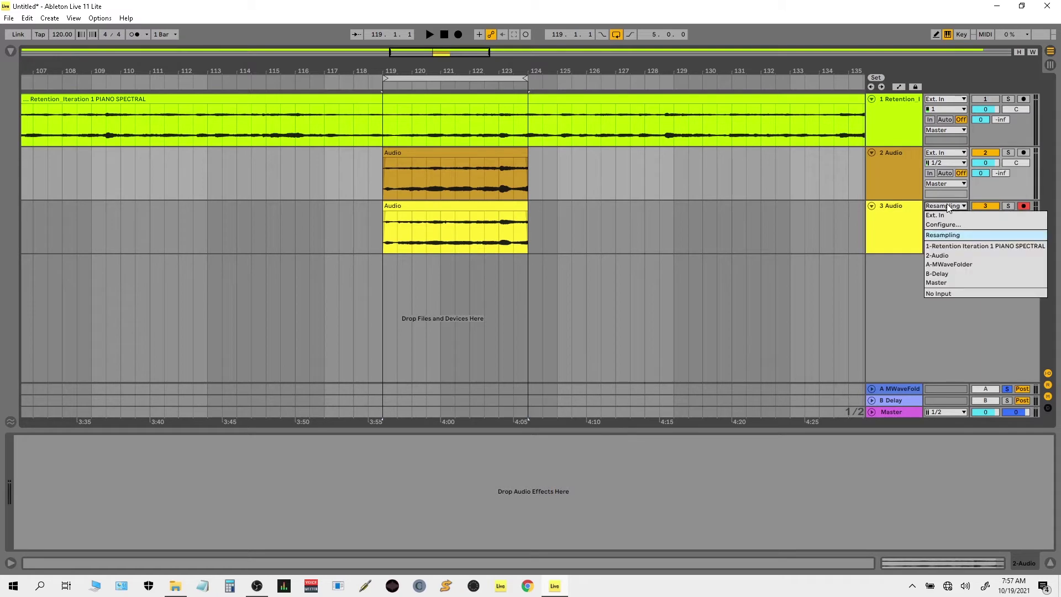
left_click(951, 215)
left_click(1008, 206)
key("space")
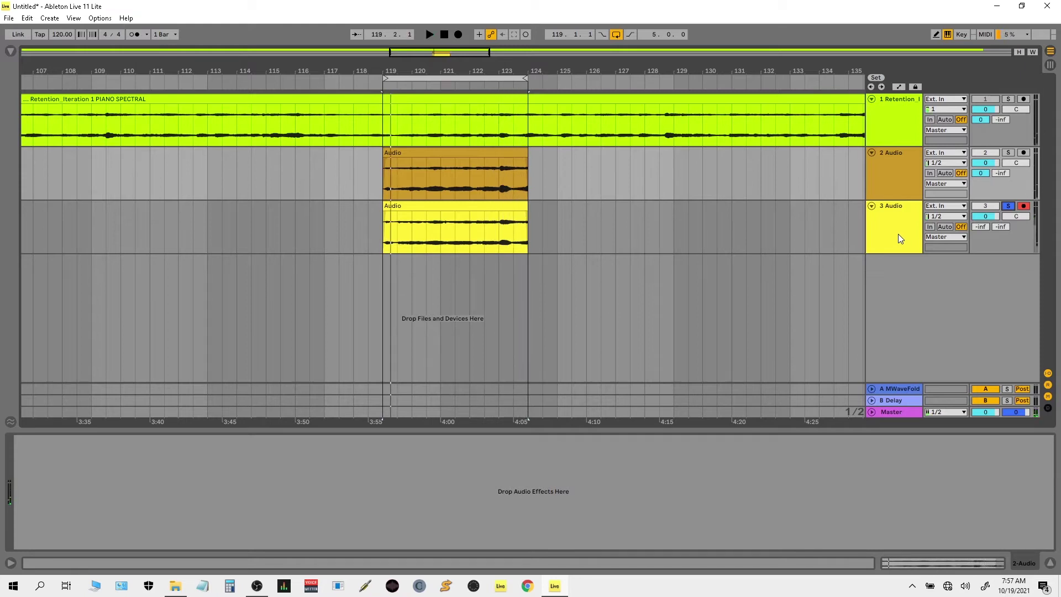
Duplicate the third track and transpose the clip on the copy by -12 semitones.
left_click(898, 234)
key("ctrl+d")
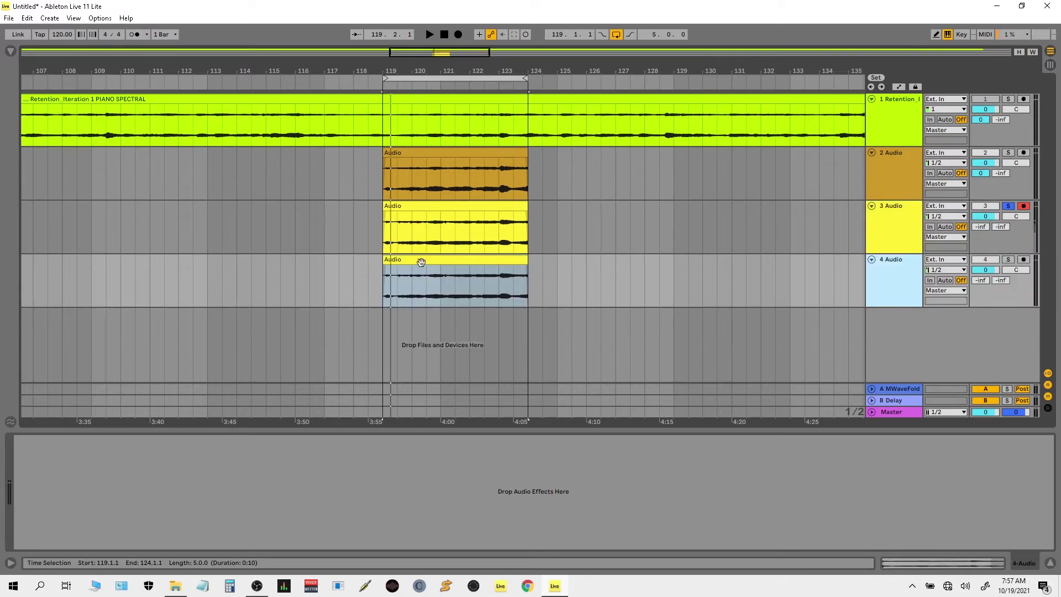
double_click(415, 258)
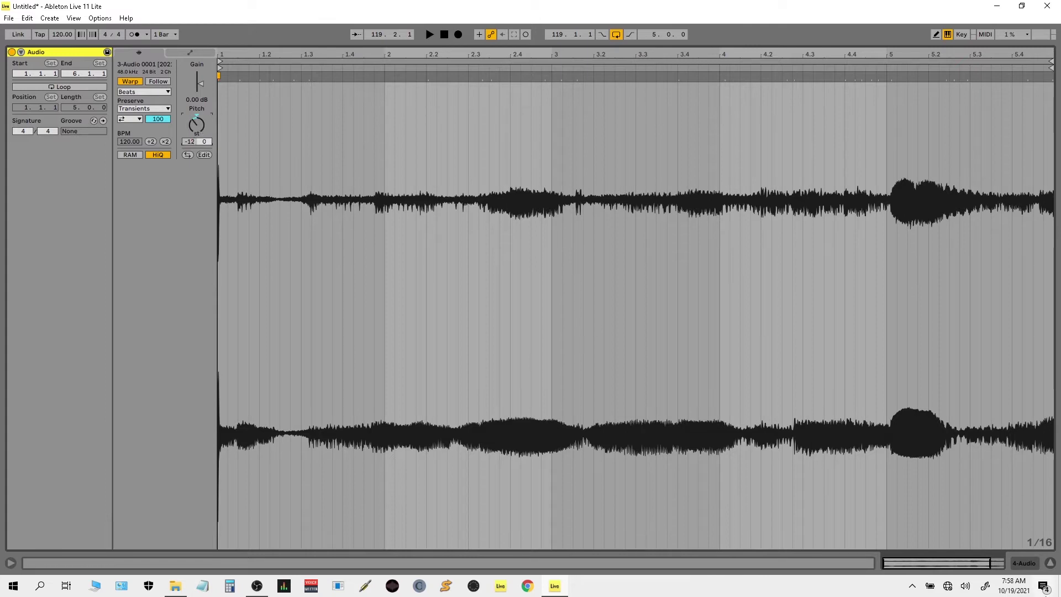
left_click(1051, 563)
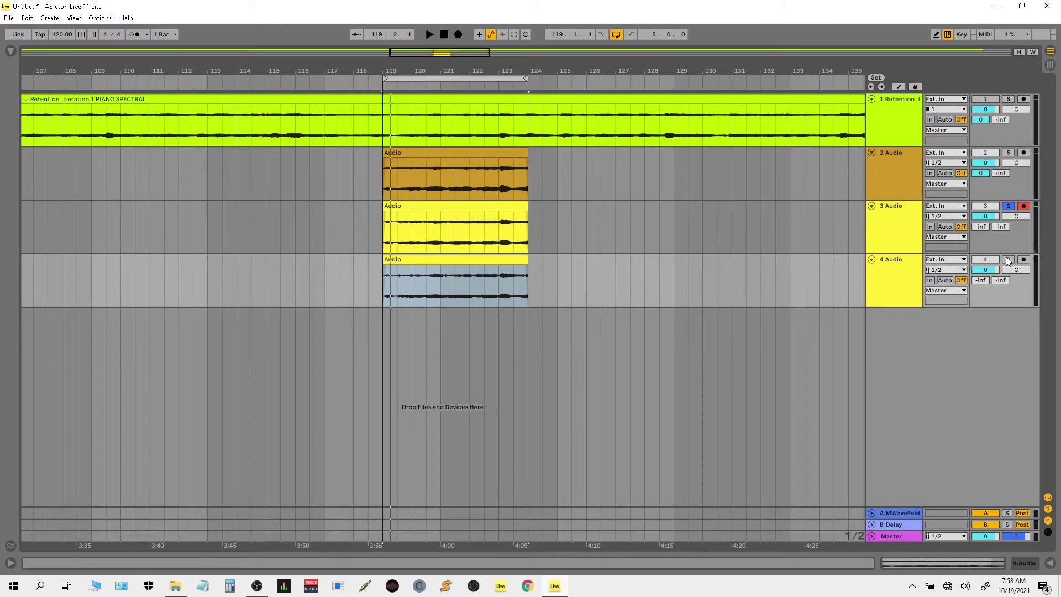
Solo the duplicated fourth track and listen to its loop.
left_click(1008, 259)
key("space")
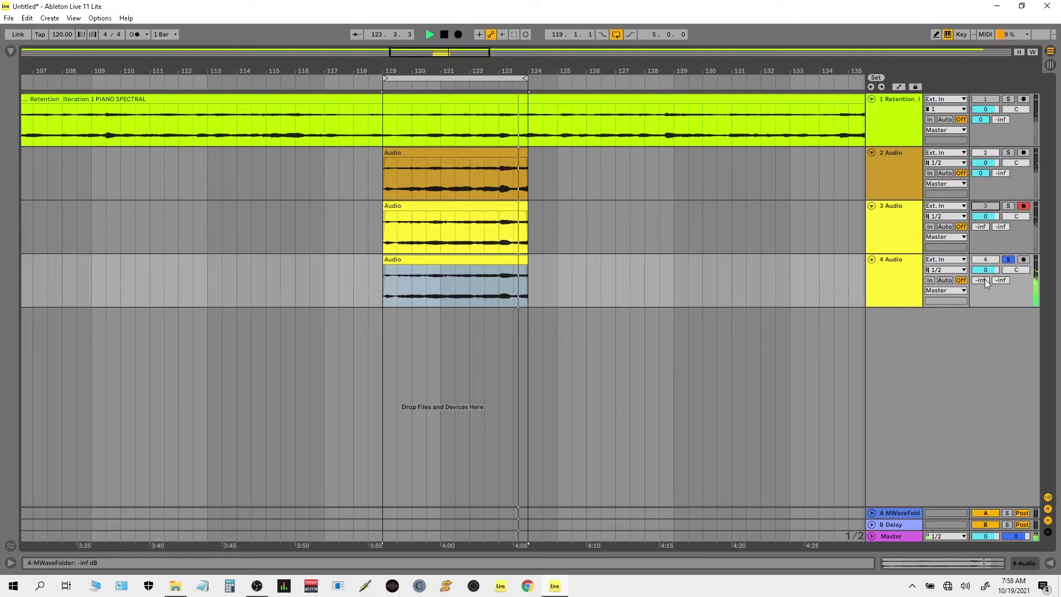
key("space")
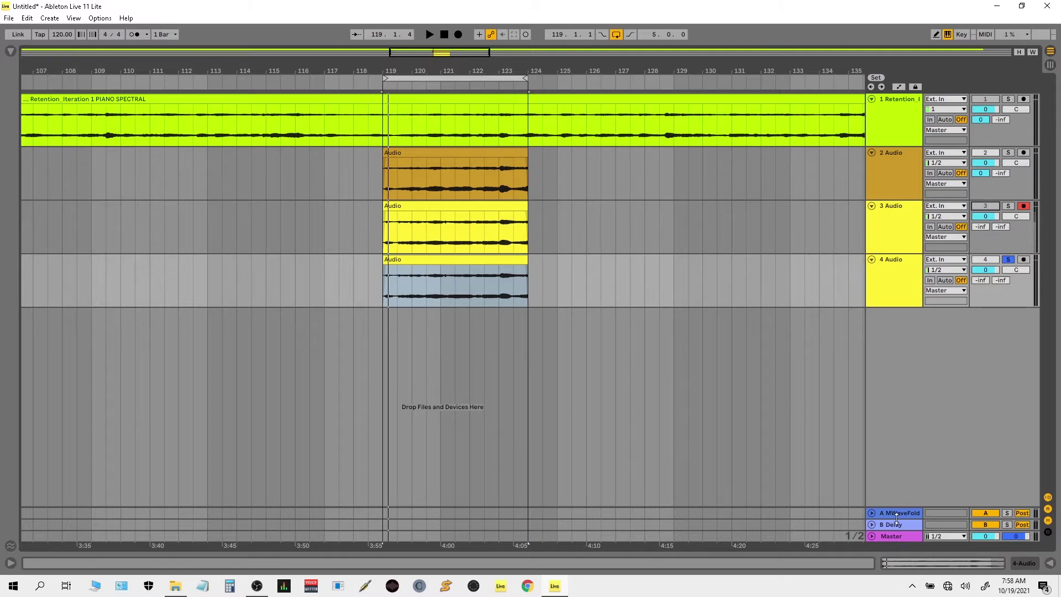
Raise the fourth track's send to return A to 0 dB and play the loop to hear the effect.
double_click(984, 280)
key("space")
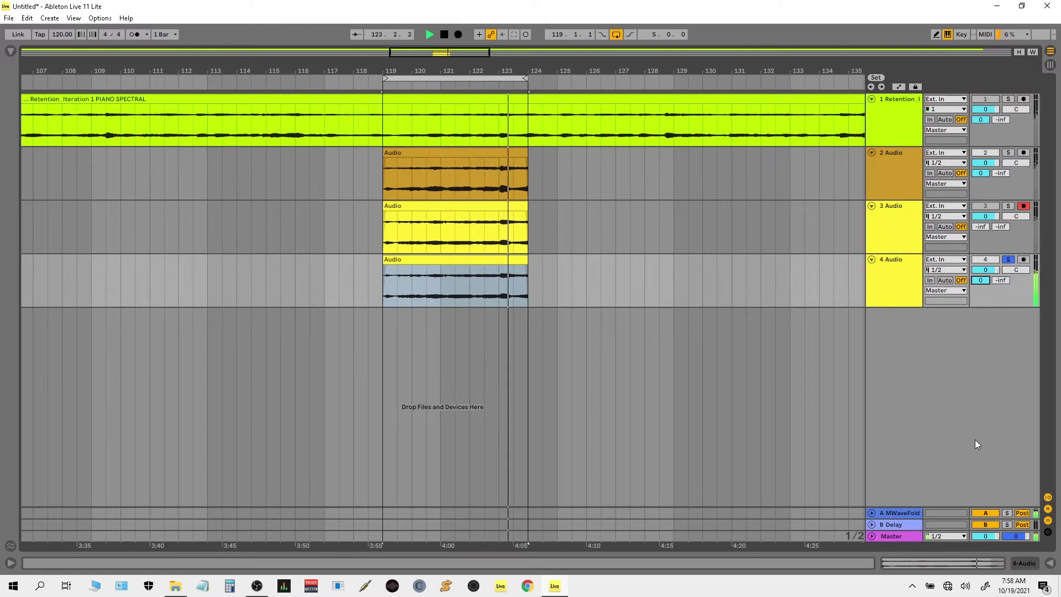
key("space")
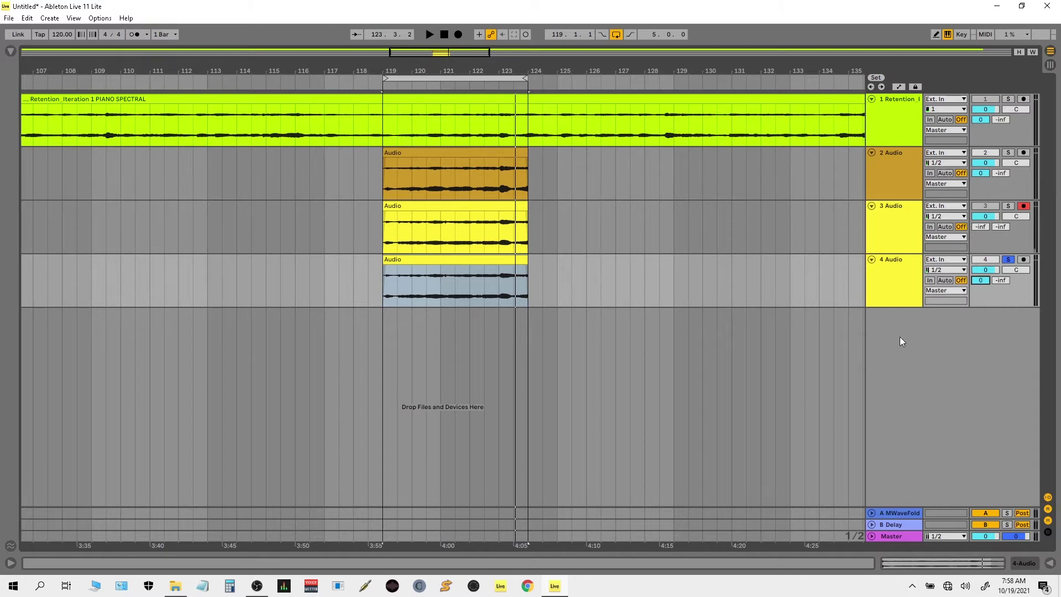
key("space")
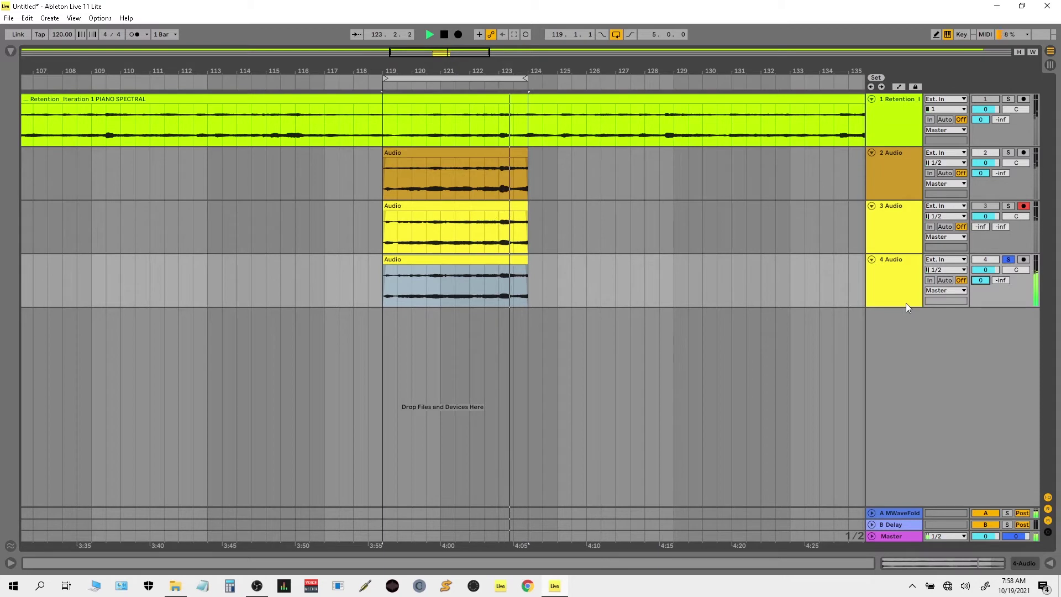
key("space")
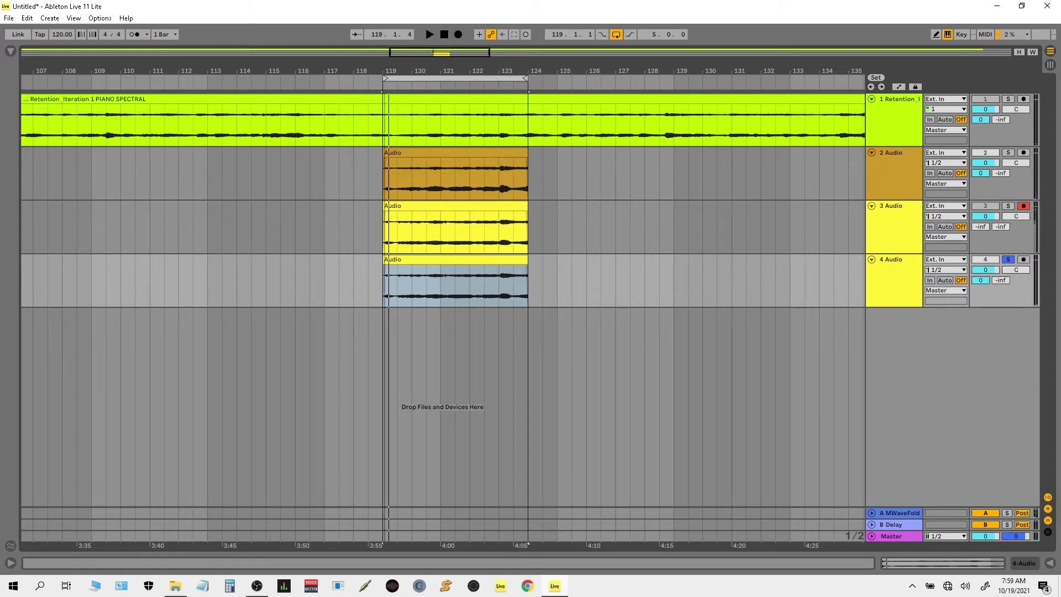
Add the Saturator preset A Bit Warmer to the fourth track and lower its dry/wet to 19.8 %.
scroll(397, 155, "up", 5)
double_click(912, 275)
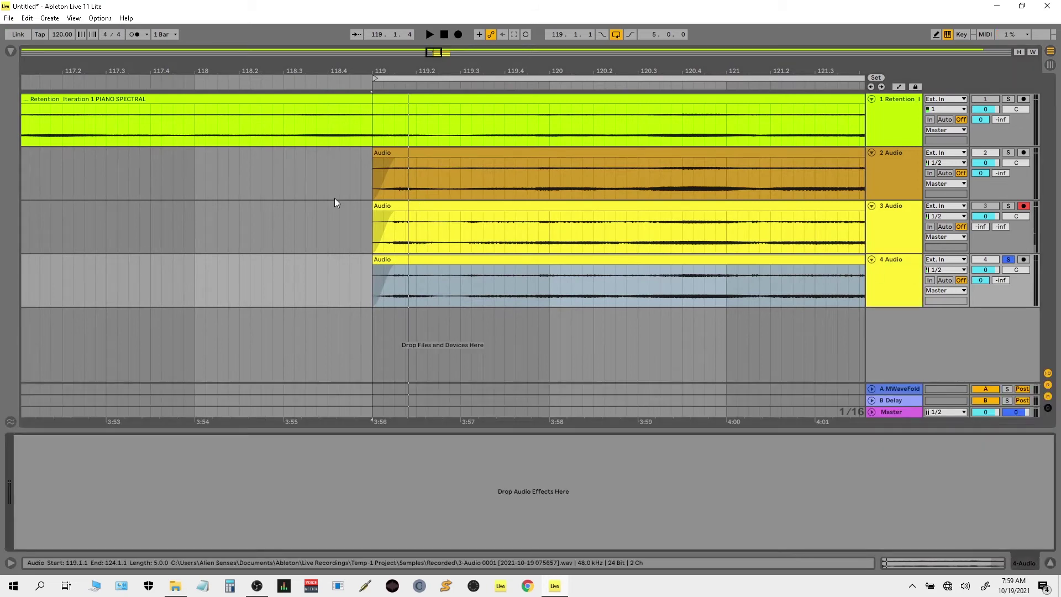
left_click(11, 52)
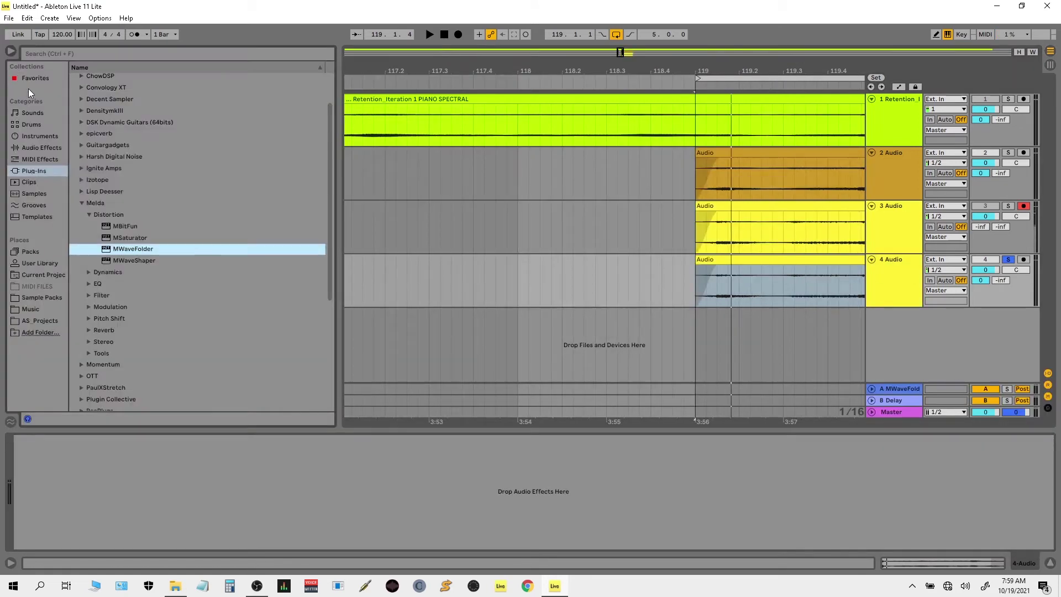
left_click(45, 147)
left_click(76, 100)
left_click(75, 90)
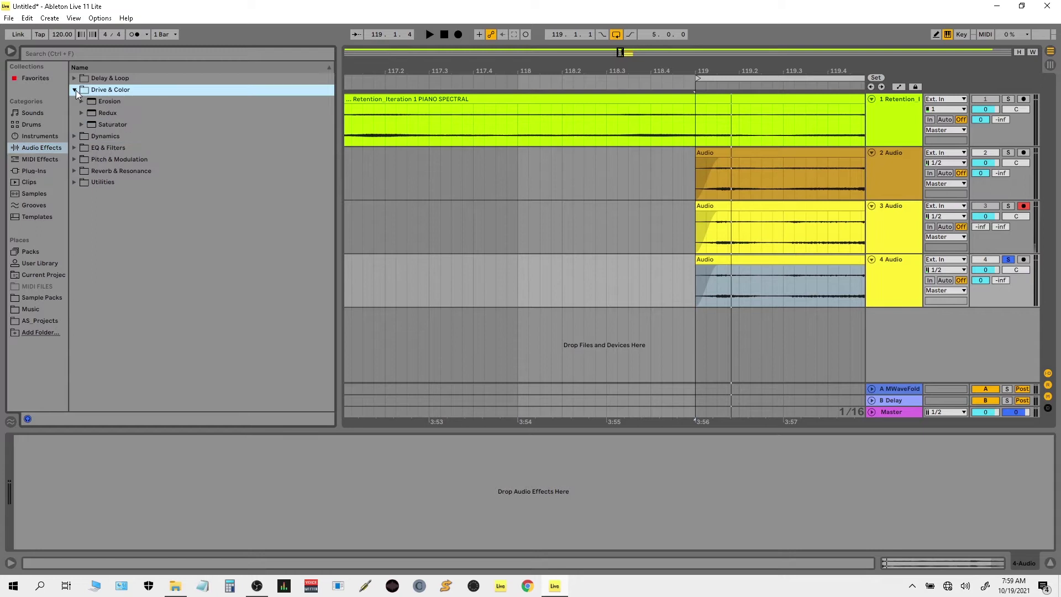
left_click(82, 125)
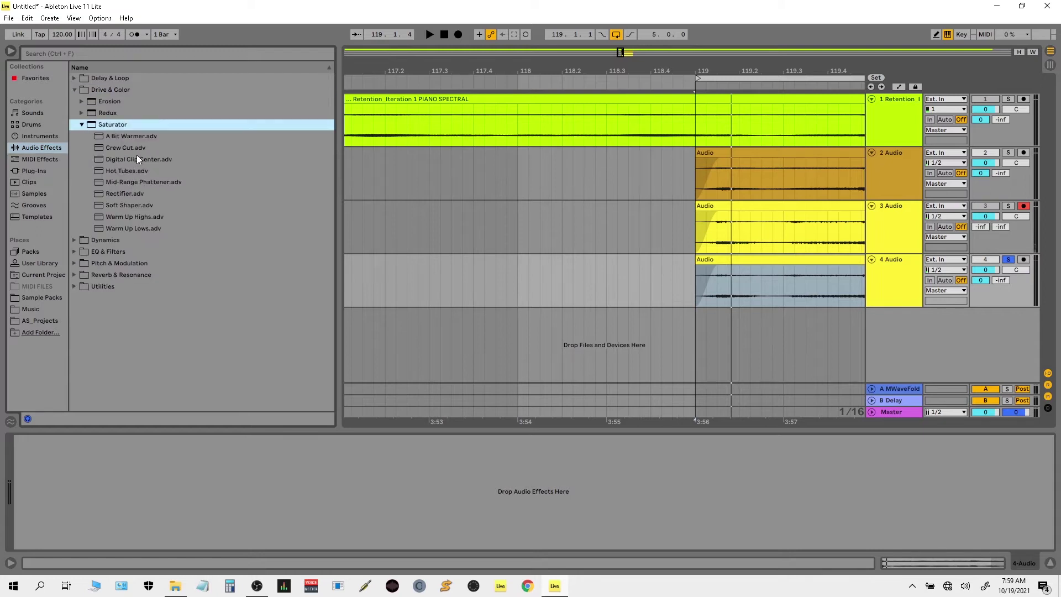
left_click_drag(135, 137, 219, 479)
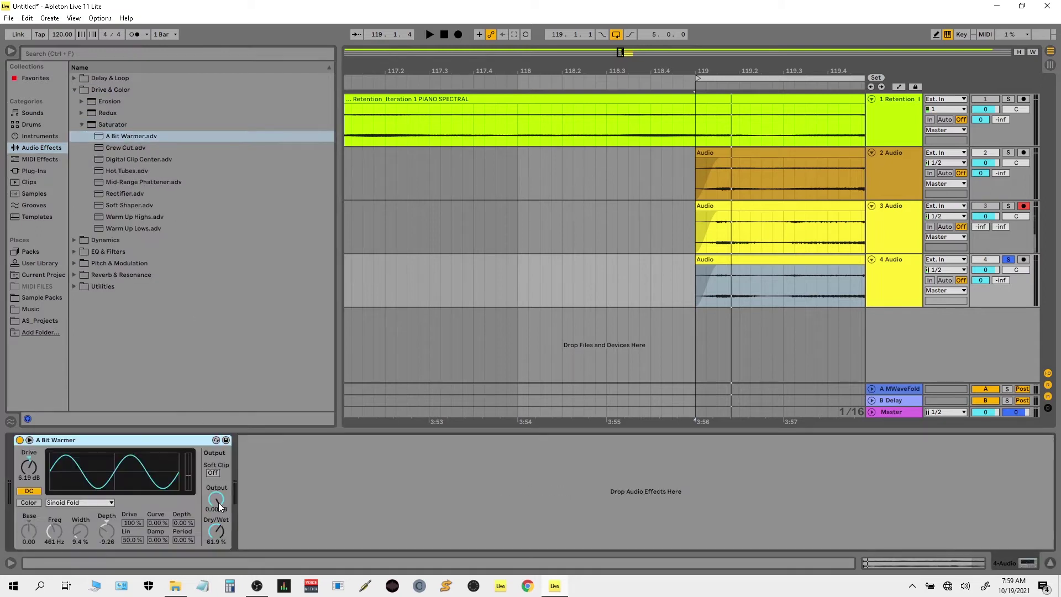
left_click_drag(219, 524, 218, 540)
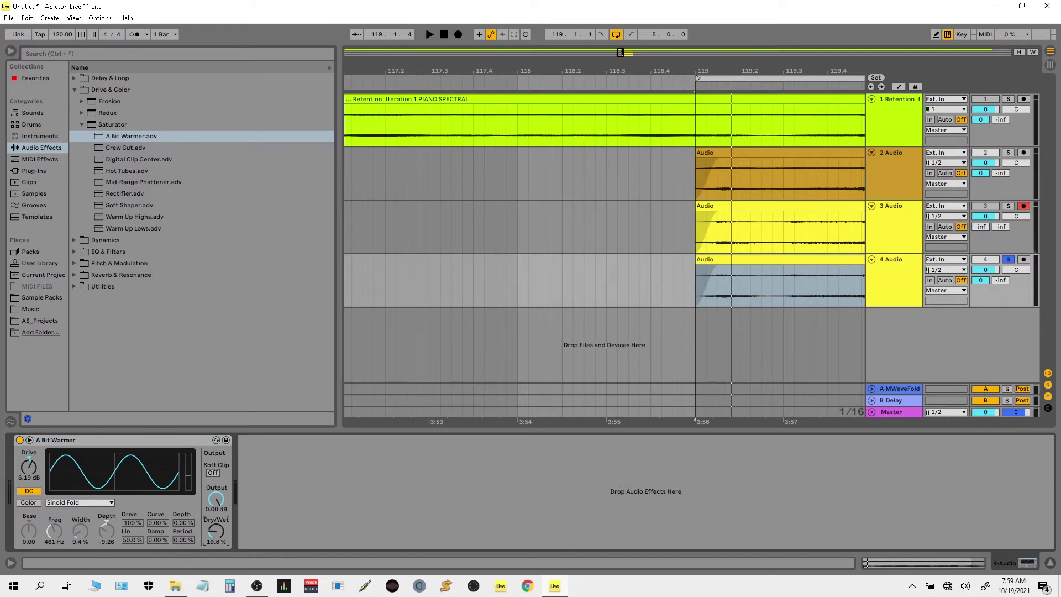
Compare the loop with A Bit Warmer on and off during playback, and raise its dry/wet to 27.8 %.
key("space")
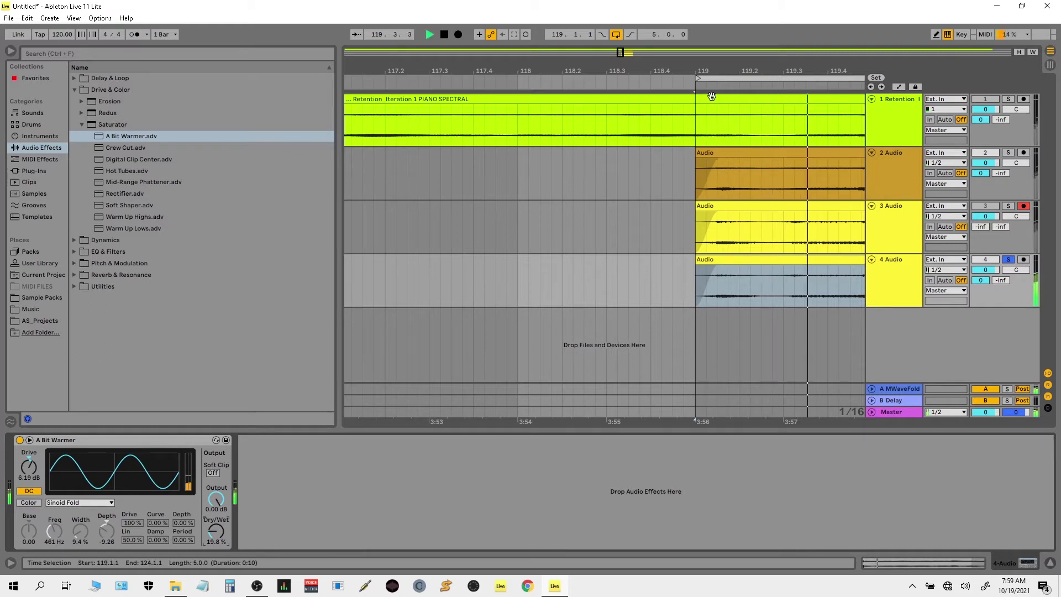
left_click(20, 440)
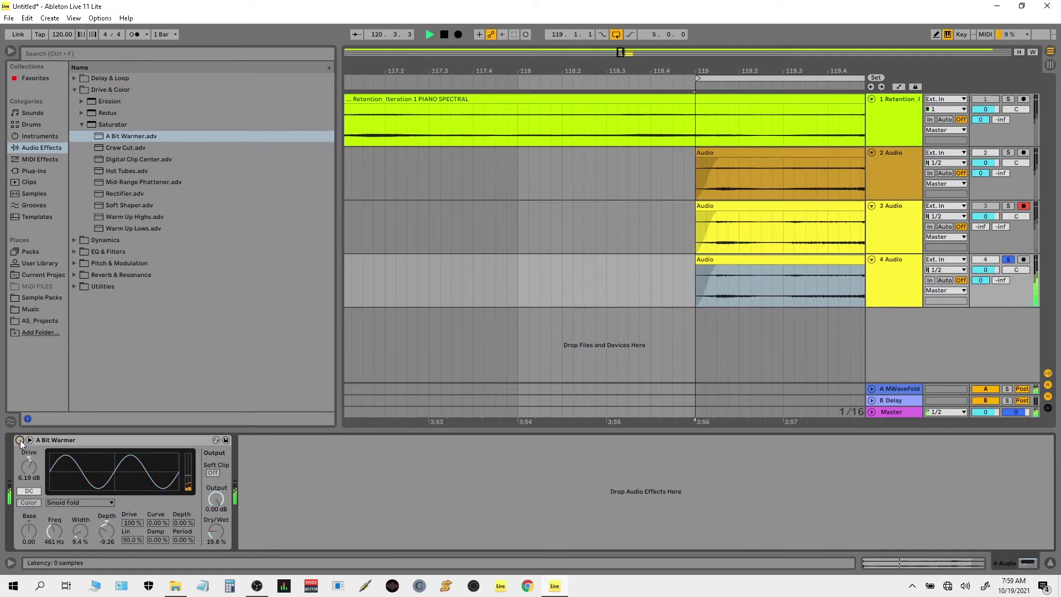
left_click(20, 440)
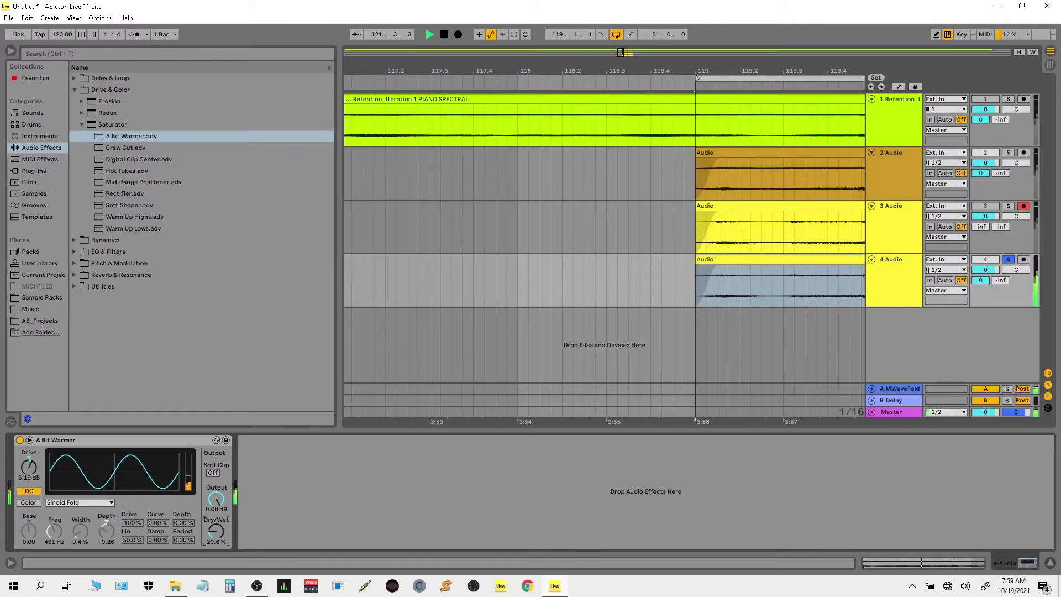
left_click(20, 440)
left_click(20, 440)
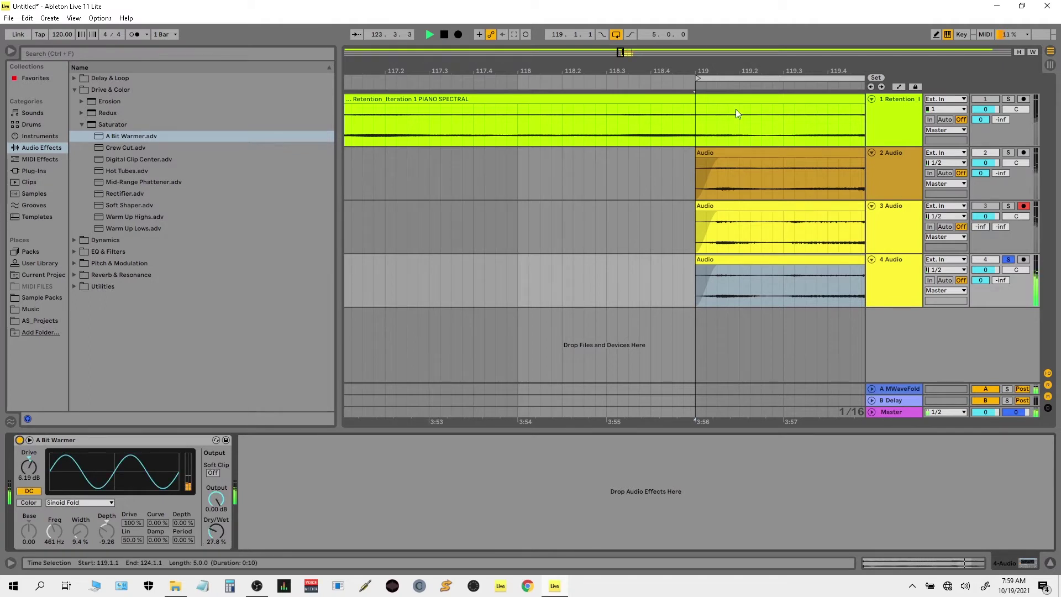
left_click_drag(765, 71, 478, 72)
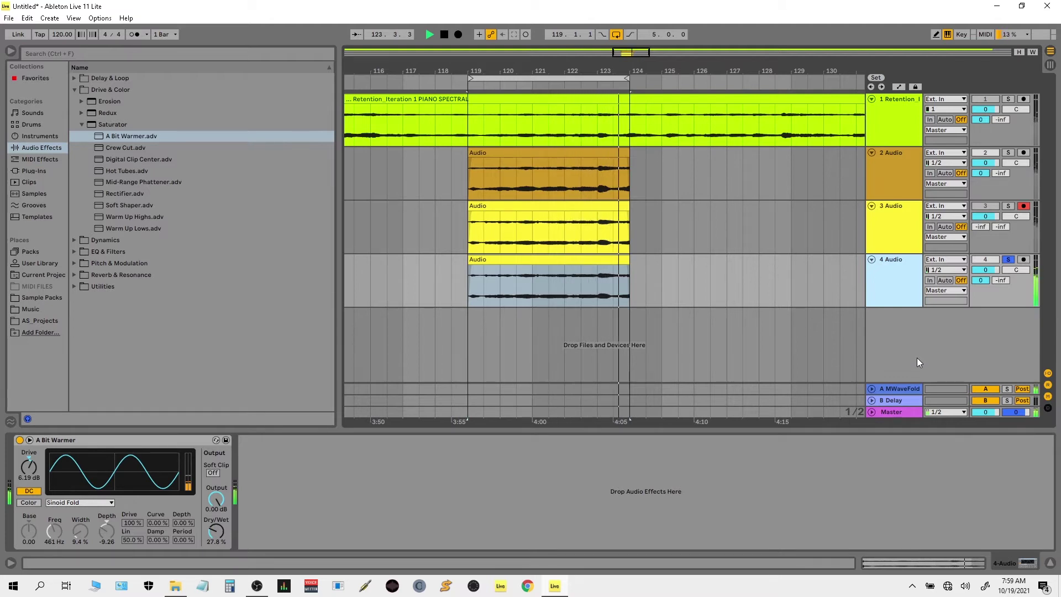
key("space")
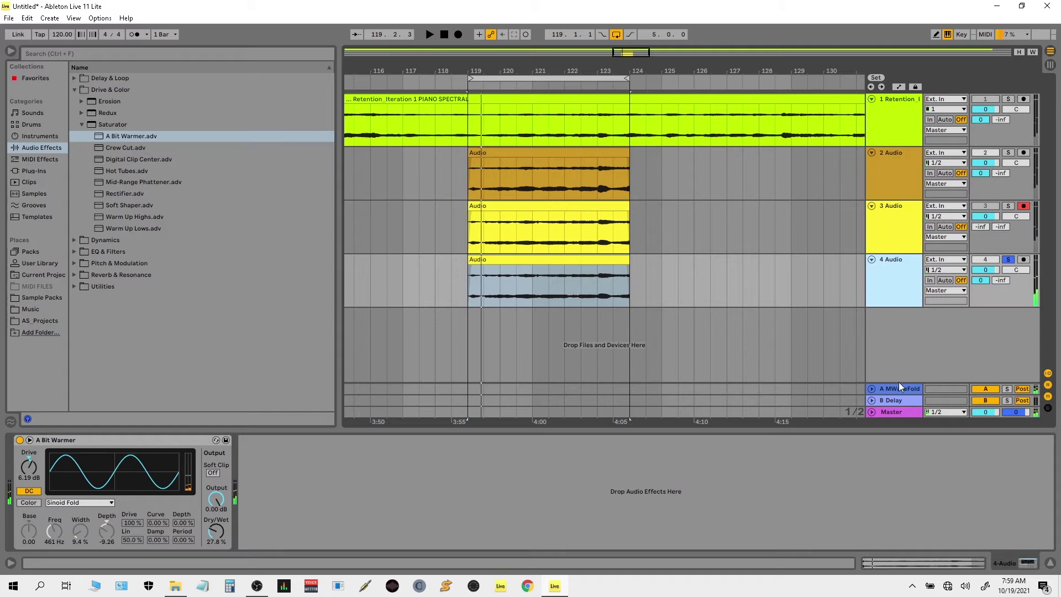
Add Melda's MConvolutionEZ reverb plug-in after MWaveFolder on return A.
left_click(899, 389)
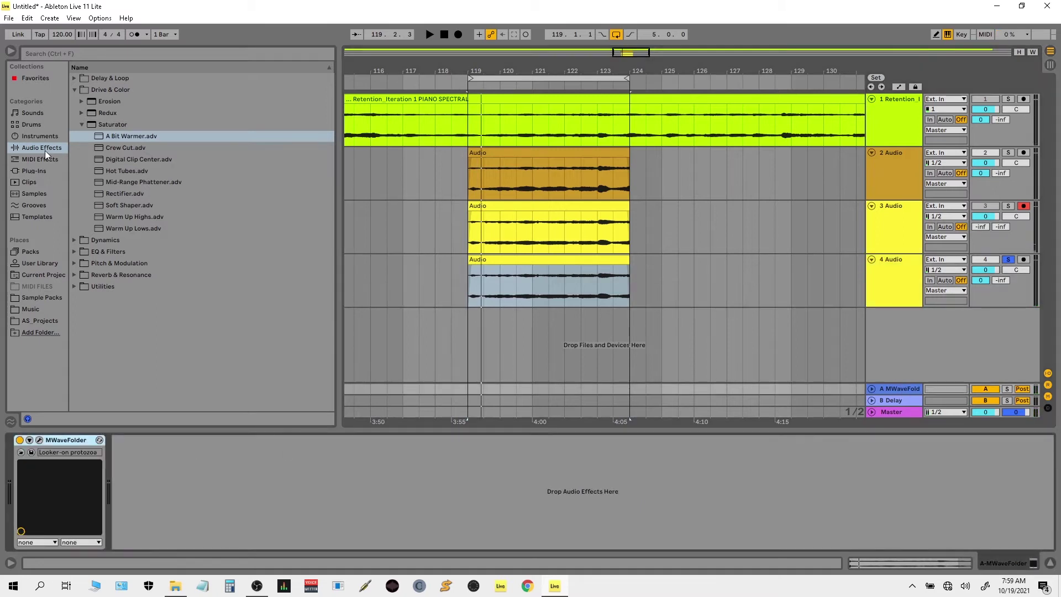
left_click(76, 90)
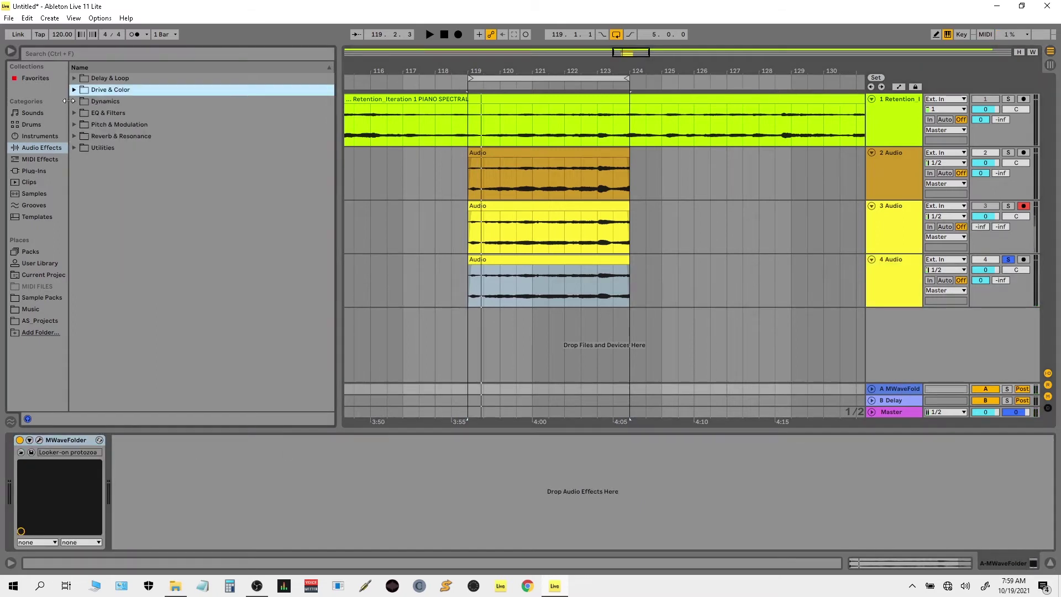
left_click(41, 172)
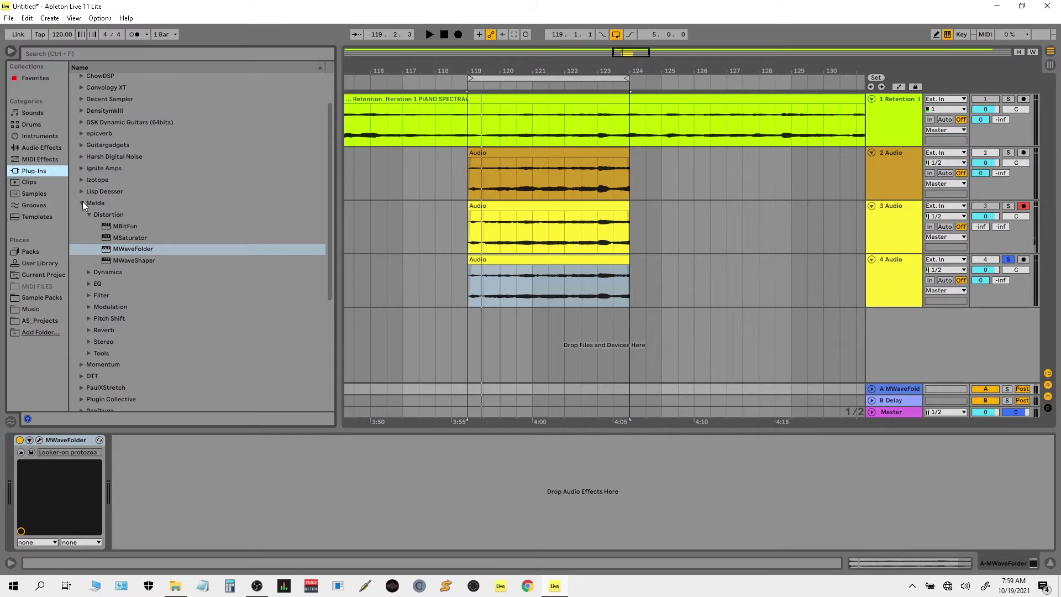
left_click(82, 203)
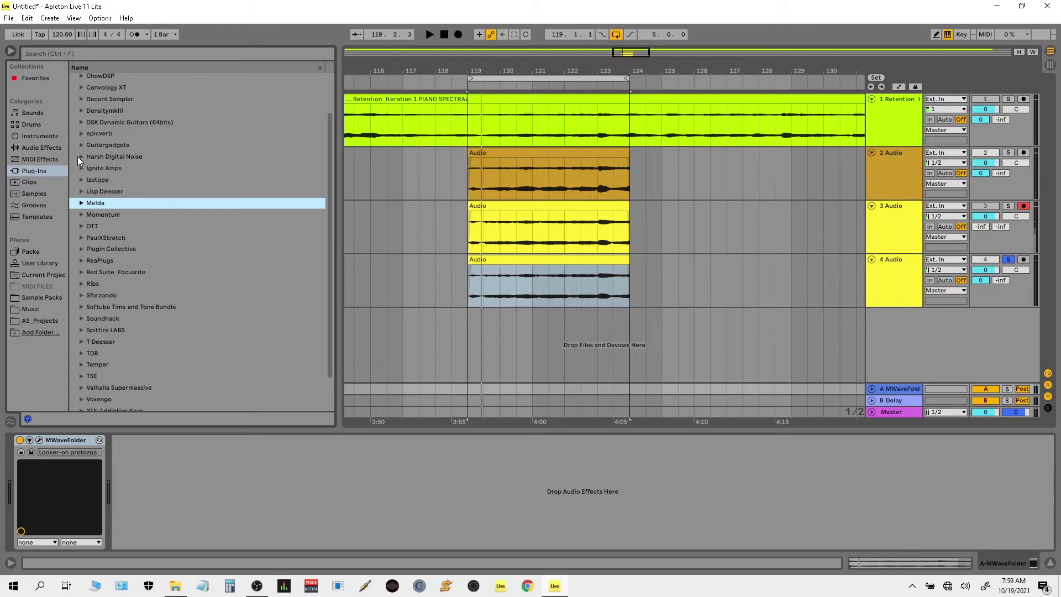
left_click(80, 203)
left_click(87, 214)
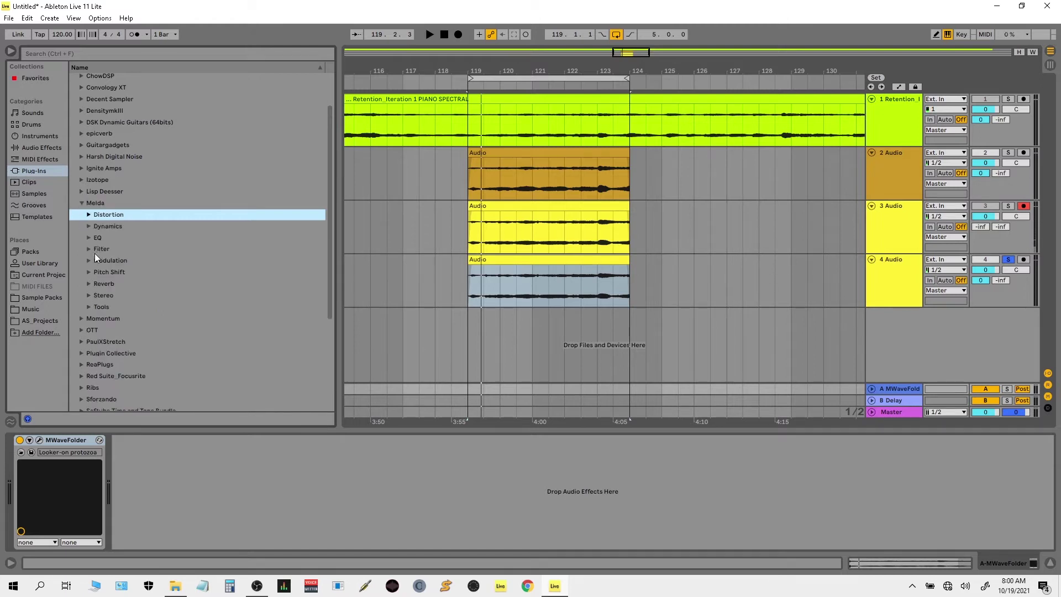
left_click(88, 284)
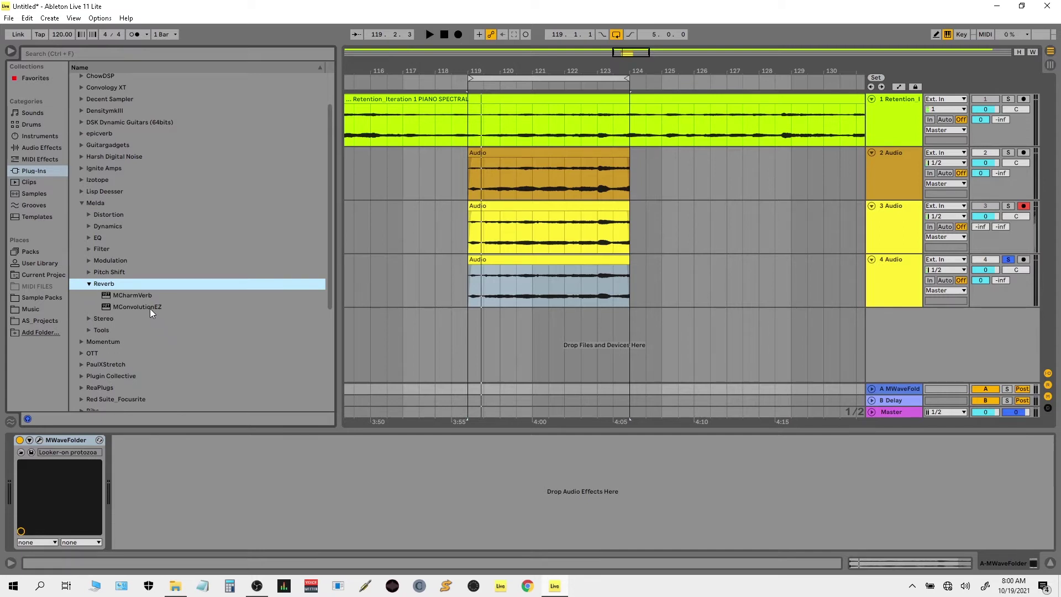
left_click_drag(150, 308, 262, 466)
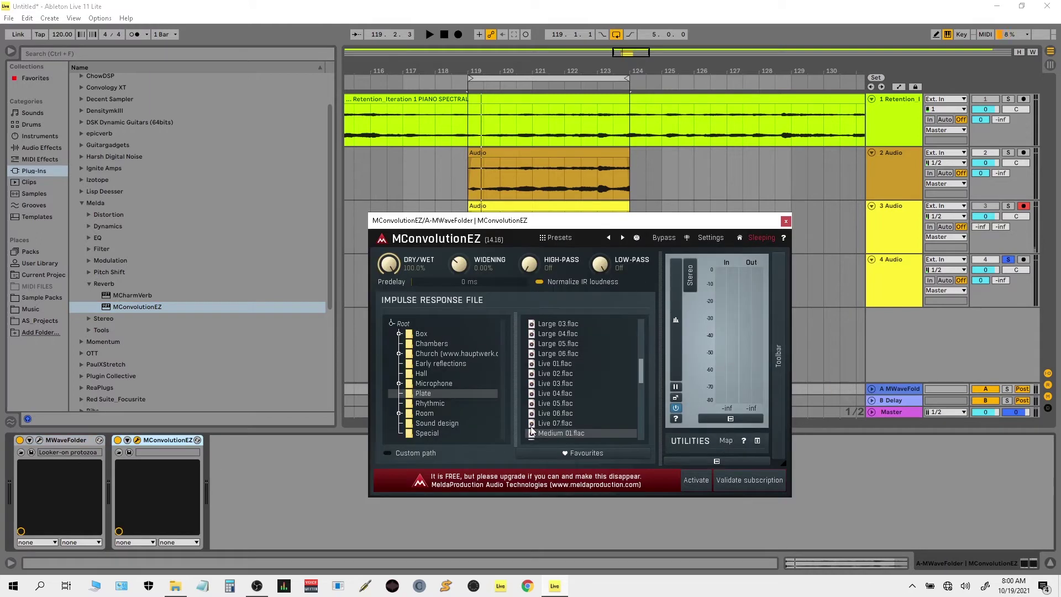
Load the plate impulse response Live 05.flac in MConvolutionEZ and play the loop with return A soloed.
left_click(570, 405)
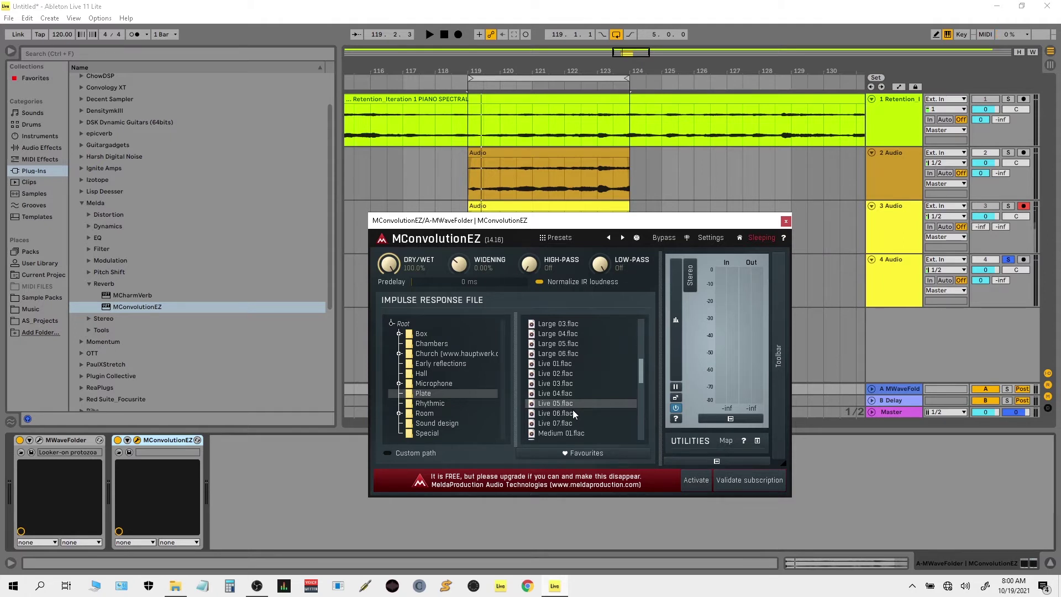
left_click(785, 221)
key("space")
left_click(1007, 389)
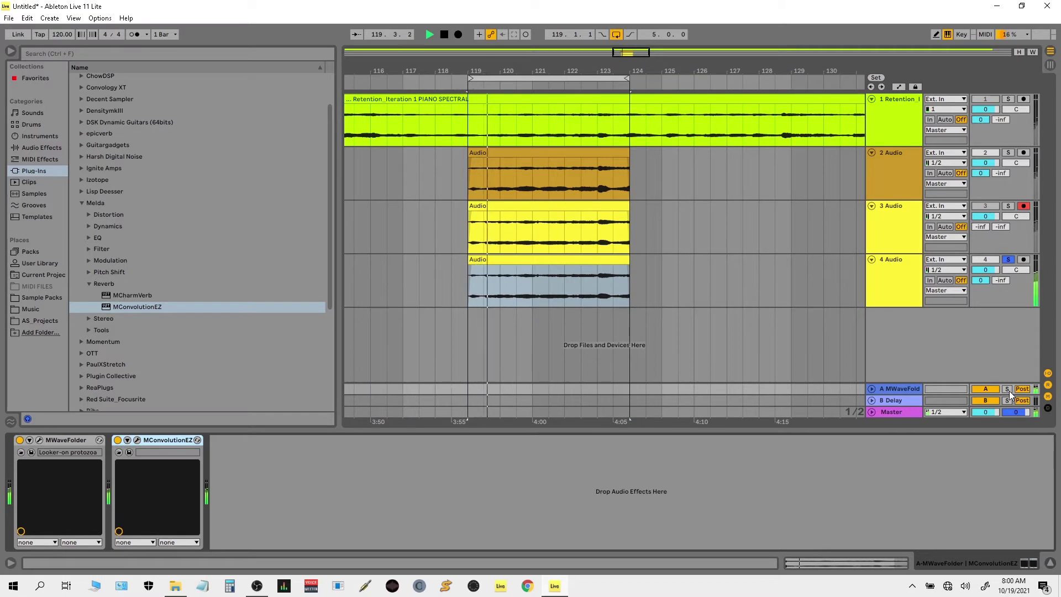
Set MConvolutionEZ's dry/wet on return A to 31.2 %.
left_click(137, 440)
left_click_drag(388, 264, 388, 301)
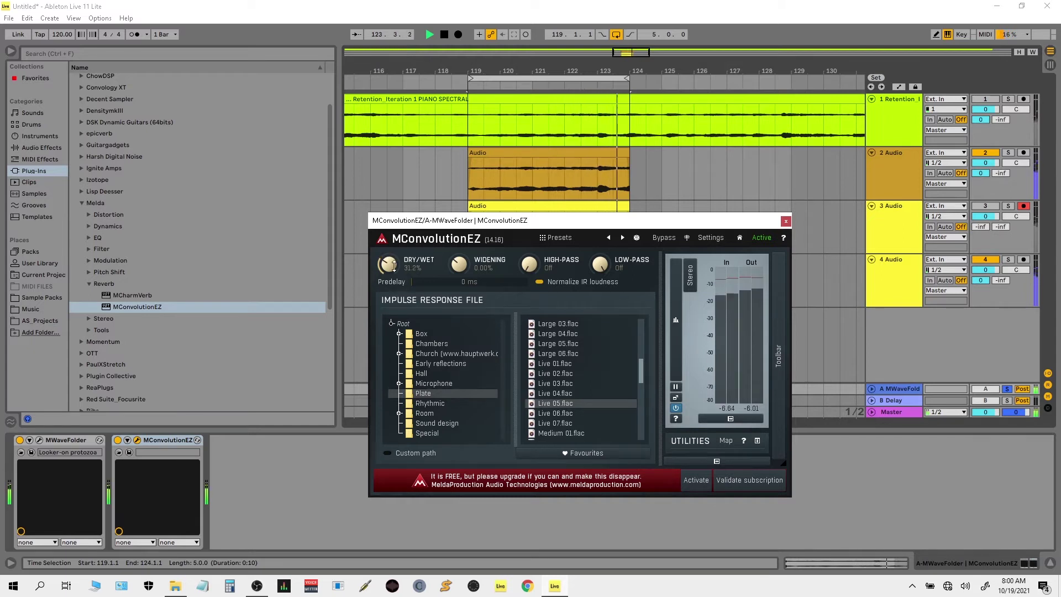
left_click(786, 221)
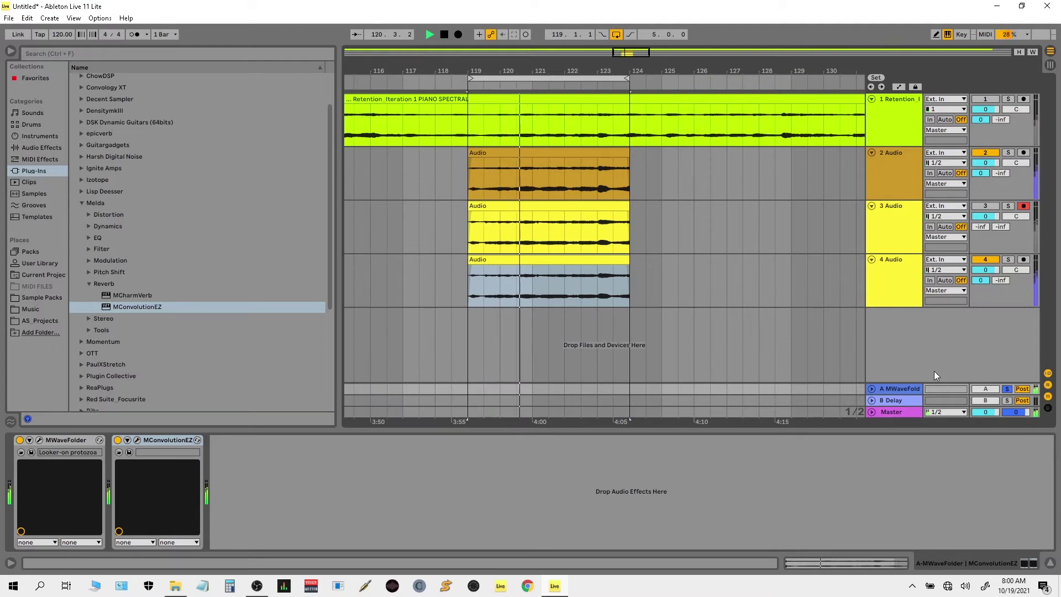
Compare return A with MConvolutionEZ off and on during loop playback.
left_click(118, 440)
left_click(117, 439)
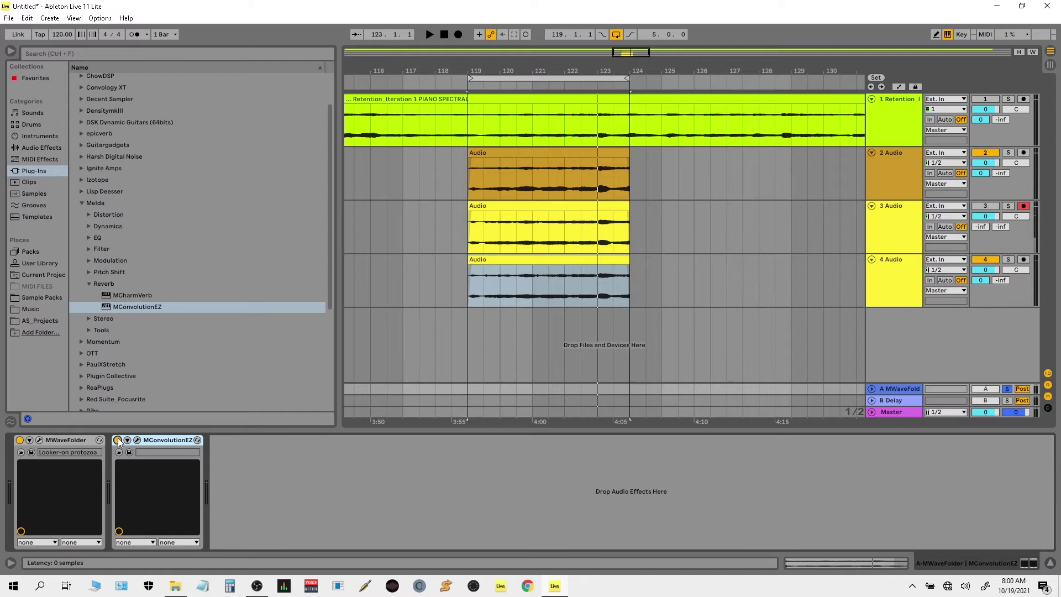
key("space")
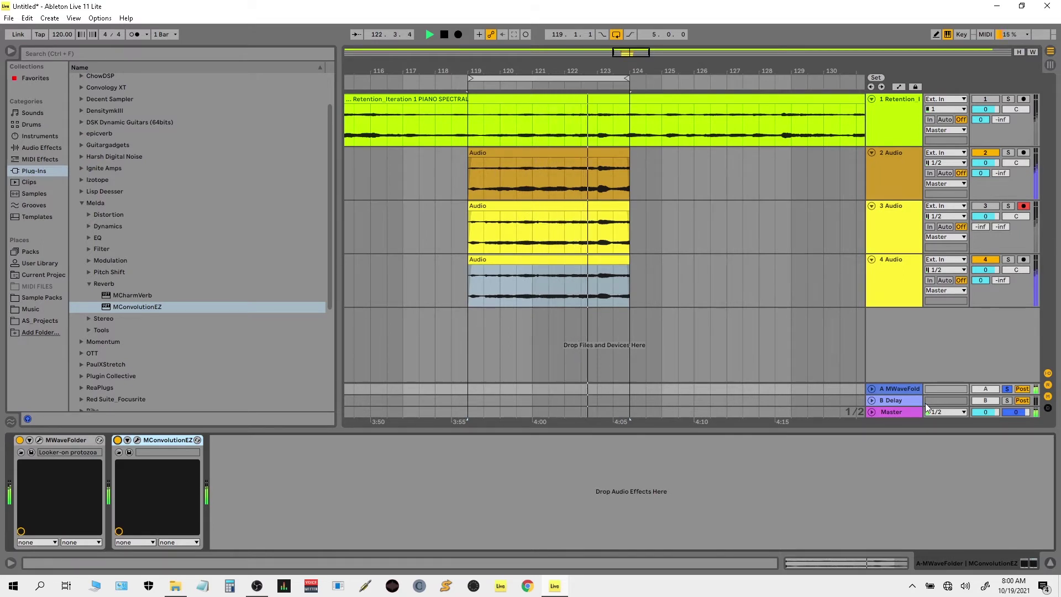
key("space")
Add the Saturator preset Rectifier after A Bit Warmer on the fourth track and set its dry/wet to 13.5 %.
left_click(909, 288)
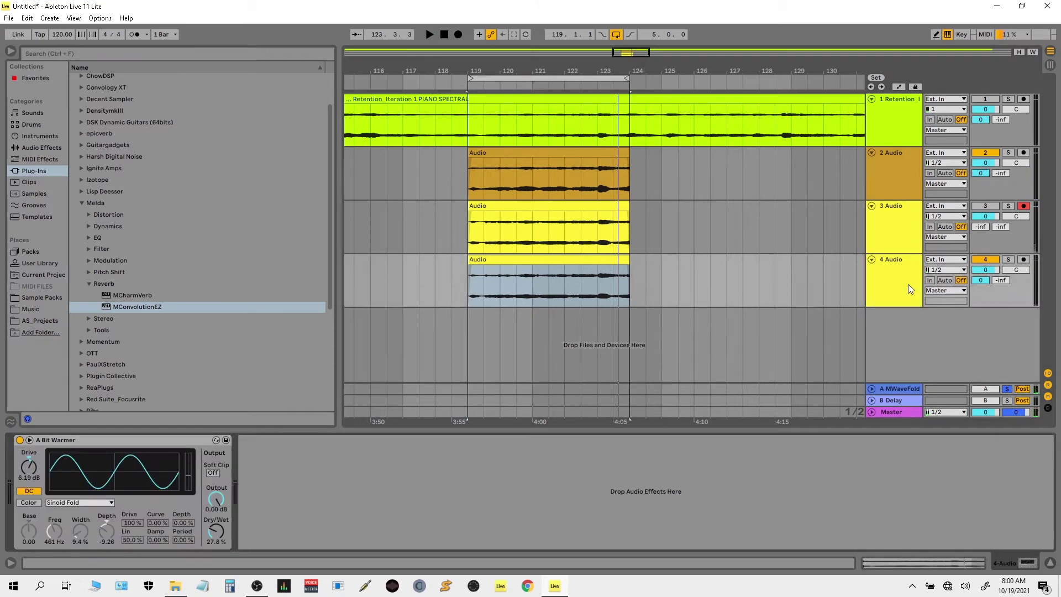
left_click(55, 151)
left_click(75, 90)
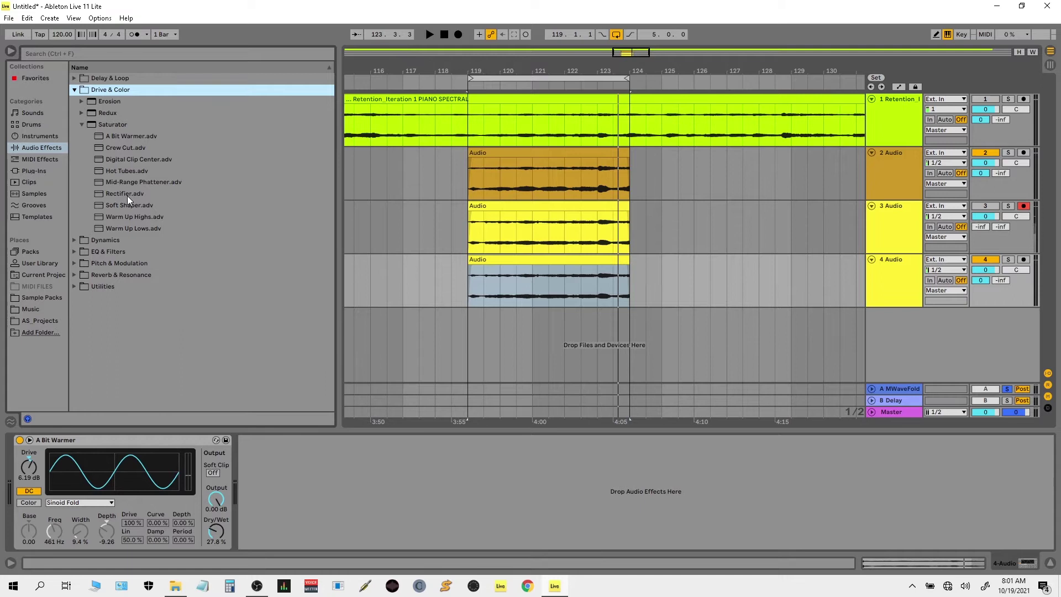
left_click_drag(124, 196, 890, 296)
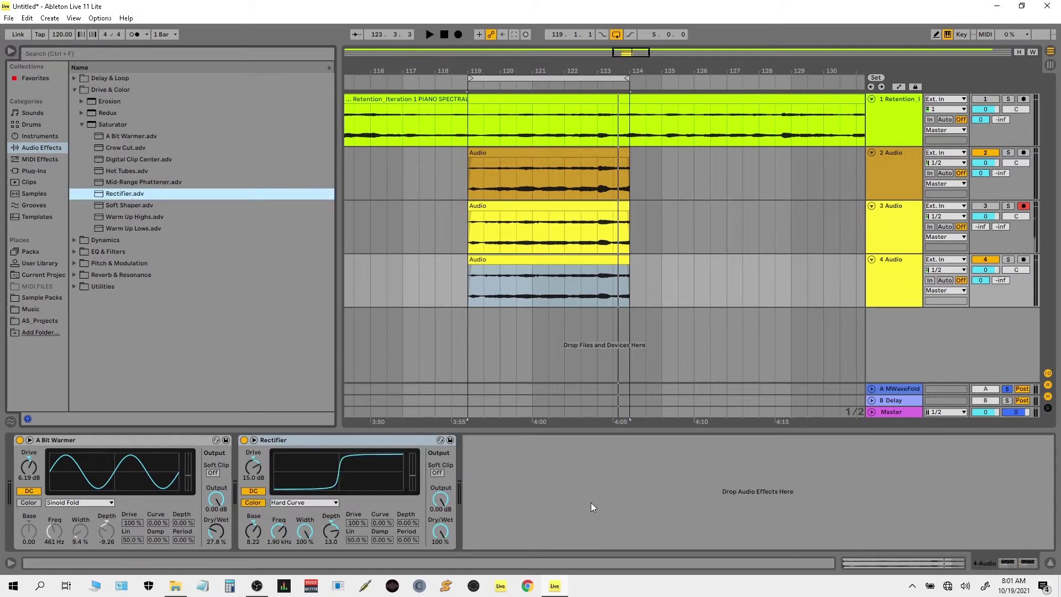
left_click_drag(447, 535, 440, 544)
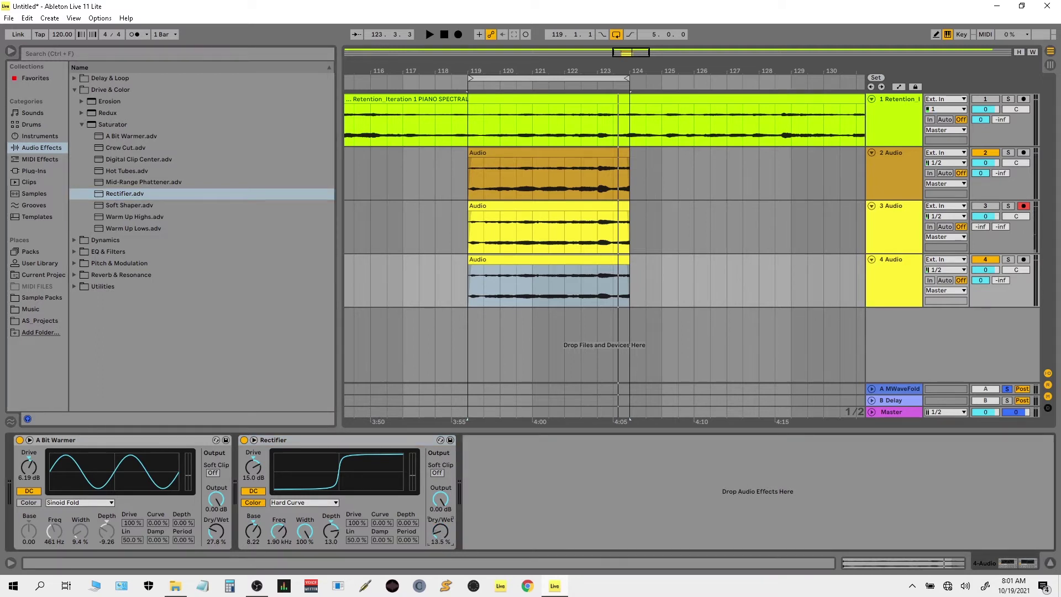
Play the loop, lower Rectifier's dry/wet to 11.9 %, and solo the fourth track.
key("space")
left_click_drag(437, 529, 438, 528)
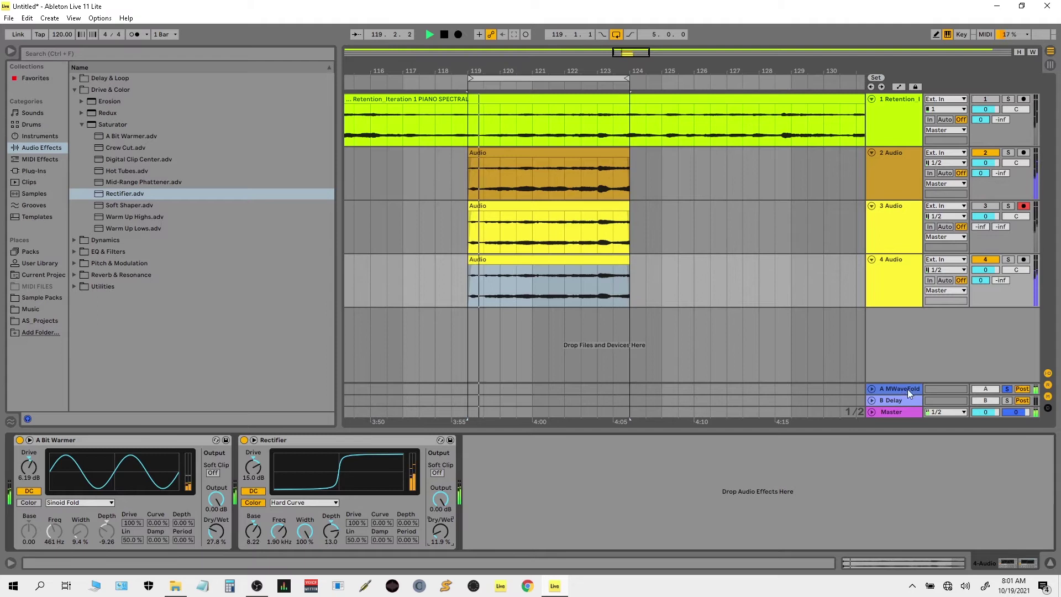
left_click(1010, 259)
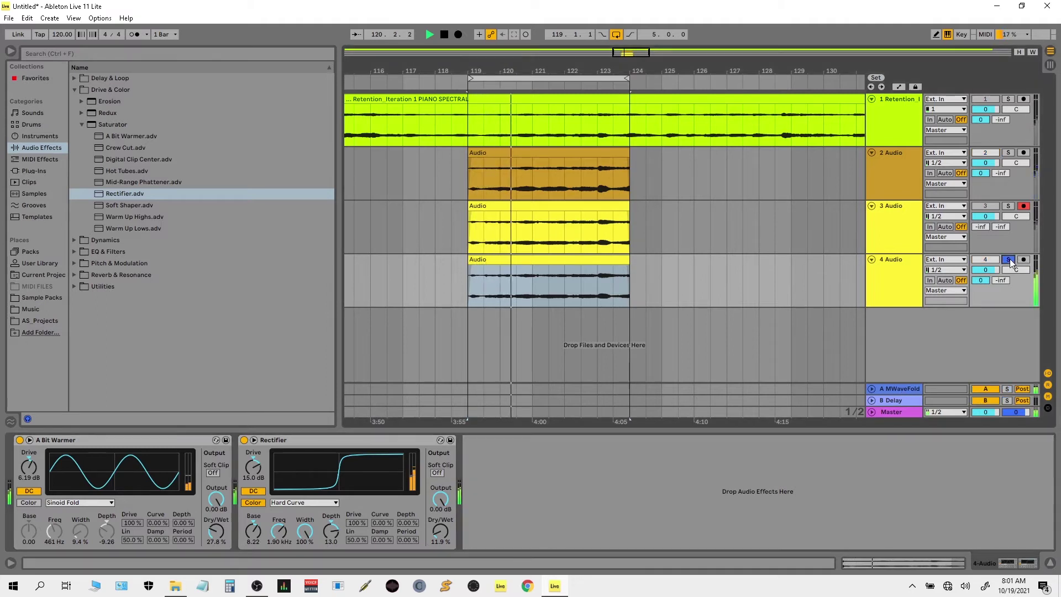
Duplicate MWaveFolder on return A and move the copy after MConvolutionEZ.
left_click(907, 393)
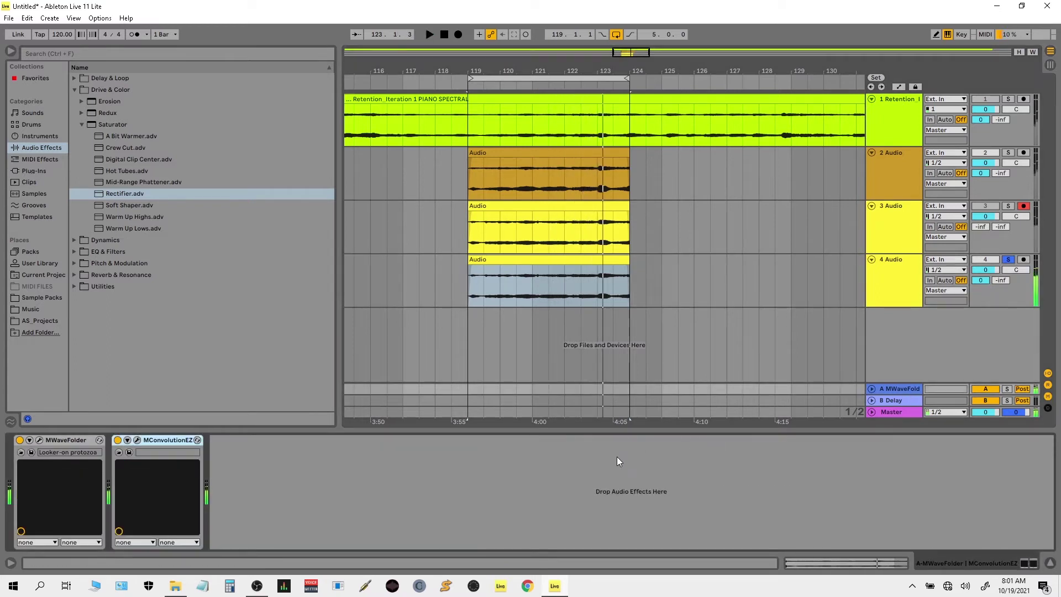
right_click(65, 441)
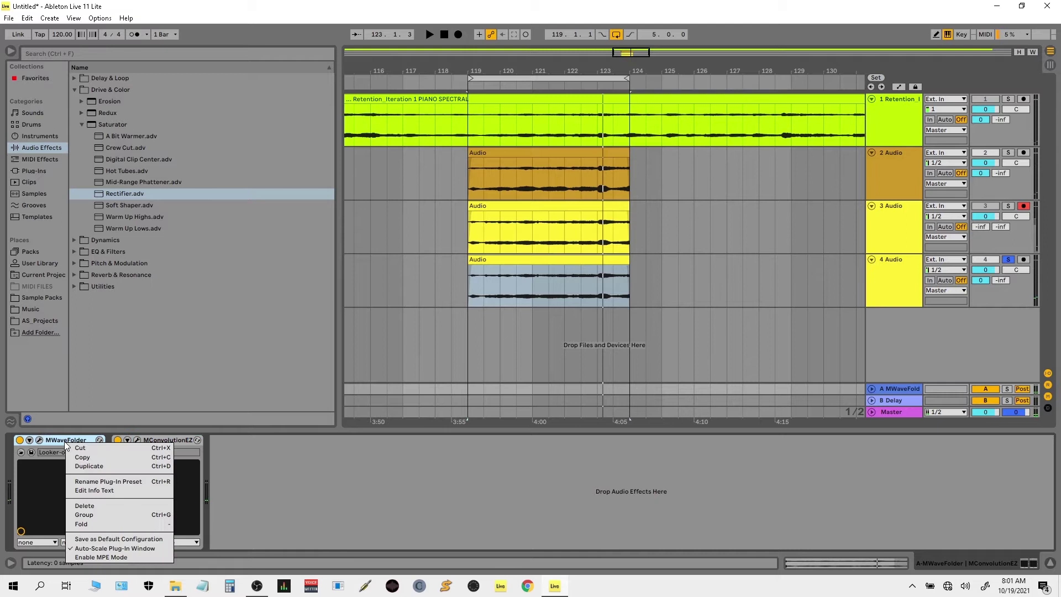
left_click(80, 466)
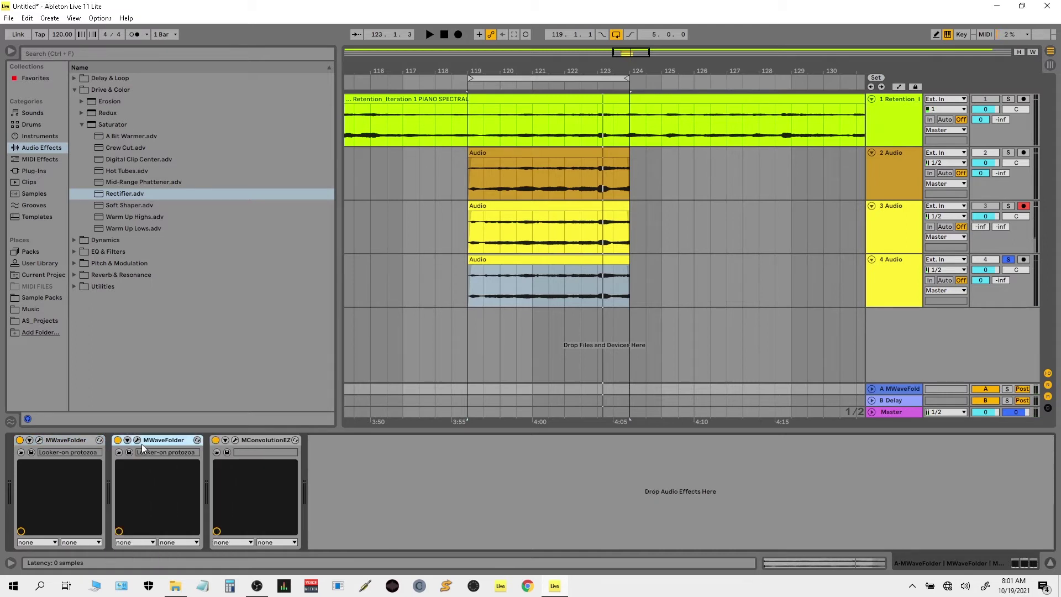
left_click_drag(151, 443, 330, 463)
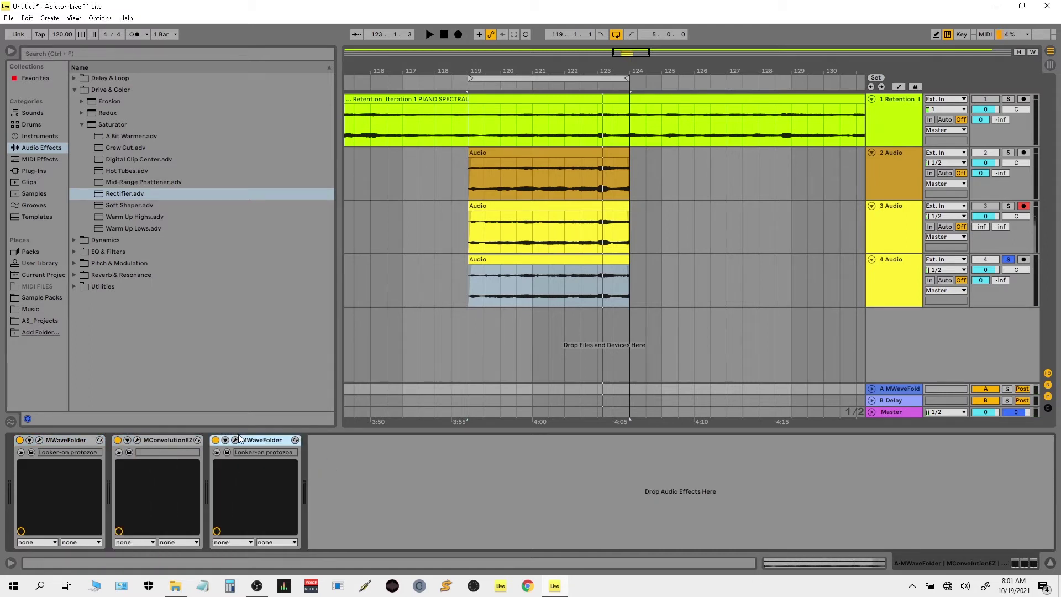
Audition presets for the second MWaveFolder during playback, including Lightweight alfresco, Wideband vengeance and Diffraction tension, and settle on Vinyl somme.
left_click(236, 442)
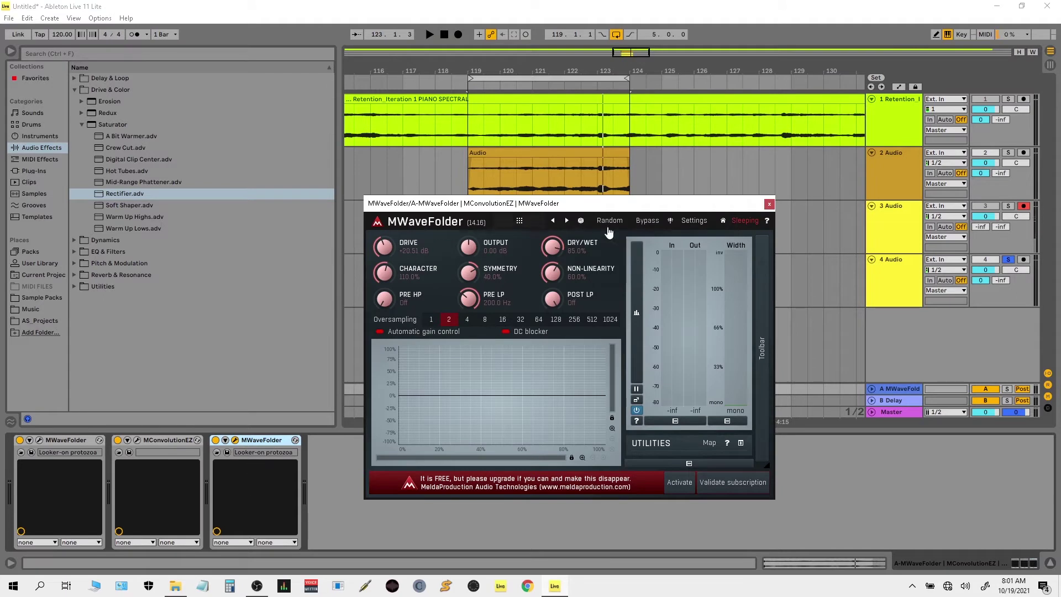
left_click(520, 222)
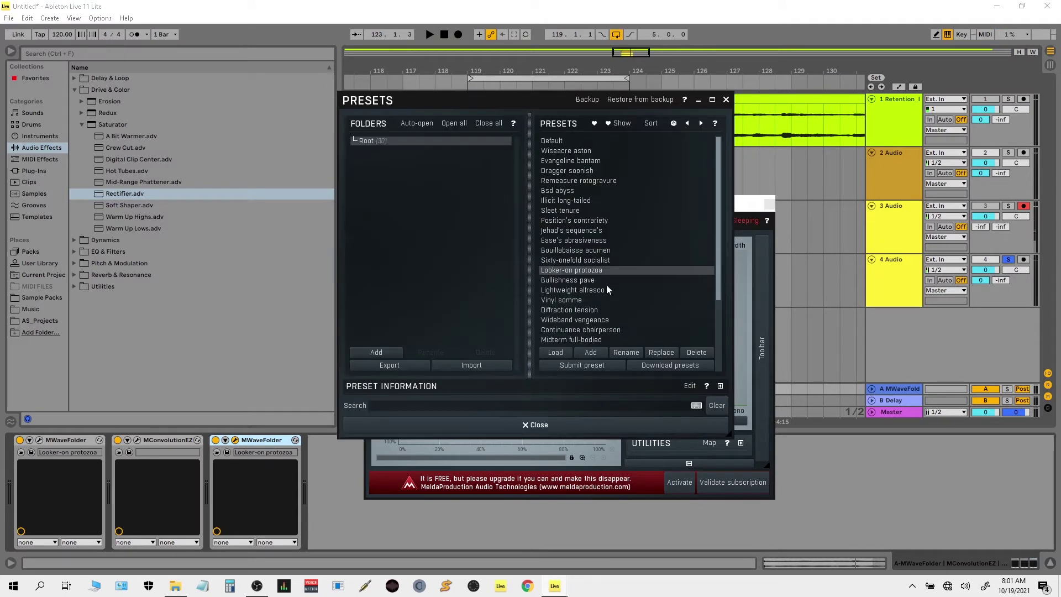
key("space")
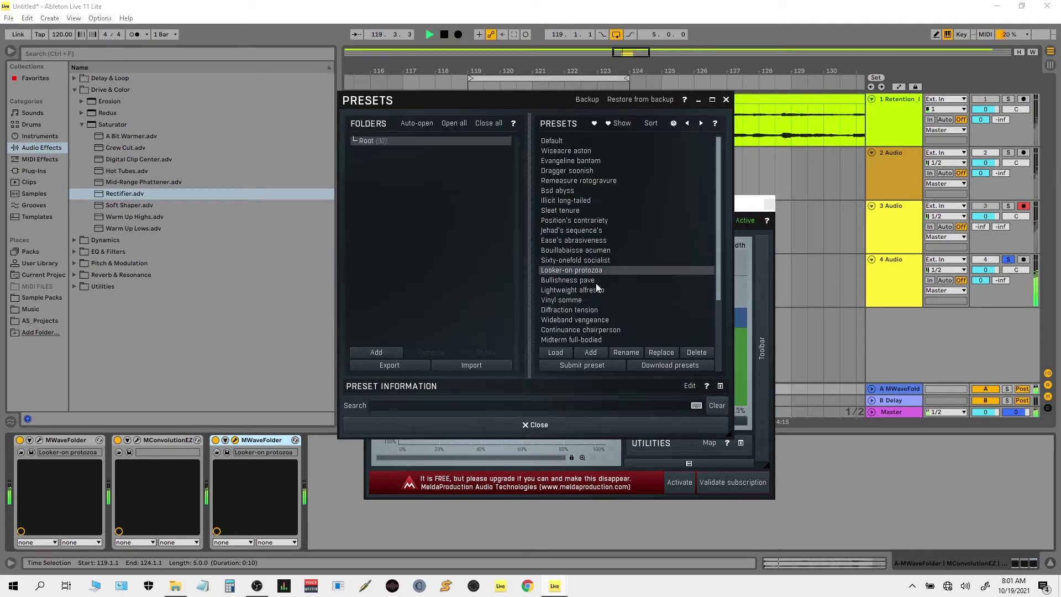
left_click(596, 280)
left_click(592, 291)
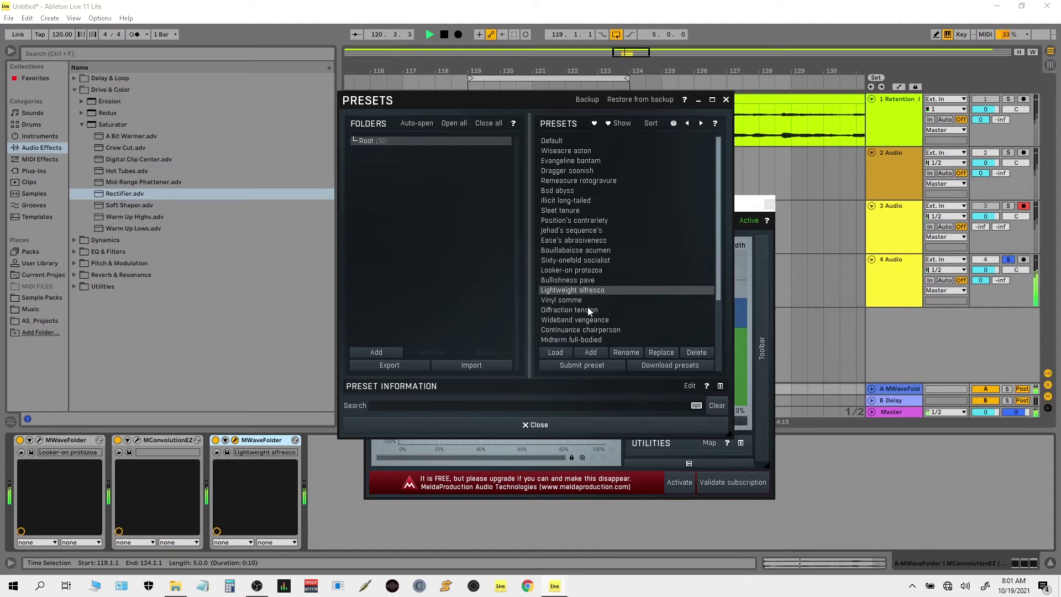
left_click(584, 303)
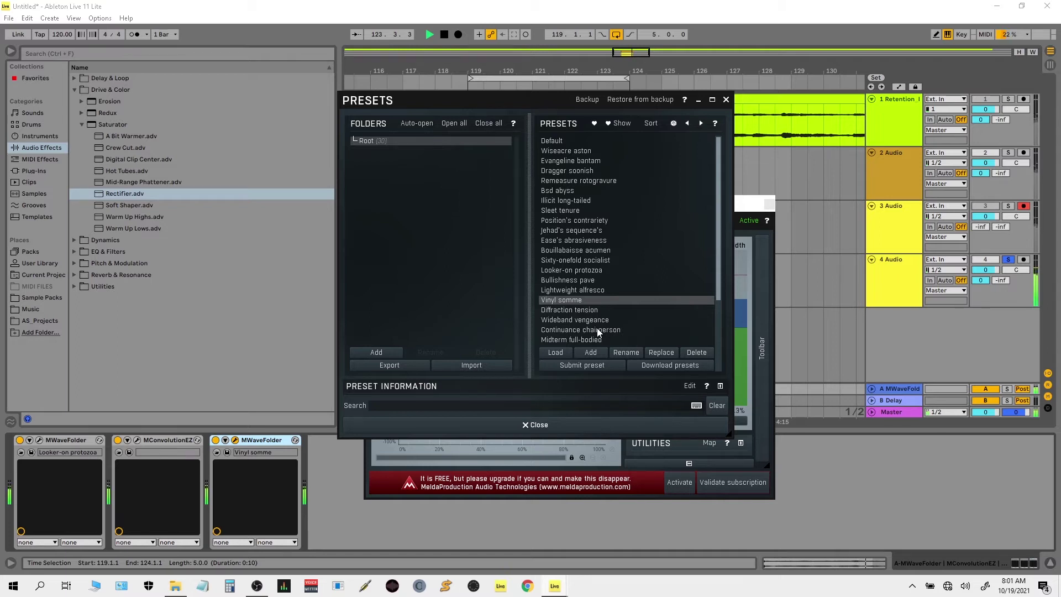
left_click(597, 321)
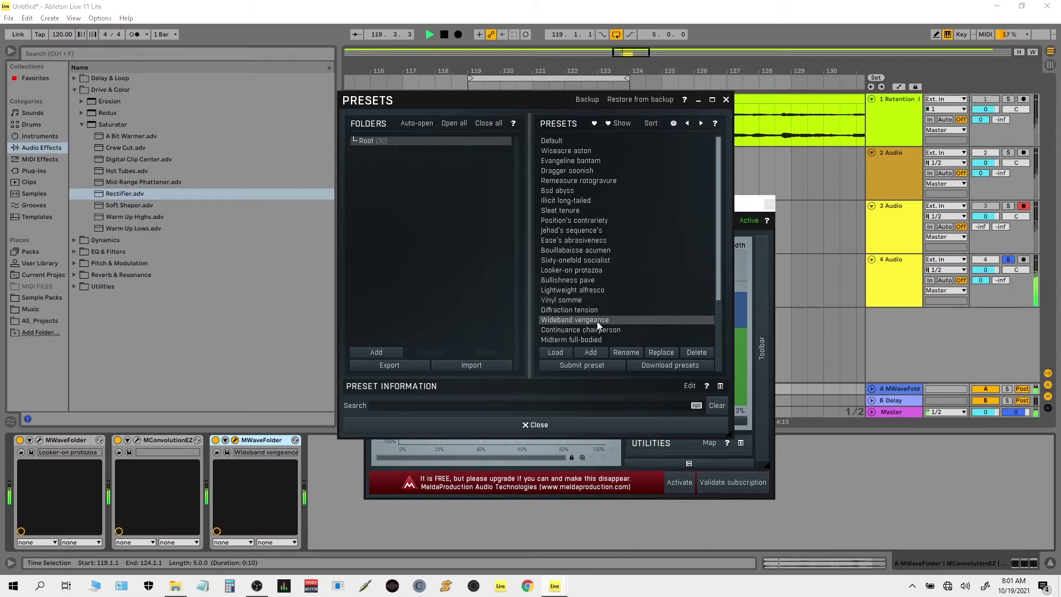
left_click(597, 313)
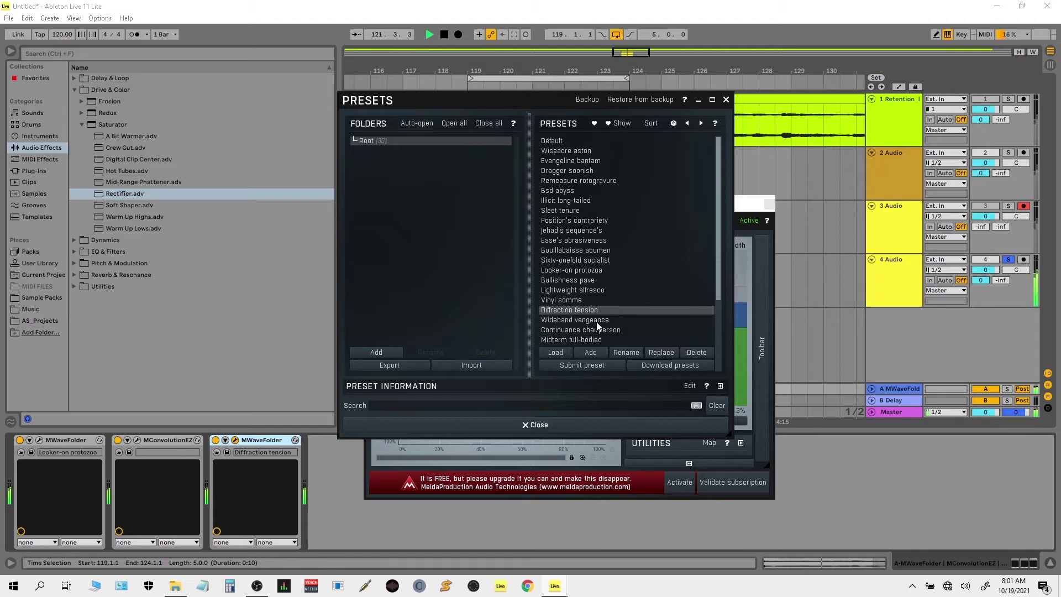
left_click(596, 321)
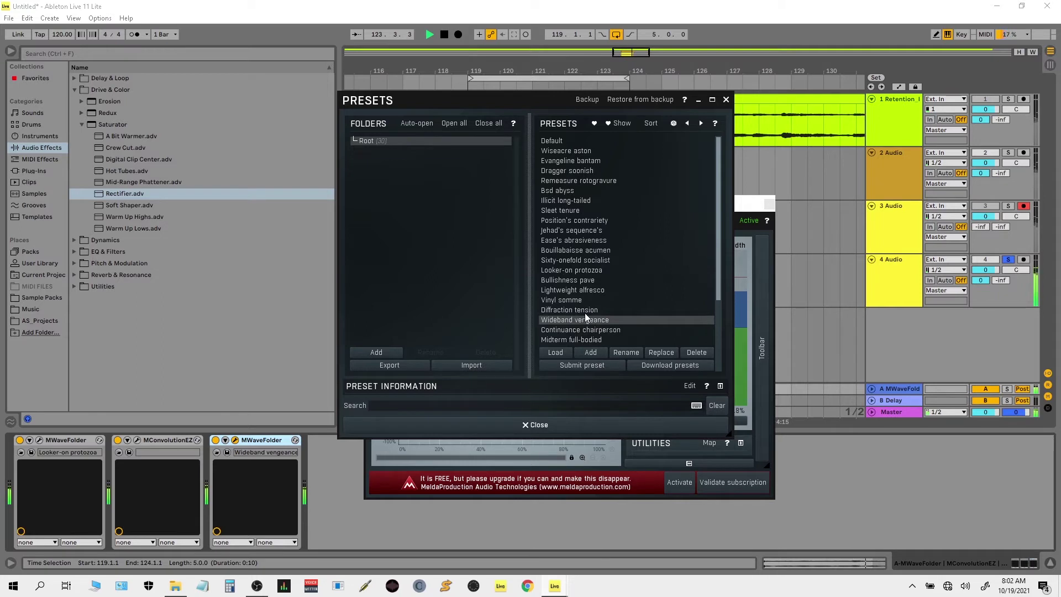
left_click(585, 311)
left_click(579, 301)
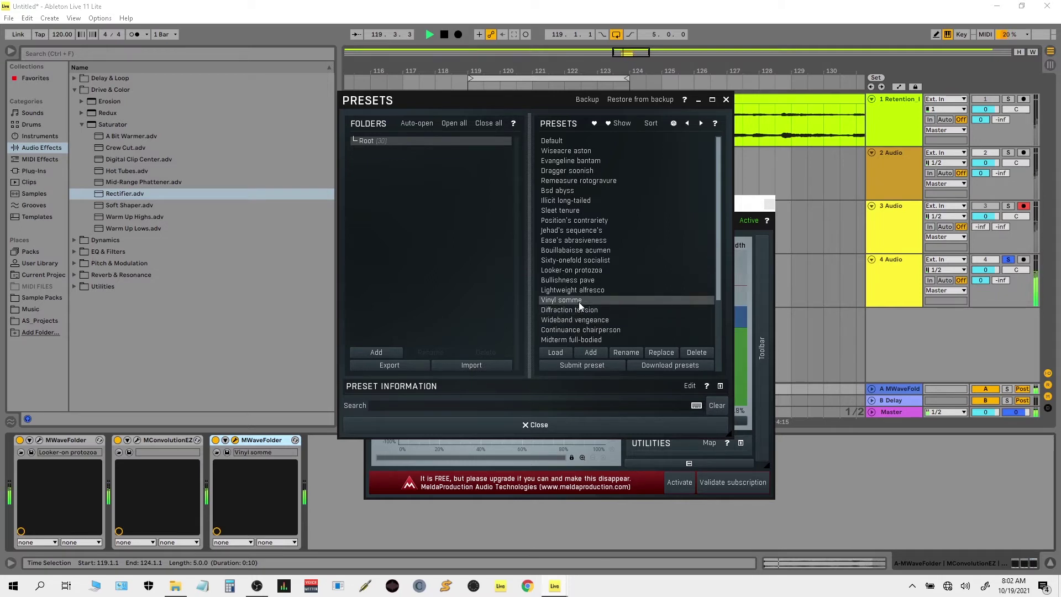
Close the preset browser and set the second MWaveFolder's drive to +26.50 dB.
left_click(726, 100)
left_click_drag(384, 249, 384, 242)
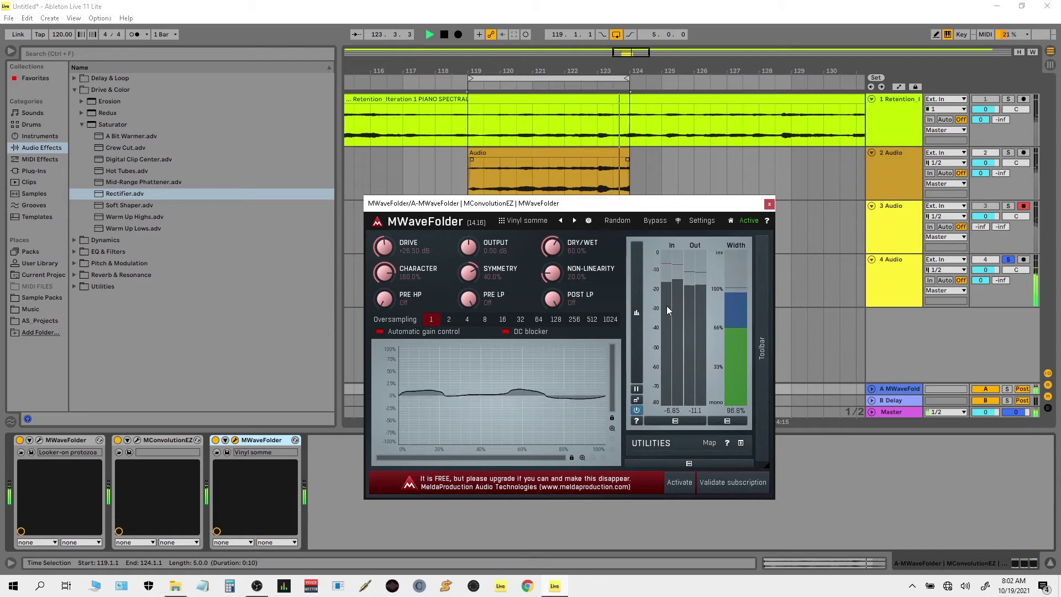
left_click(769, 203)
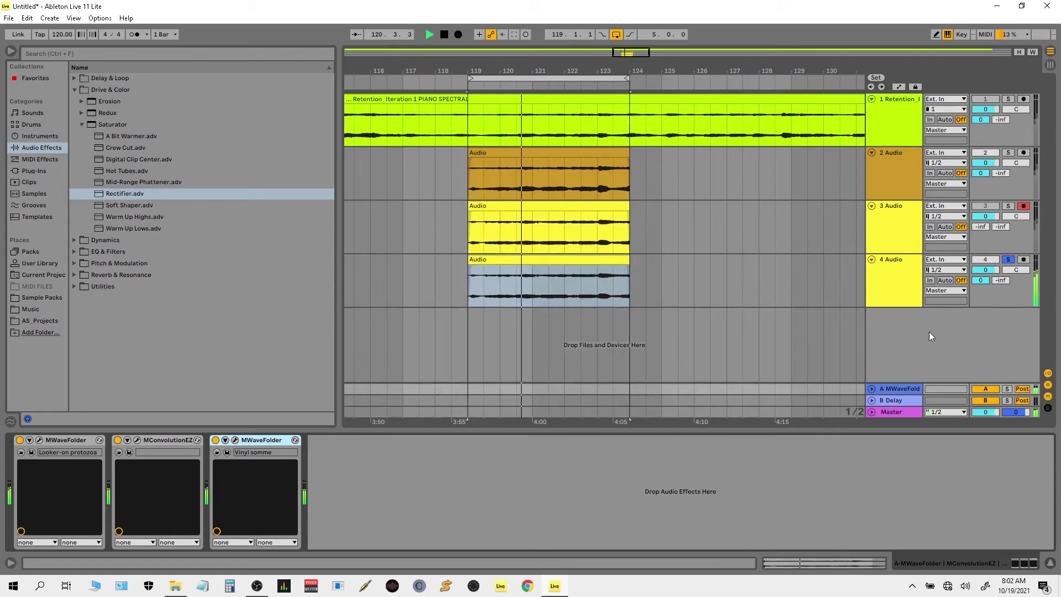
Solo and unsolo return A while trying the fourth track's volume at -9.0 dB, and reset that volume to 0.
left_click(1007, 389)
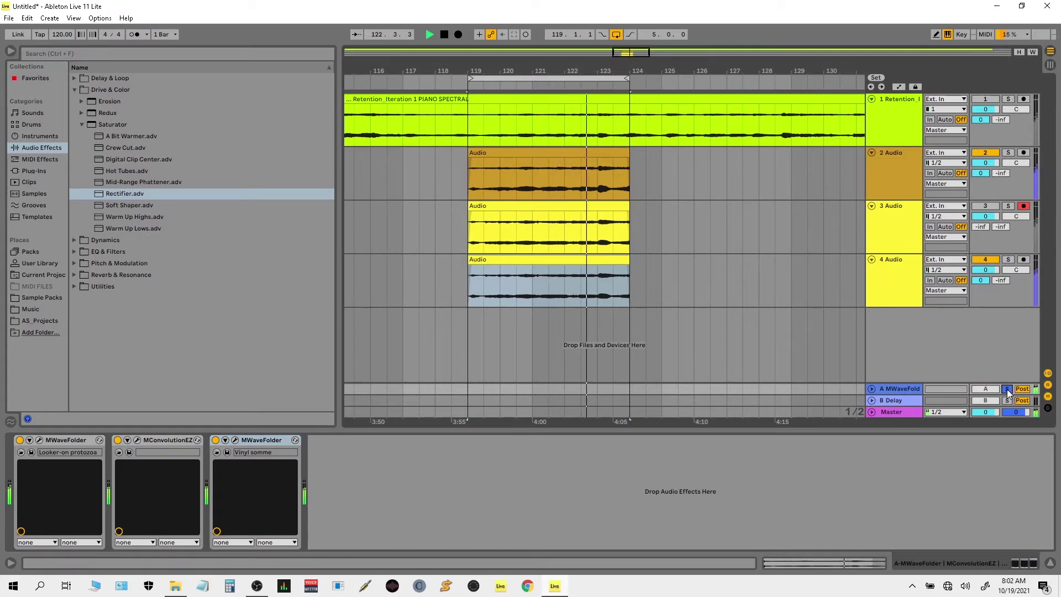
left_click_drag(980, 280, 980, 295)
left_click(1007, 388)
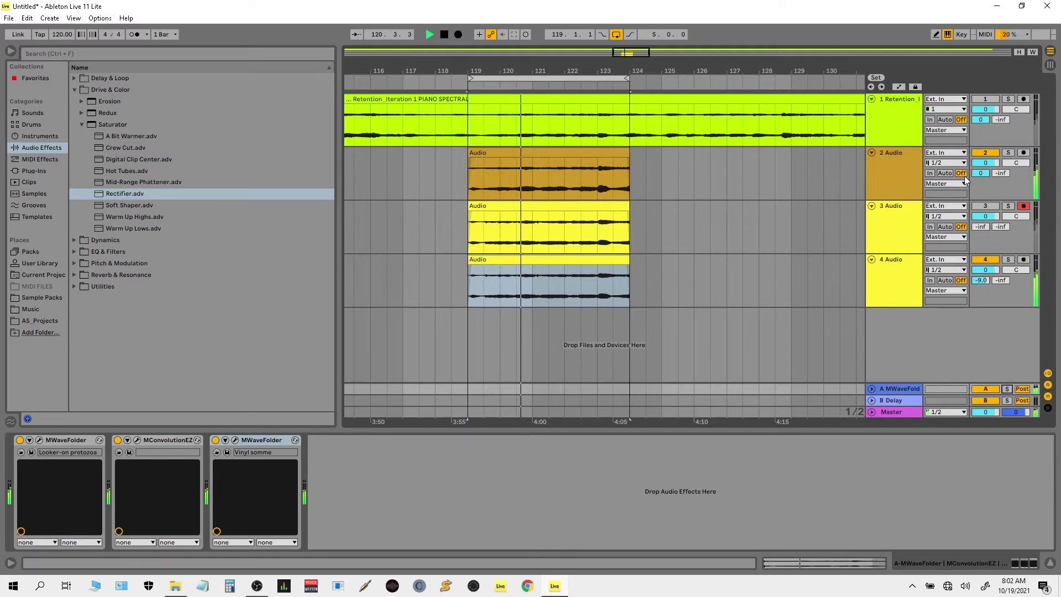
left_click_drag(980, 281, 980, 270)
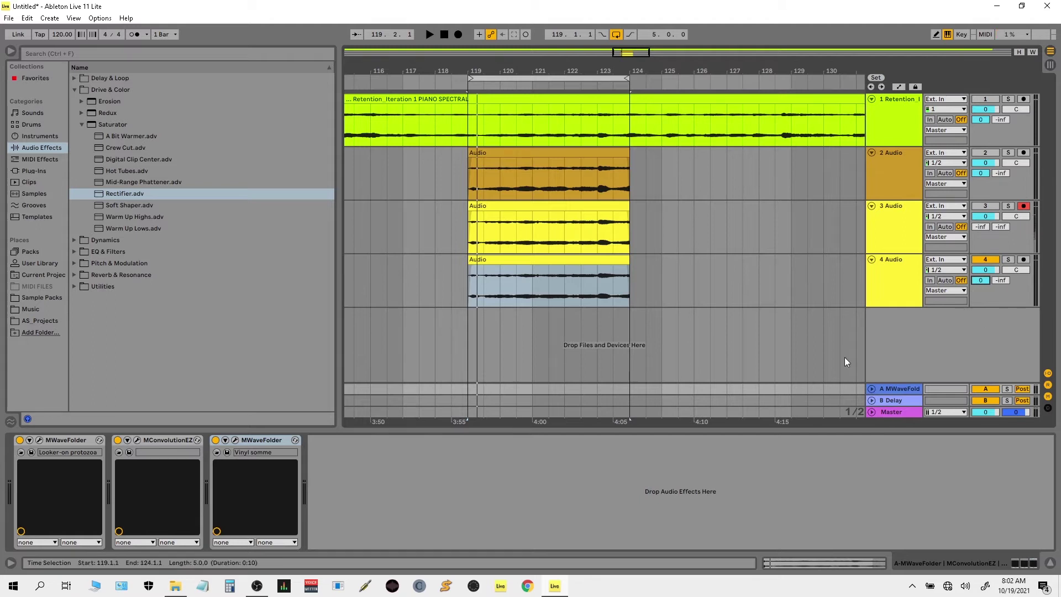
Insert a new audio track below the fourth track and review the device chain on return A.
right_click(905, 327)
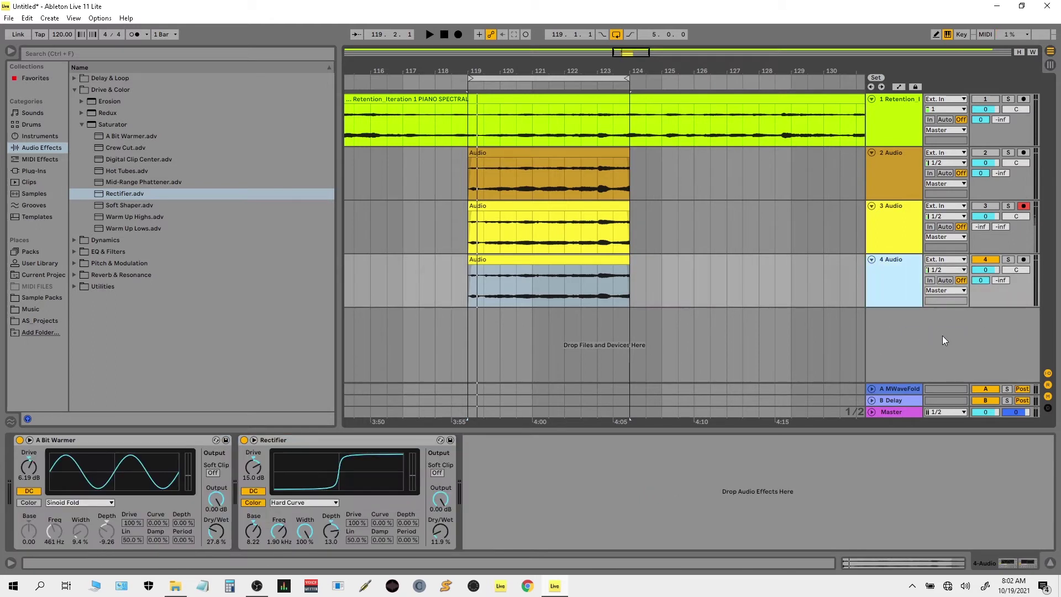
left_click(920, 330)
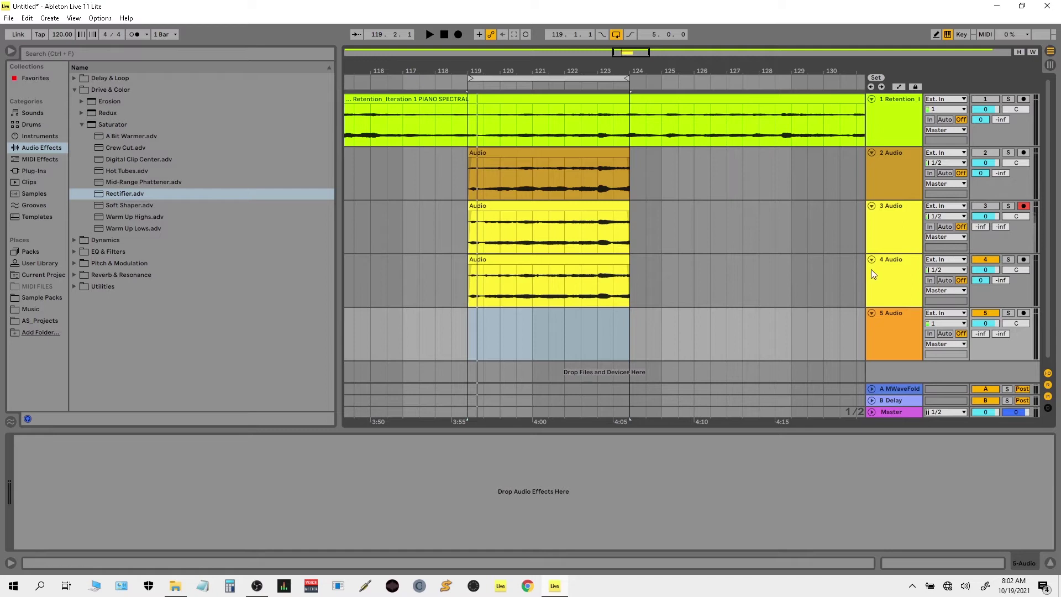
left_click(896, 276)
left_click(898, 388)
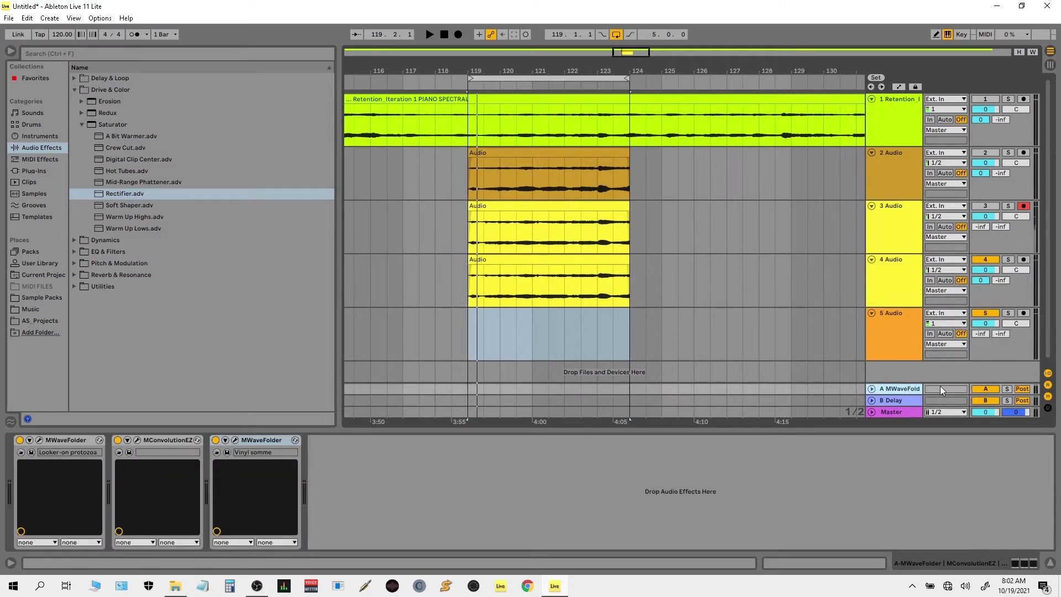
Arm the fifth track with Resampling as its input and place the insert marker at 119.1.1 on it.
left_click(1023, 313)
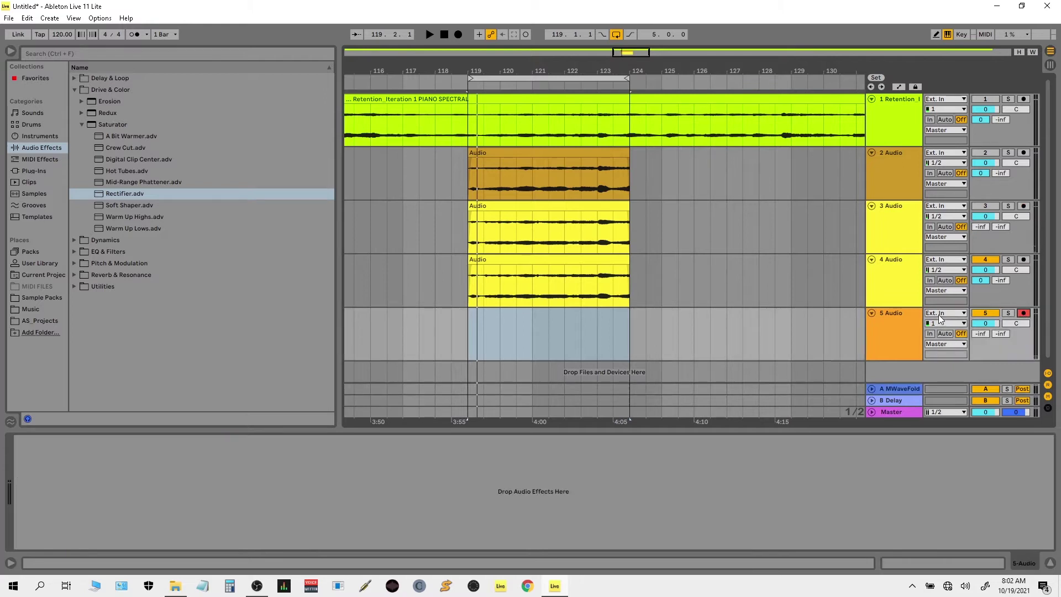
left_click(943, 314)
left_click(942, 345)
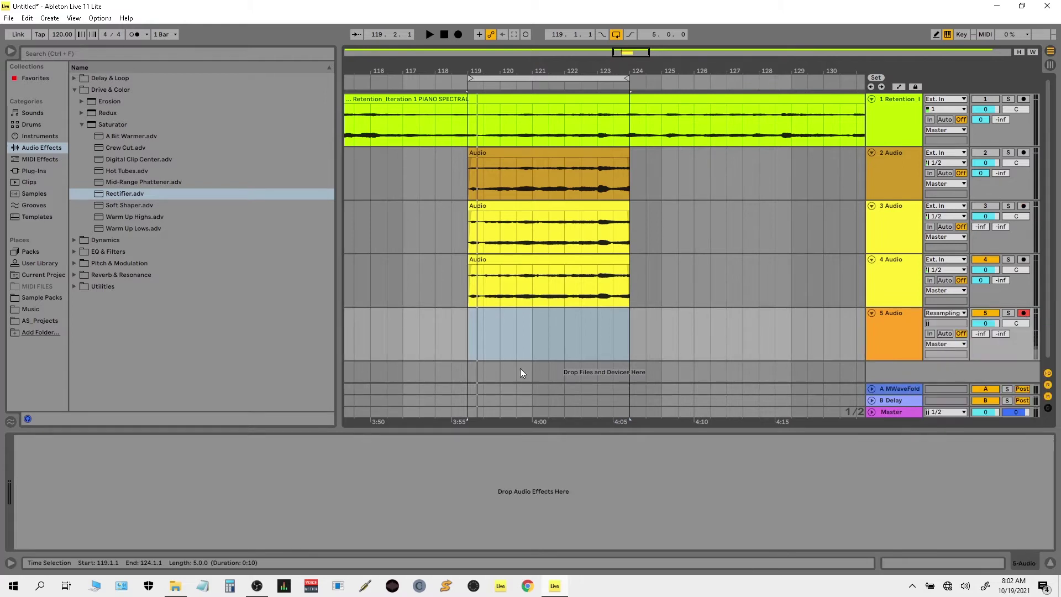
left_click(469, 338)
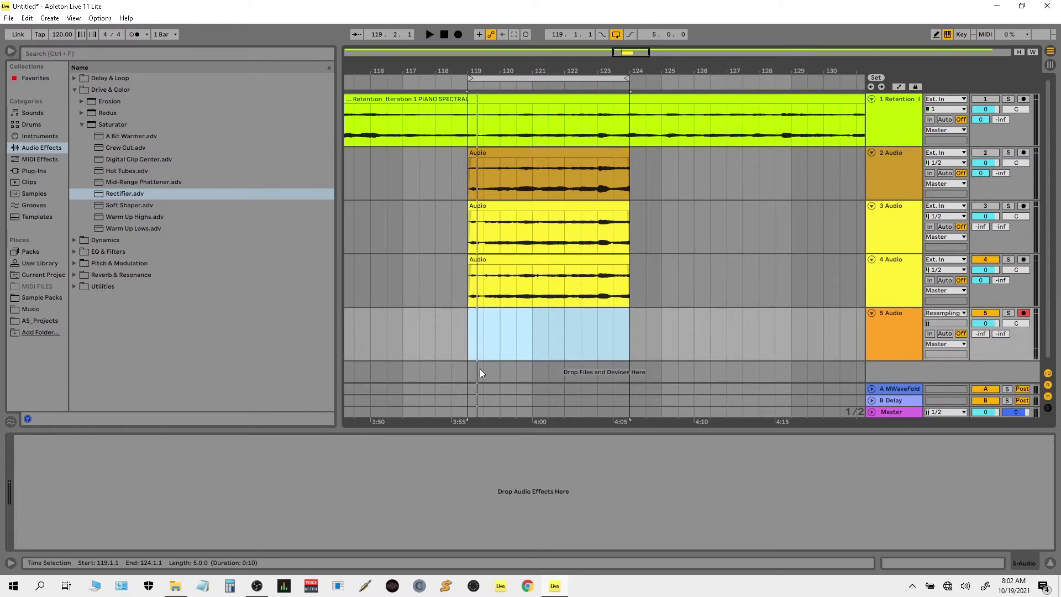
left_click(471, 335)
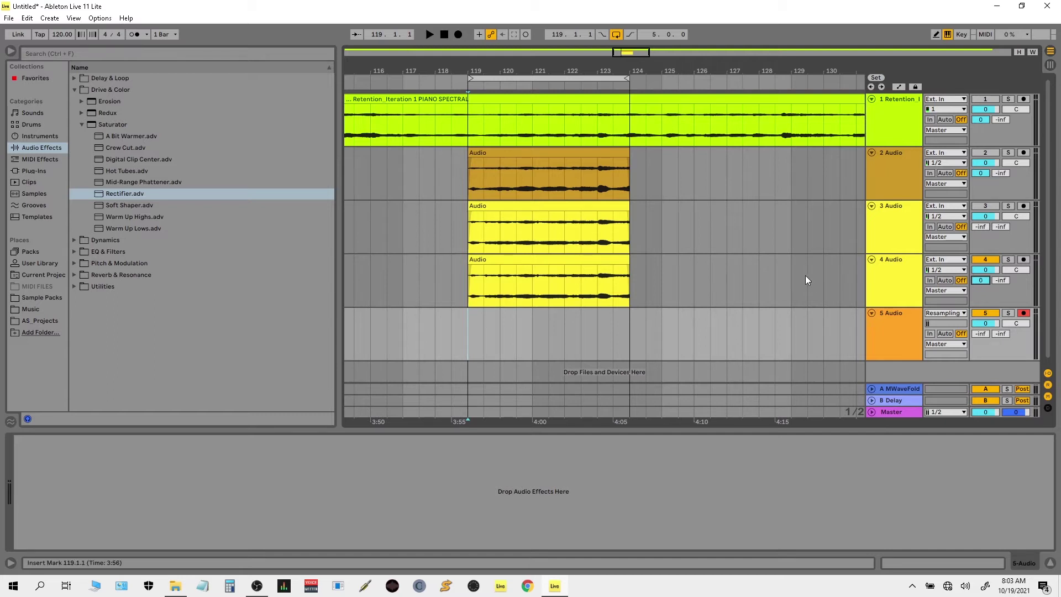
Record the resampled output onto the fifth track from 119.1.1 to 124.1.1 while varying the fourth track's send A level.
left_click(458, 34)
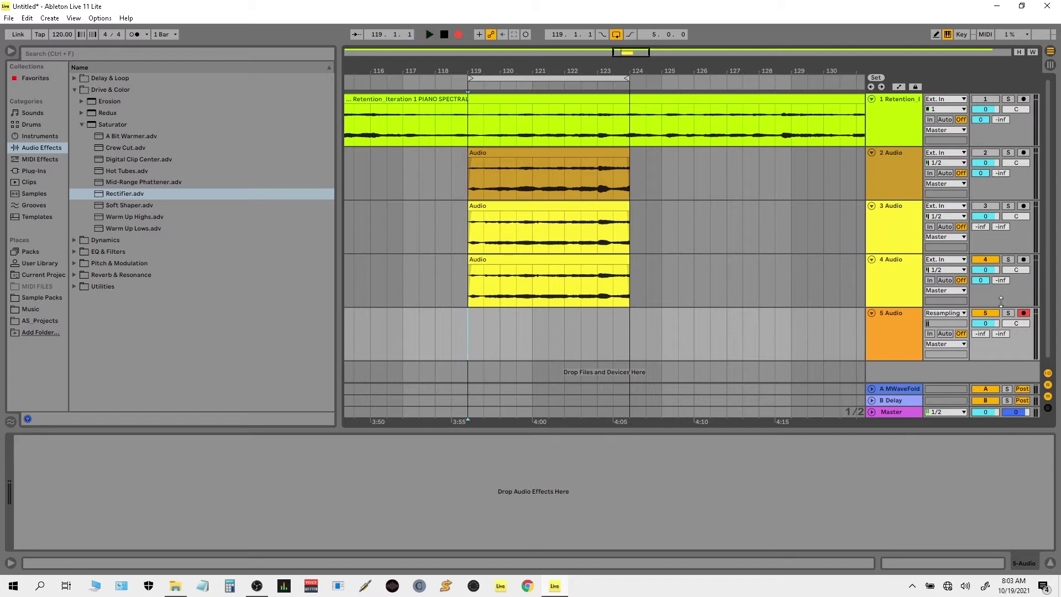
left_click_drag(981, 280, 981, 276)
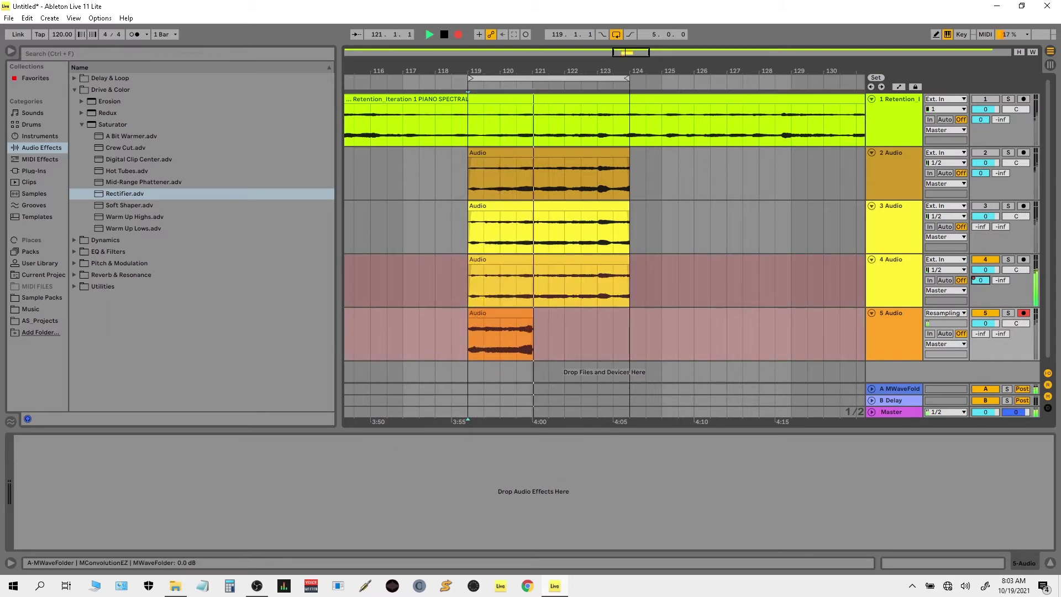
mouse_move(981, 280)
left_mouse_down()
mouse_move(981, 293)
mouse_move(981, 277)
left_mouse_up()
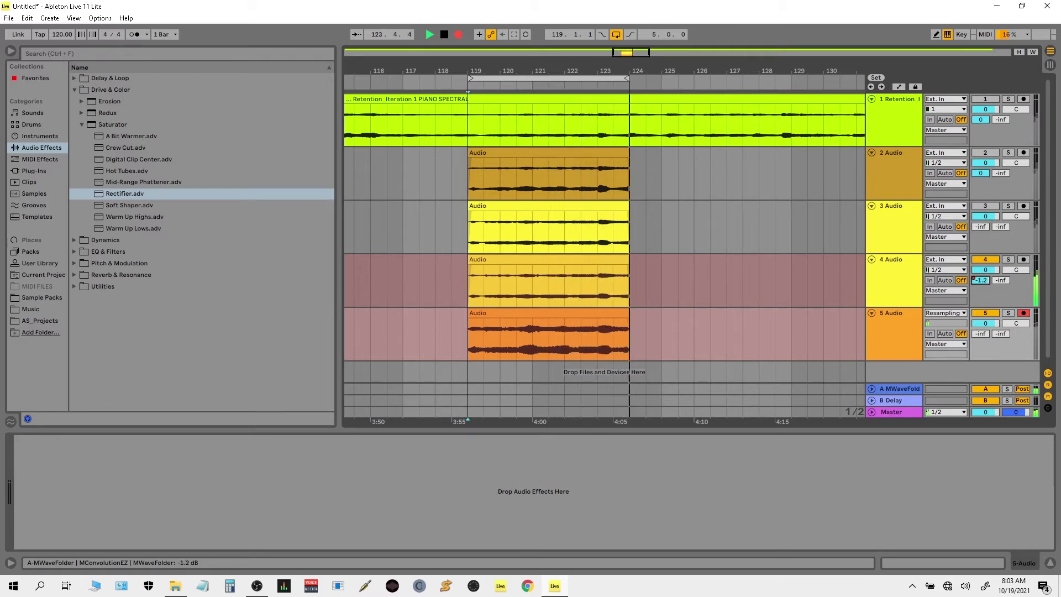
key("space")
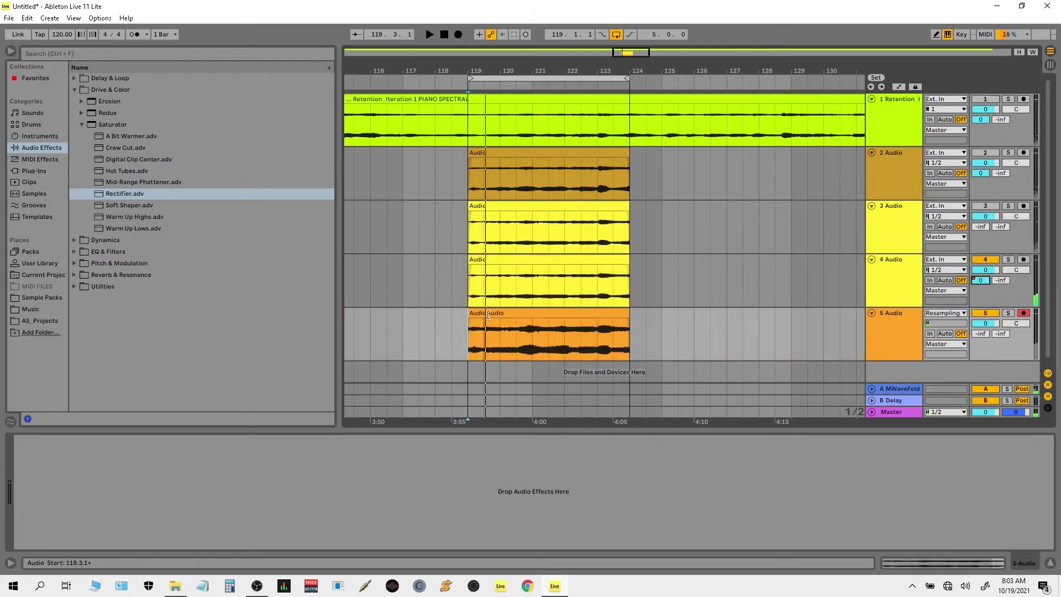
Set the fifth track's input to Ext. In, solo the track and play back its new recording.
left_click(486, 326)
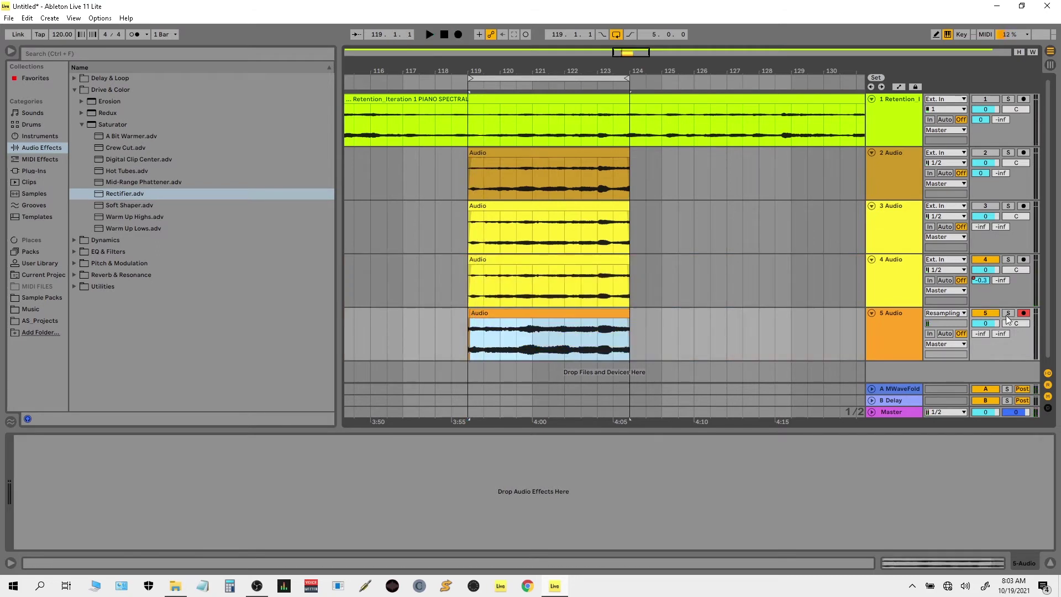
left_click(964, 314)
left_click(954, 318)
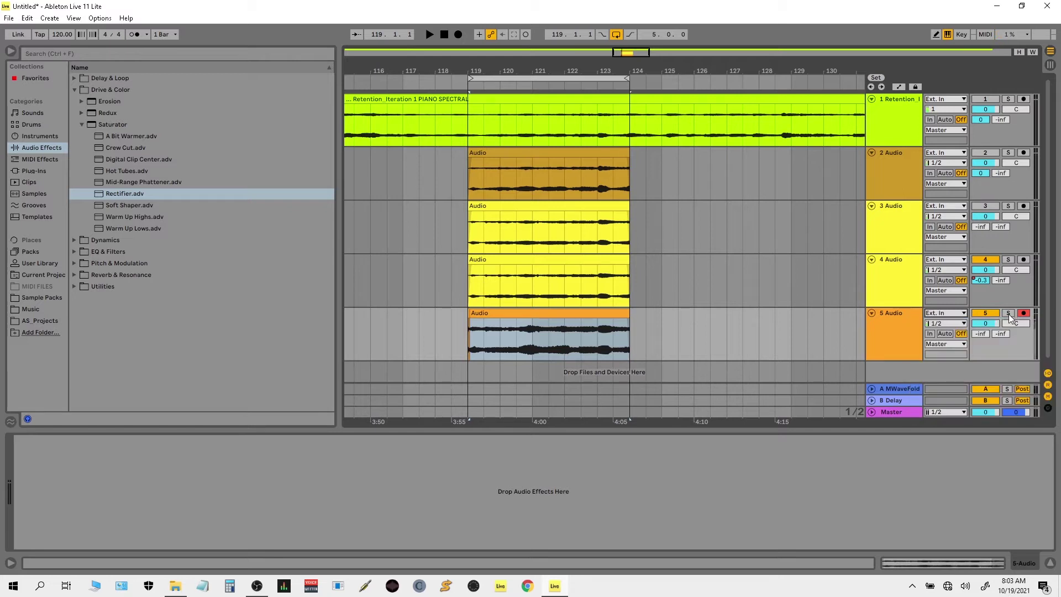
left_click(1009, 313)
key("space")
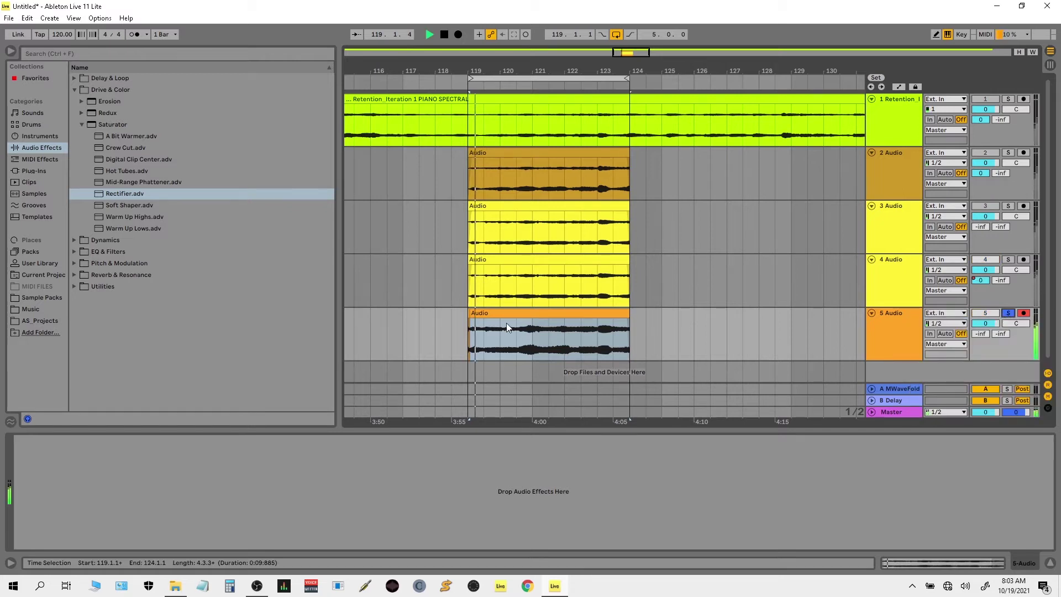
Extend the fifth track's main clip back to 119.1.1 over the leftover fragment, give it a short fade-in and audition it.
left_click_drag(469, 65, 472, 92)
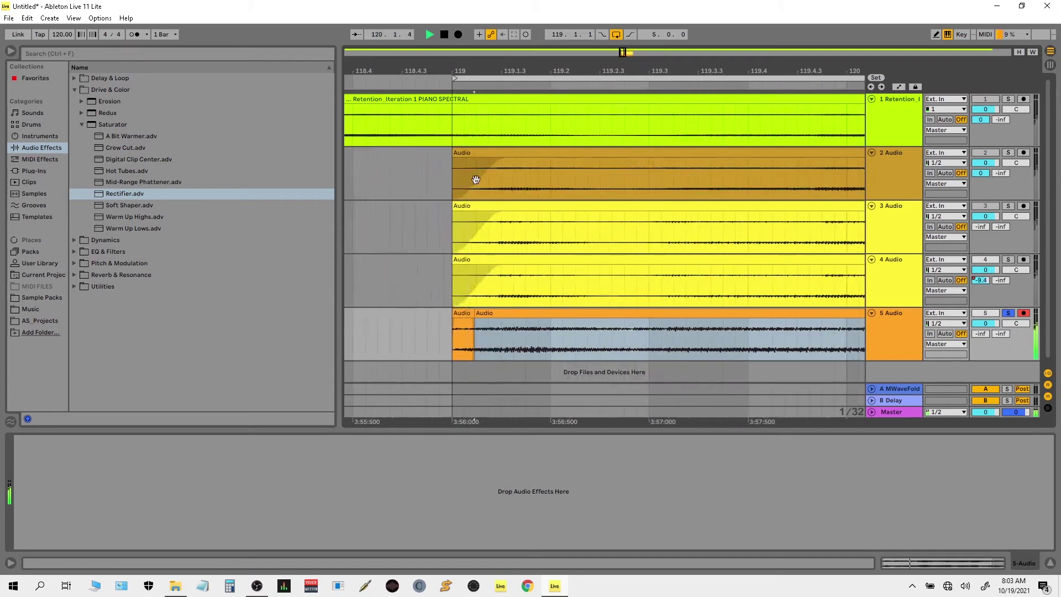
left_click_drag(479, 310, 456, 313)
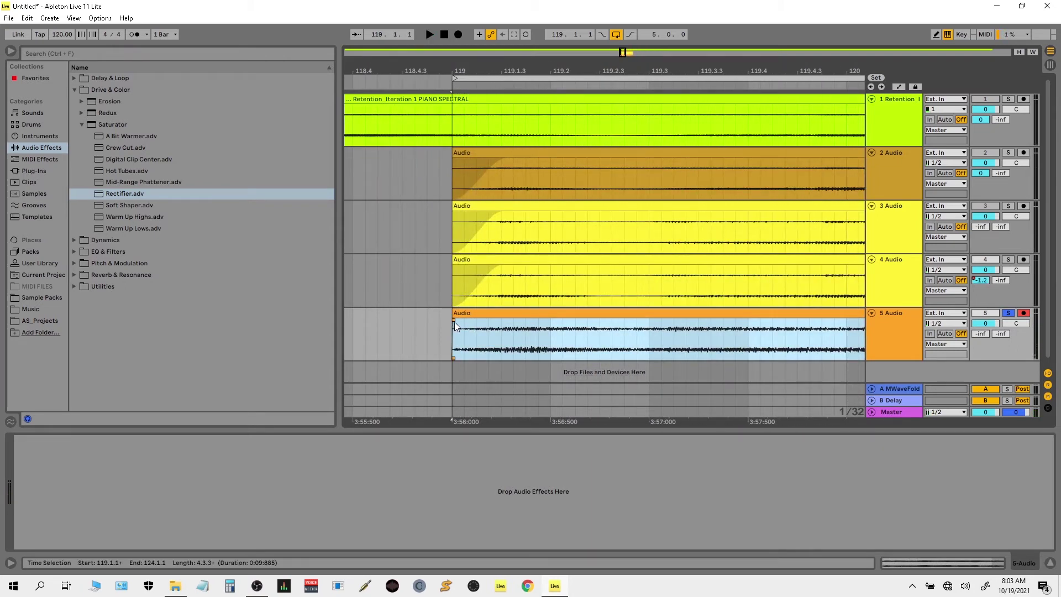
left_click_drag(453, 320, 463, 320)
key("space")
left_click_drag(639, 74, 642, 60)
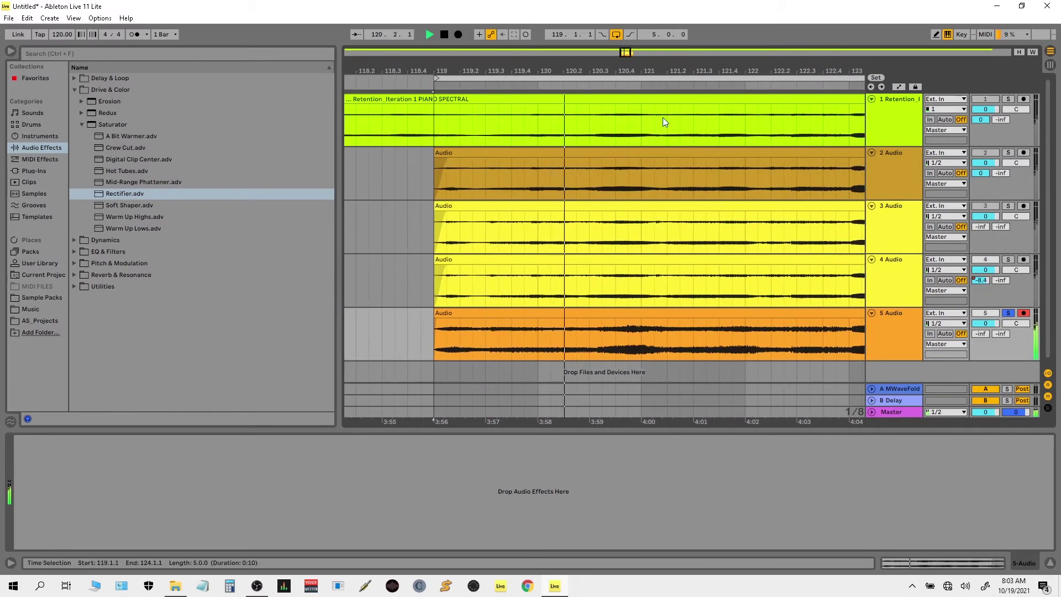
key("minus")
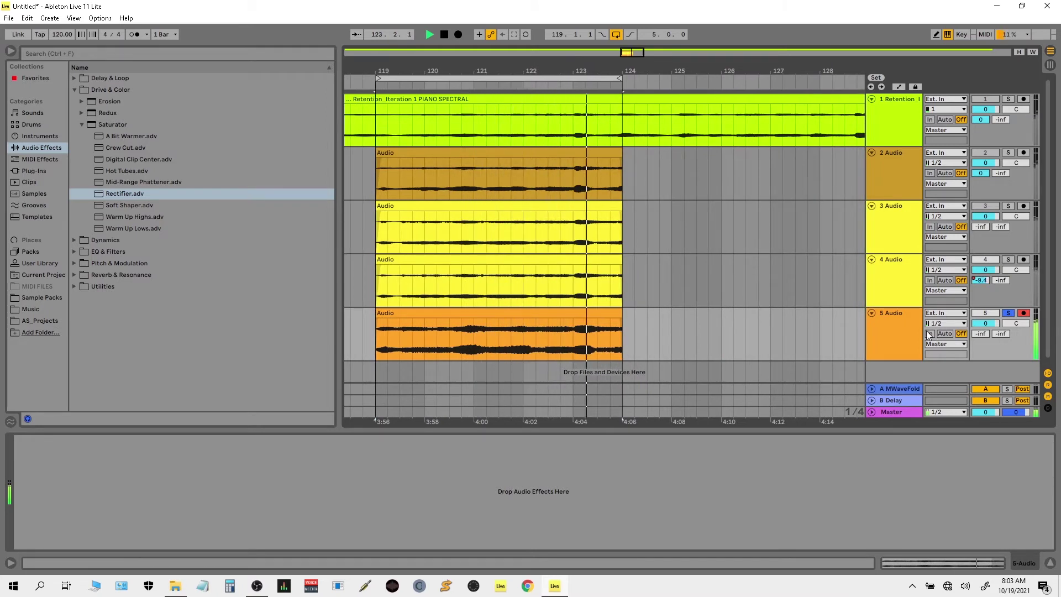
Duplicate the fifth track, transpose the copy's clip by -12 semitones and audition the copy in solo.
left_click(888, 330)
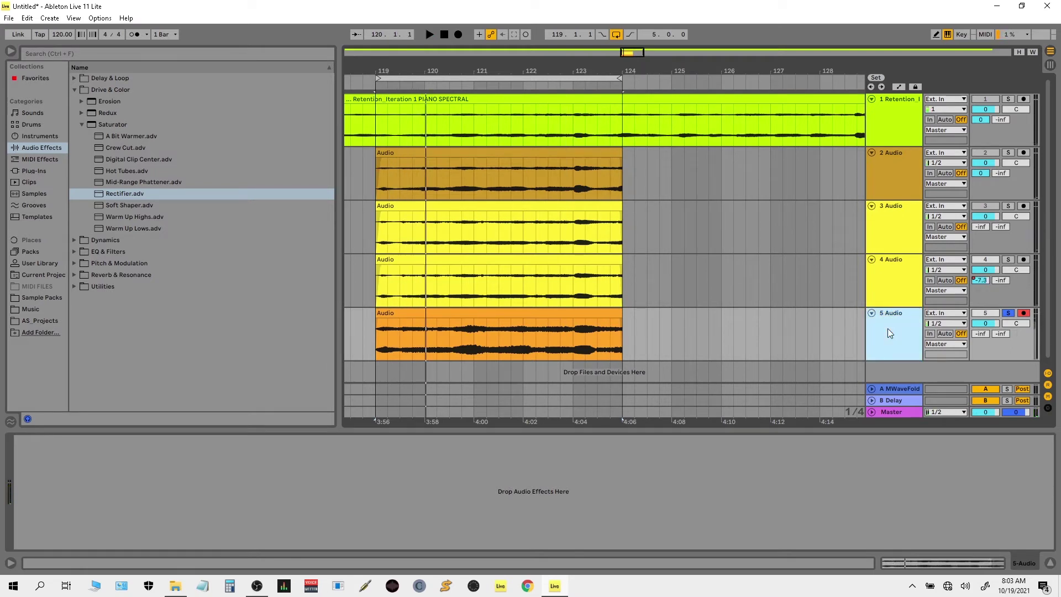
key("ctrl+d")
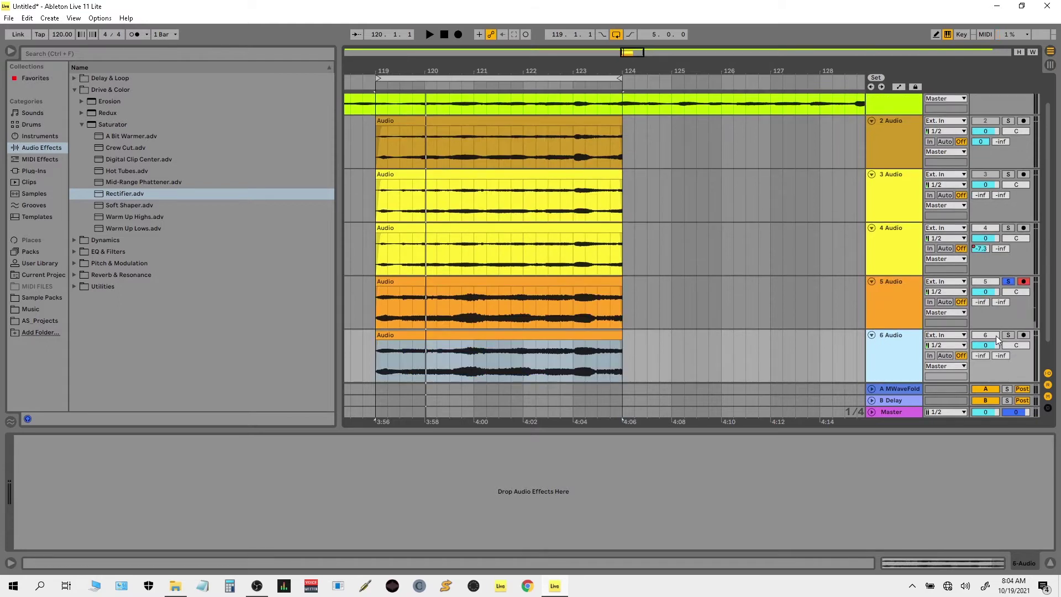
double_click(505, 335)
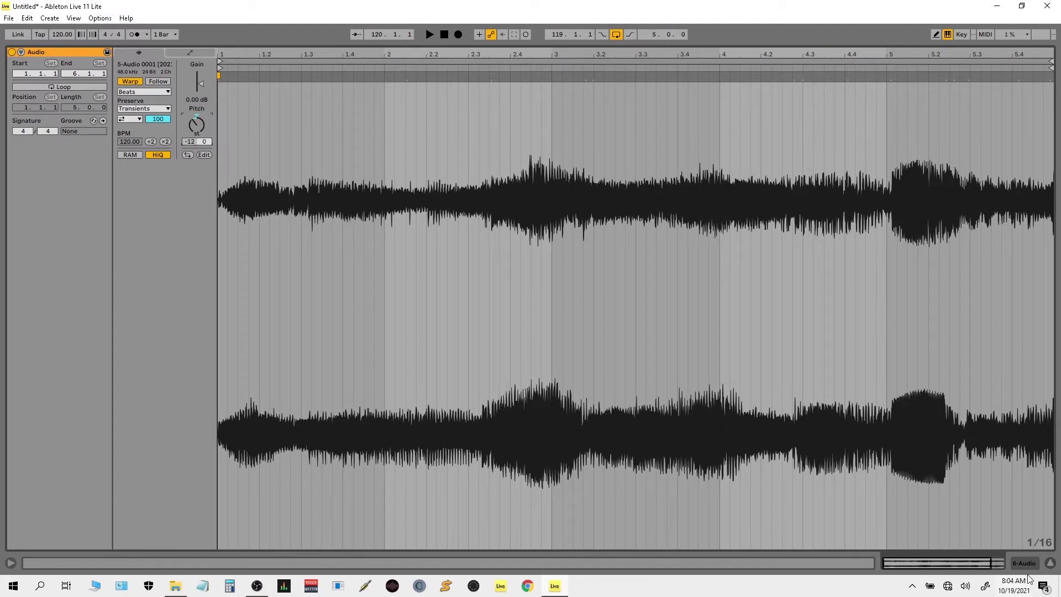
left_click(1050, 563)
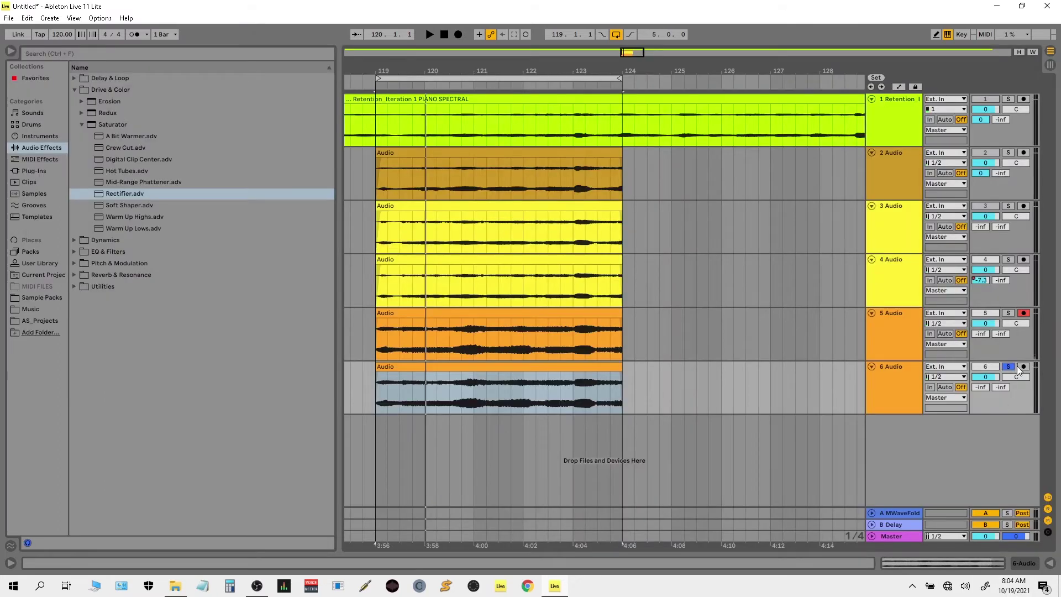
key("space")
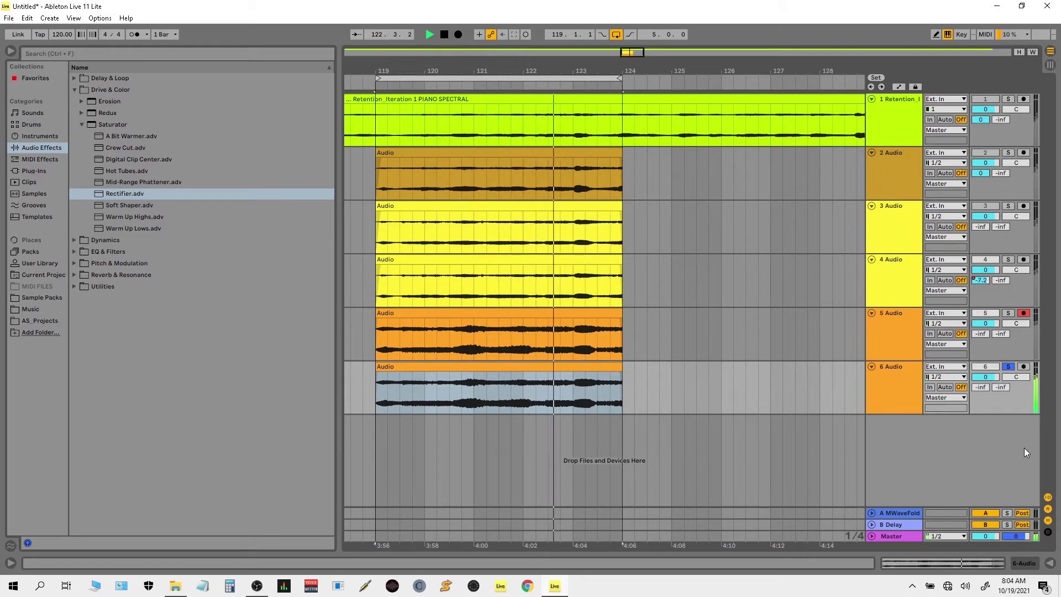
Set the sixth track's send A to -20.3 dB and compare the track in the full mix and in solo.
left_click_drag(982, 387, 981, 358)
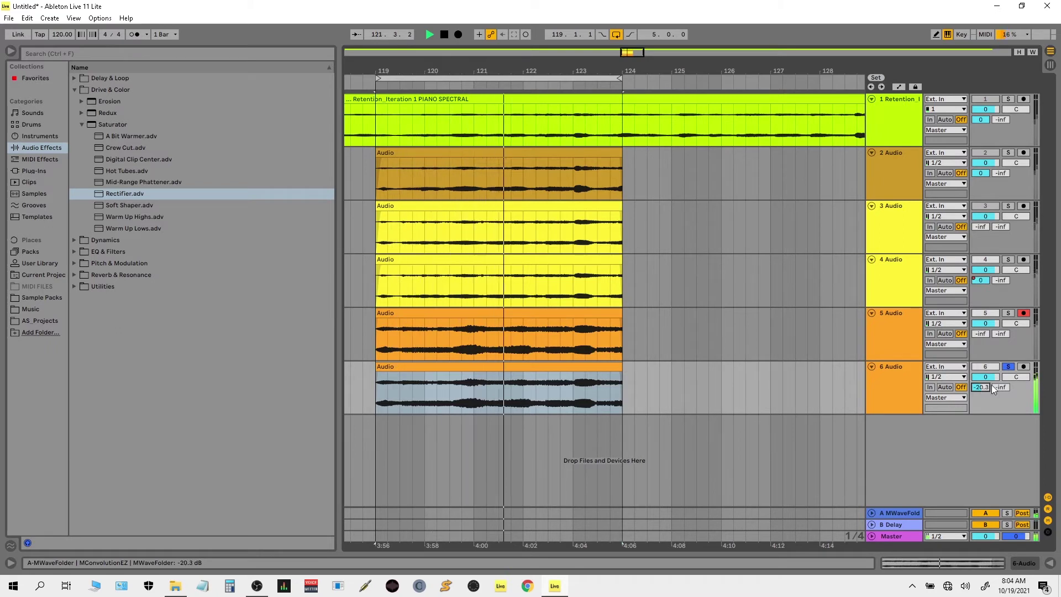
left_click(1008, 366)
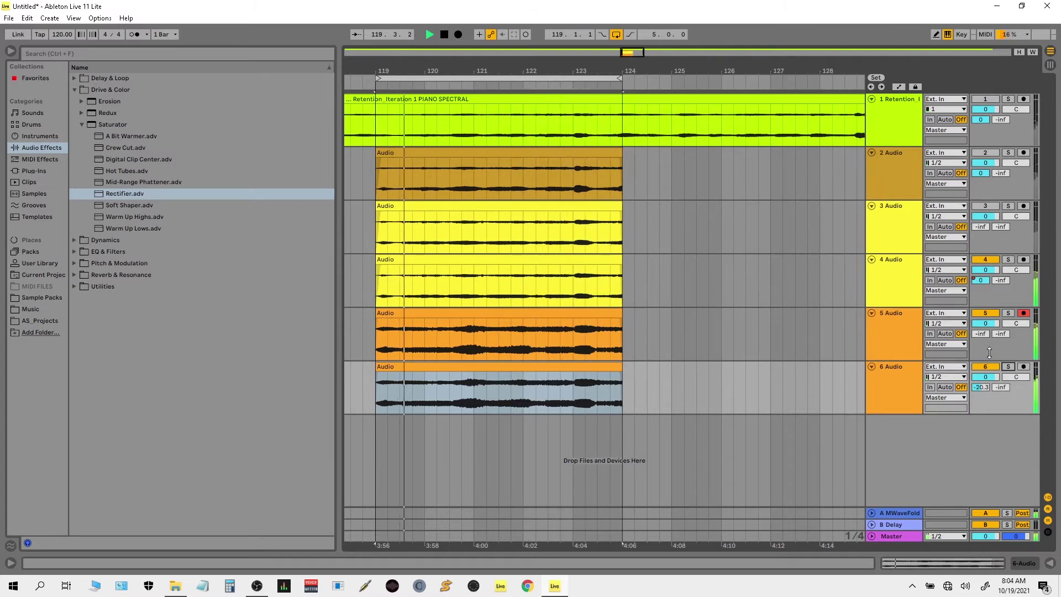
left_click_drag(982, 334, 982, 359)
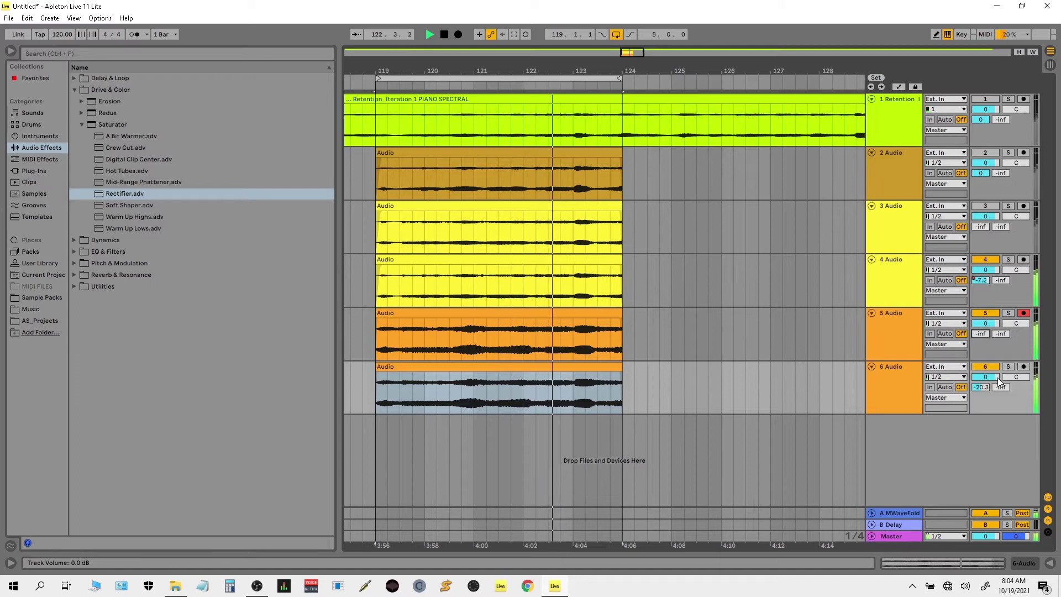
left_click(1009, 368)
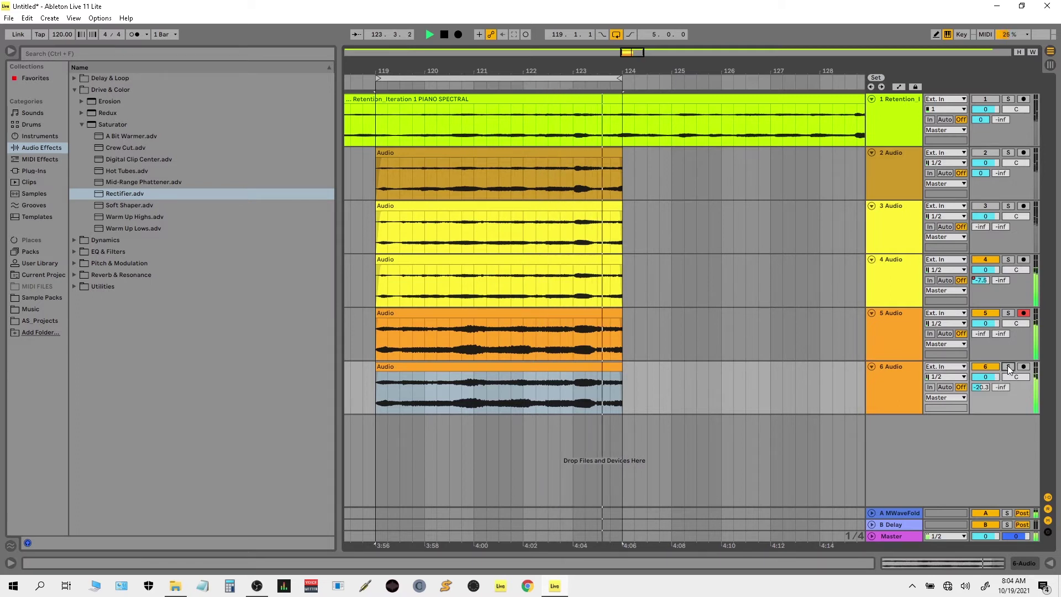
key("space")
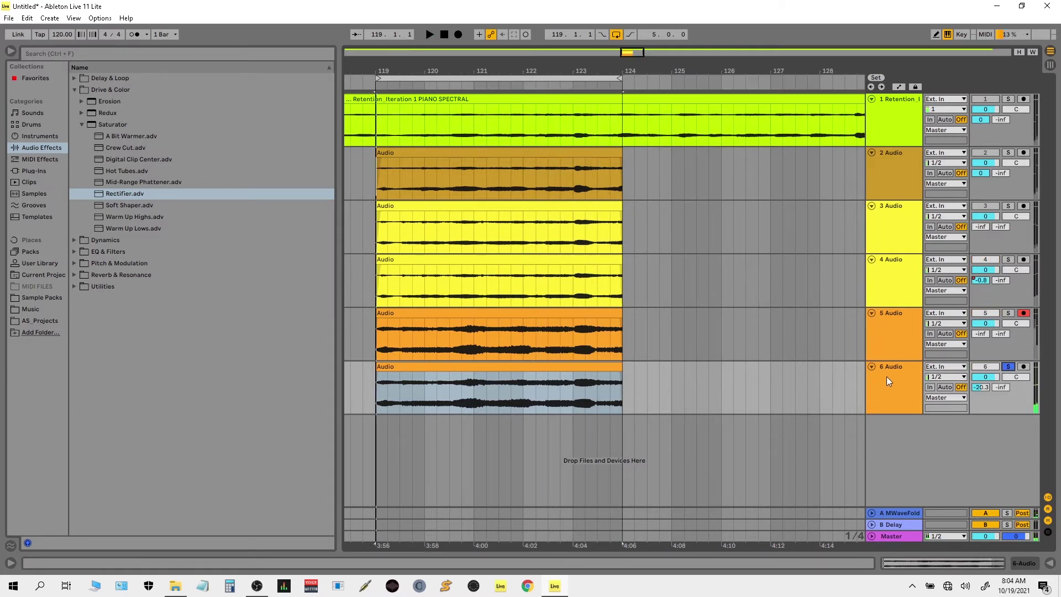
Add the Rectifier Saturator preset to the sixth track and set its dry/wet to 28.6% during playback.
double_click(886, 377)
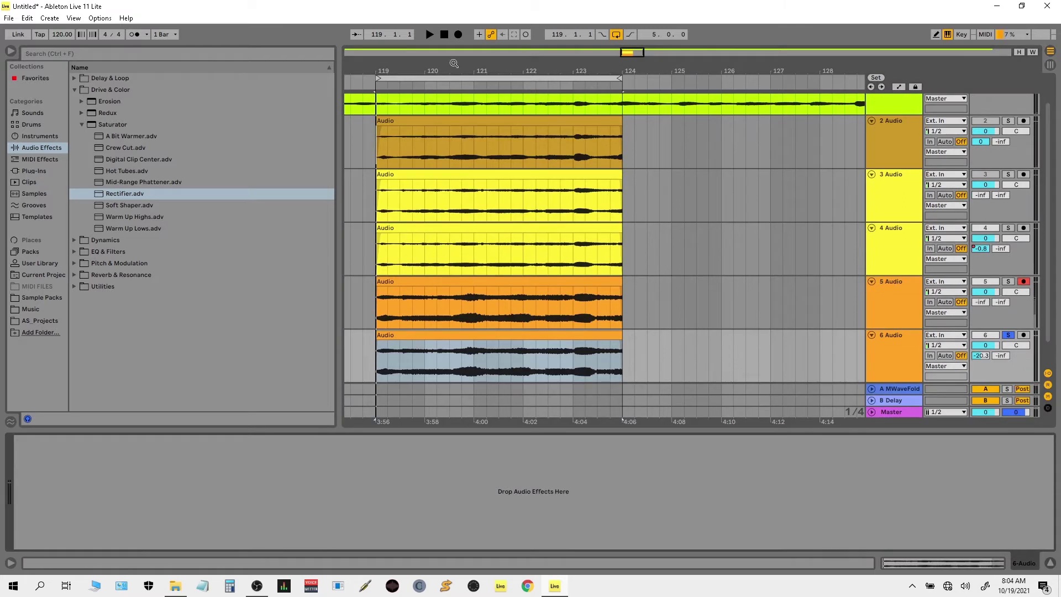
key("z")
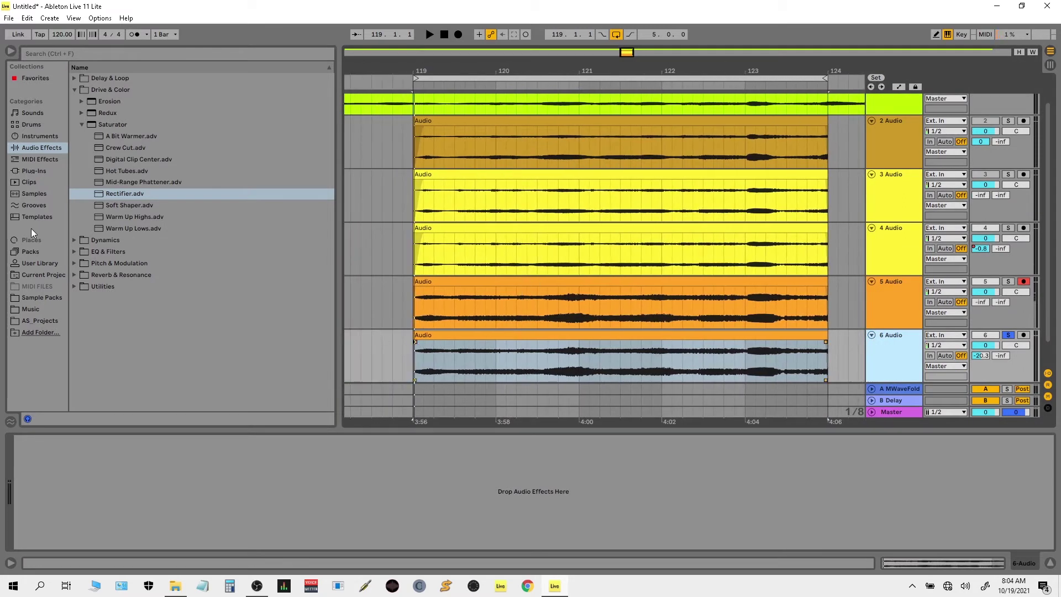
left_click_drag(128, 191, 215, 578)
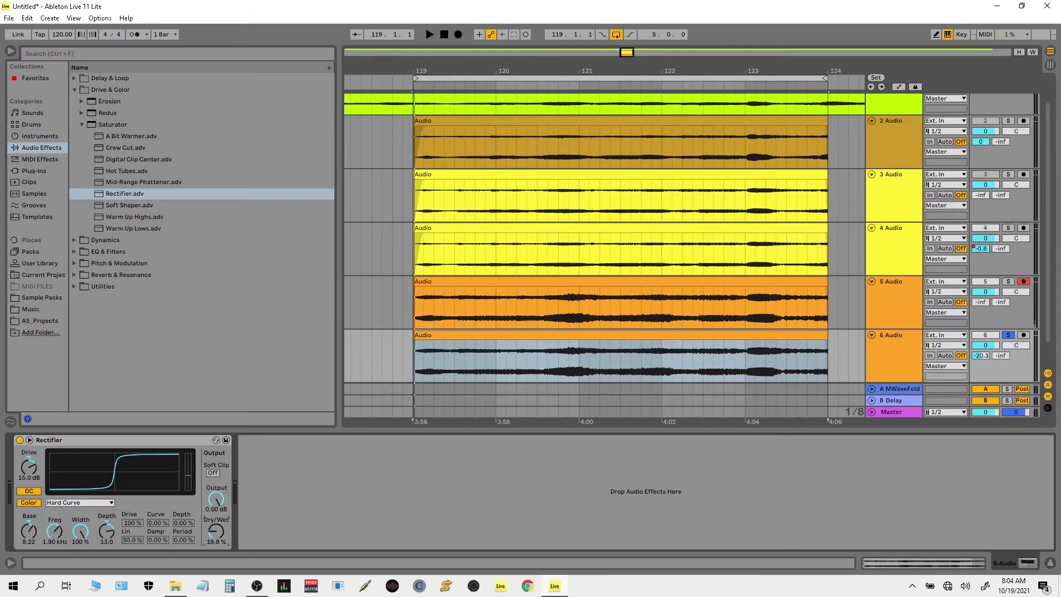
key("space")
left_click_drag(216, 577, 215, 574)
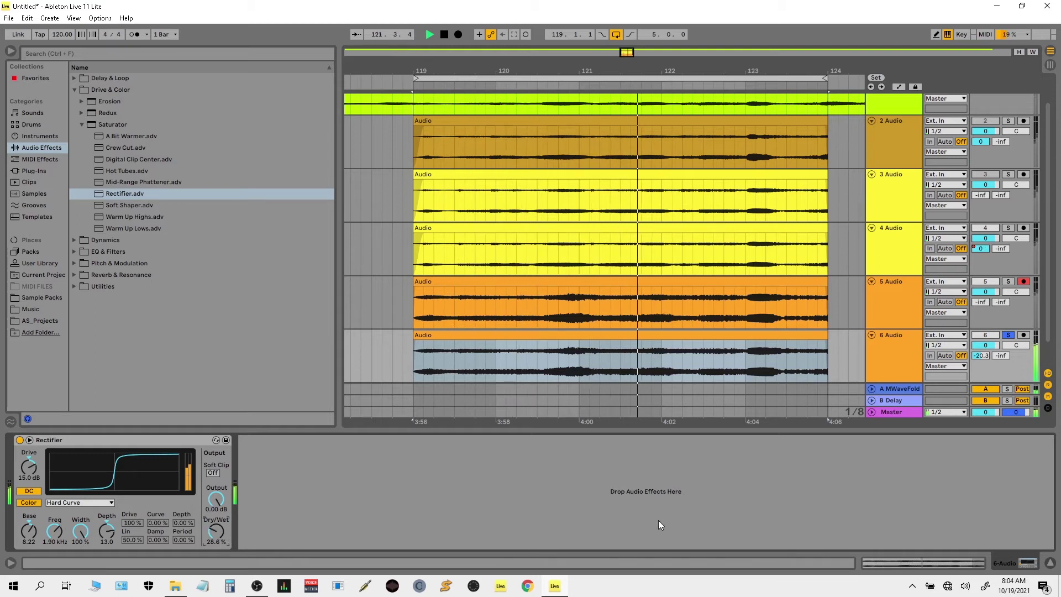
Set the sixth track's send A to -26.0 dB and the fifth track's volume to -3.5 dB, checking the mix with and without solo.
mouse_move(983, 355)
left_mouse_down()
mouse_move(982, 398)
mouse_move(983, 365)
left_mouse_up()
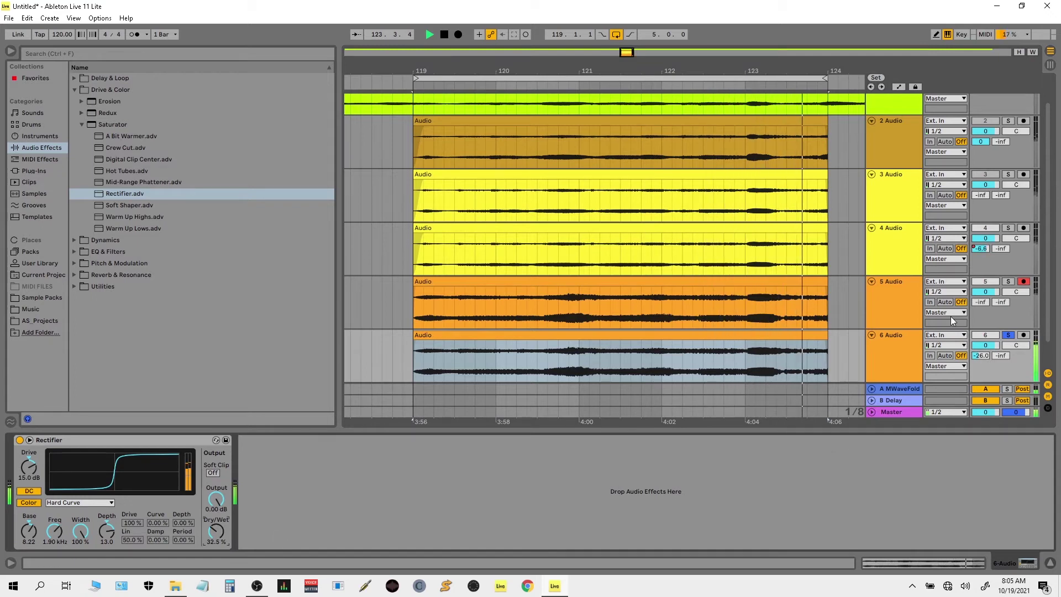
left_click_drag(998, 293, 1007, 335)
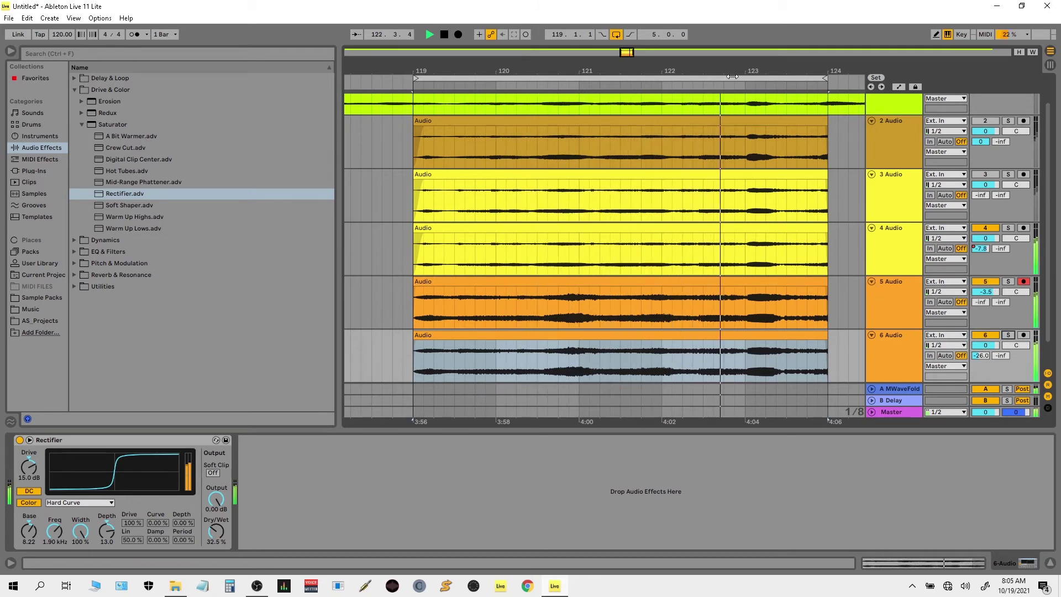
left_click_drag(558, 70, 558, 62)
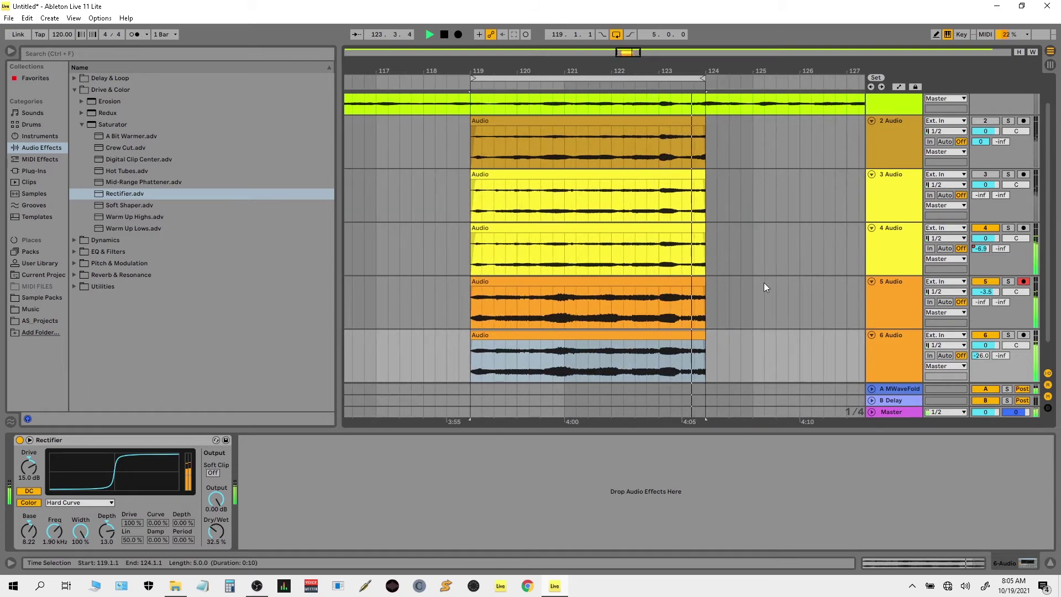
left_click(1008, 335)
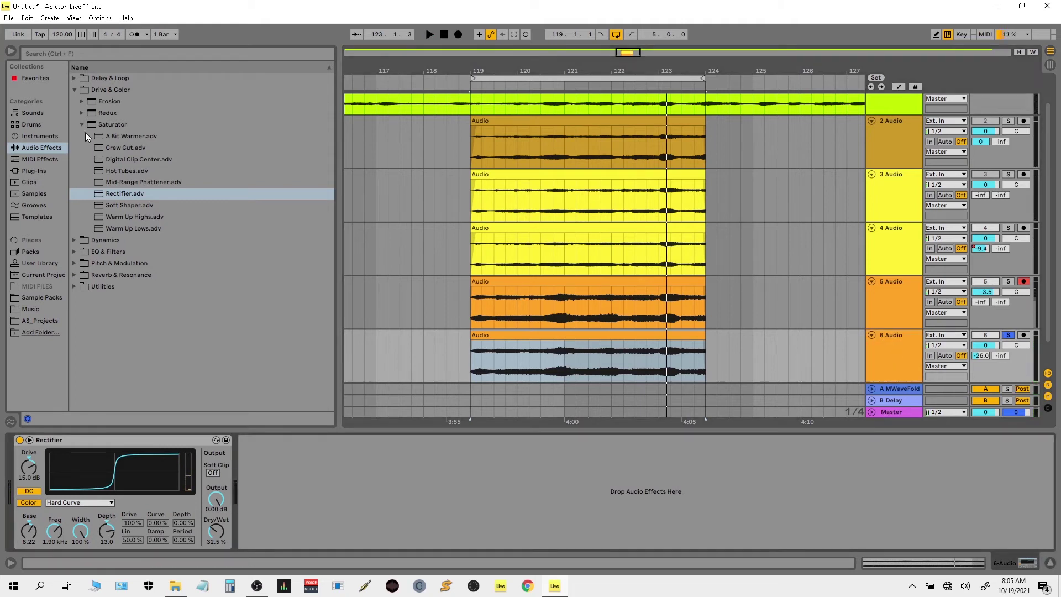
Add a Utility with Mono enabled after the Rectifier on the sixth track and audition the result.
left_click(75, 93)
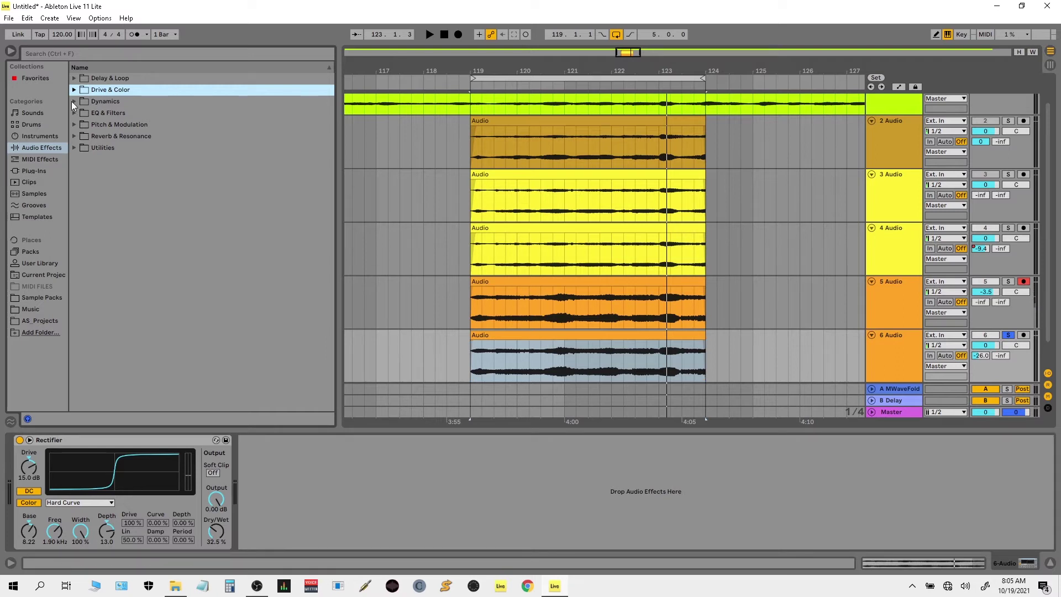
left_click(74, 149)
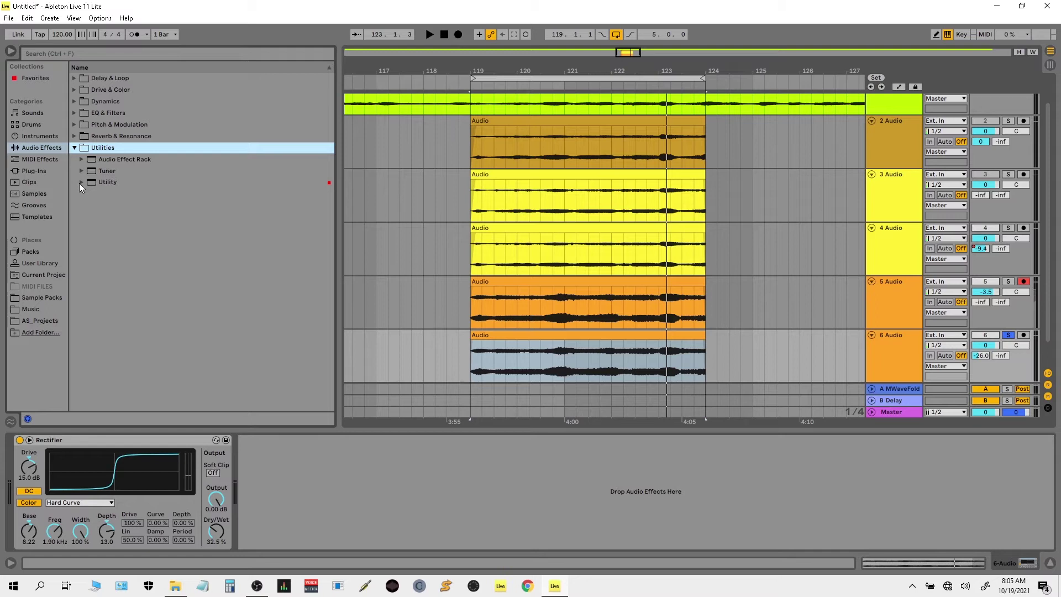
left_click(95, 182)
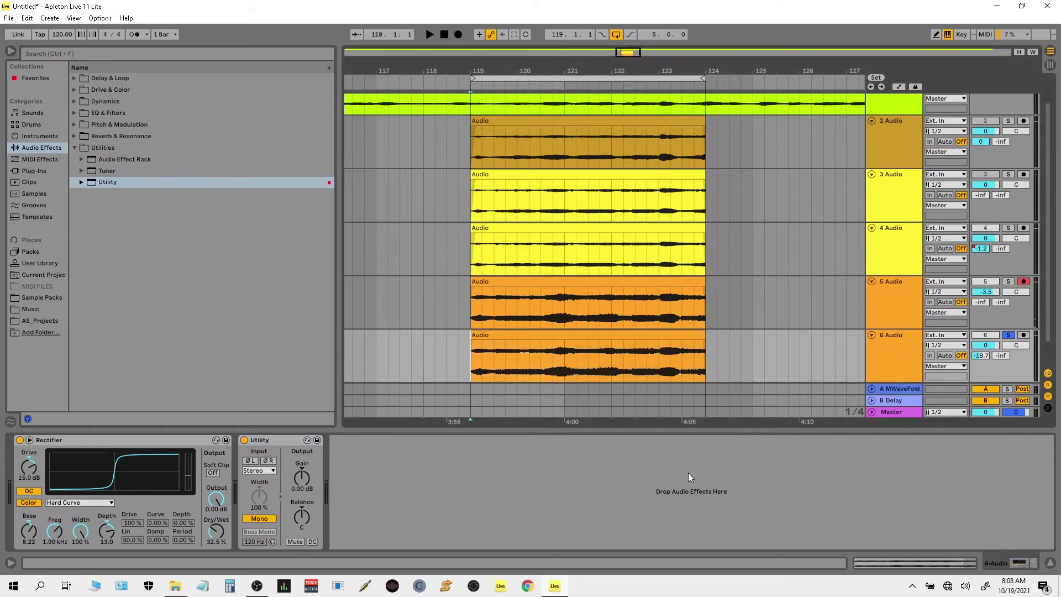
key("space")
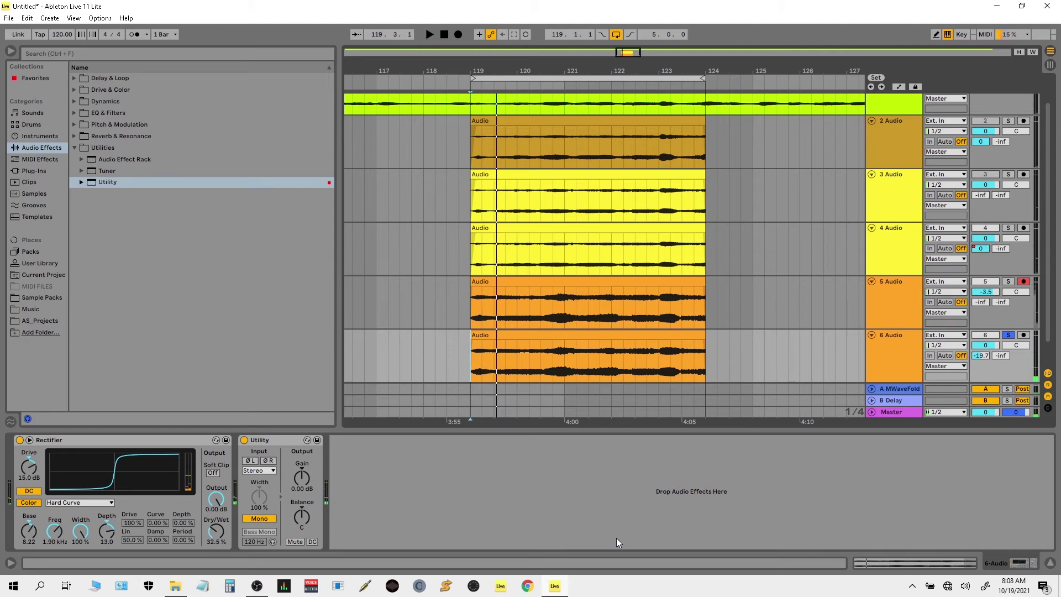
Delete the Delay device from return track B.
left_click(903, 399)
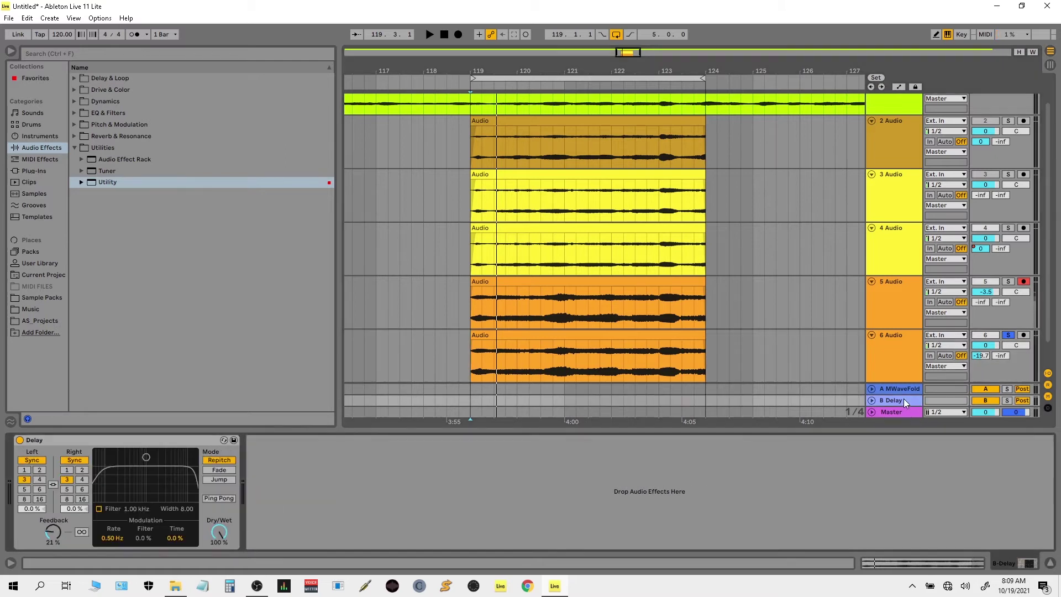
left_click(163, 442)
key("Delete")
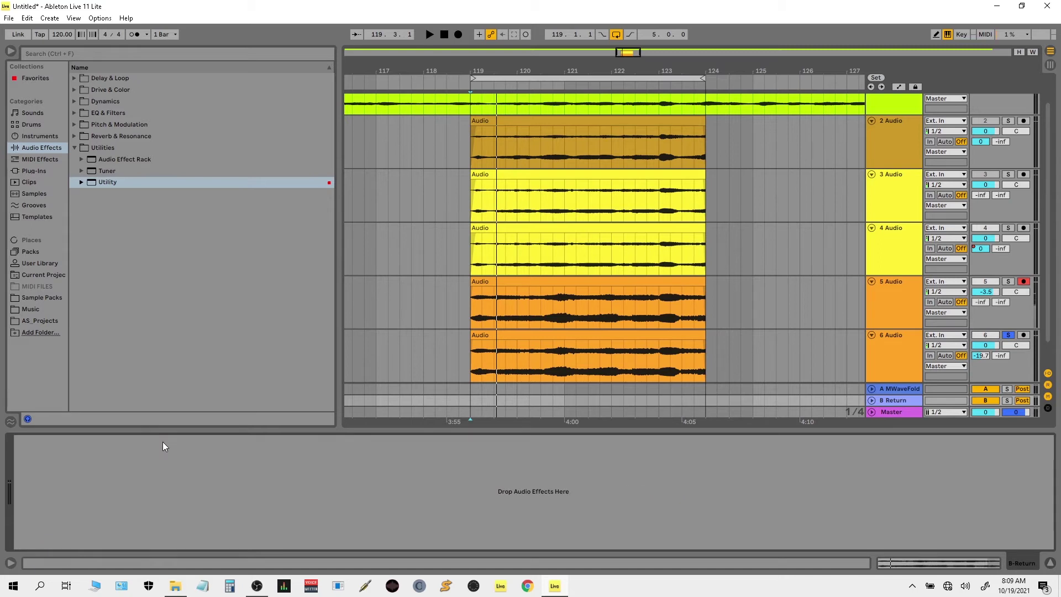
Add the Noise Engineering Ruina VST3 plug-in to return track B.
left_click(46, 174)
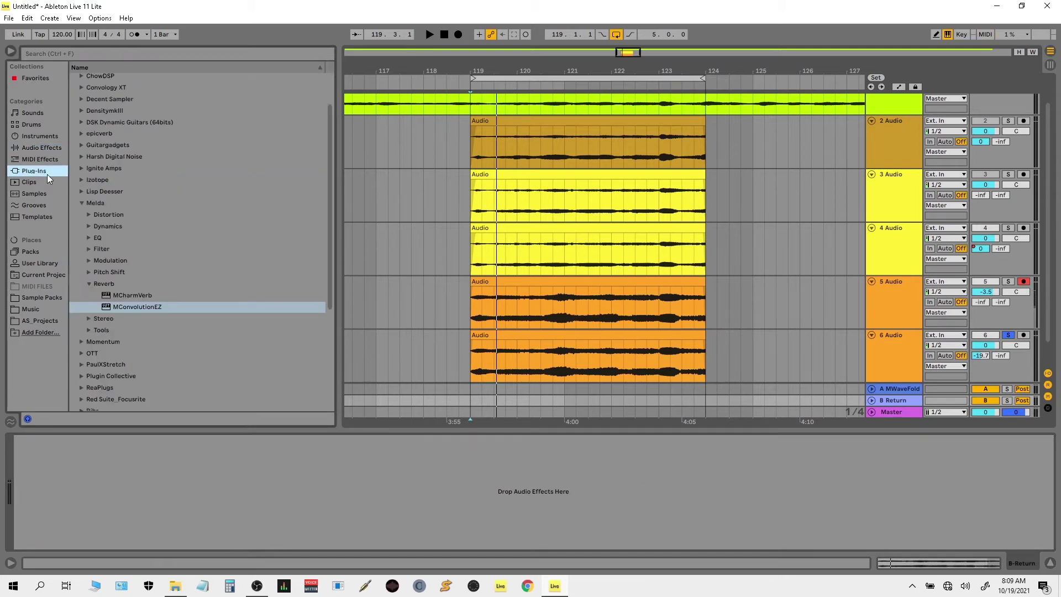
left_click(82, 203)
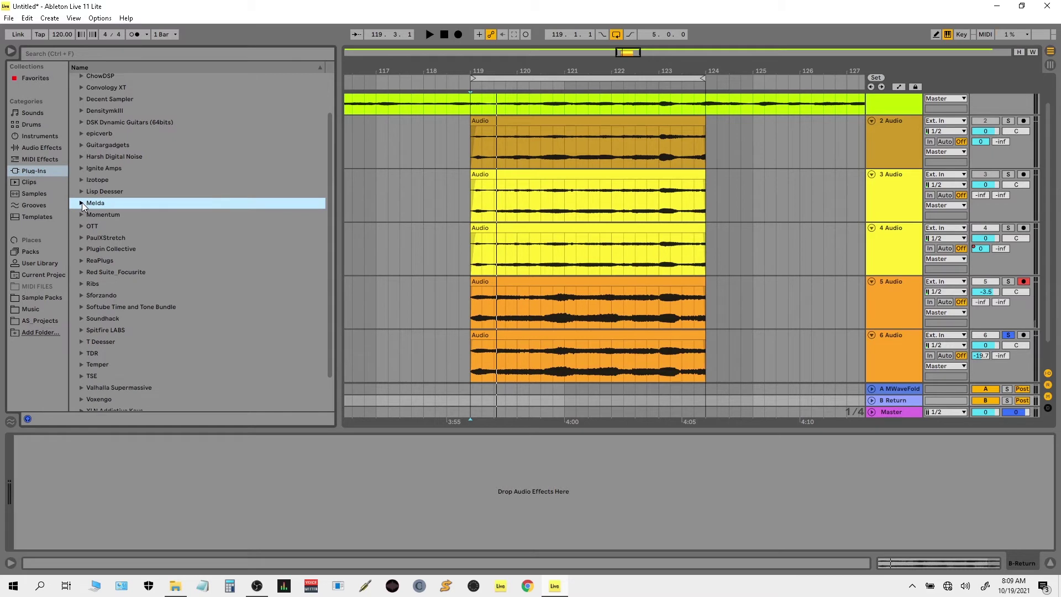
scroll(101, 262, "down", 3)
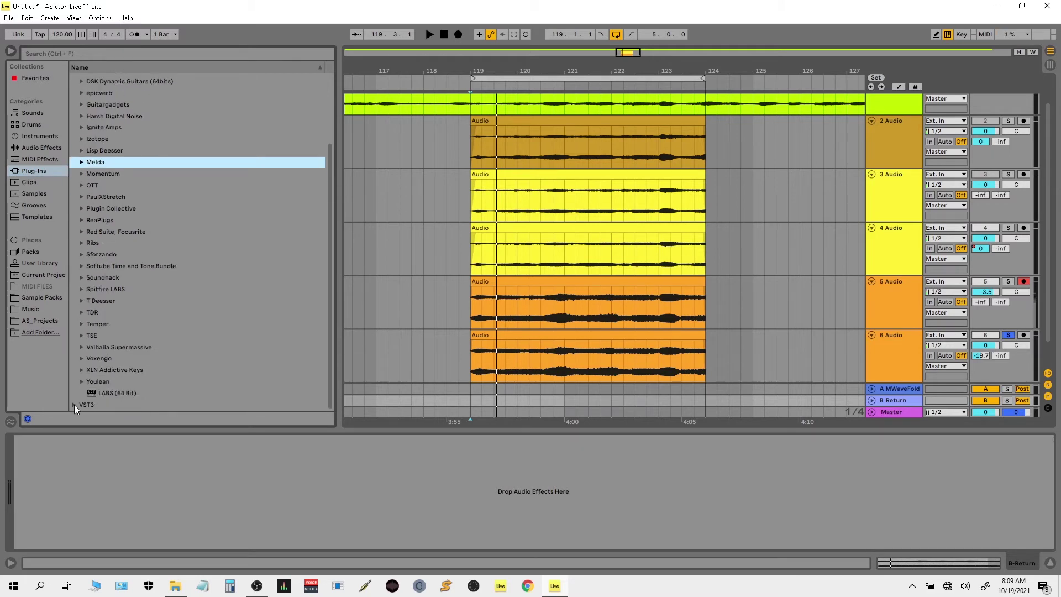
left_click(74, 404)
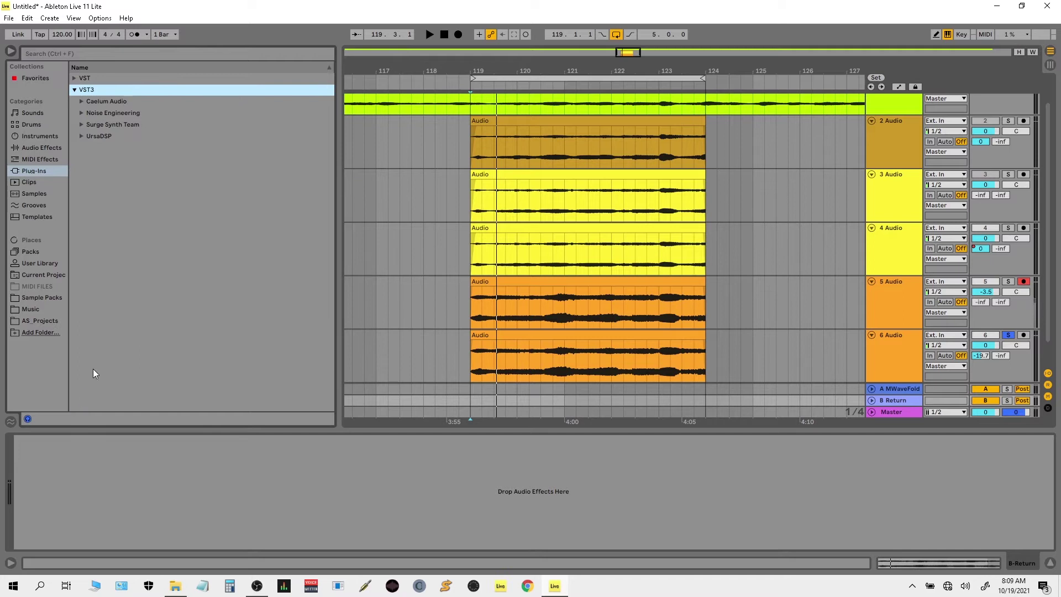
left_click(82, 115)
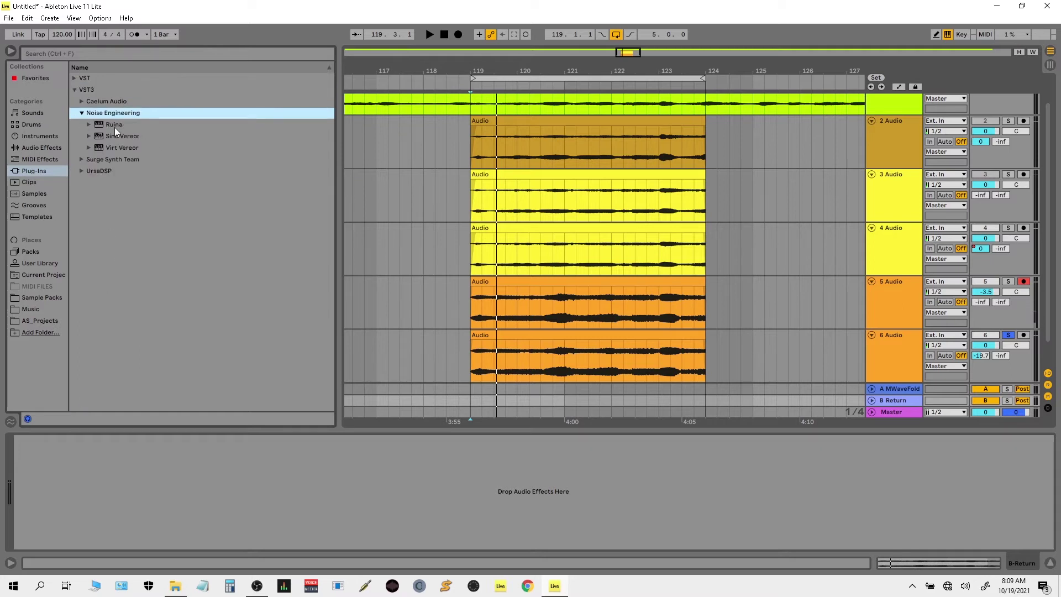
left_click_drag(114, 128, 290, 463)
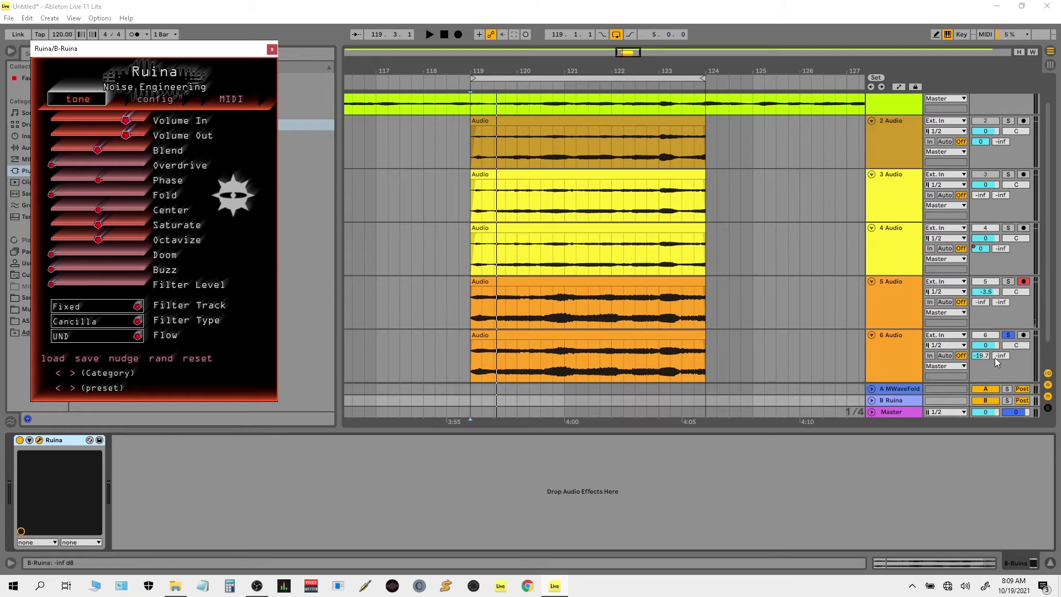
Solo return track B, set the sixth track's send B to 0 dB and start playback.
left_click(901, 344)
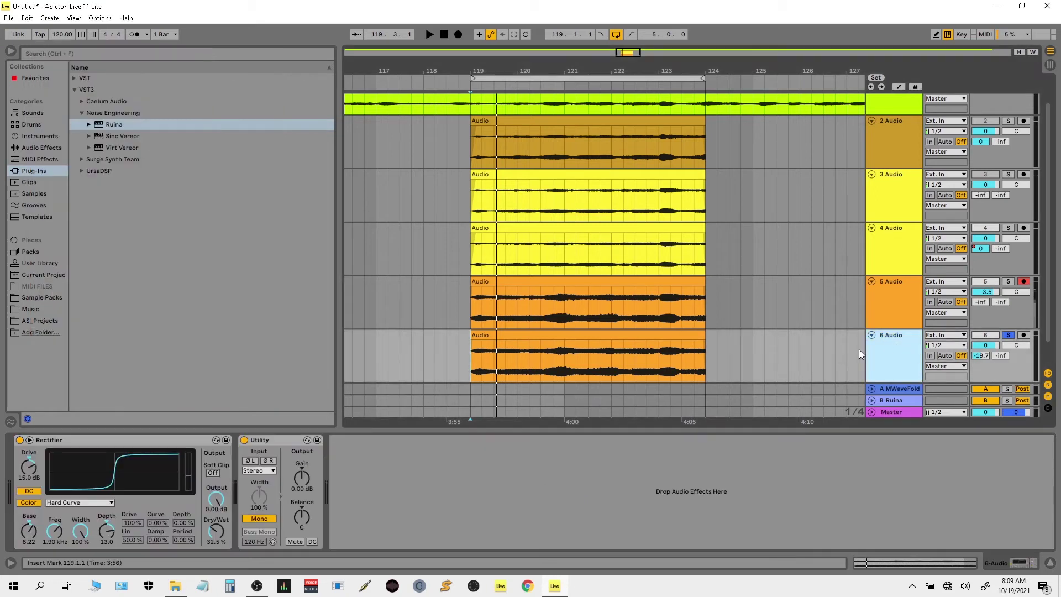
left_click(898, 401)
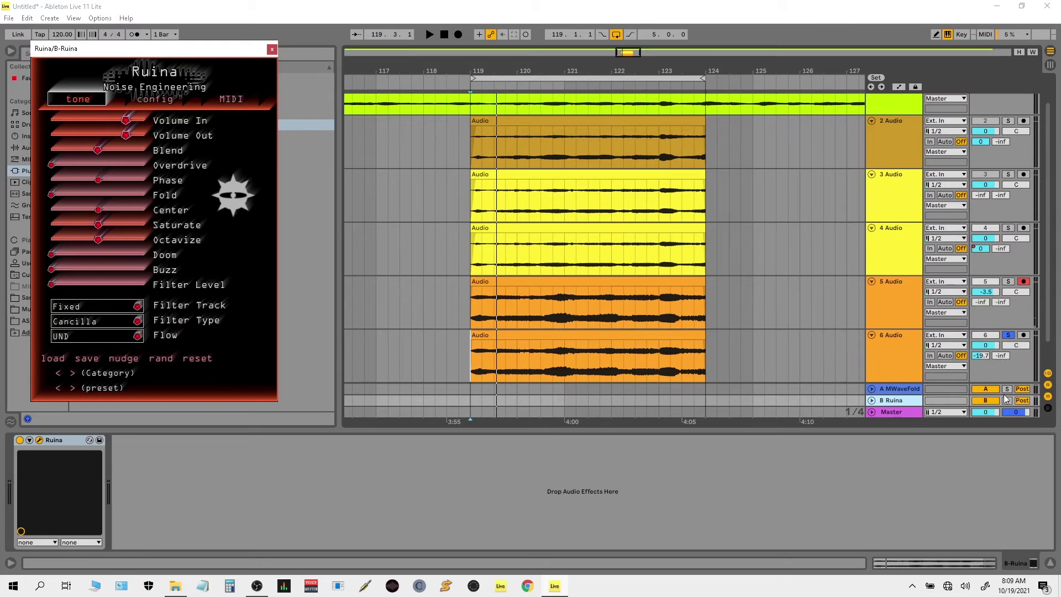
left_click(1007, 403)
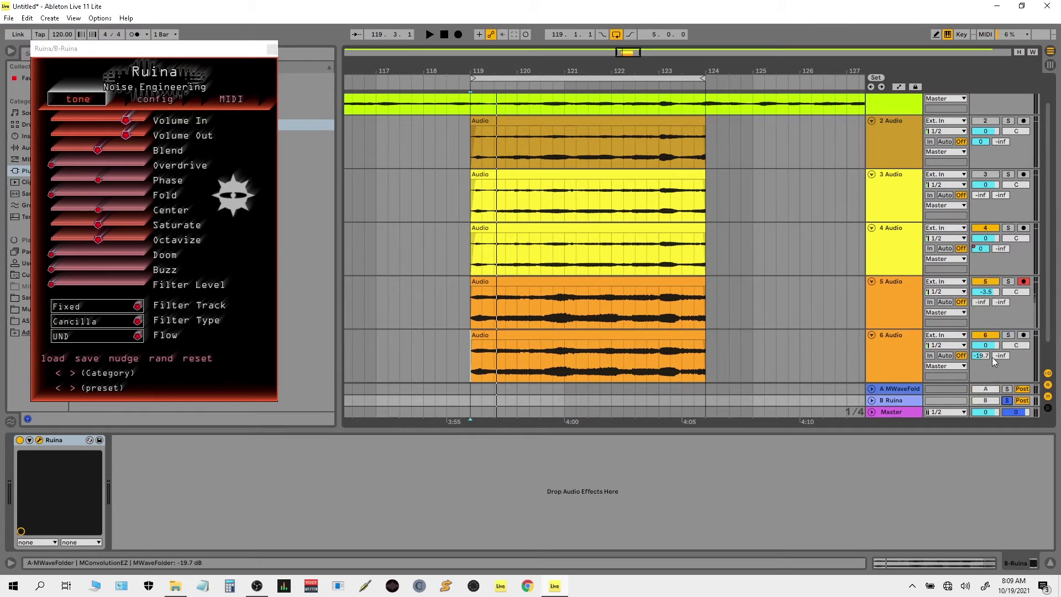
mouse_move(995, 357)
left_mouse_down()
mouse_move(995, 331)
mouse_move(1001, 345)
left_mouse_up()
key("space")
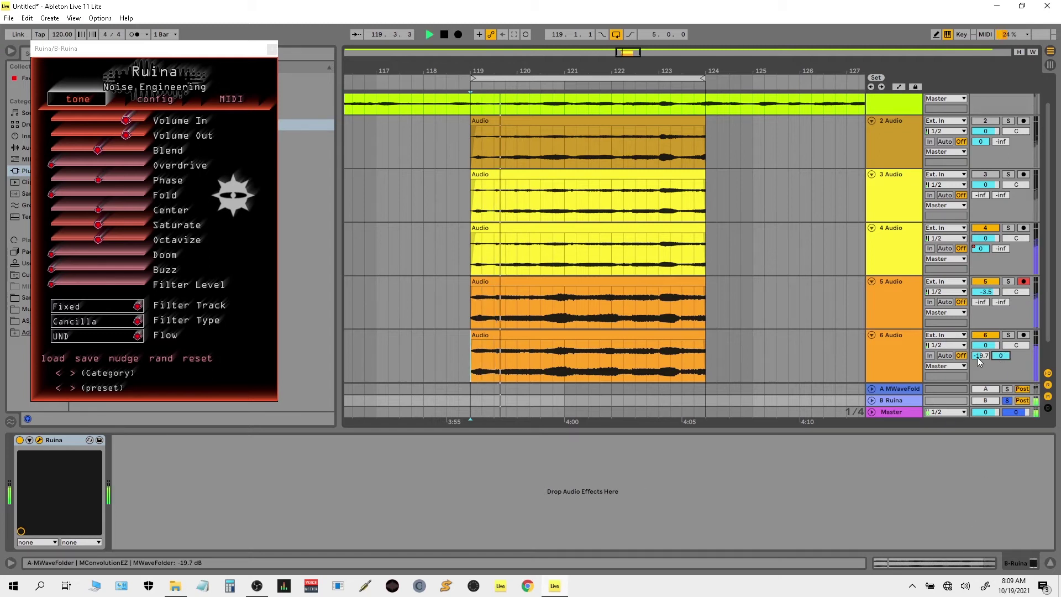
left_click_drag(1003, 357, 1003, 360)
key("space")
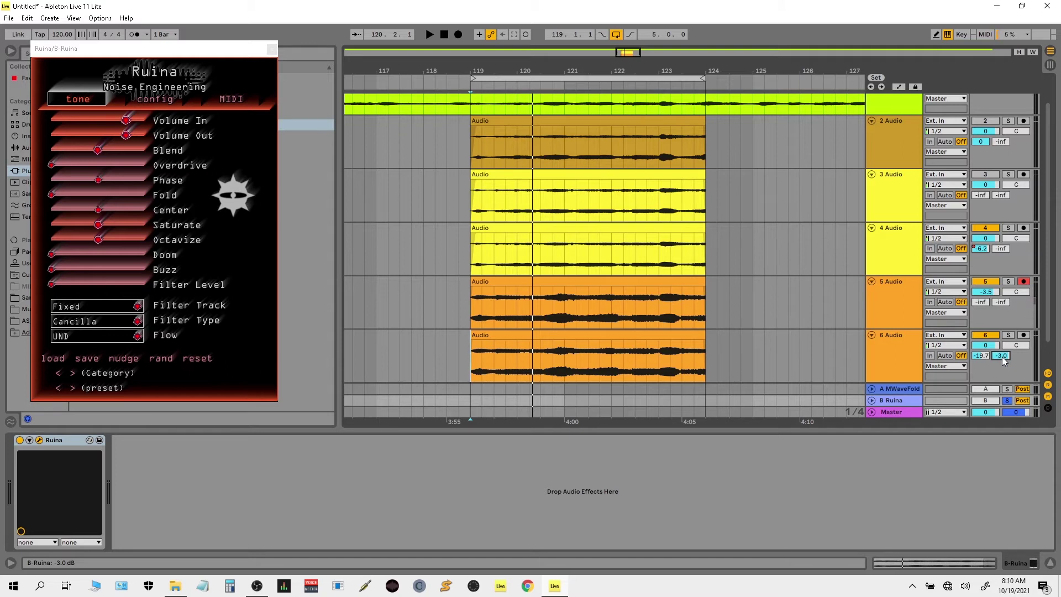
key("Delete")
key("space")
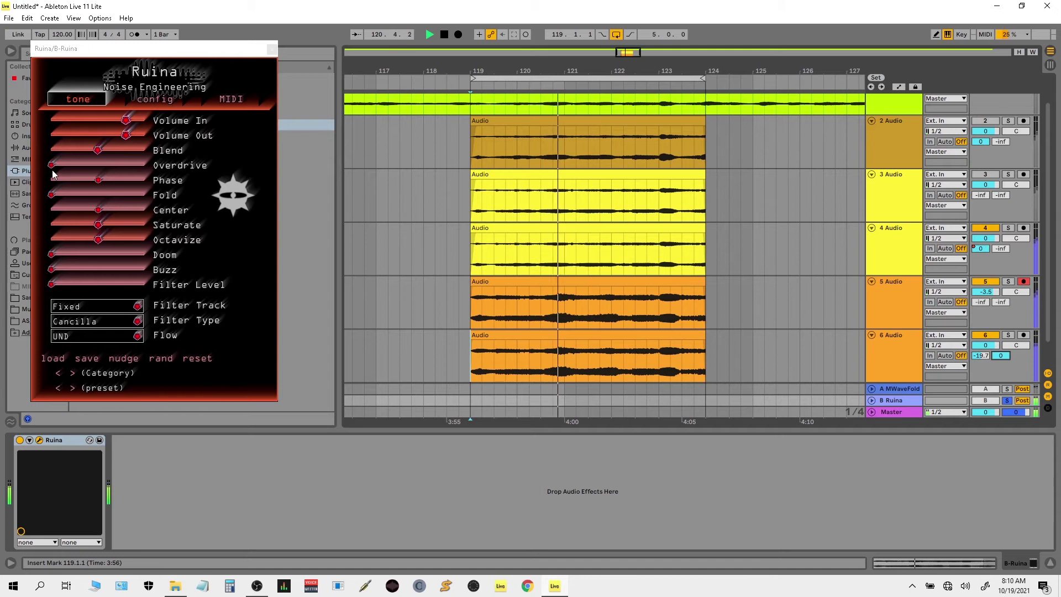
Raise Ruina's Overdrive, Doom, Saturate, Octavize, Buzz and Fold slightly and nudge its Phase during playback.
left_click_drag(51, 166, 82, 170)
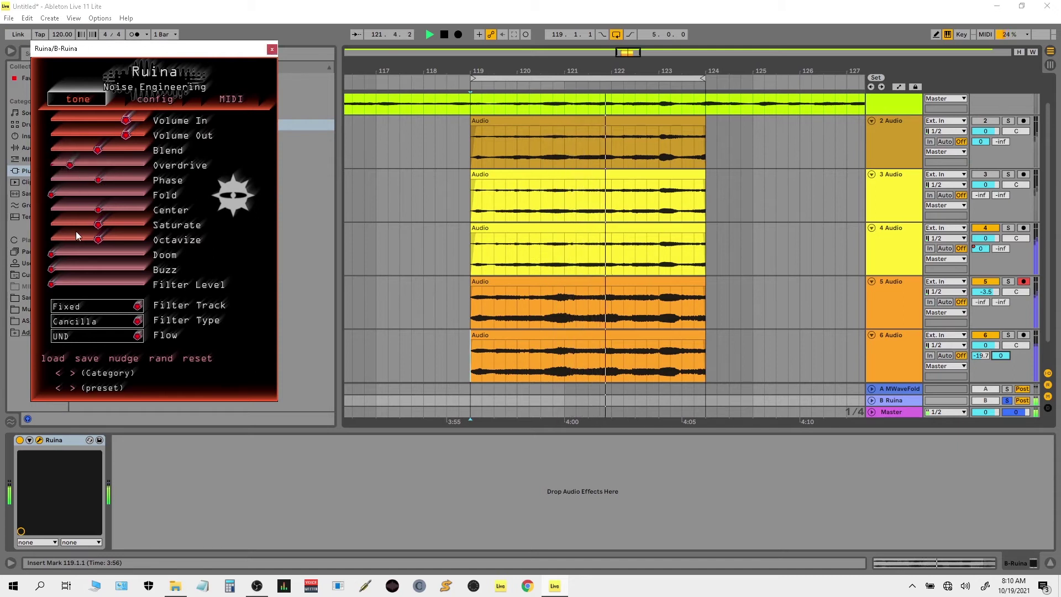
left_click_drag(55, 257, 103, 263)
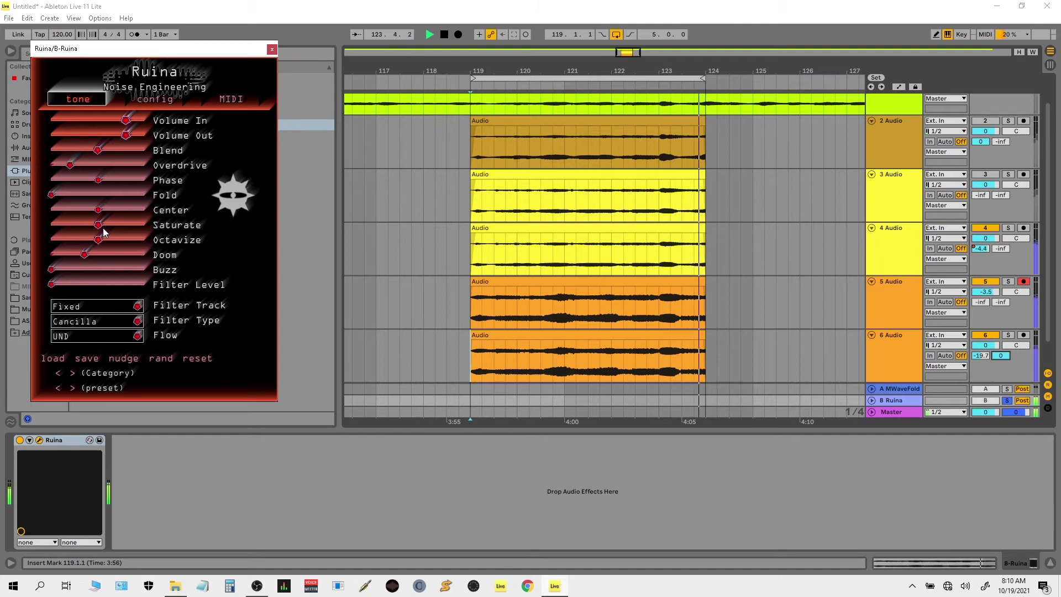
left_click_drag(99, 226, 70, 230)
left_click_drag(101, 231, 110, 239)
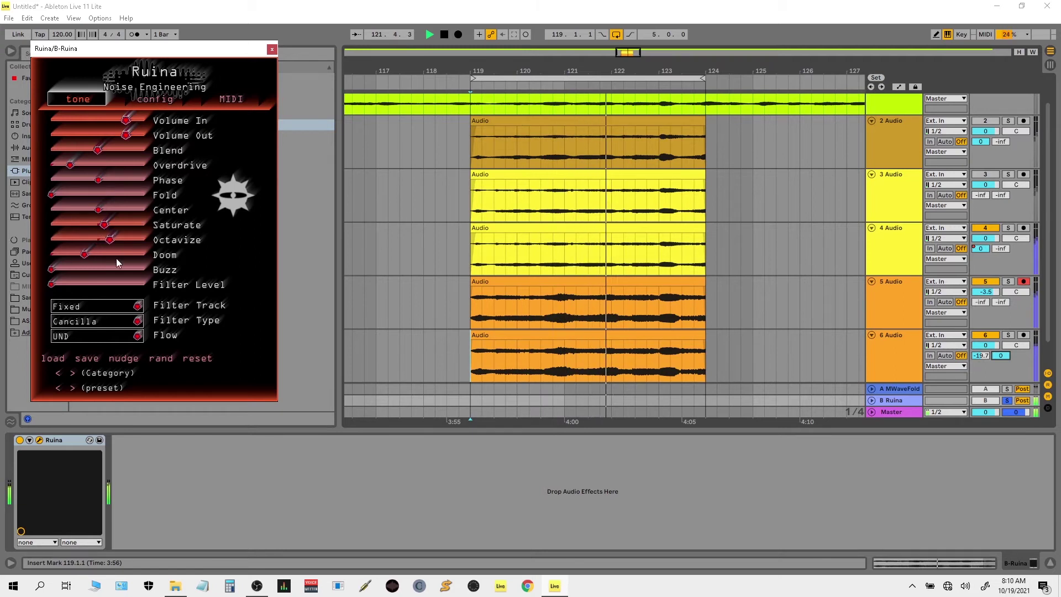
left_click_drag(68, 271, 65, 198)
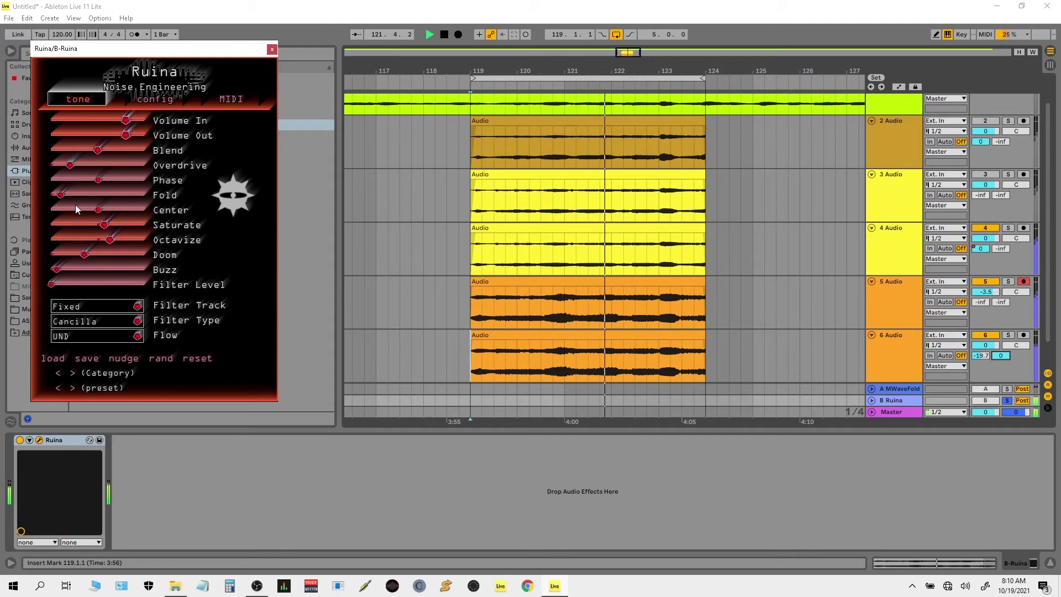
mouse_move(98, 180)
left_mouse_down()
mouse_move(114, 190)
mouse_move(75, 192)
mouse_move(96, 195)
left_mouse_up()
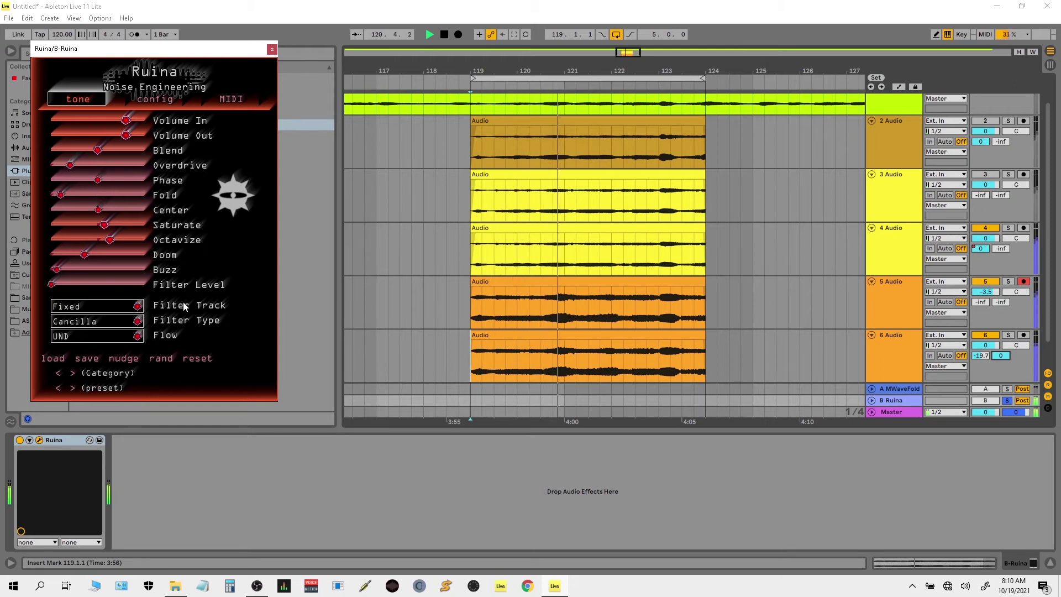
Lower the sixth track's send B to -7.8 dB, solo that track and check its devices and return A's chain.
left_click_drag(1006, 362, 1006, 376)
left_click(1008, 336)
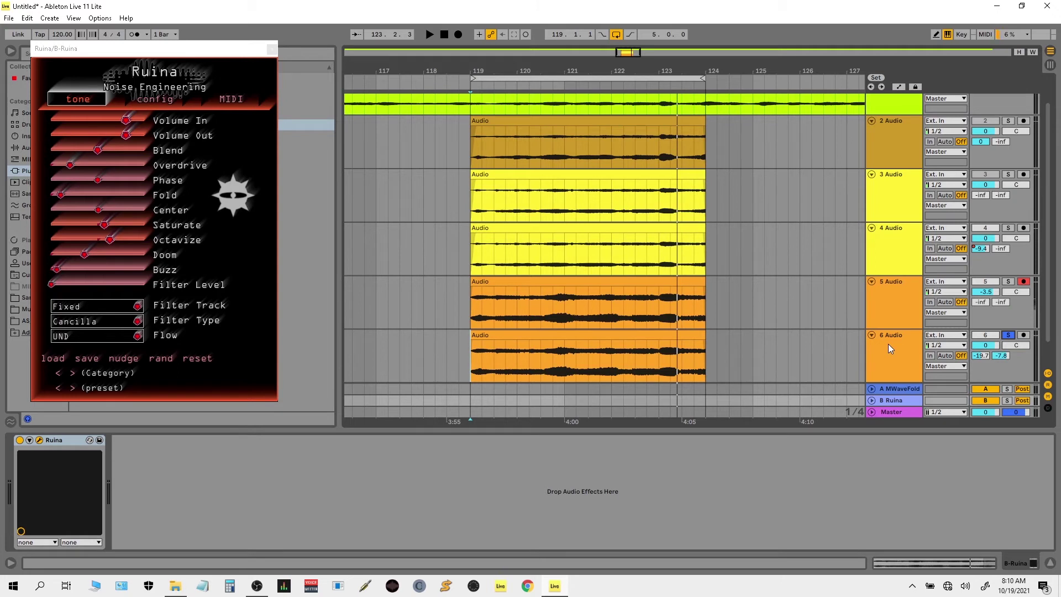
left_click(894, 360)
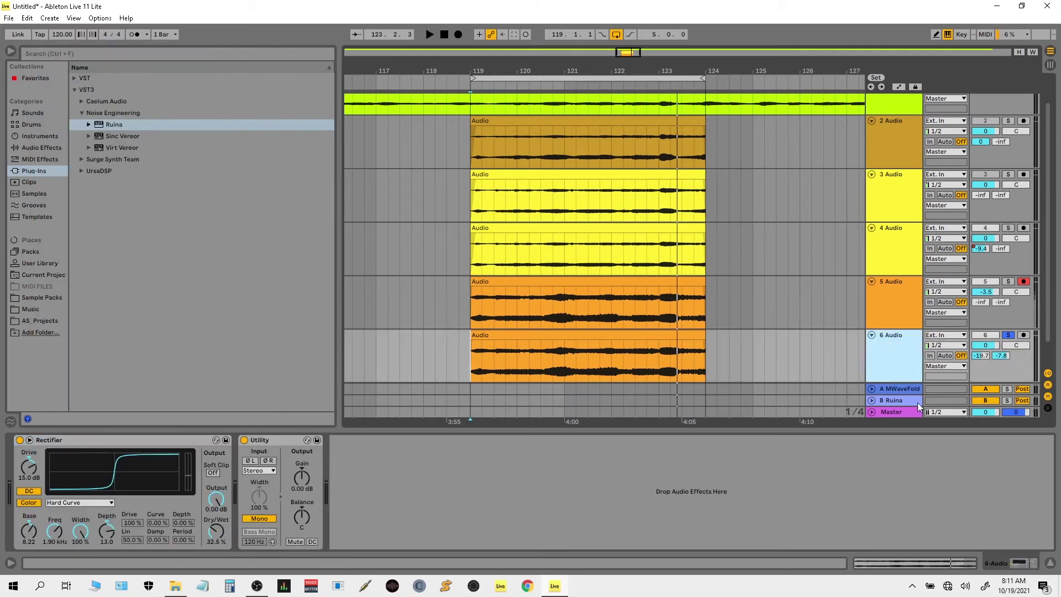
left_click(900, 390)
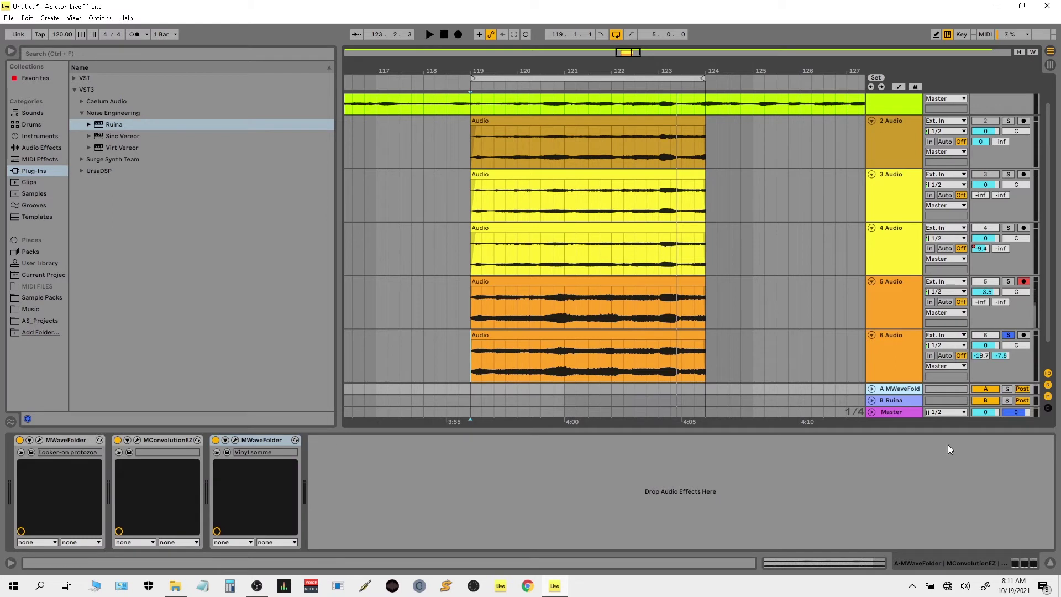
Set the sixth track's send B to -9.7 dB and its send A to -inf during playback.
key("space")
left_click_drag(1001, 356, 1000, 367)
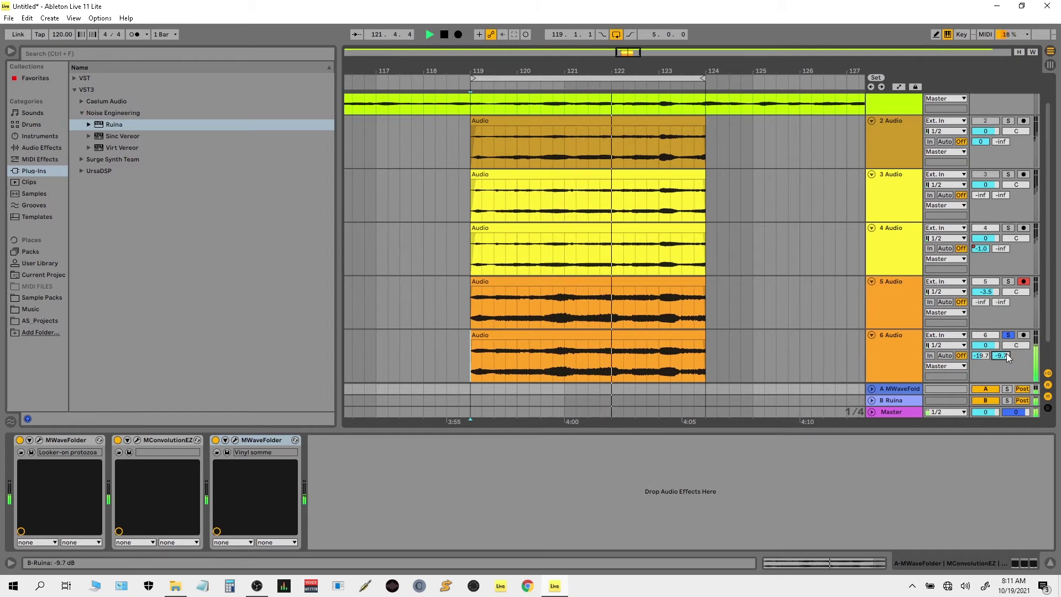
left_click_drag(983, 358, 983, 390)
key("space")
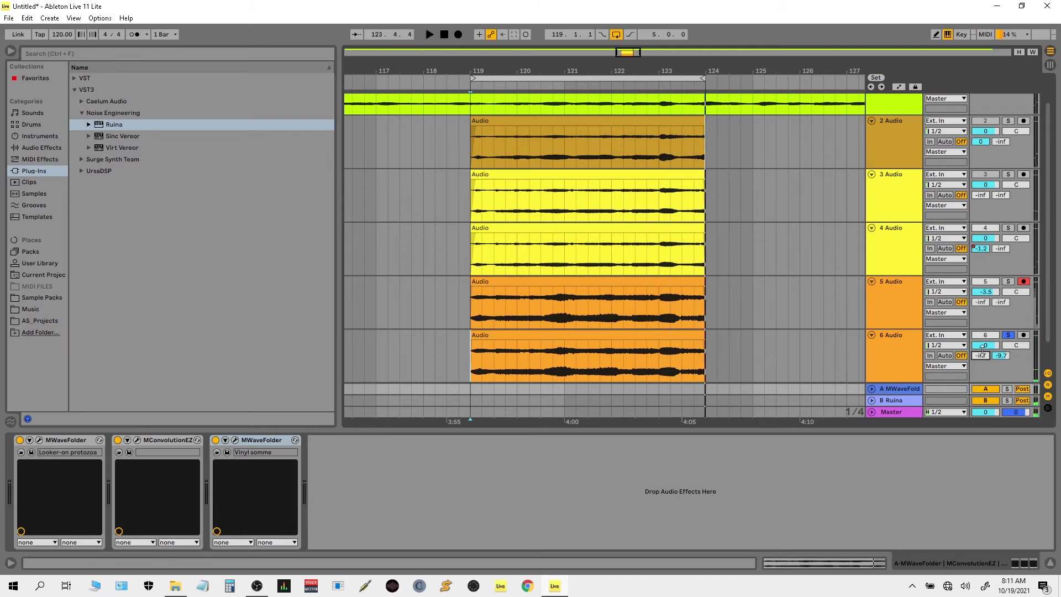
Audition the sixth track, toggle return B's solo to compare, and lower the sixth track's send B to -16.0 dB.
left_click(892, 337)
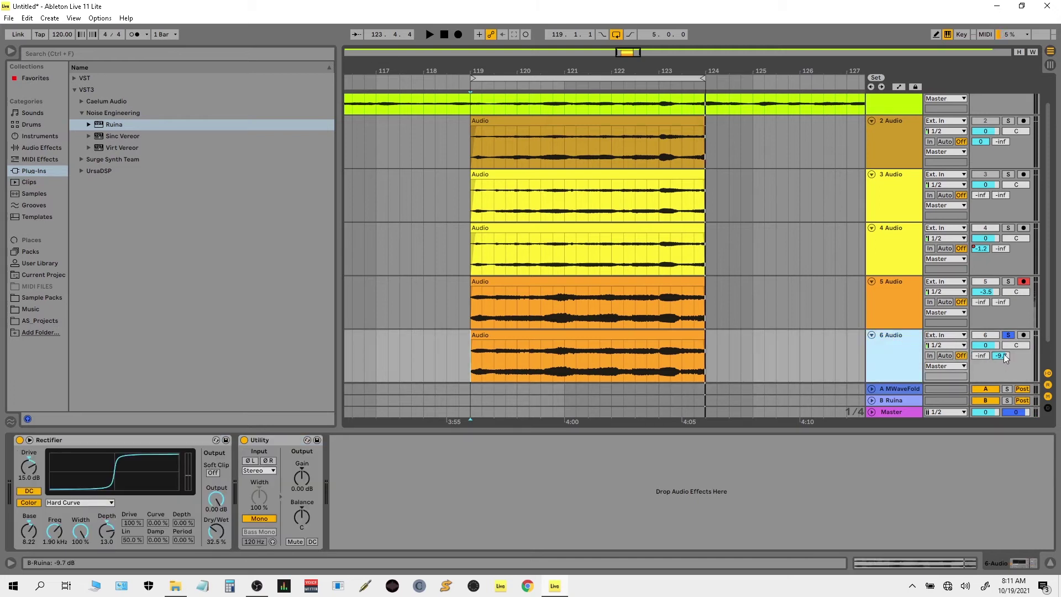
key("space")
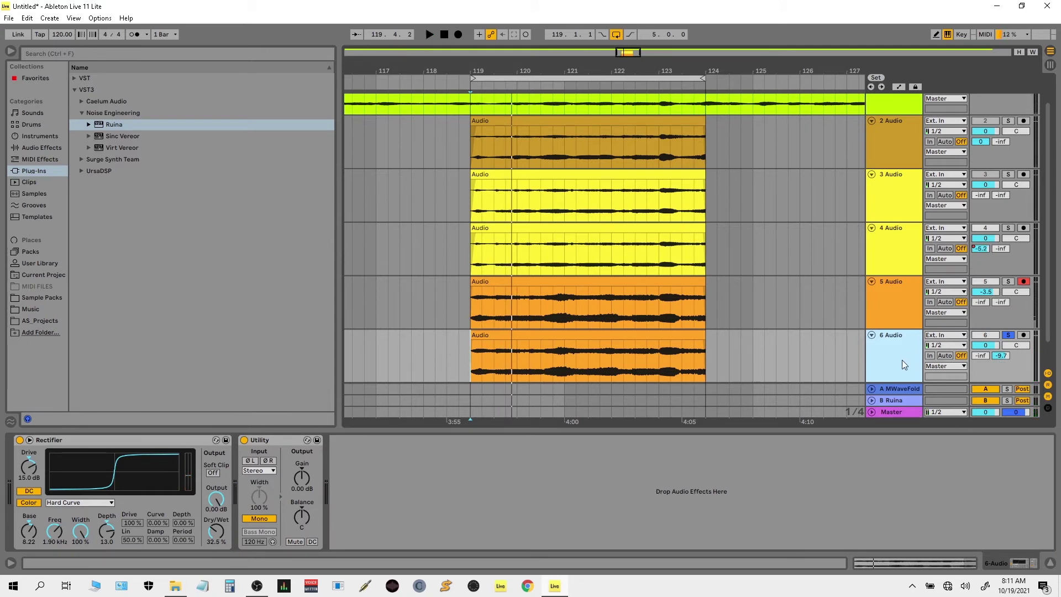
key("space")
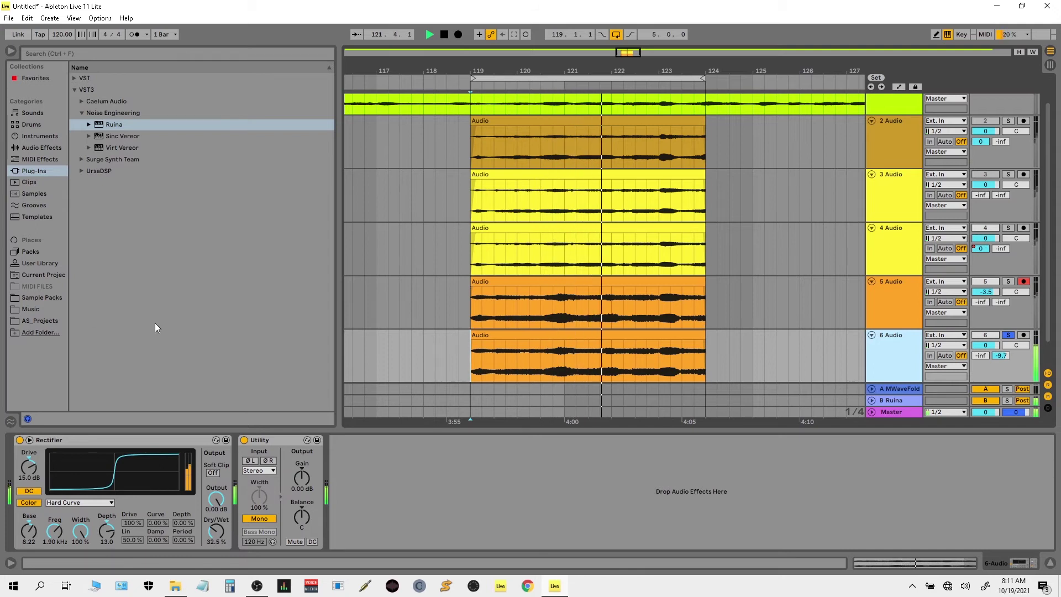
left_click(1008, 401)
left_click(1009, 401)
left_click(1009, 400)
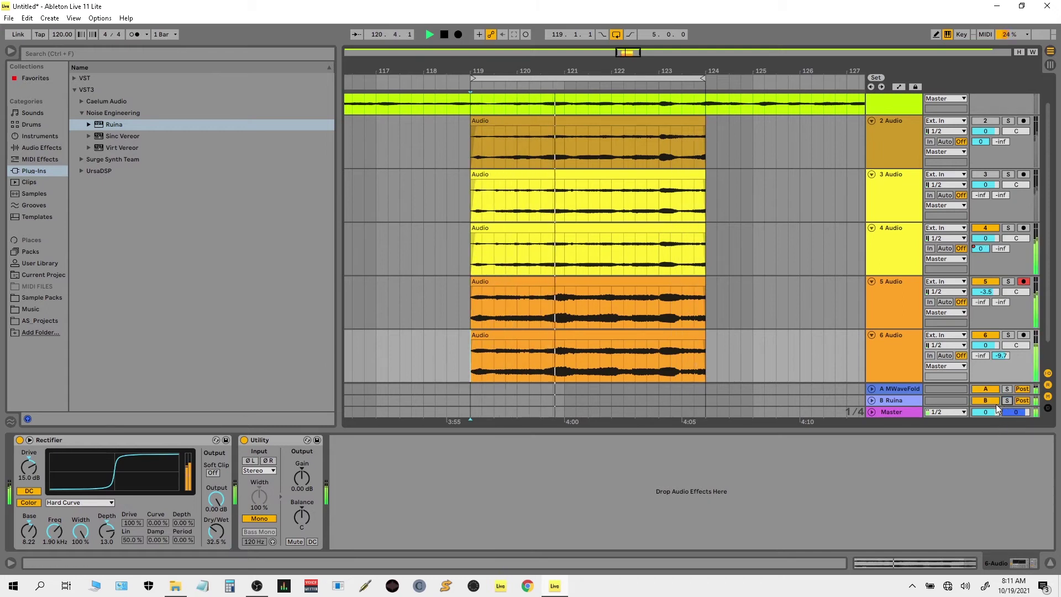
left_click_drag(994, 355, 995, 381)
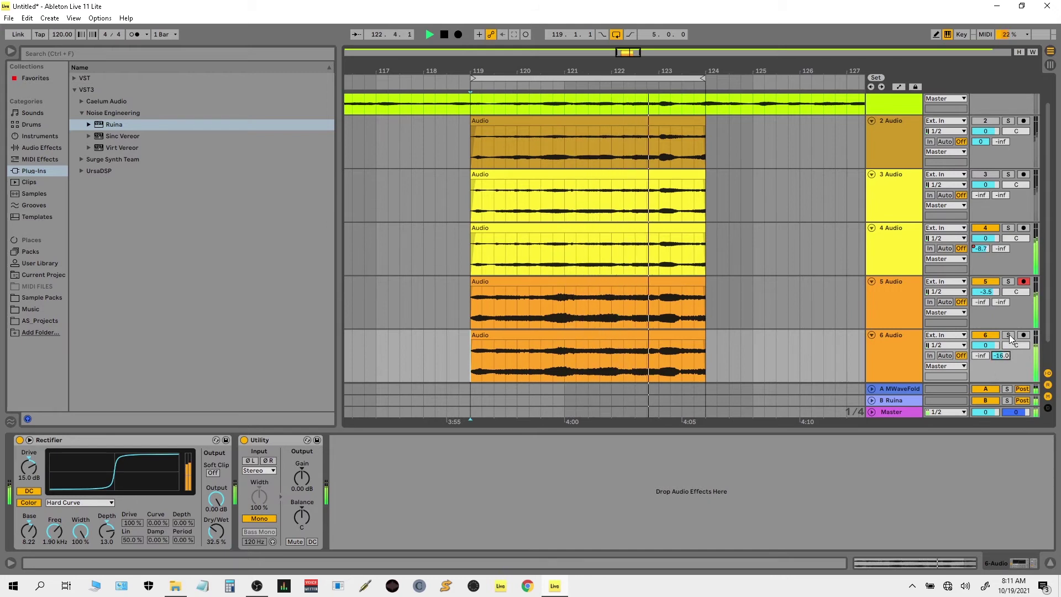
Mute the fifth and fourth tracks and solo the sixth track during playback.
left_click(996, 282)
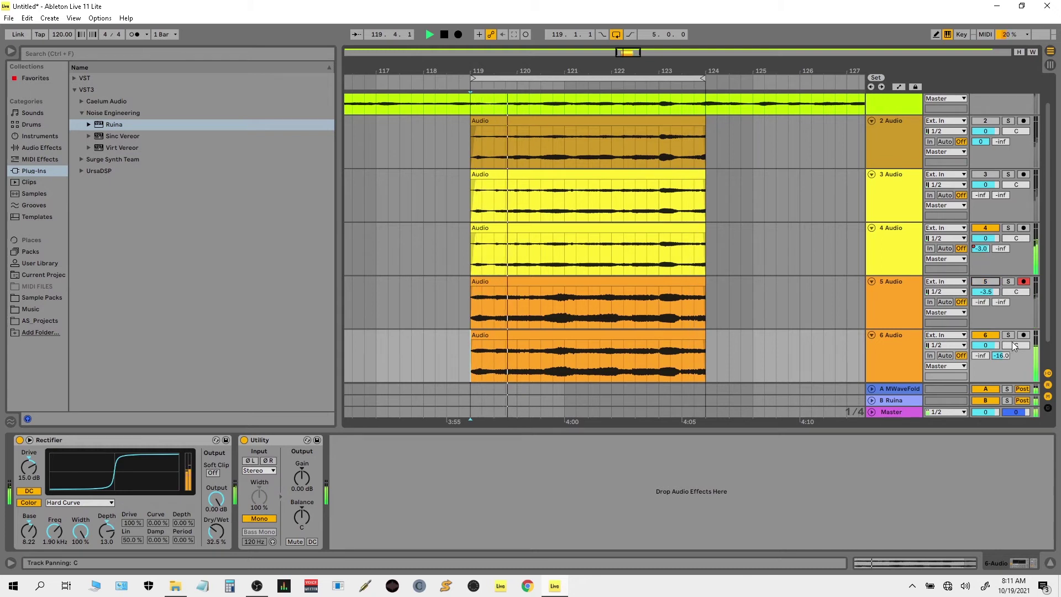
left_click(985, 228)
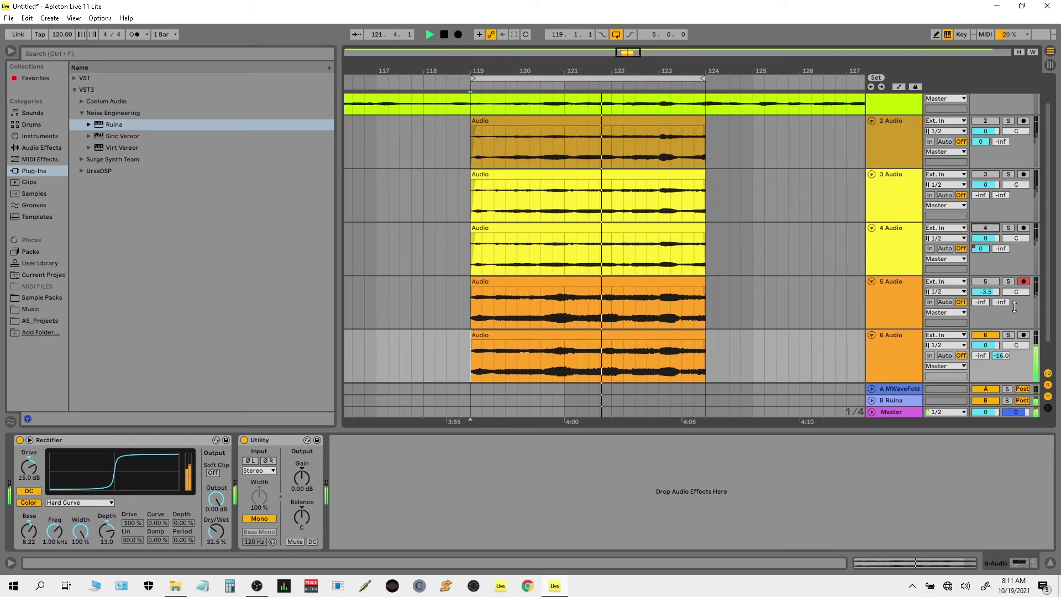
left_click(1008, 335)
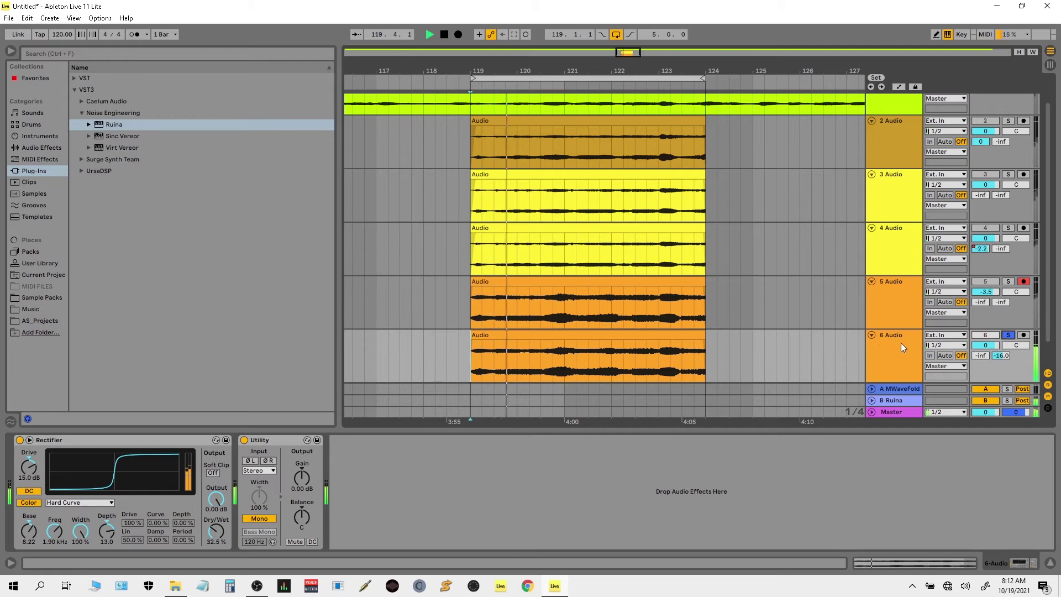
Add a second Rectifier Saturator preset after the Utility on the sixth track and set its dry/wet to 14.3%.
left_click(48, 147)
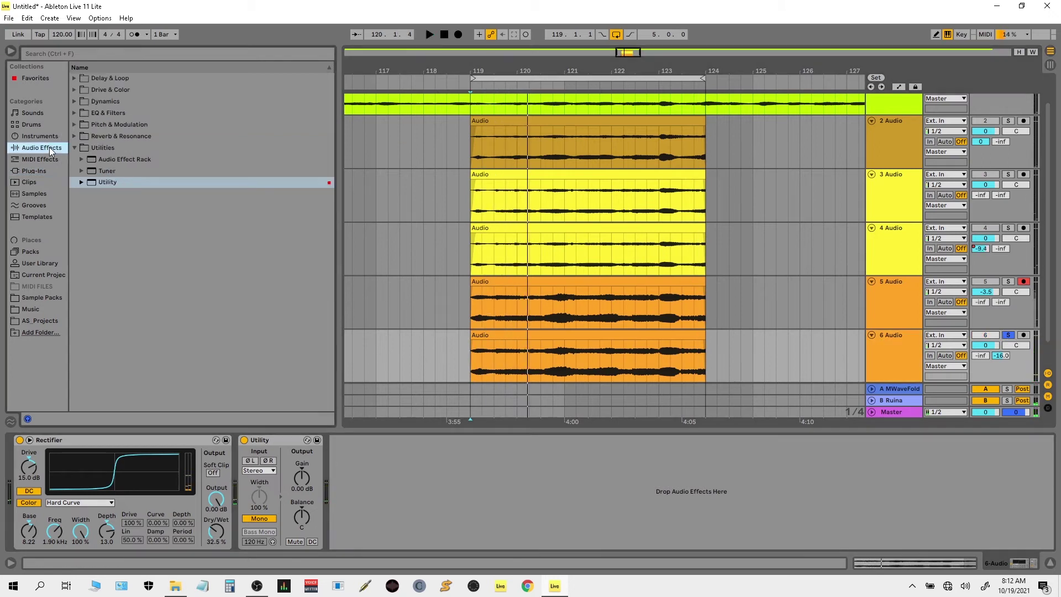
left_click(75, 105)
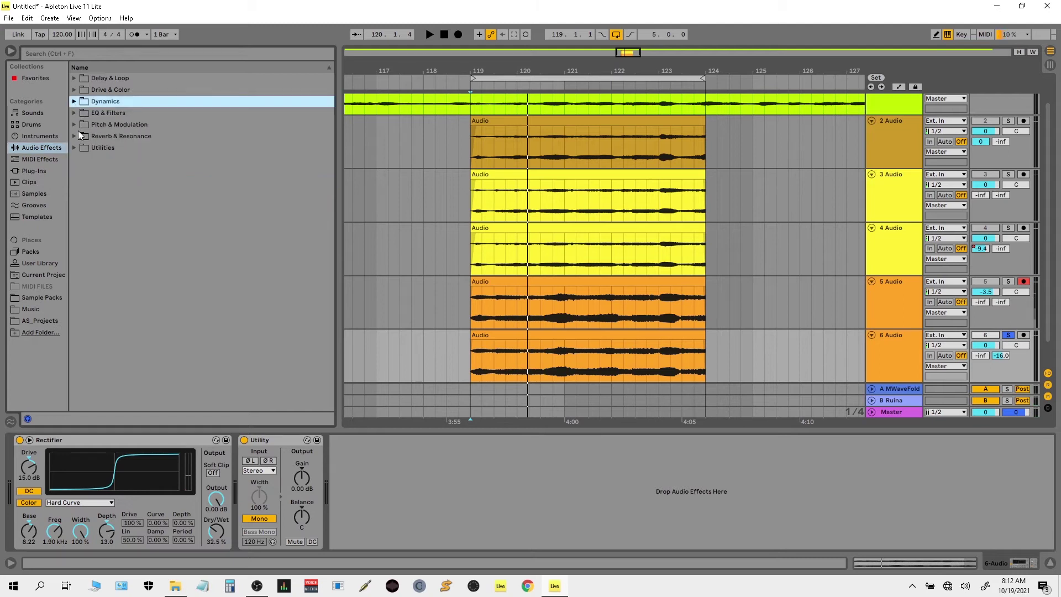
left_click(74, 90)
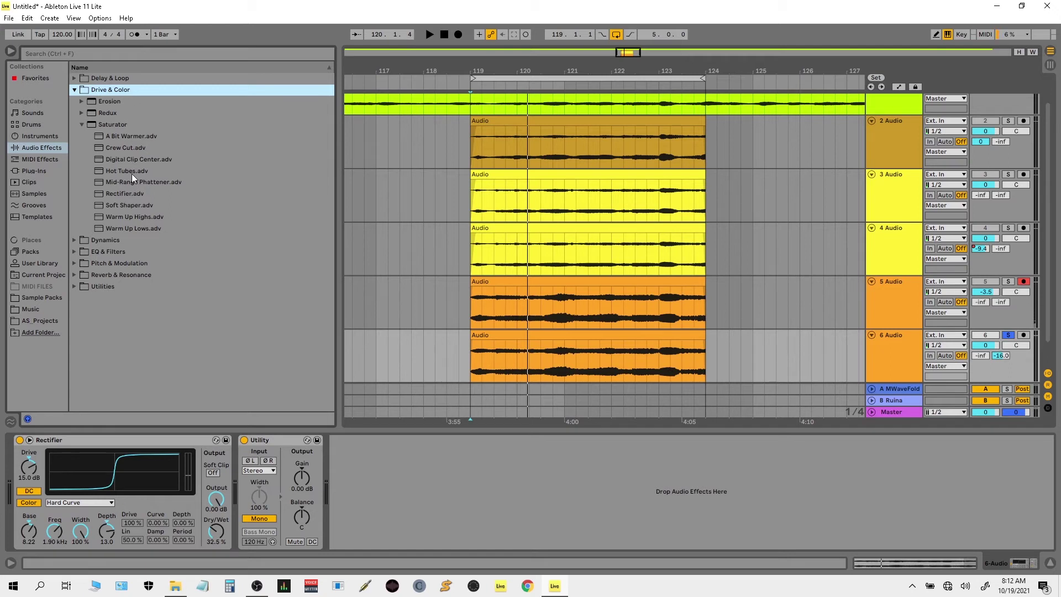
left_click_drag(134, 196, 612, 531)
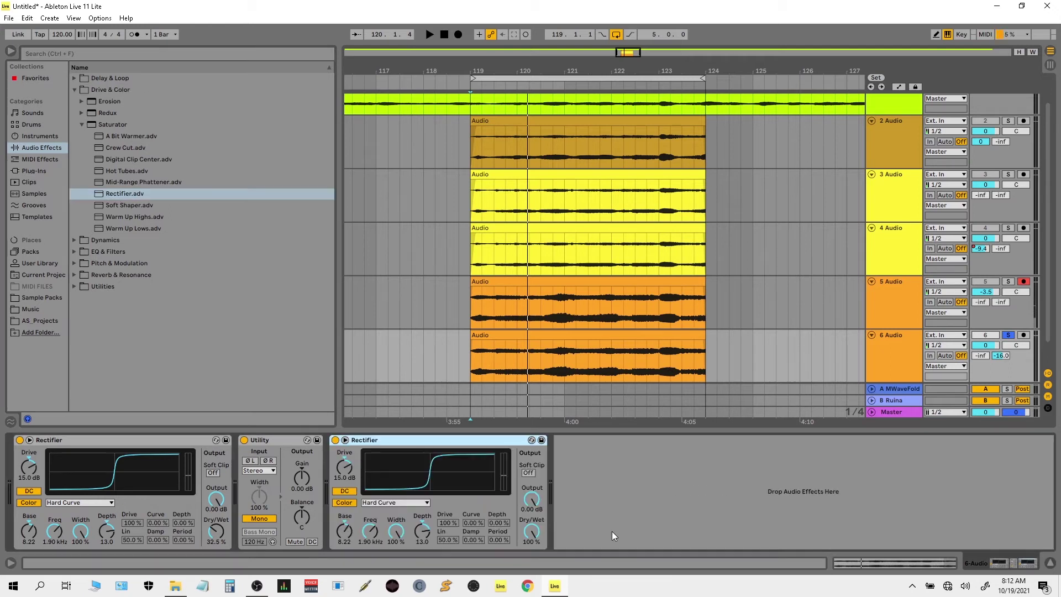
left_click(534, 532)
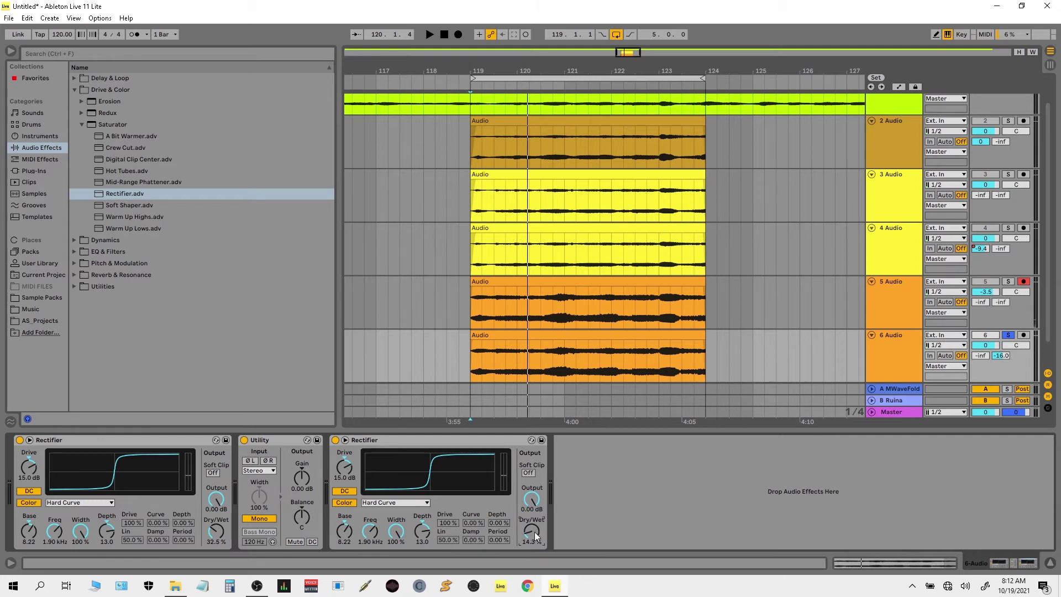
Audition the sixth track, switch solos to compare it with the fifth track, and leave only the fifth track soloed.
key("space")
mouse_move(532, 531)
left_mouse_down()
mouse_move(532, 514)
mouse_move(532, 531)
left_mouse_up()
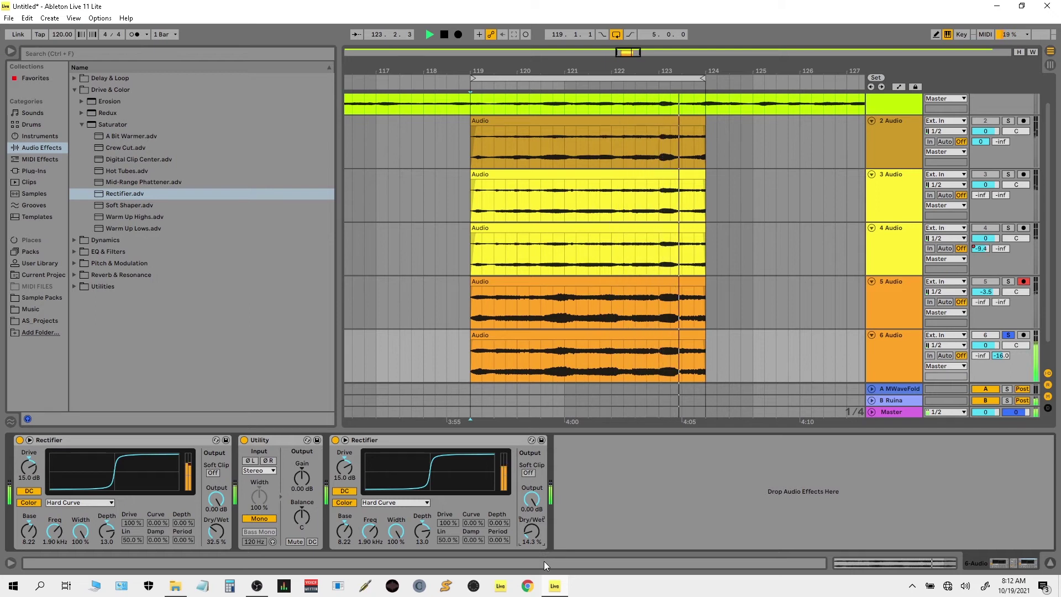
left_click(1009, 283)
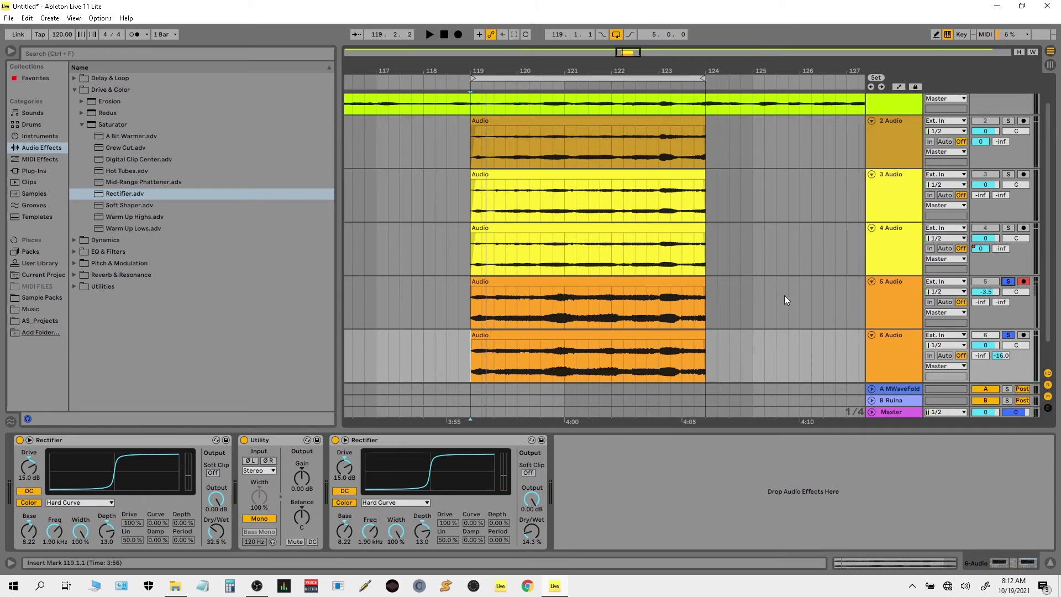
left_click(1008, 283)
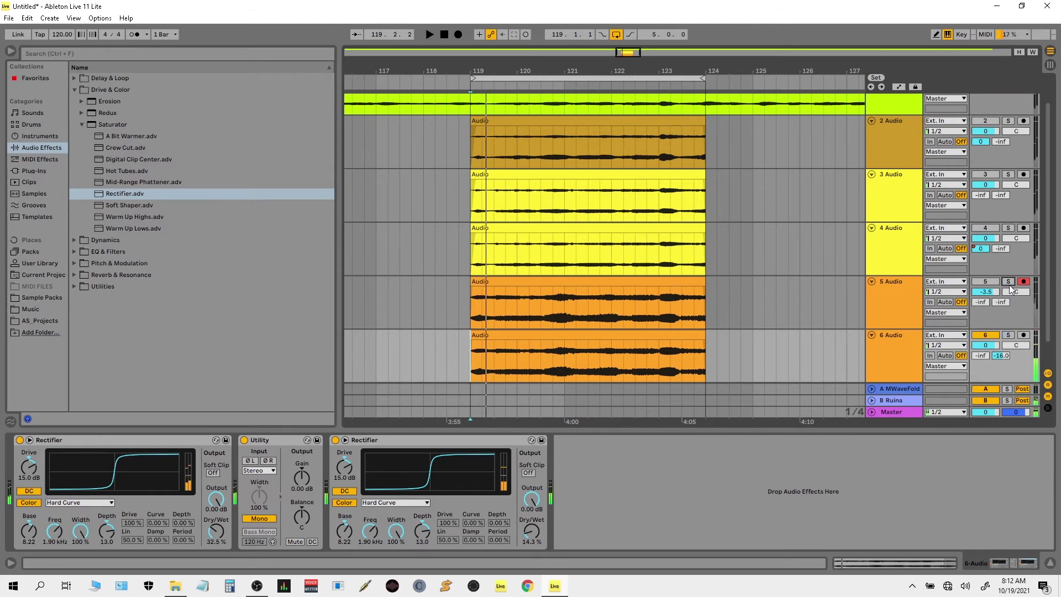
left_click(1009, 336)
left_click(1008, 282)
Copy the MConvolutionEZ device from return A onto the fifth track and check its impulse response settings.
left_click(904, 290)
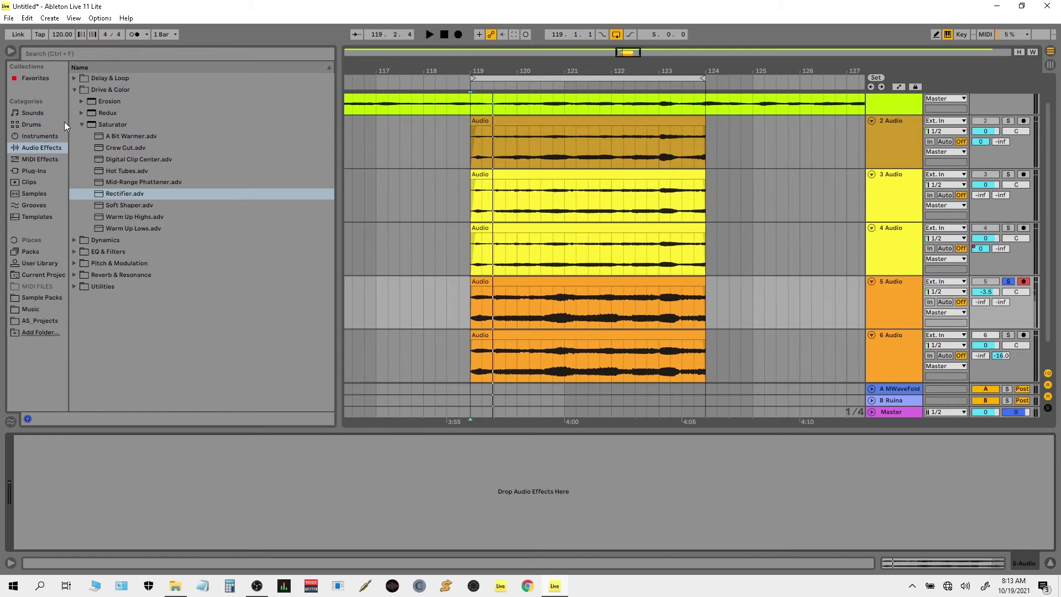
left_click(34, 171)
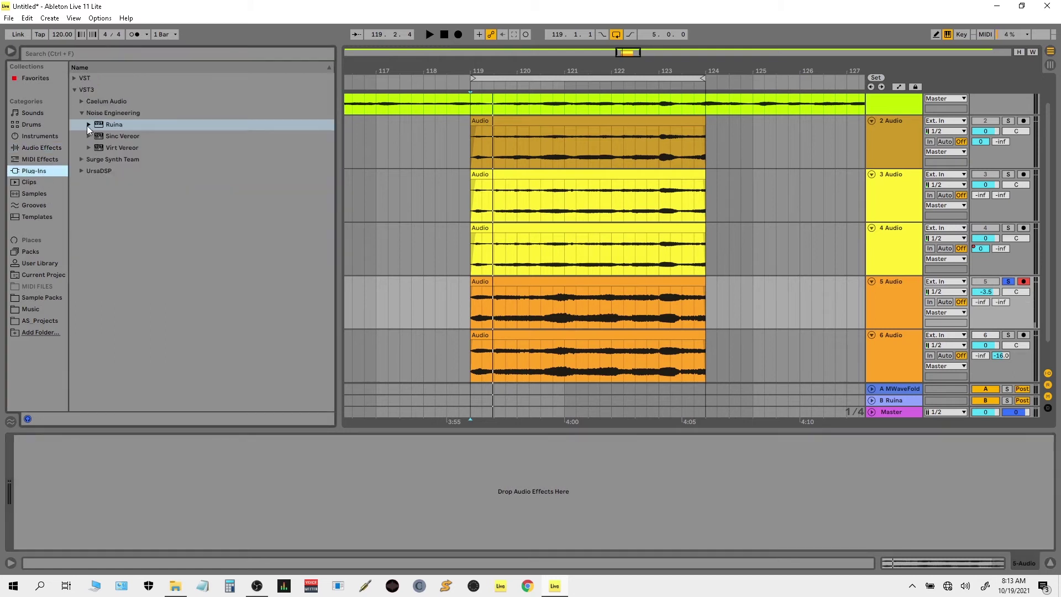
left_click(75, 83)
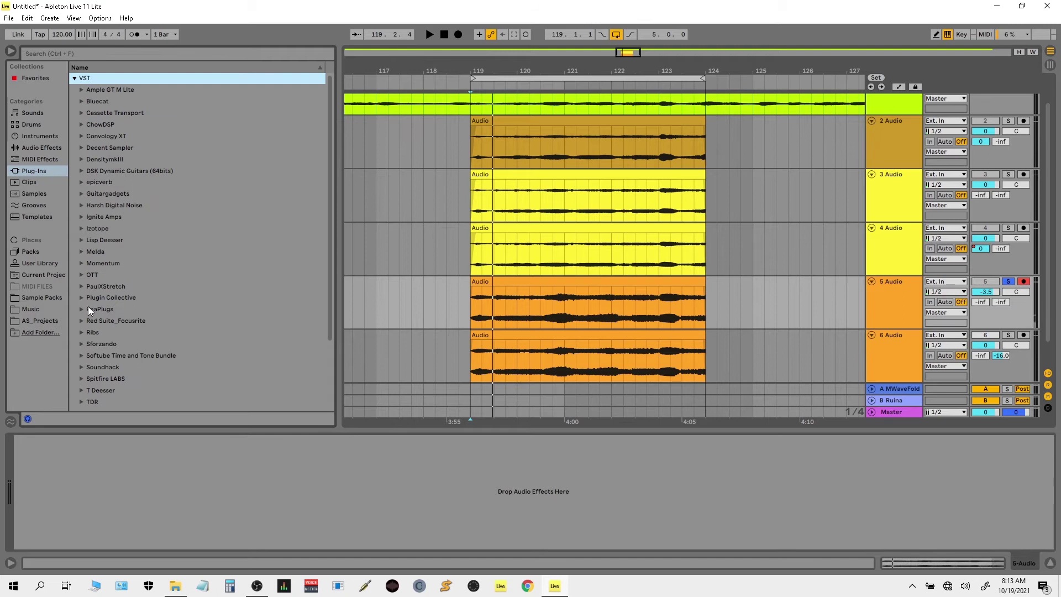
left_click(914, 391)
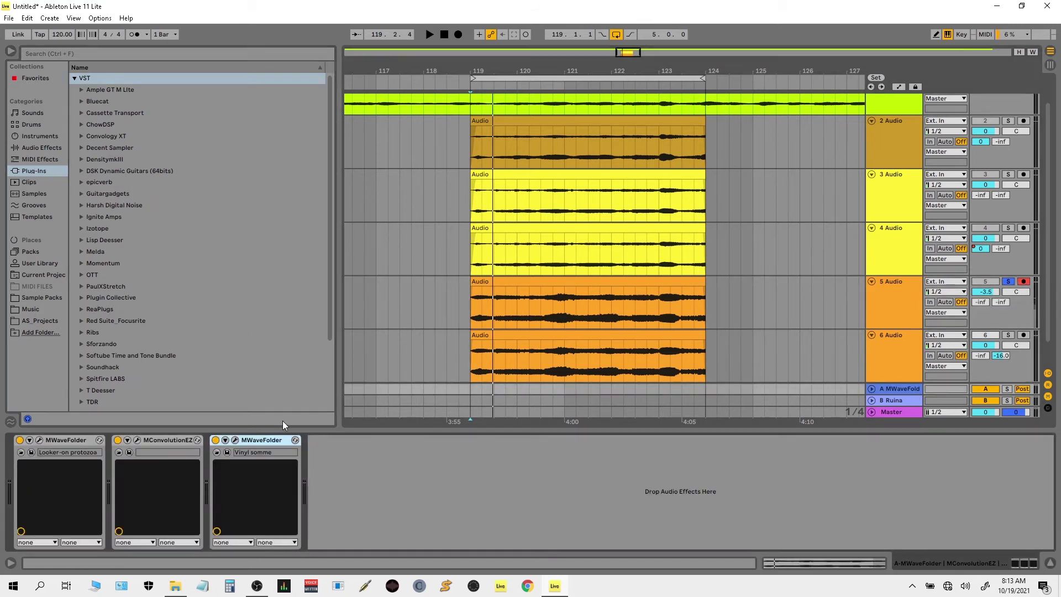
right_click(177, 441)
left_click(761, 336)
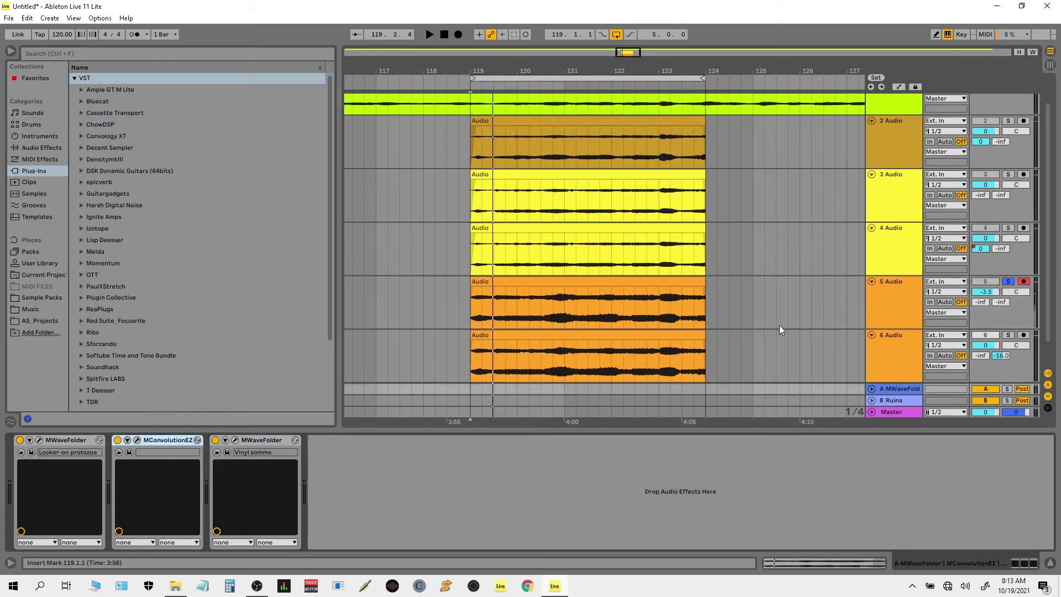
left_click(885, 280)
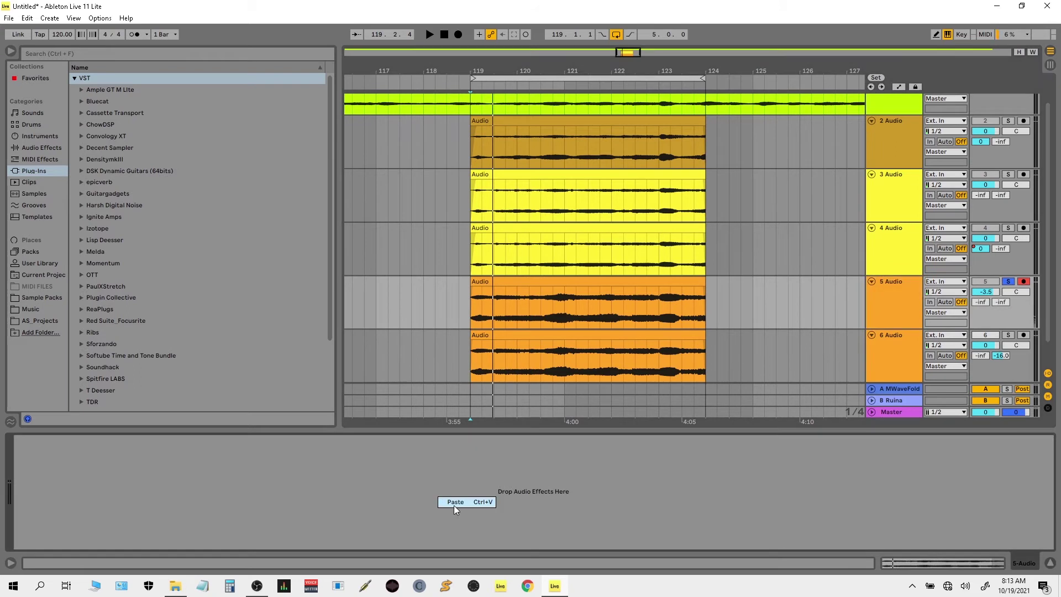
key("ctrl+v")
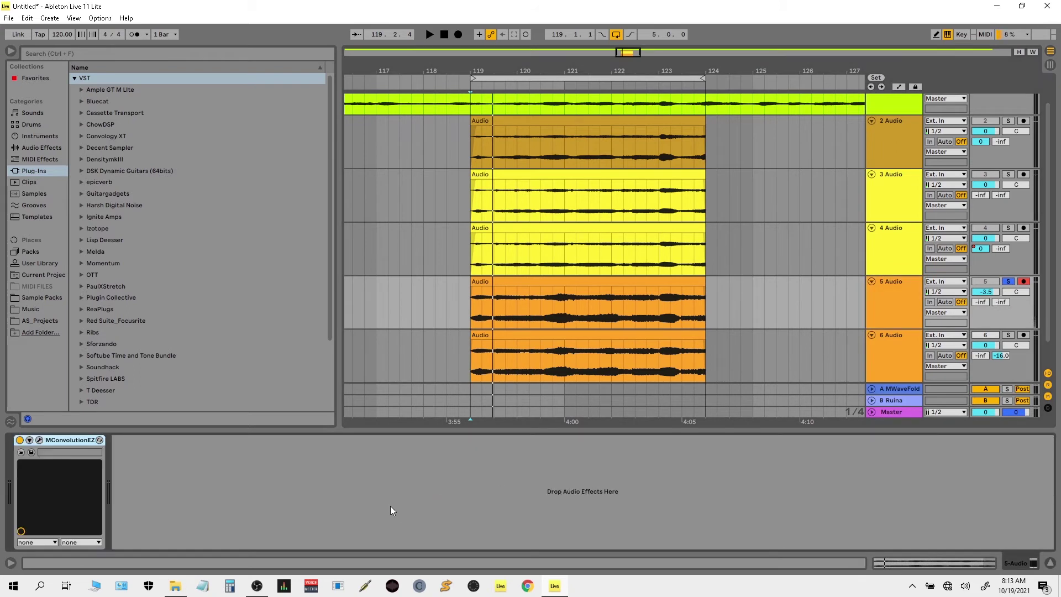
left_click(38, 441)
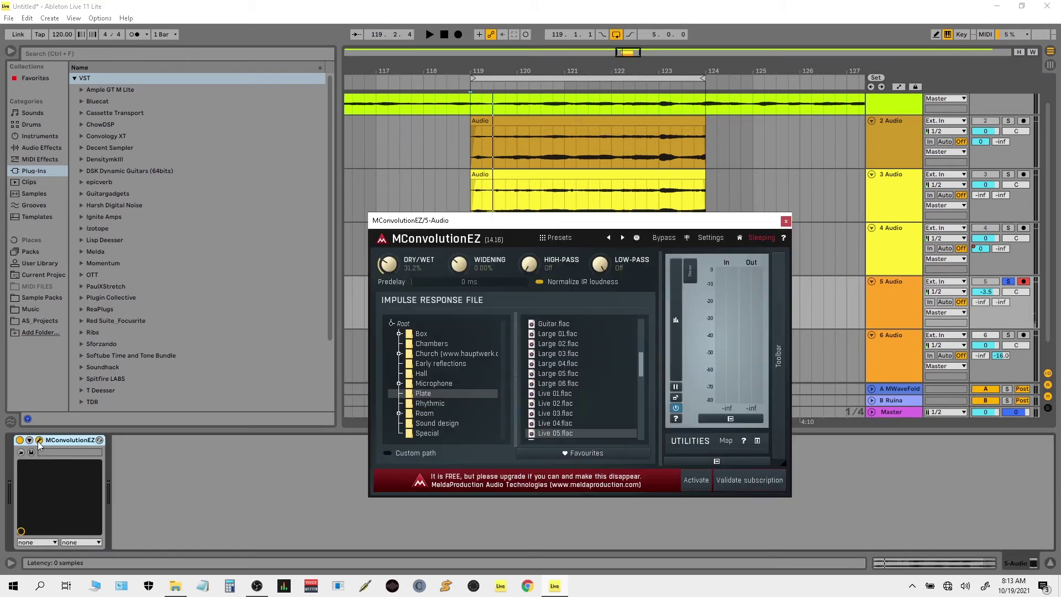
left_click(786, 221)
Copy the sixth track's second Rectifier Saturator to the fifth track and place it before MConvolutionEZ.
left_click(893, 357)
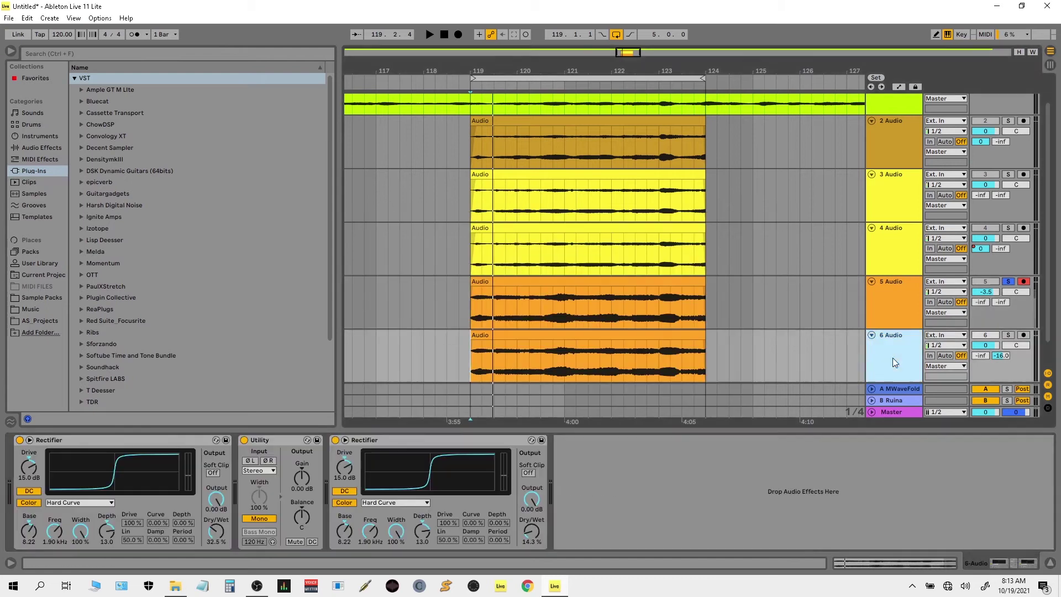
right_click(406, 443)
left_click(435, 323)
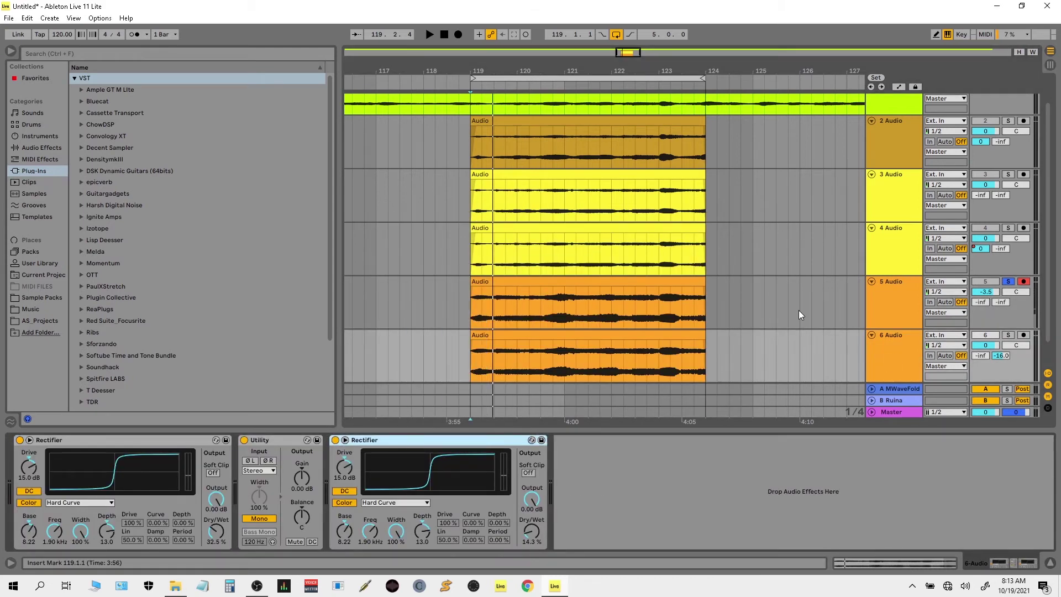
left_click(887, 306)
right_click(490, 514)
left_click(493, 513)
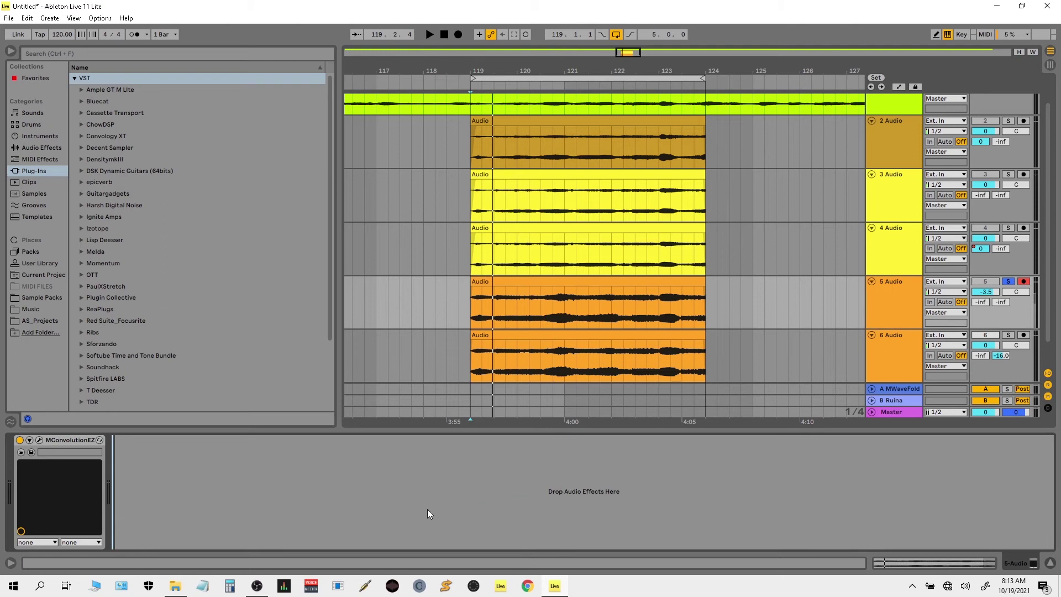
left_click_drag(169, 439, 39, 450)
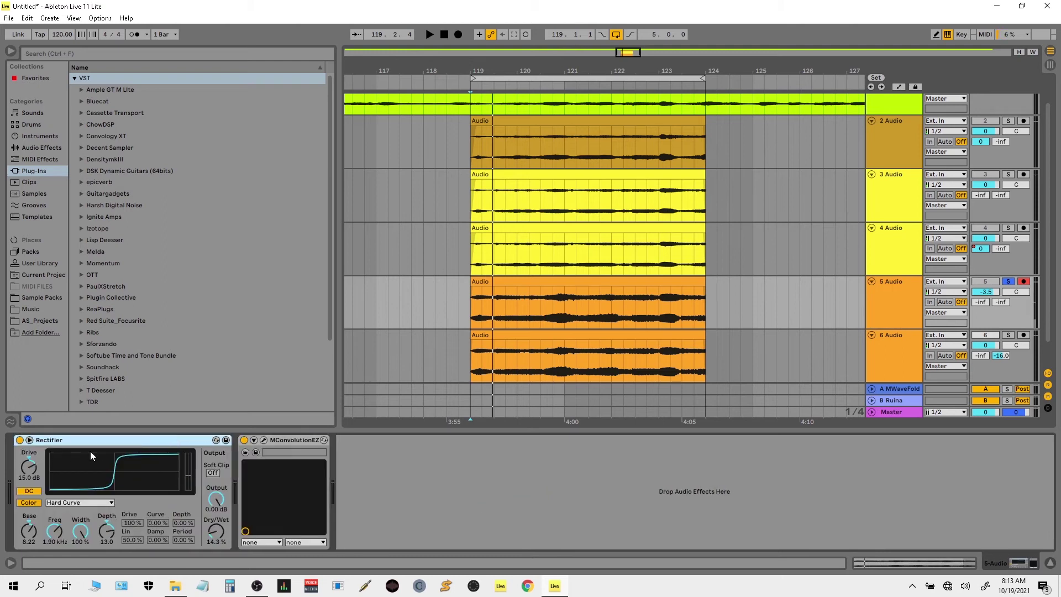
During playback, set the fifth track's Rectifier dry/wet to 19.8% and its MConvolutionEZ dry/wet to 51.2%.
key("space")
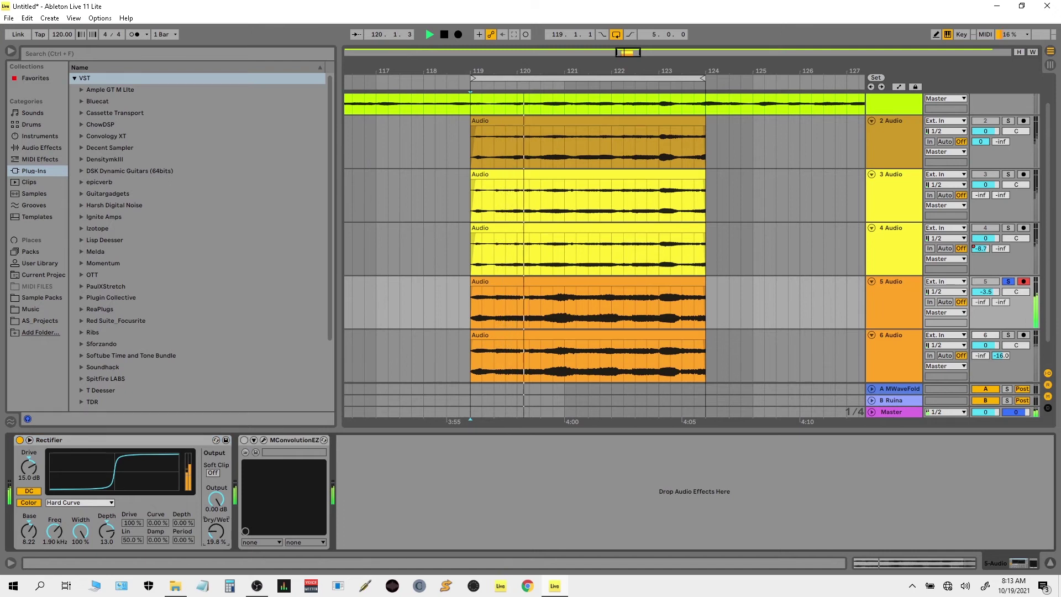
left_click_drag(216, 532, 216, 525)
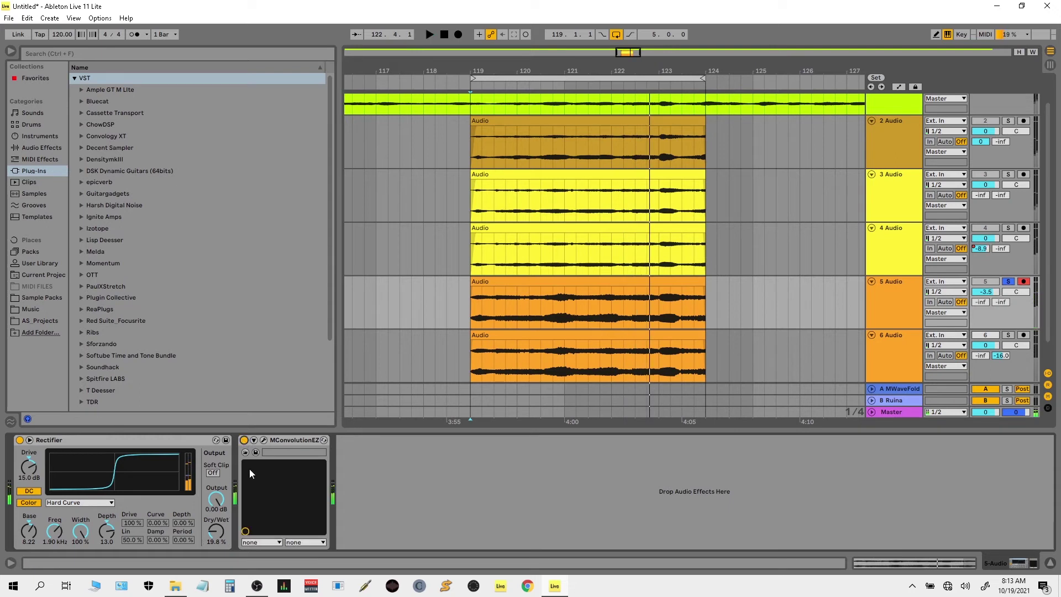
left_click(263, 440)
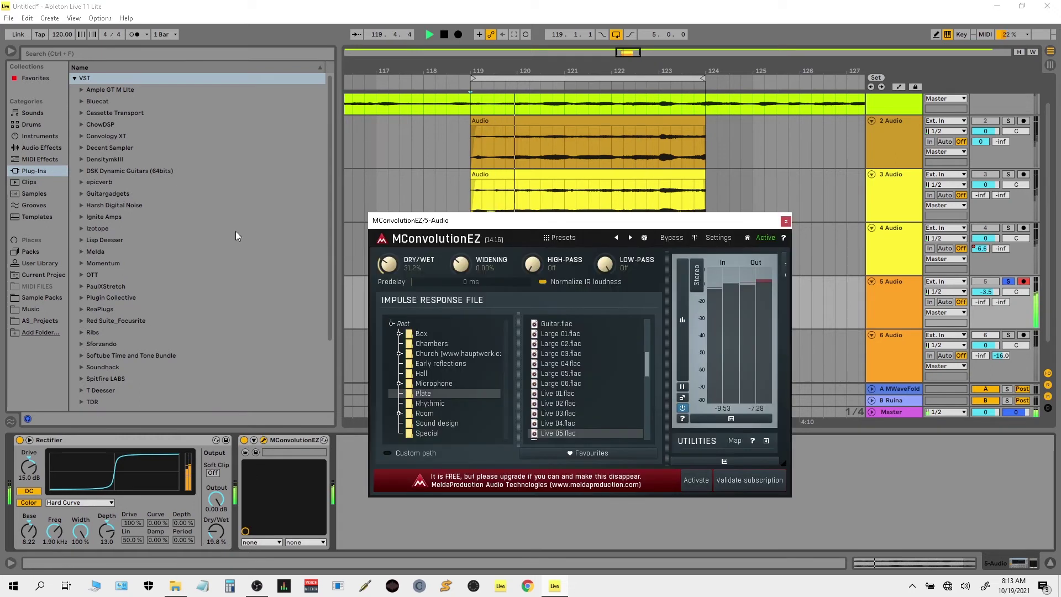
left_click_drag(388, 263, 388, 257)
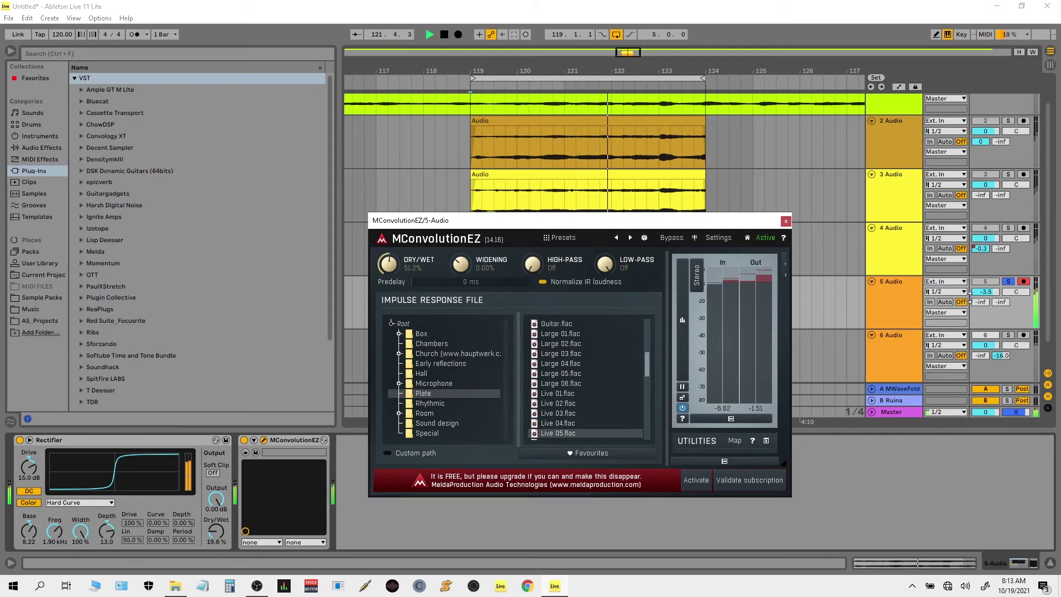
Lower the fifth track's volume to -5.7 dB, play it unsoloed together with the sixth track, and hide the plug-in window.
left_click_drag(985, 291, 986, 297)
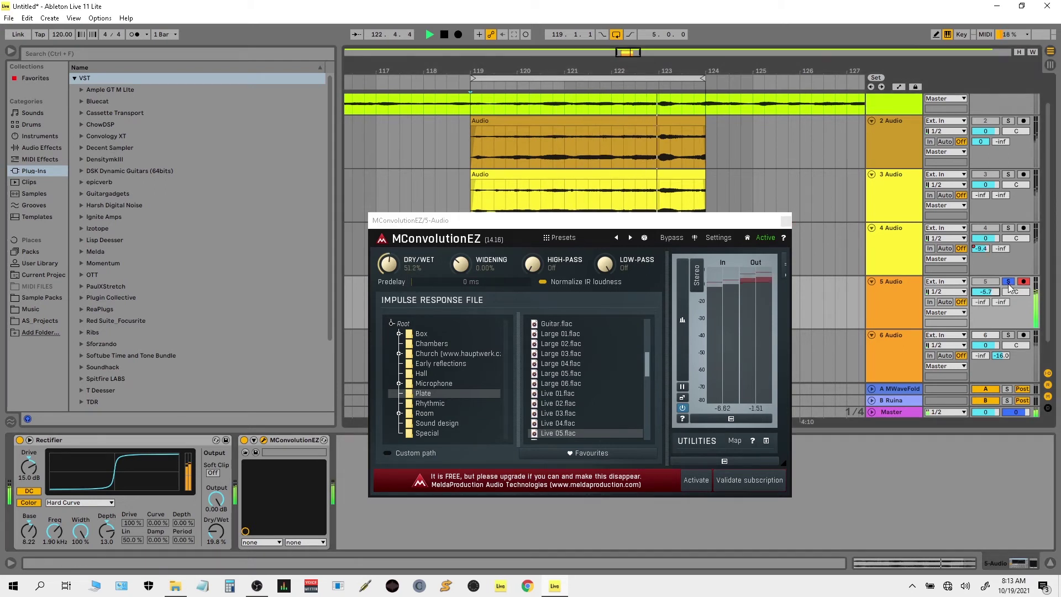
left_click(989, 281)
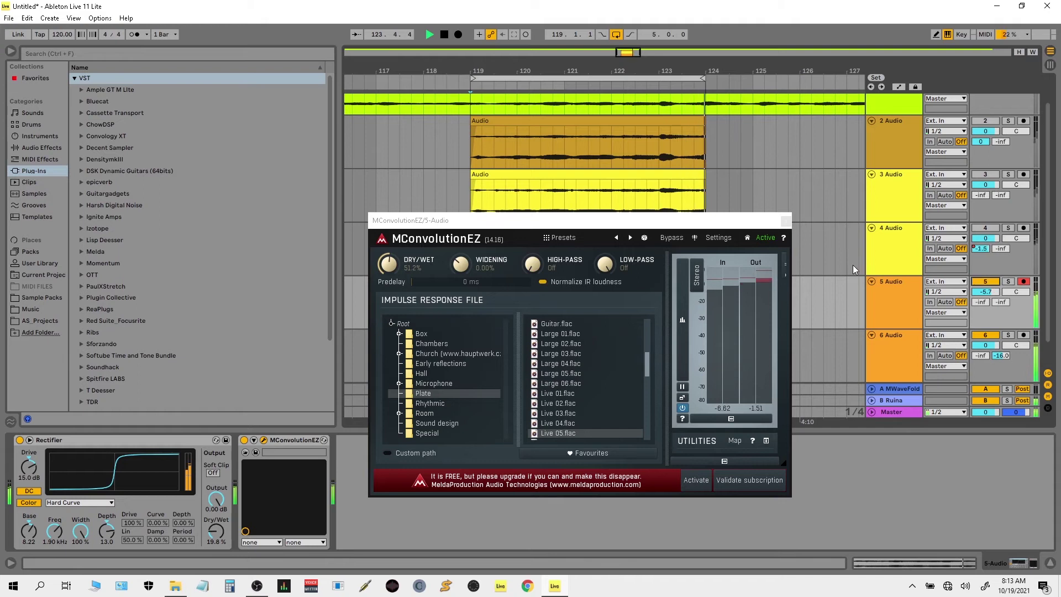
key("ctrl+alt+p")
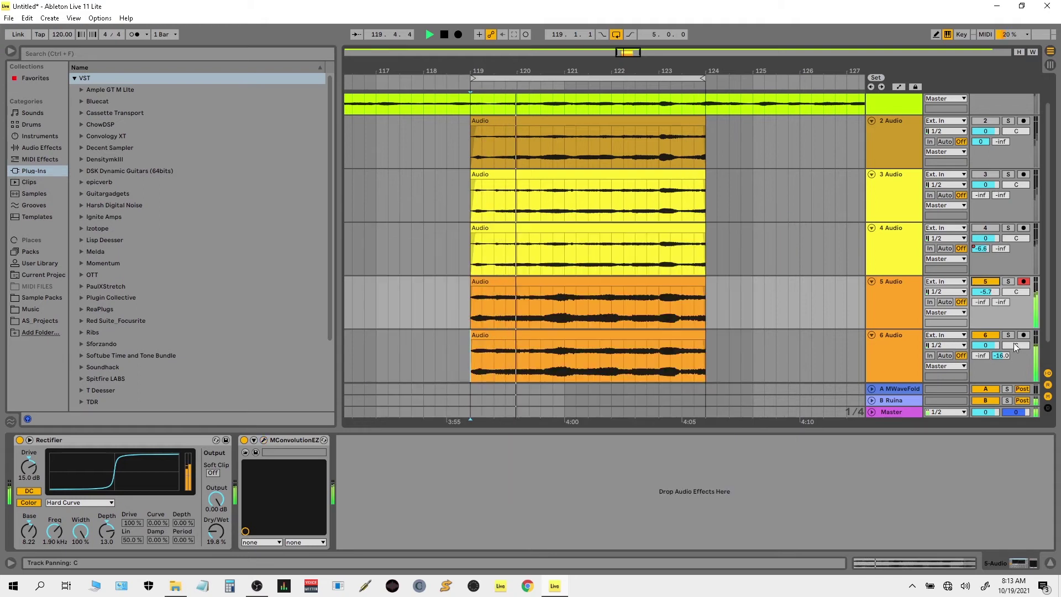
Set the sixth track's first Rectifier dry/wet to 20.6% and, after auditioning return A, its send A to -7.0 dB.
left_click(907, 341)
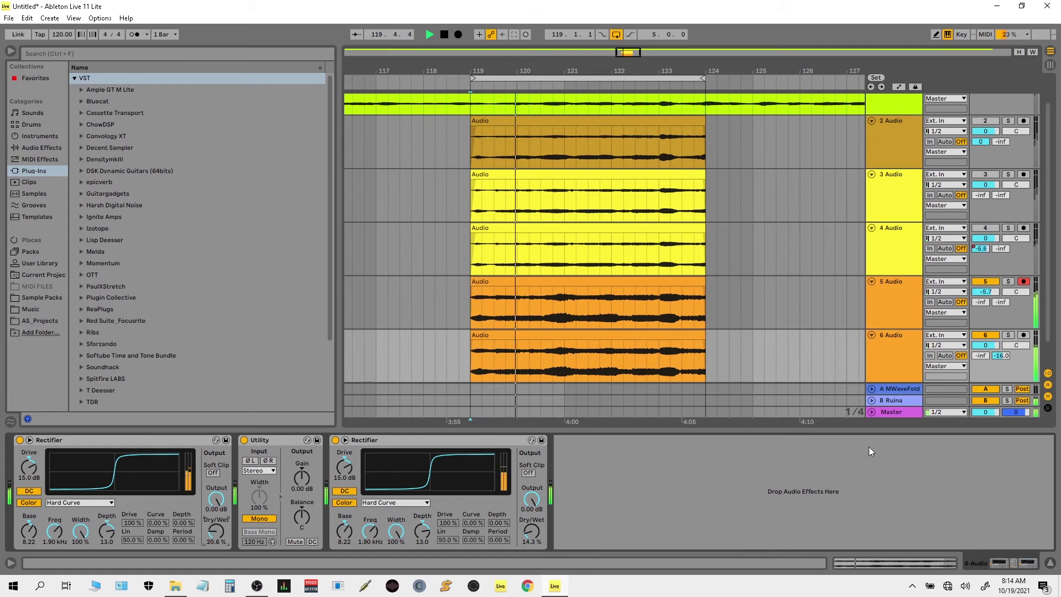
left_click_drag(983, 355, 983, 332)
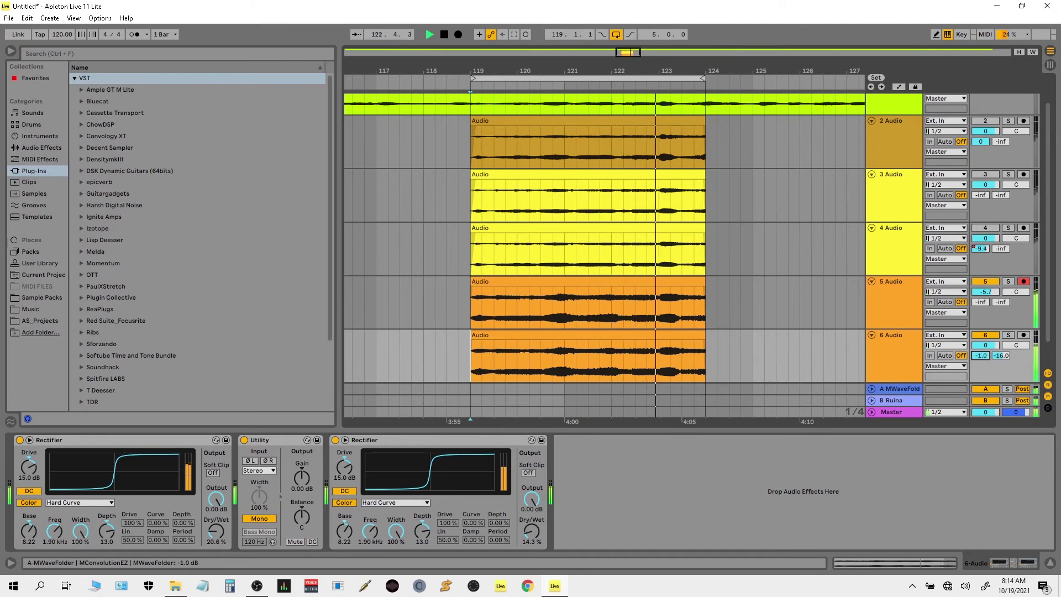
left_click_drag(982, 332, 986, 353)
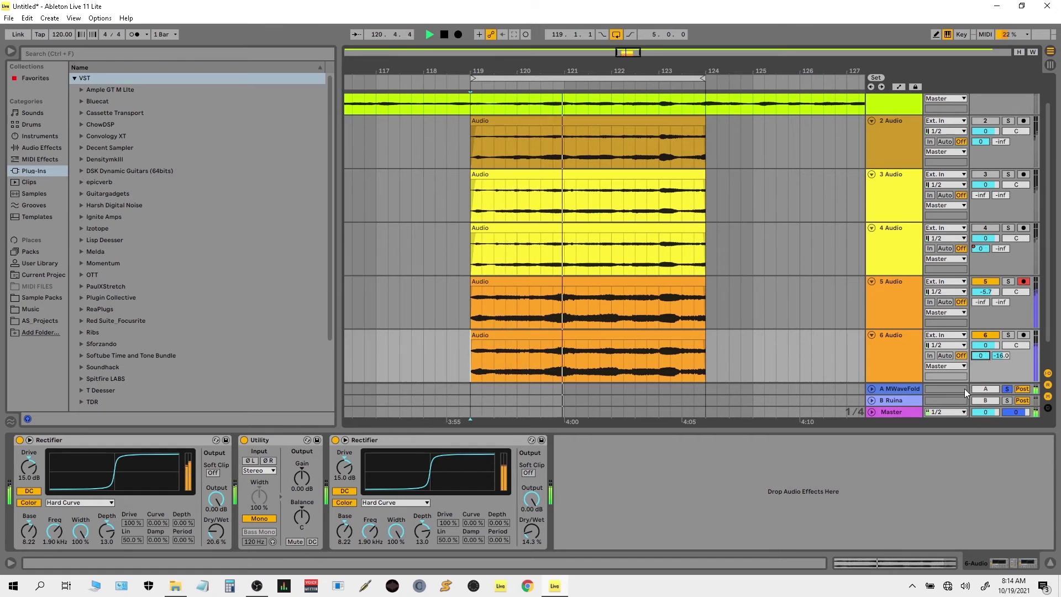
left_click_drag(982, 356, 982, 362)
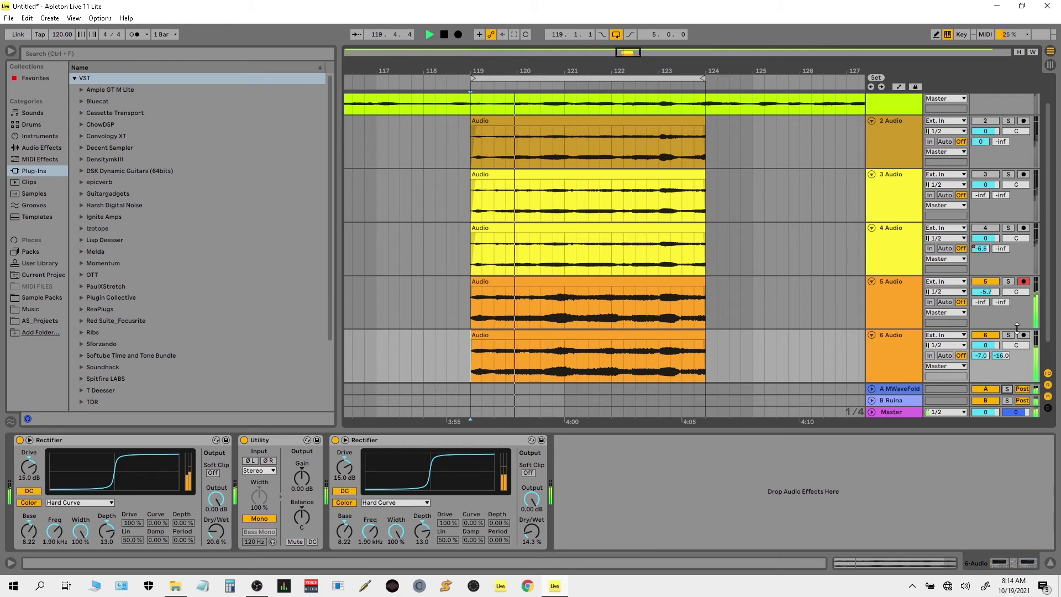
Mute the fifth track, solo the sixth, and add TDR Nova after the sixth track's second Rectifier.
left_click(986, 281)
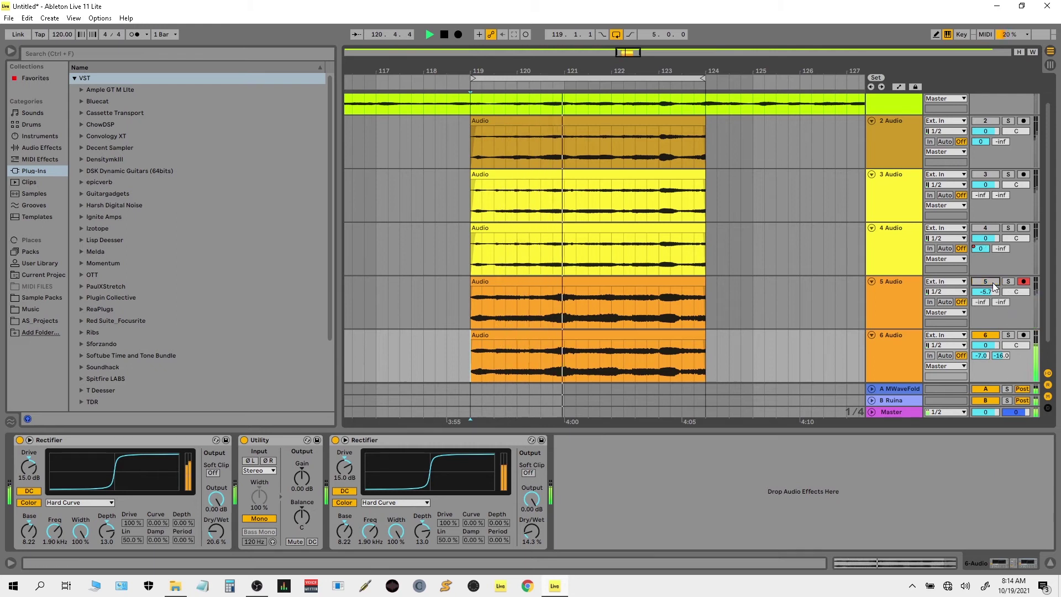
left_click(1008, 335)
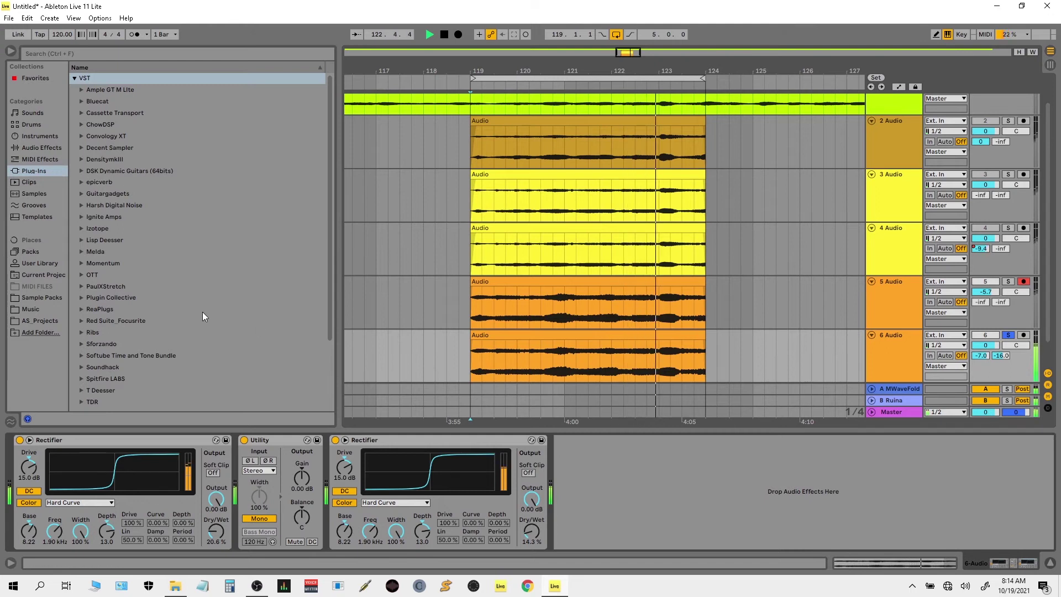
left_click(44, 148)
left_click(42, 171)
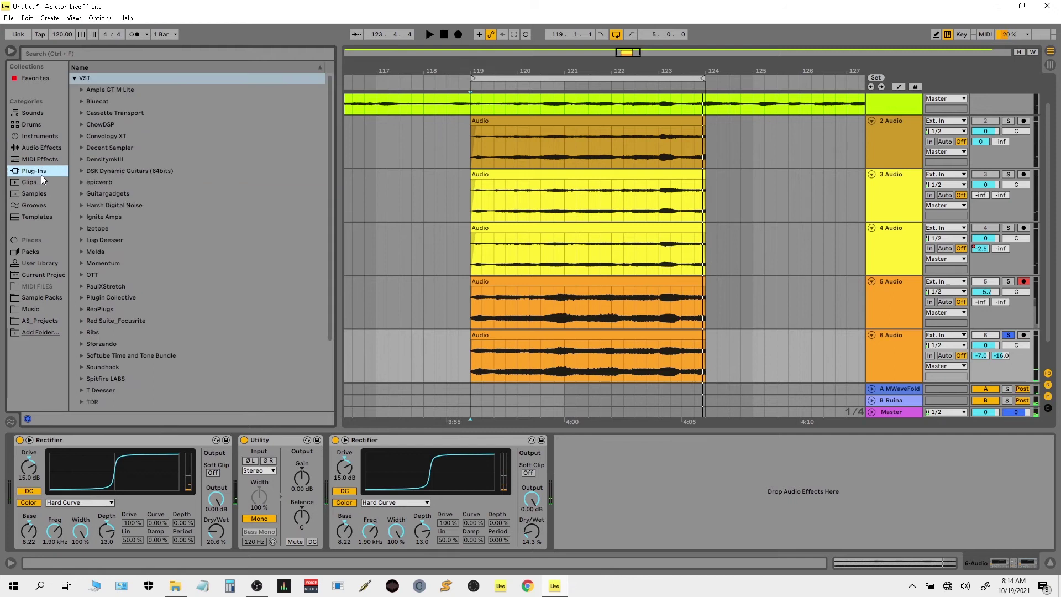
scroll(93, 365, "down", 3)
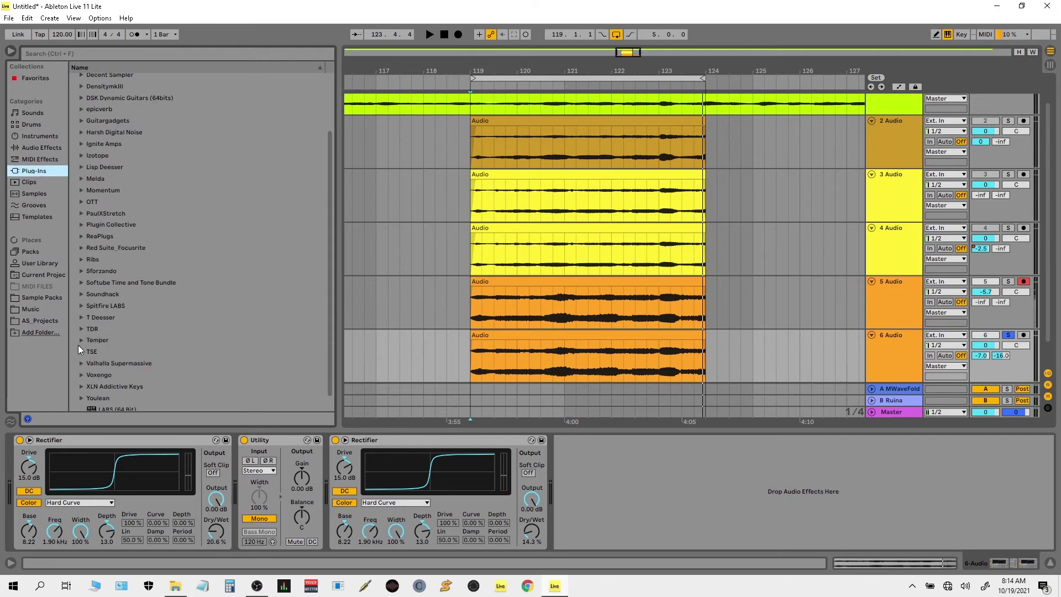
left_click(81, 330)
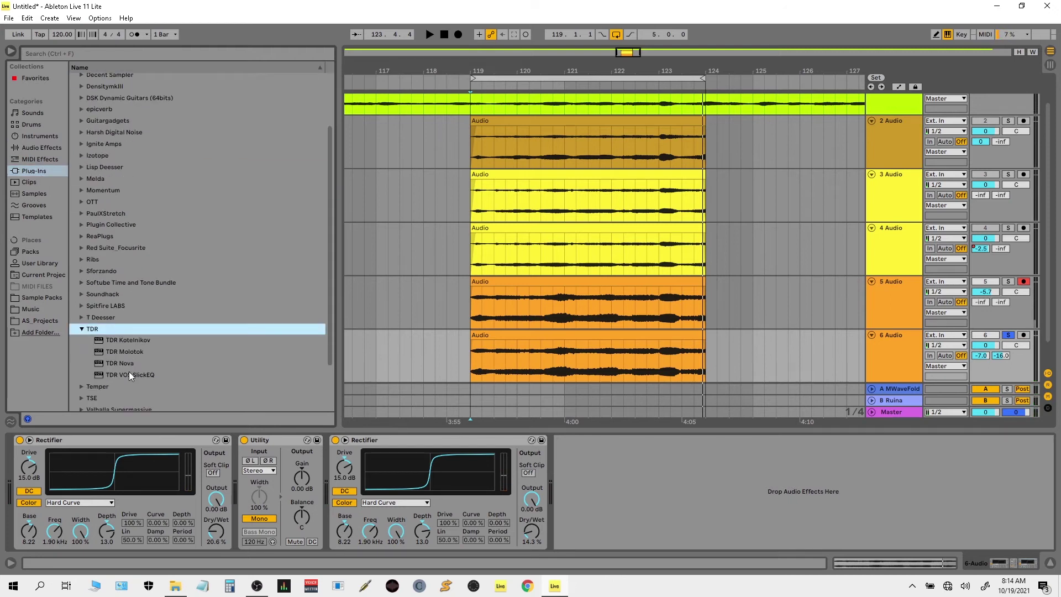
left_click_drag(127, 363, 655, 477)
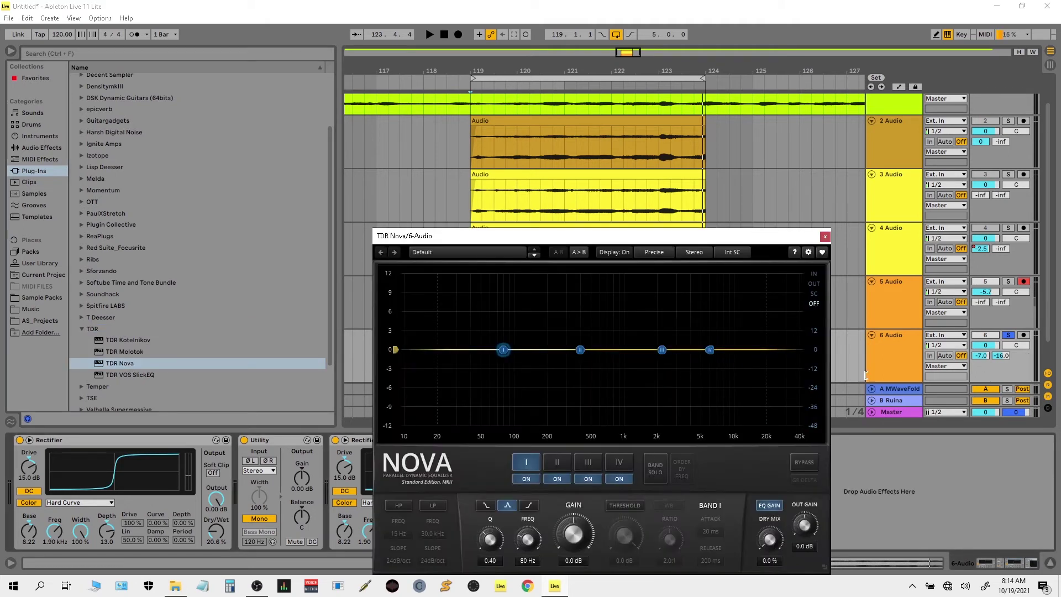
During playback, sweep TDR Nova's band II, cut it about 5 dB near 220 Hz, and boost band III by 2.4 dB at 3.7 kHz.
key("space")
left_click_drag(580, 351, 555, 284)
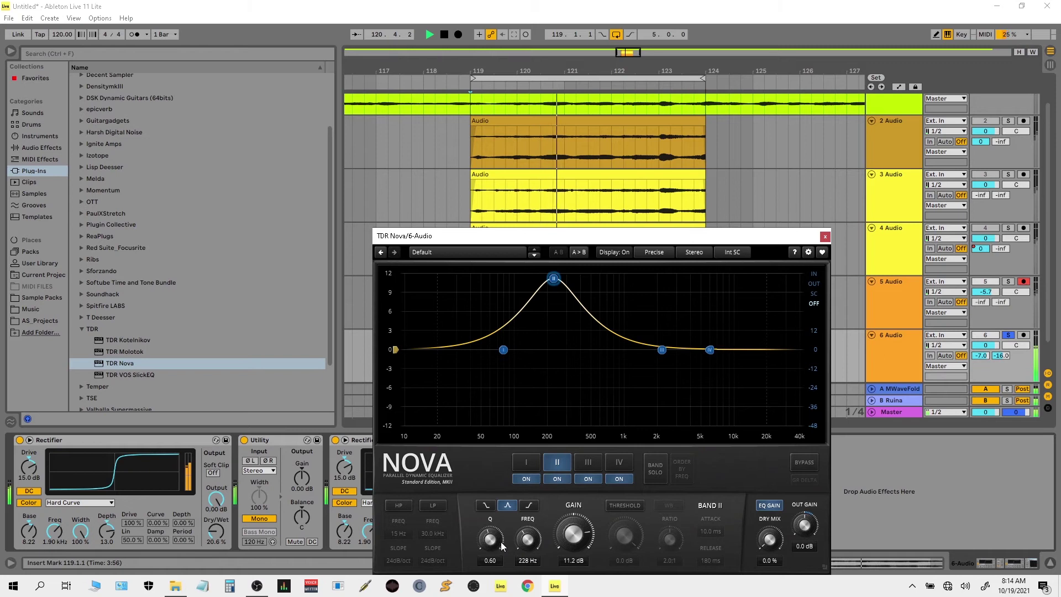
scroll(557, 286, "up", 4)
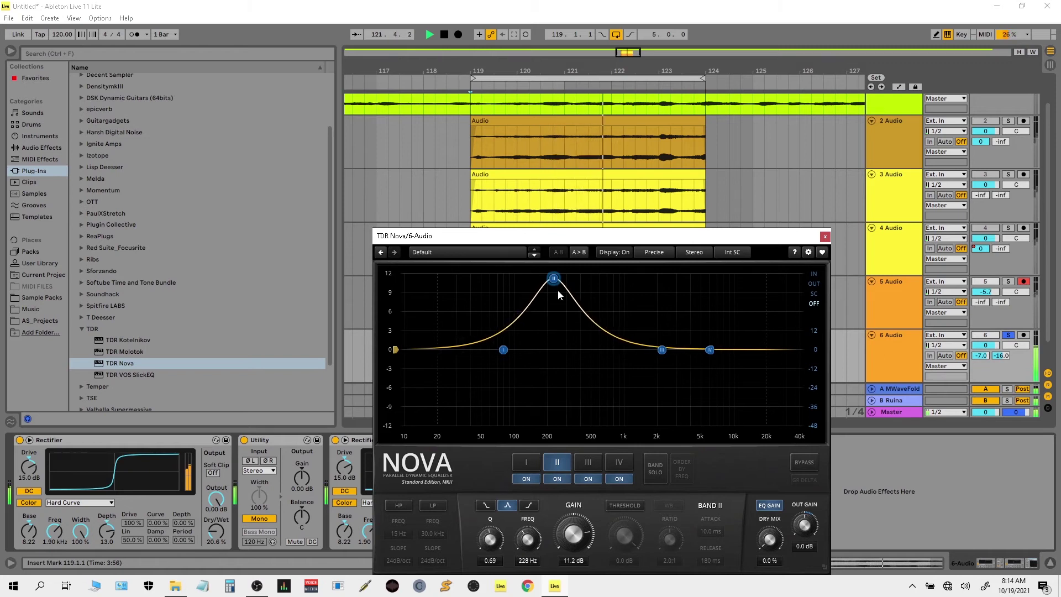
left_click_drag(555, 282, 661, 335)
left_click_drag(587, 357, 548, 284)
left_click_drag(555, 357, 554, 388)
left_click_drag(659, 354, 686, 333)
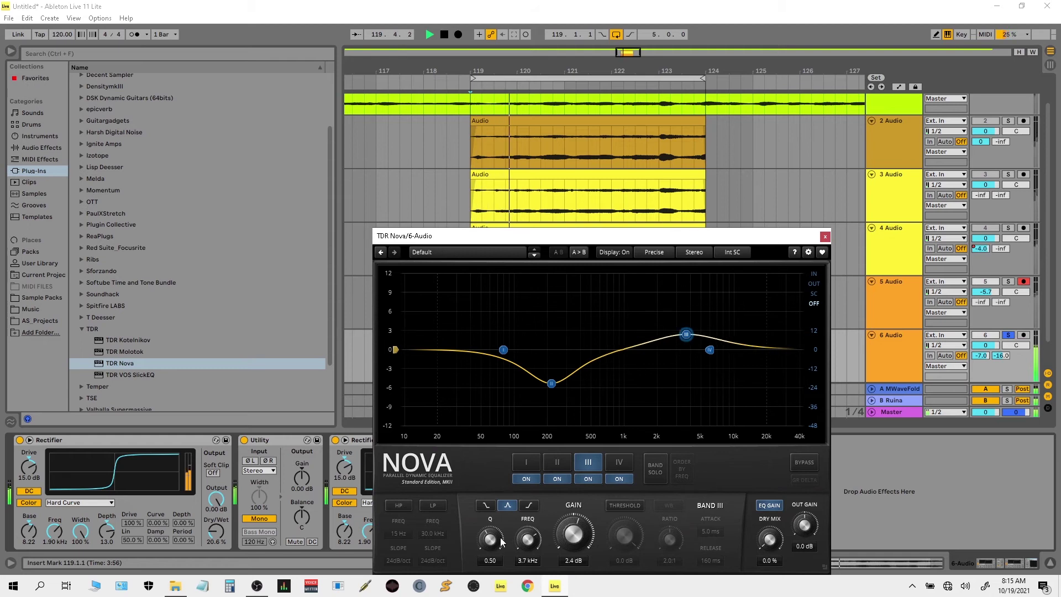
Lower TDR Nova band III's Q to 0.36, and set the second Rectifier's frequency to 179 Hz and dry/wet to 7.14%.
scroll(686, 334, "down", 1)
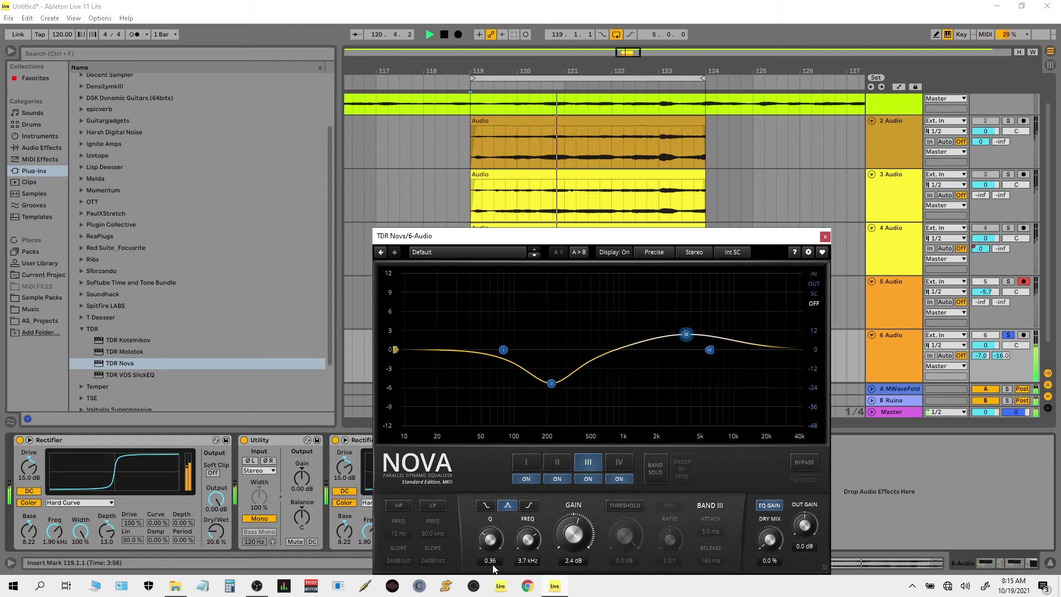
left_click(824, 238)
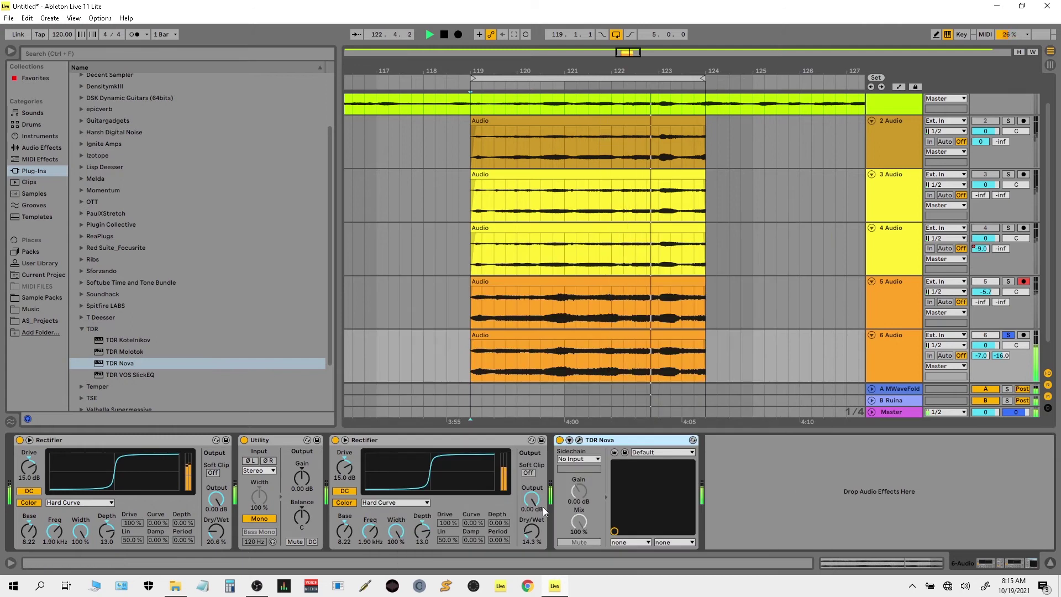
left_click_drag(531, 531, 531, 524)
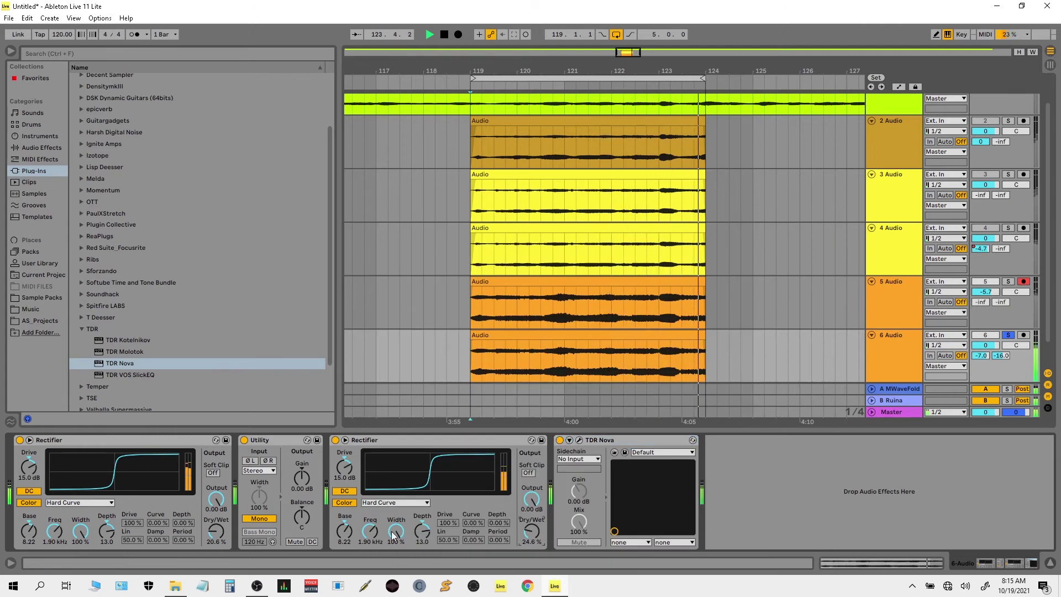
mouse_move(370, 531)
left_mouse_down()
mouse_move(370, 561)
mouse_move(370, 550)
left_mouse_up()
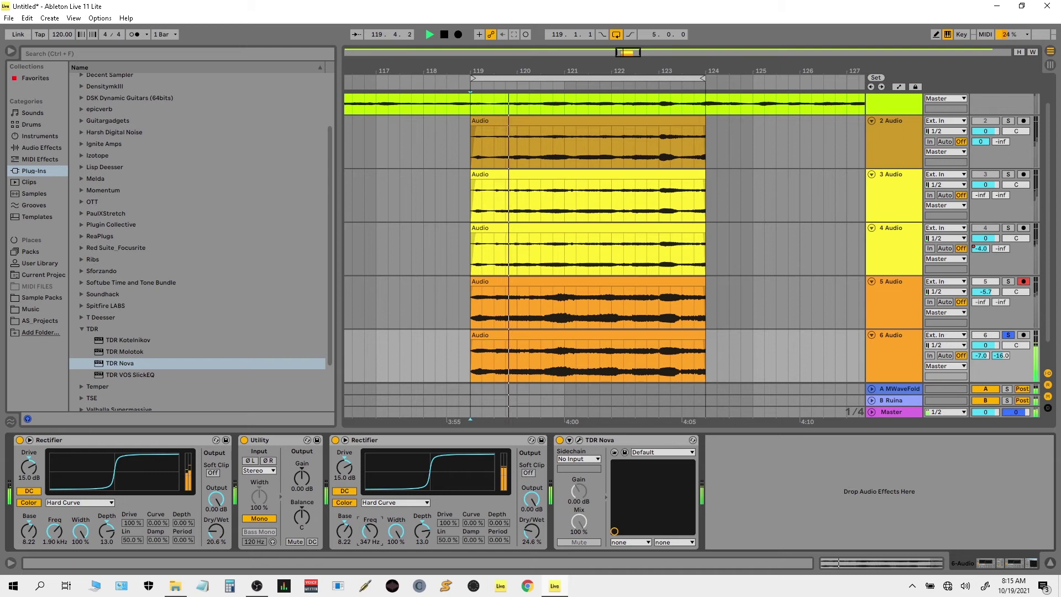
left_click_drag(527, 539, 528, 545)
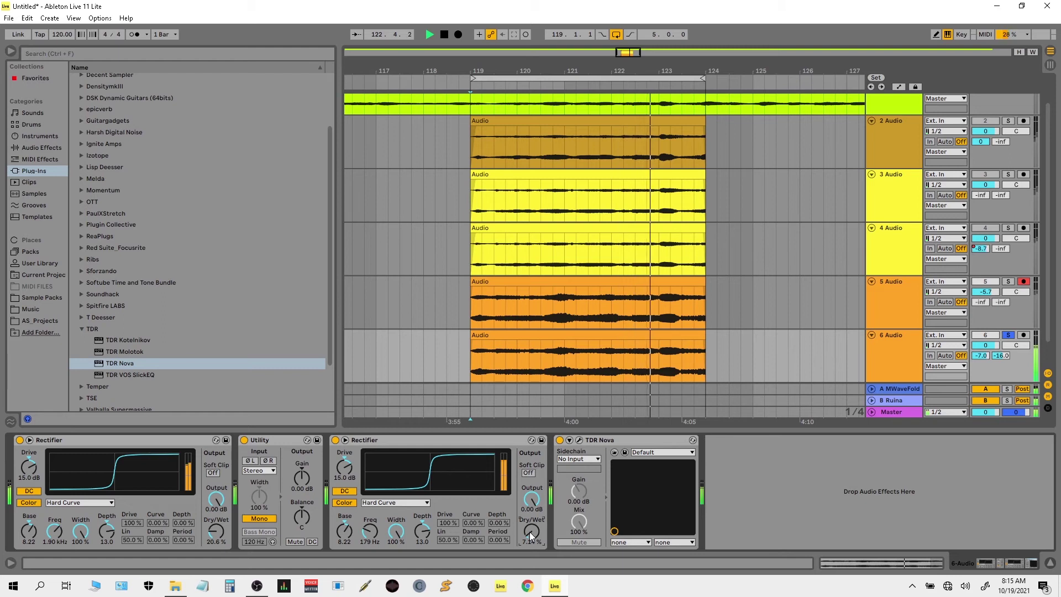
Cut TDR Nova's band IV high shelf by 4.8 dB at 6.1 kHz and close the plug-in window.
left_click(578, 441)
left_click_drag(711, 354, 709, 385)
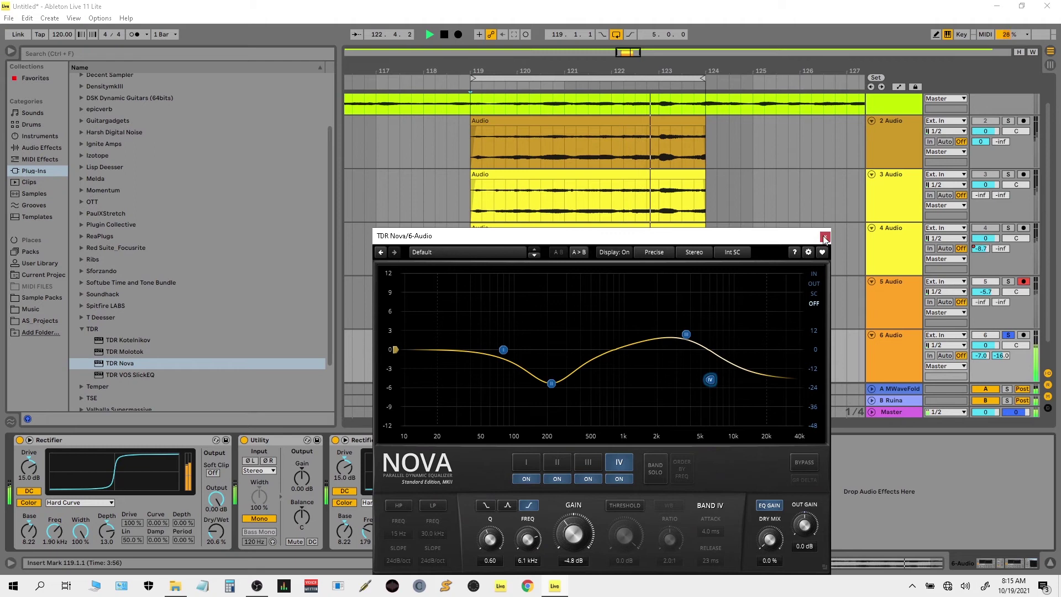
left_click(824, 238)
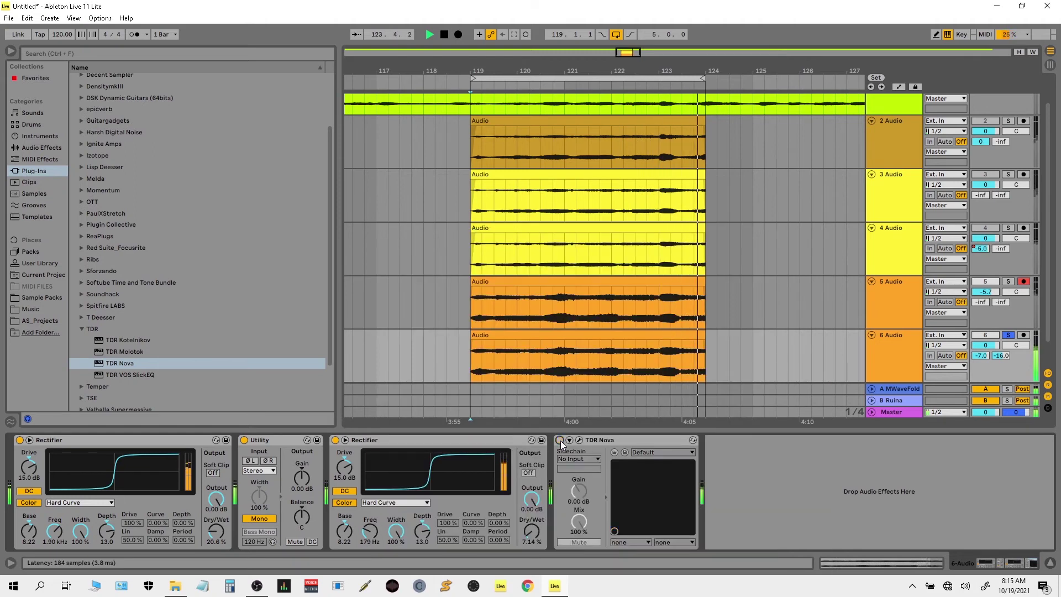
Compare the sixth track's sound with the second Rectifier and TDR Nova bypassed, and switch both back on.
left_click(336, 440)
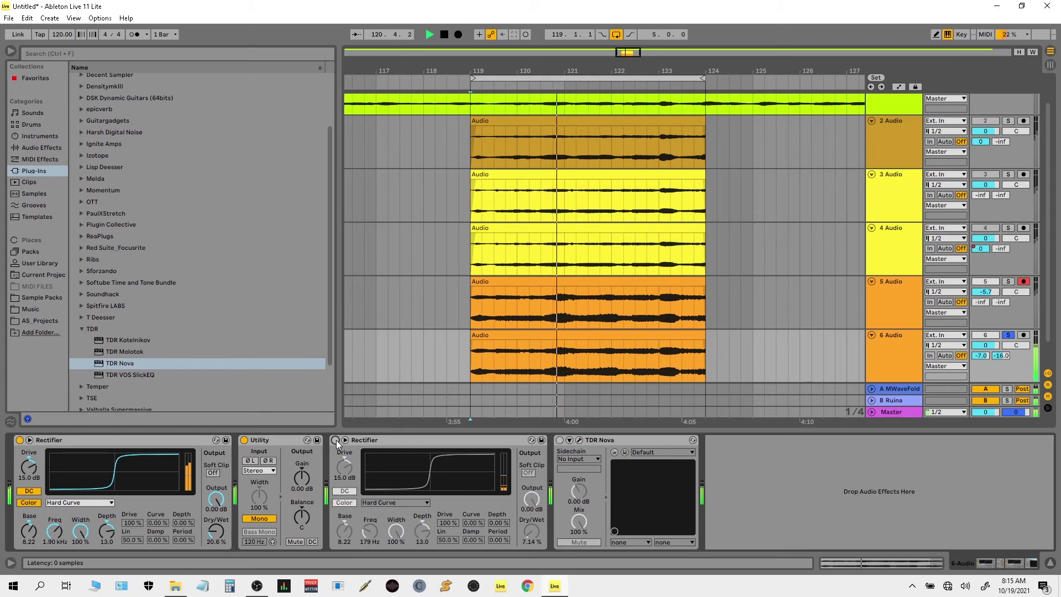
left_click(335, 440)
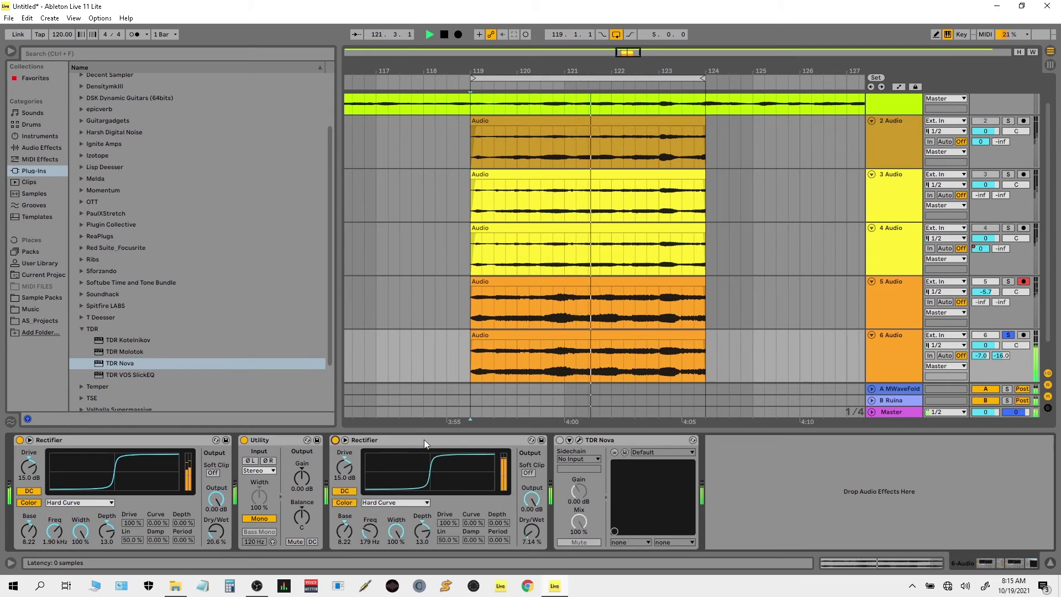
left_click(560, 440)
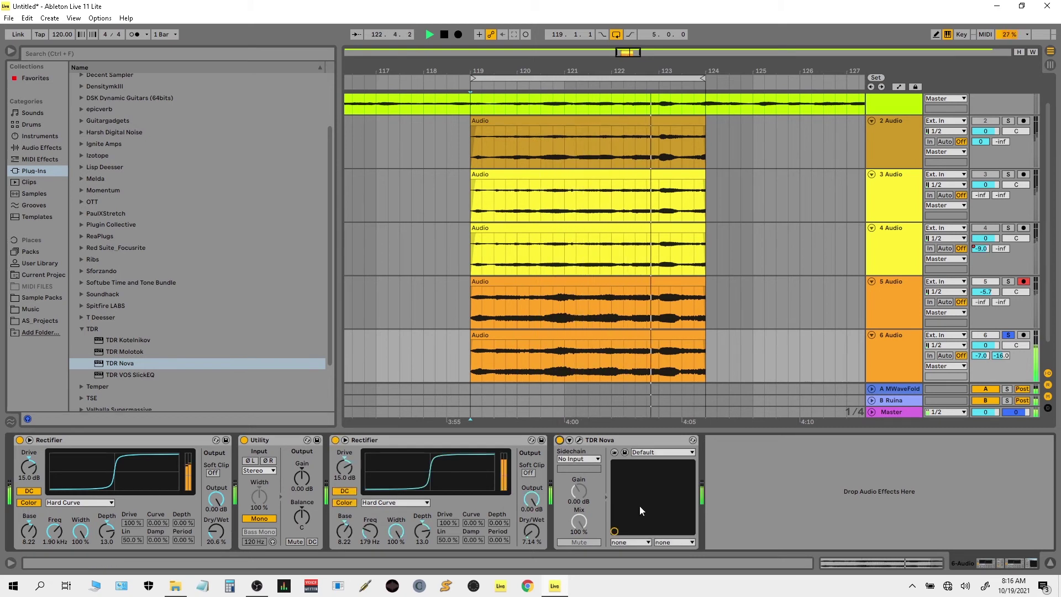
Unsolo the sixth track and move its Utility to the end of the device chain, after TDR Nova.
left_click(1008, 335)
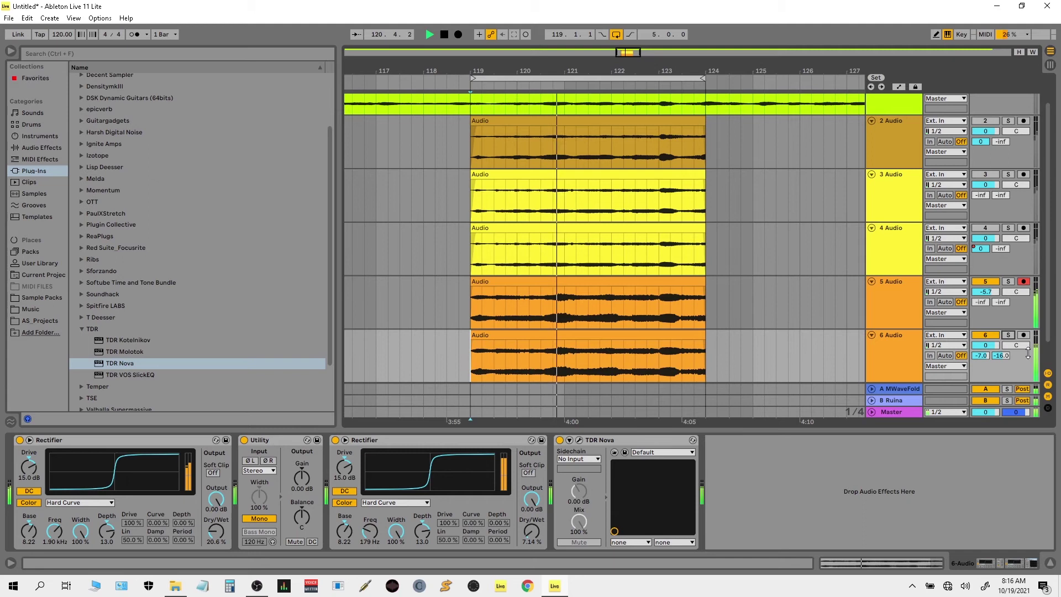
left_click(282, 443)
left_click_drag(281, 442, 927, 508)
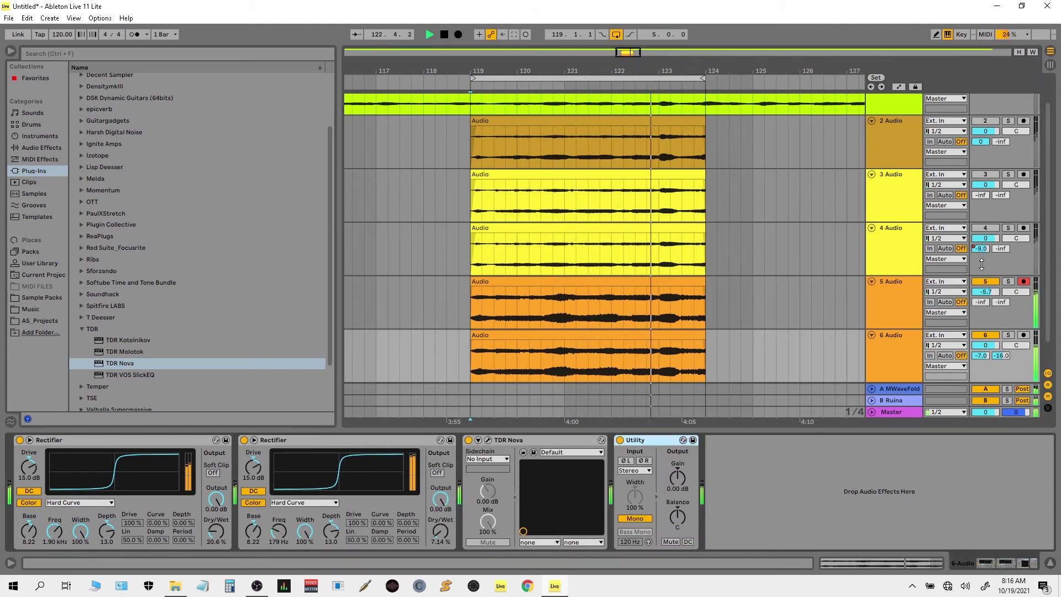
Set the first track's send A to -inf during playback and stop the loop.
left_click_drag(984, 113, 990, 147)
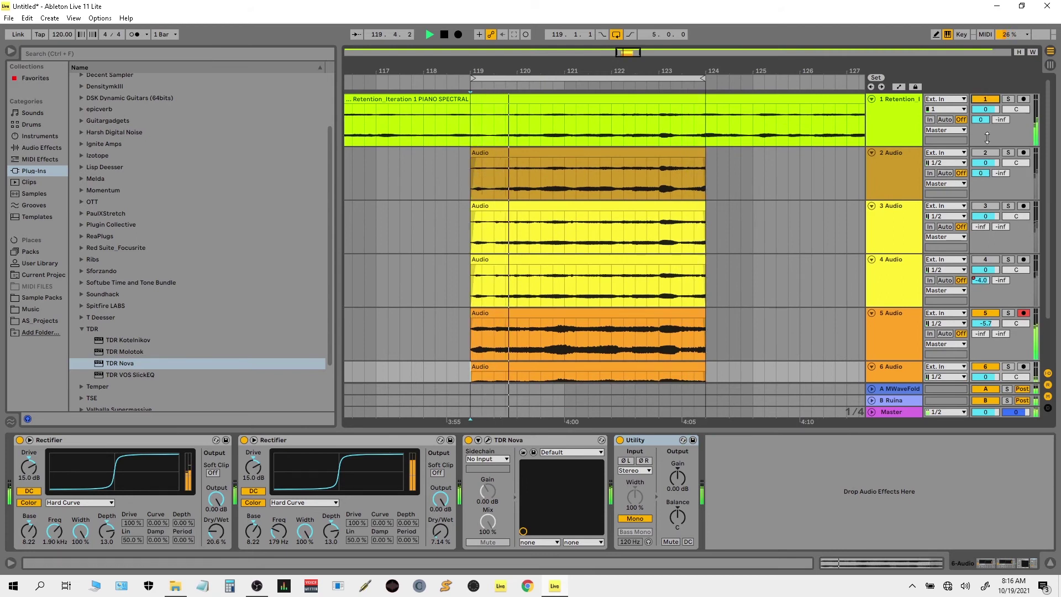
left_click(980, 118)
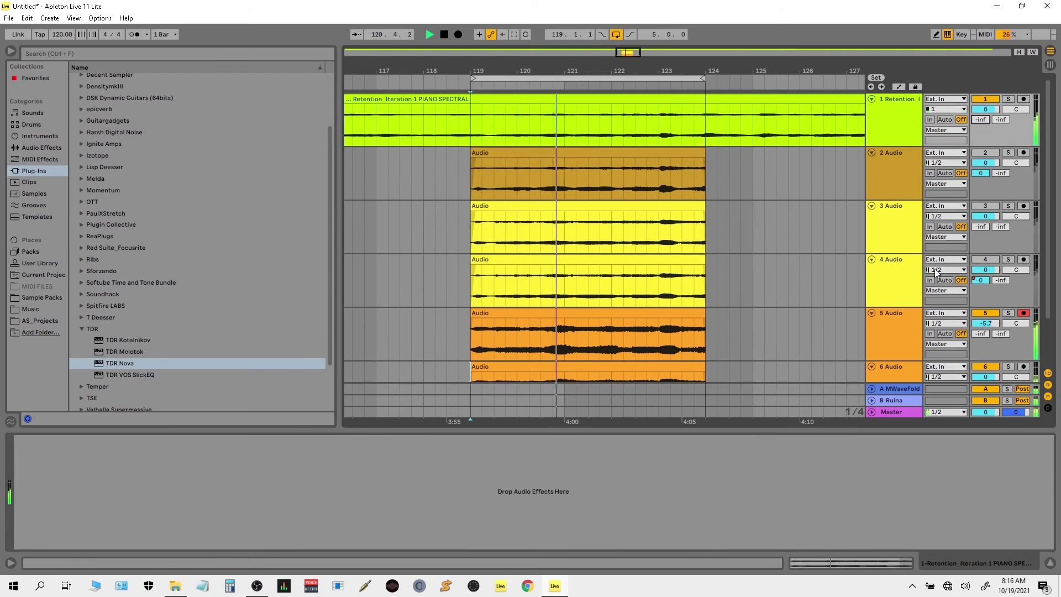
scroll(980, 365, "down", 5)
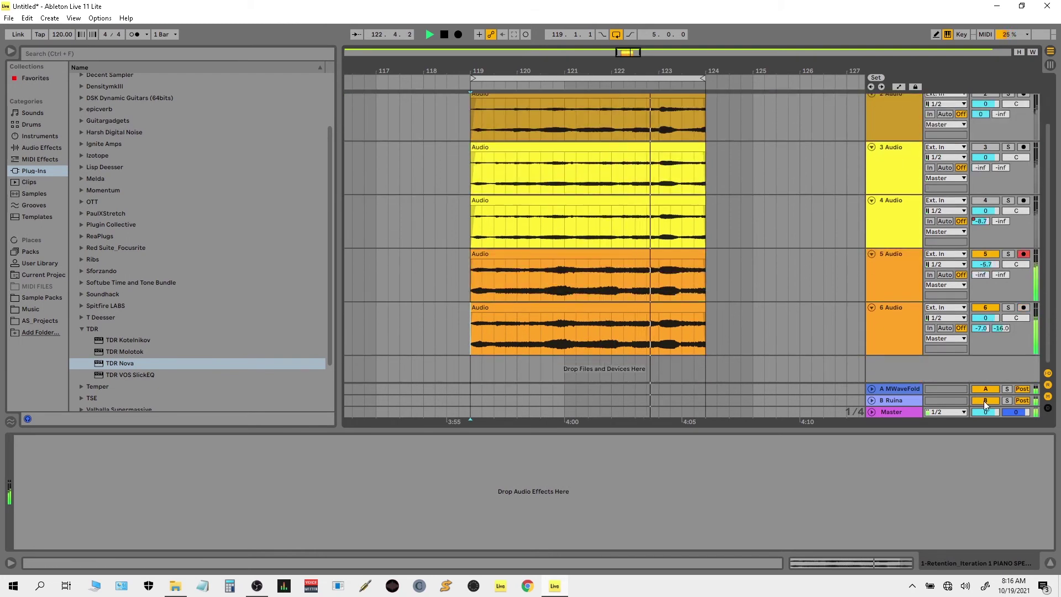
key("space")
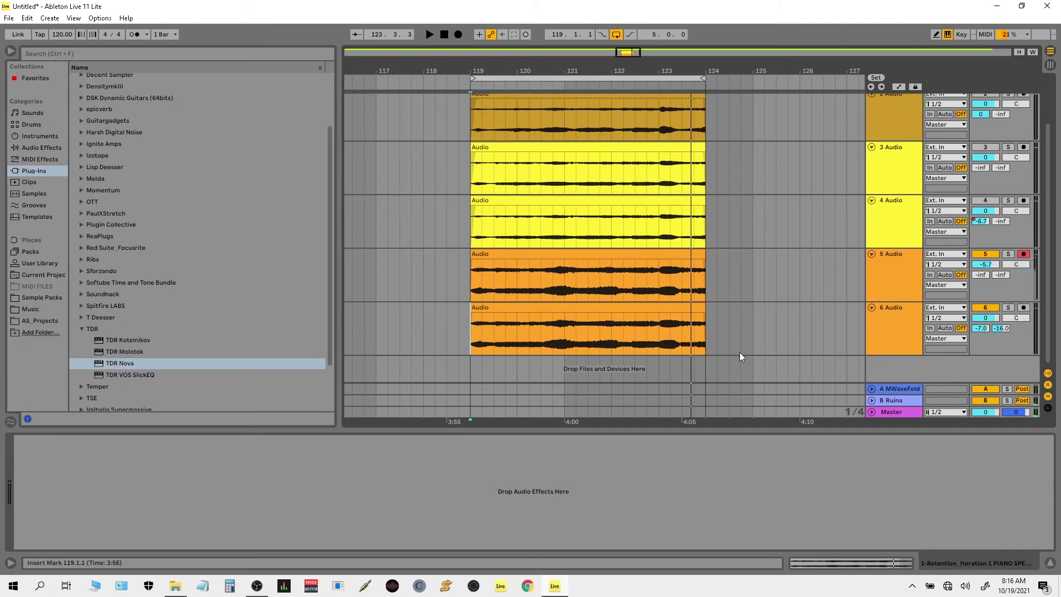
Solo the first track and play the loop to hear the original piano alone.
scroll(837, 269, "up", 2)
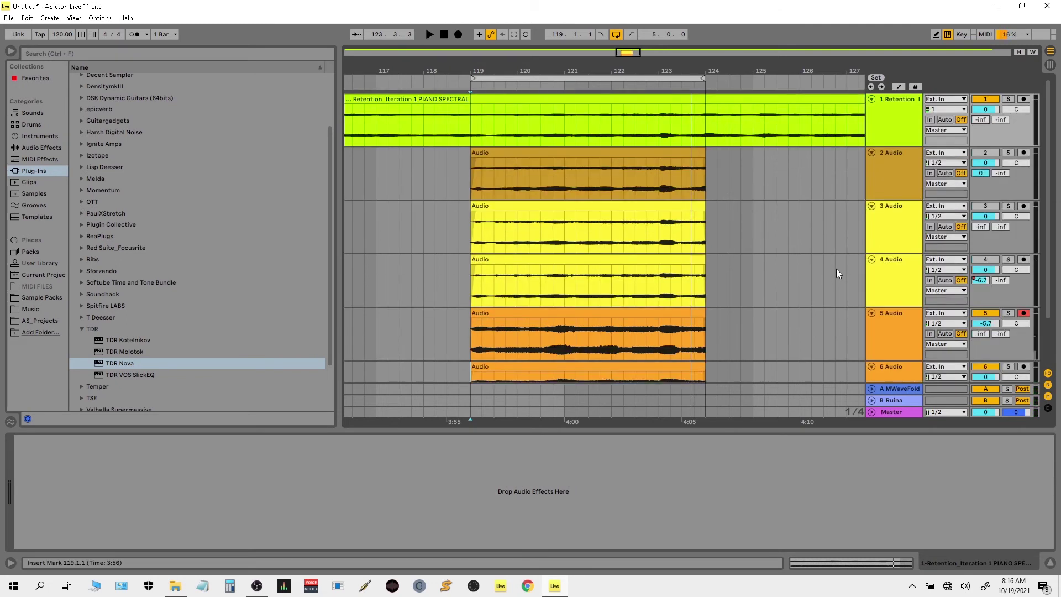
left_click(1009, 100)
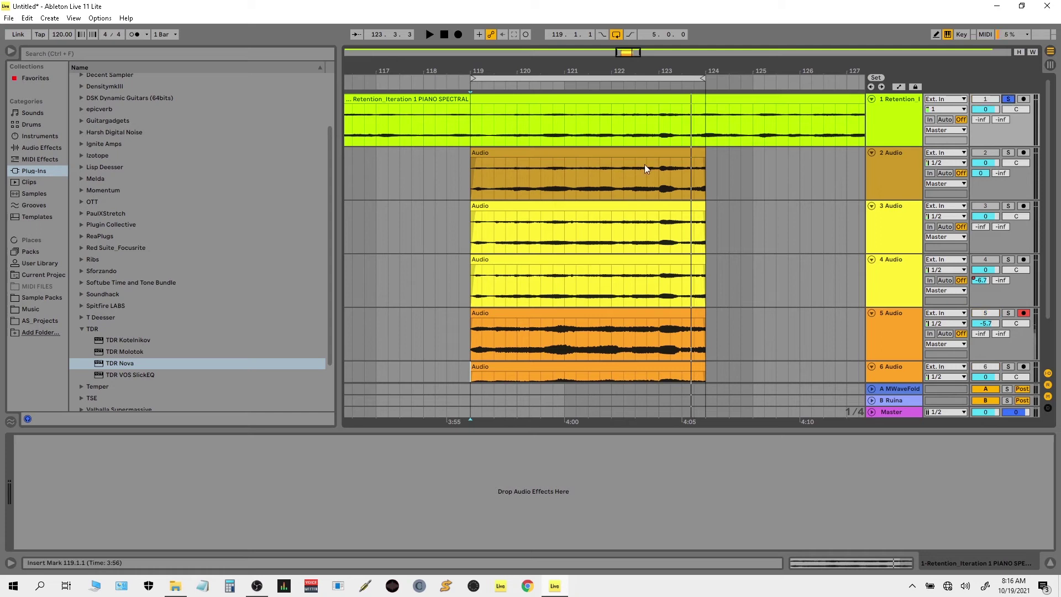
key("space")
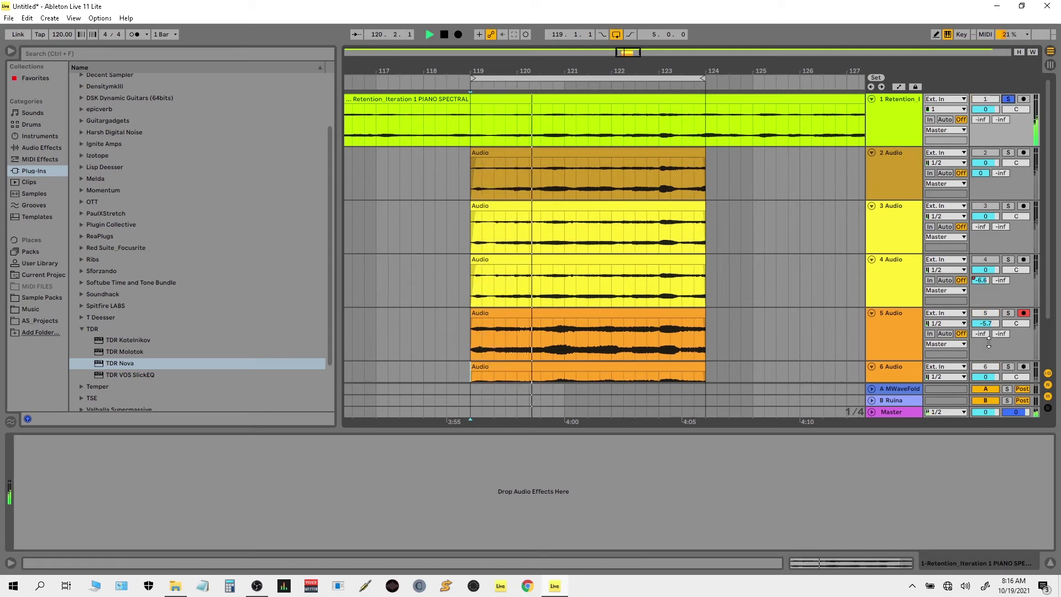
Mute return B for comparison, set the sixth track's send B to -19.4 dB, and solo return B.
scroll(941, 280, "down", 5)
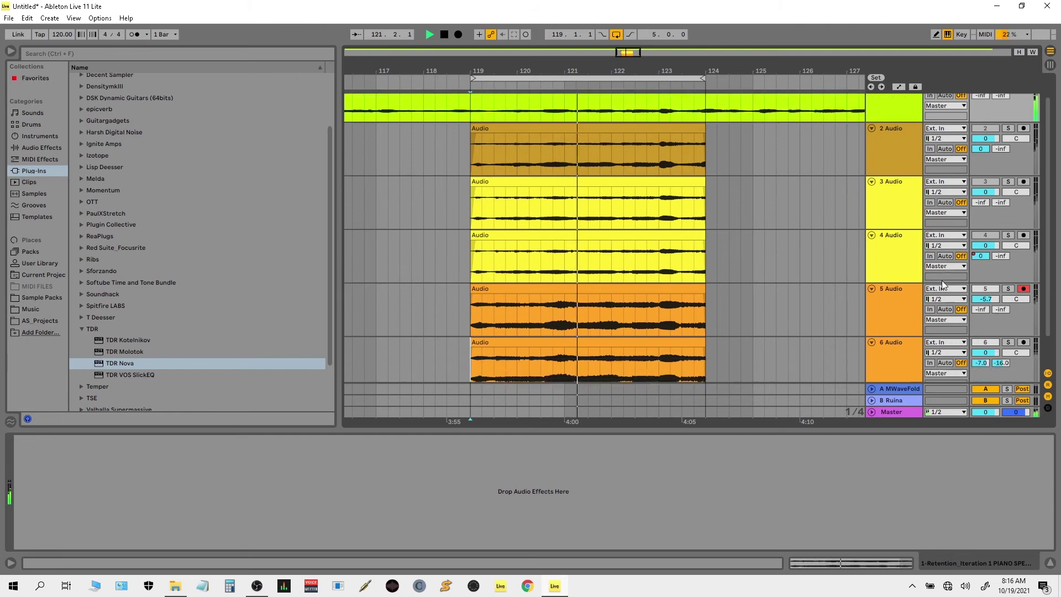
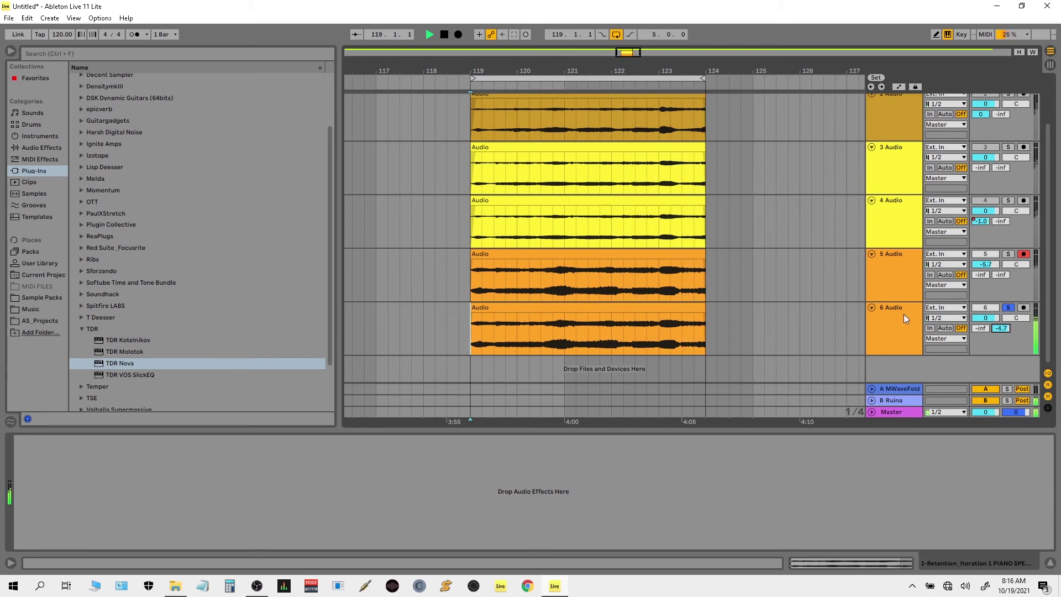
left_click(901, 336)
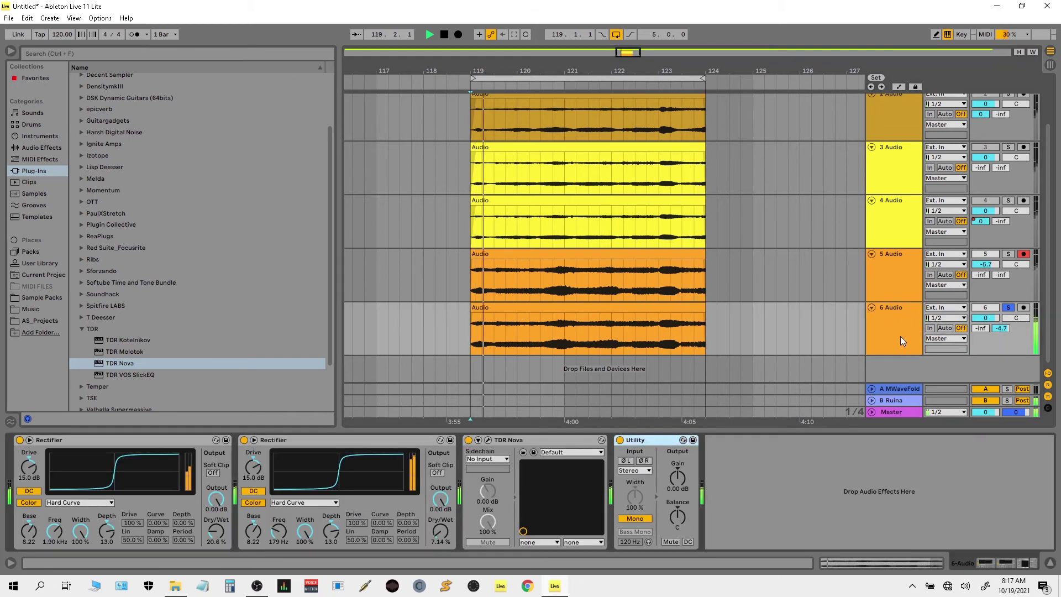
left_click(986, 400)
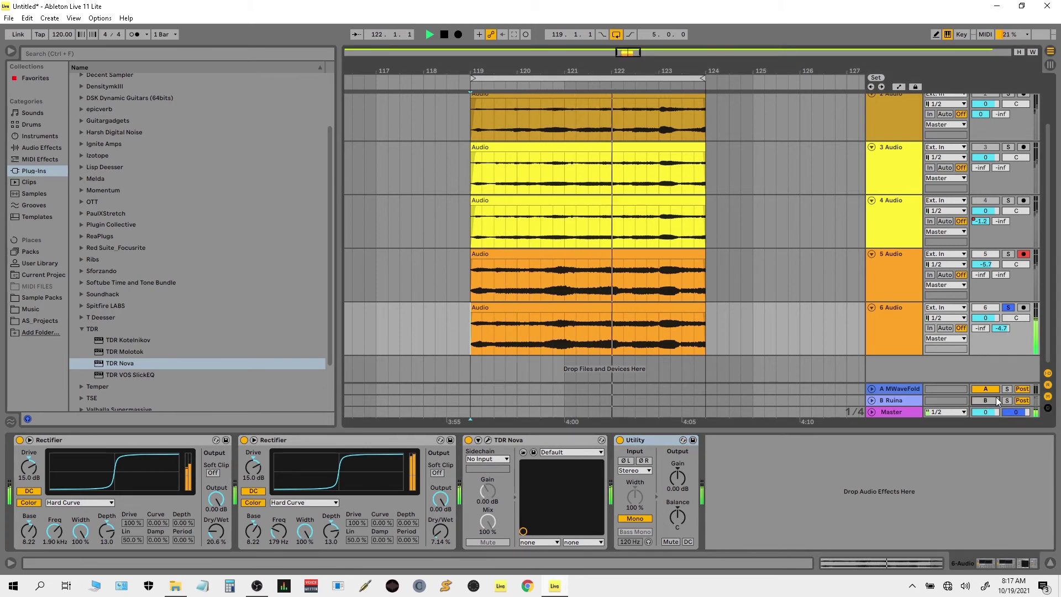
mouse_move(1001, 329)
left_mouse_down()
mouse_move(1001, 376)
mouse_move(1000, 343)
left_mouse_up()
left_click(1007, 400)
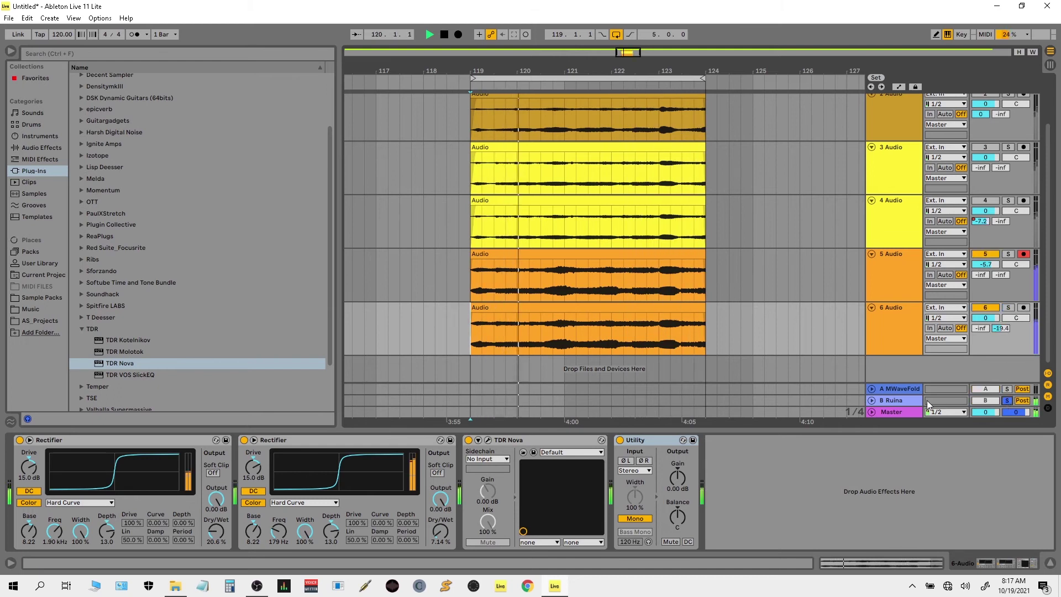
Close the Ruina window and copy the sixth track's mono Utility to return B, after Ruina.
left_click(910, 399)
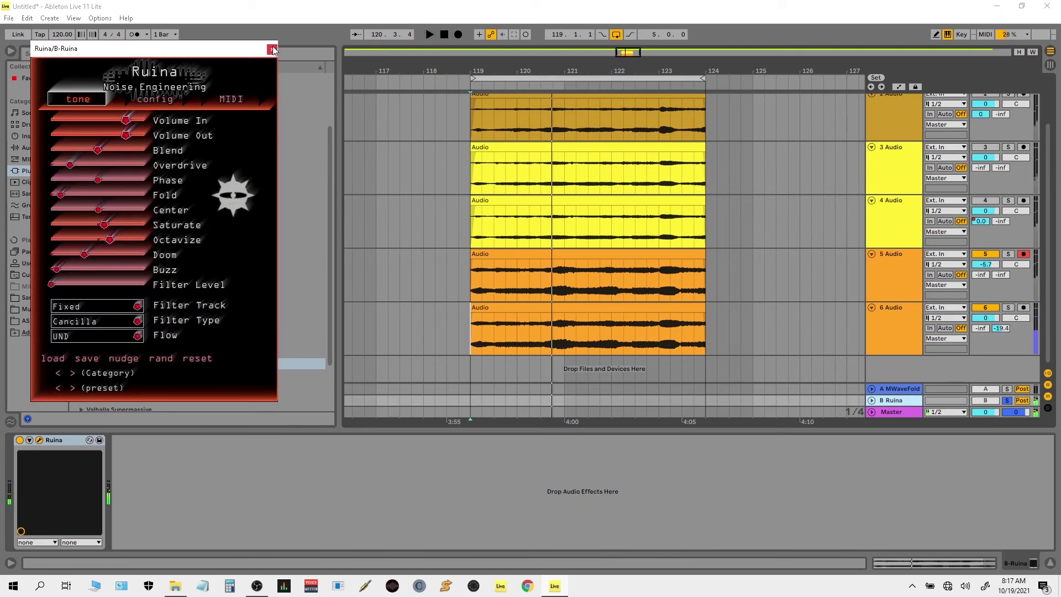
left_click(272, 50)
left_click(892, 267)
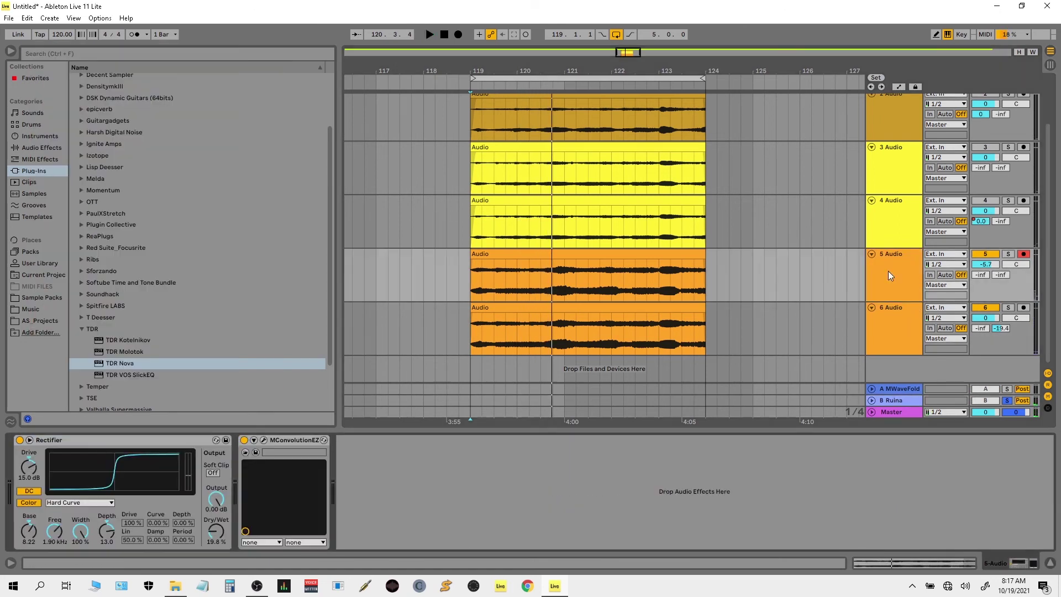
left_click(903, 400)
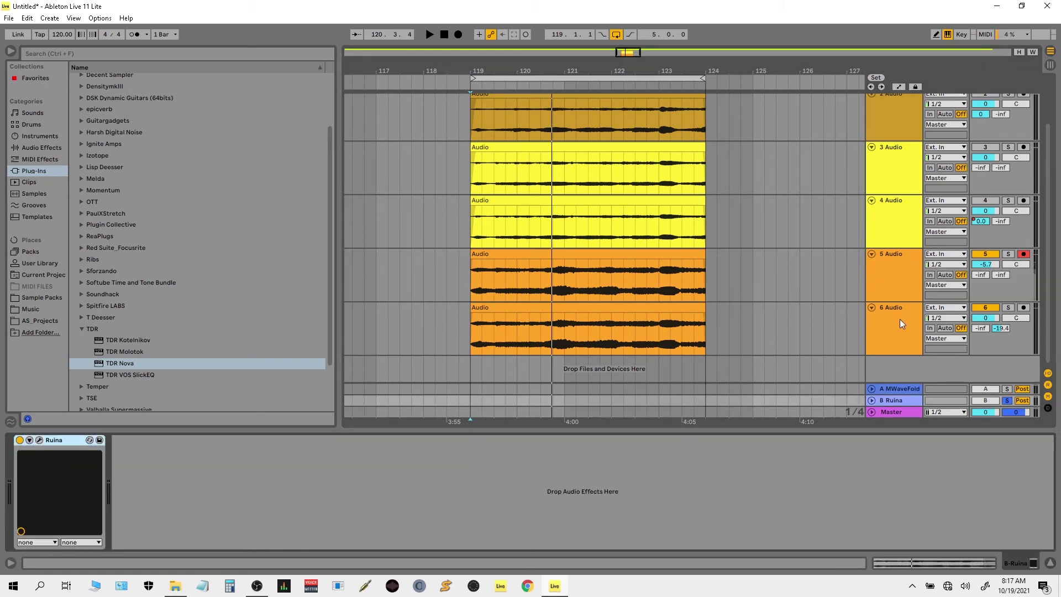
left_click(899, 321)
right_click(641, 440)
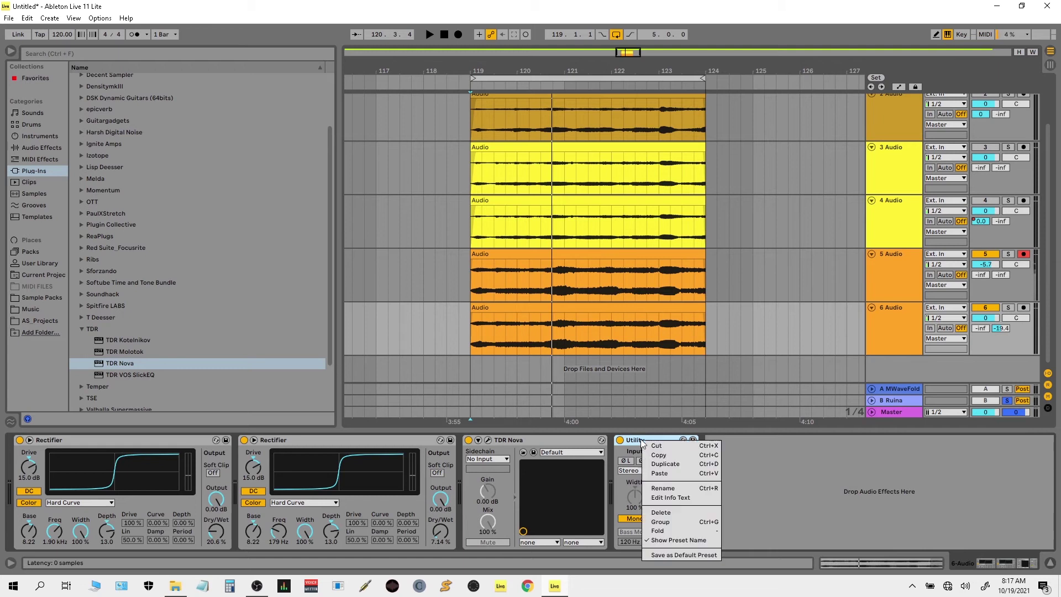
left_click(671, 454)
left_click(913, 400)
right_click(559, 481)
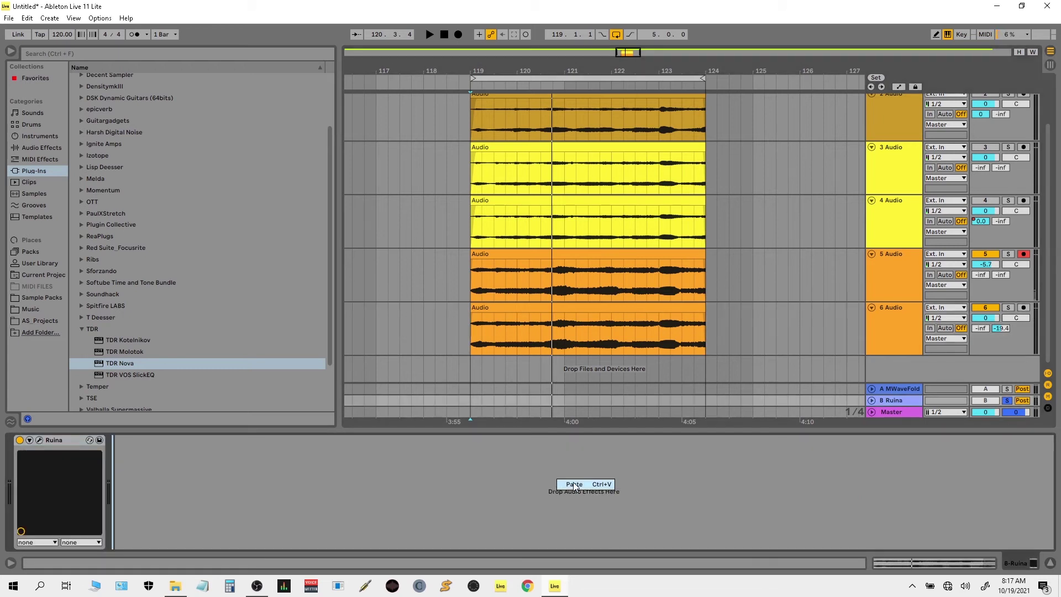
During playback with return B unsoloed, compare with the fifth track muted, reactivate it, and set the sixth track's send B to -13.4 dB.
key("space")
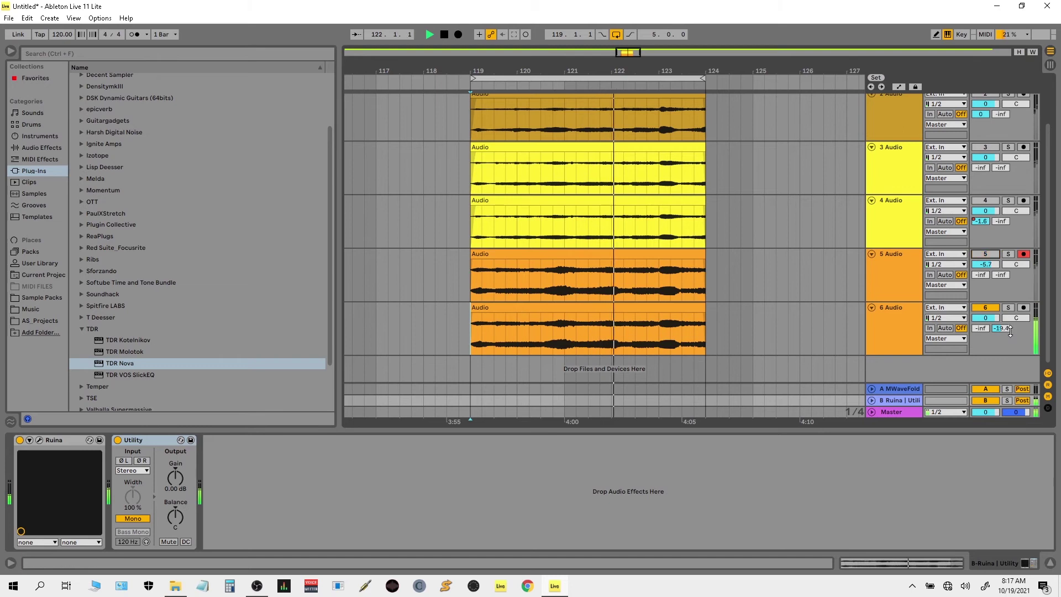
left_click(992, 254)
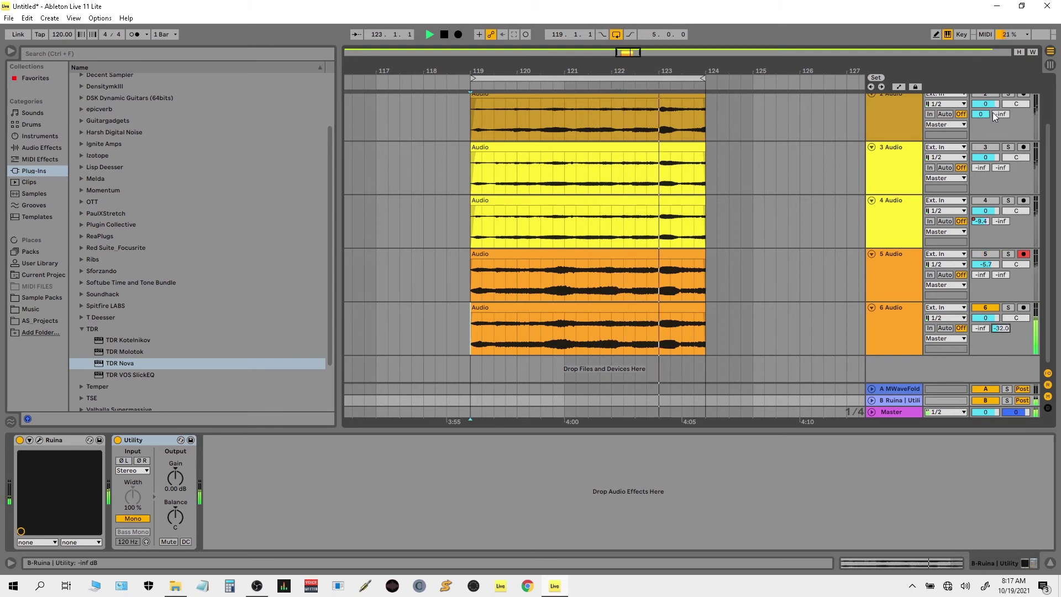
scroll(993, 112, "up", 2)
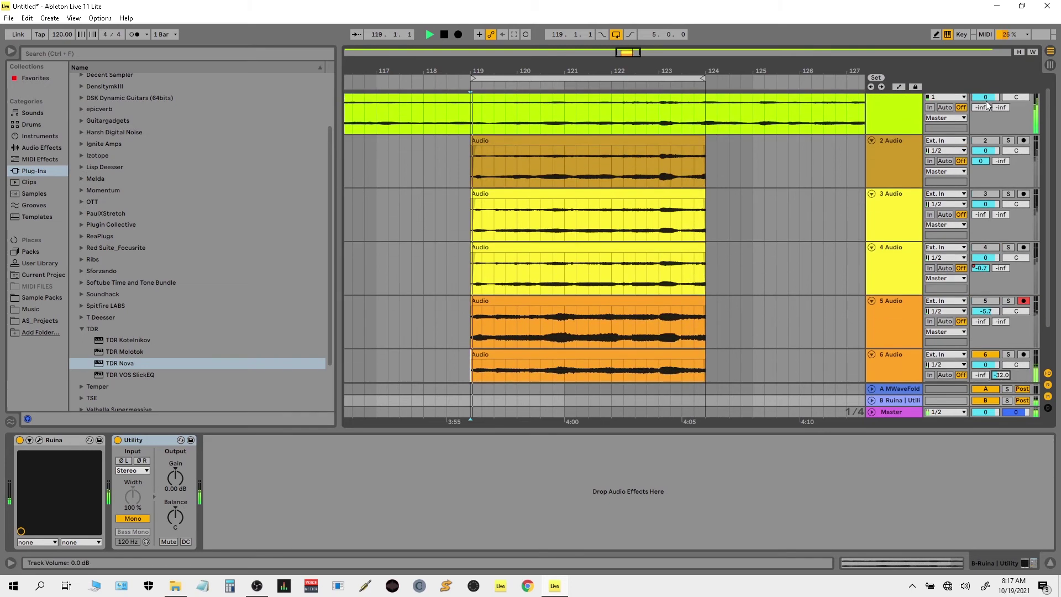
scroll(986, 103, "up", 1)
scroll(988, 286, "down", 3)
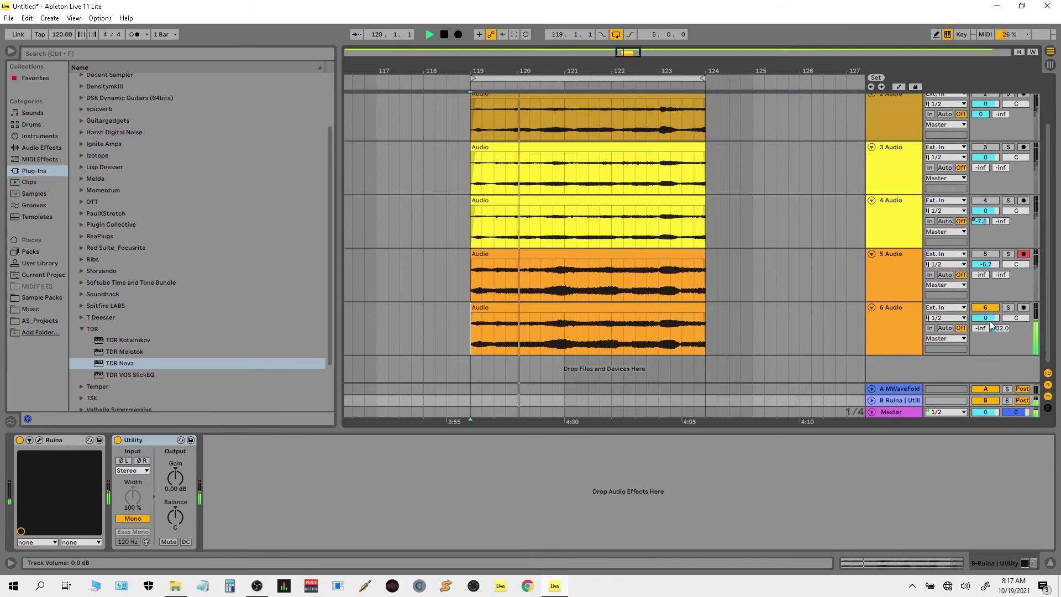
left_click_drag(1001, 328, 998, 255)
left_click(998, 255)
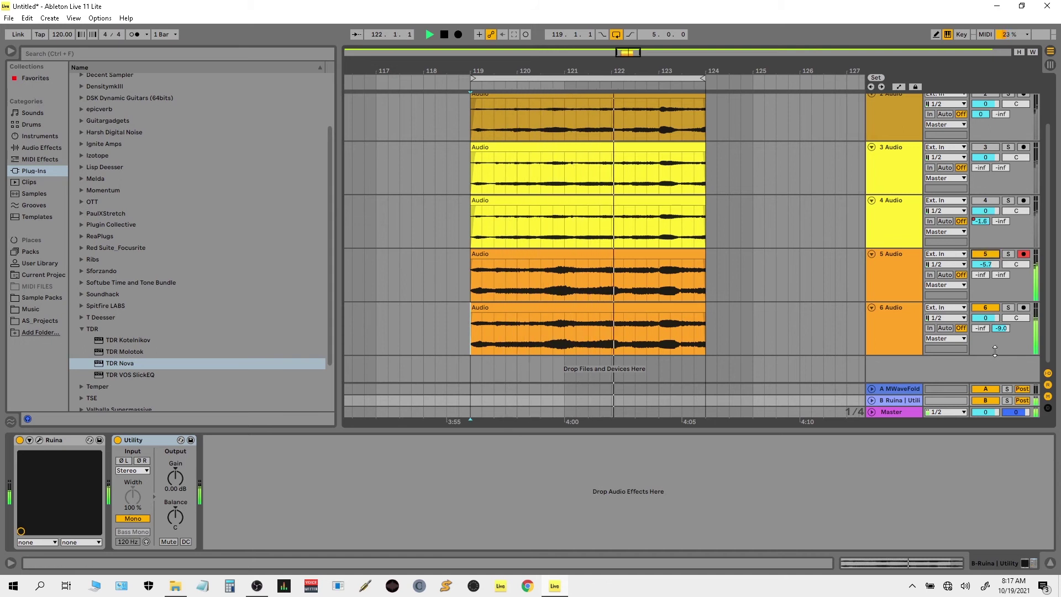
mouse_move(1002, 329)
left_mouse_down()
mouse_move(1002, 359)
mouse_move(1006, 328)
left_mouse_up()
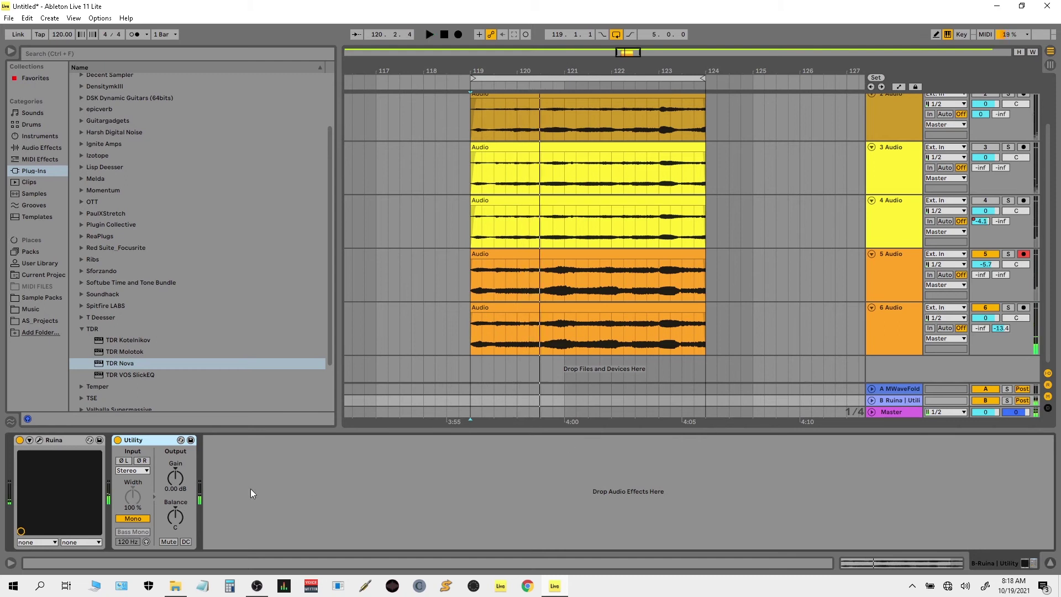
Turn off Mono on return B's Utility, set its width to 50%, and play the loop.
left_click(137, 520)
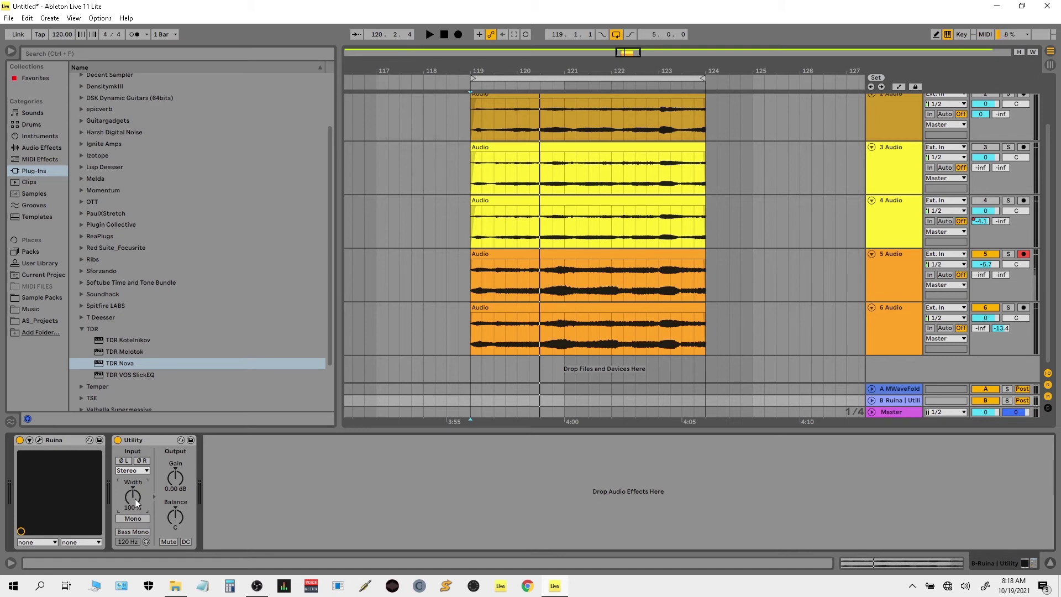
type("50")
left_click(1007, 400)
key("space")
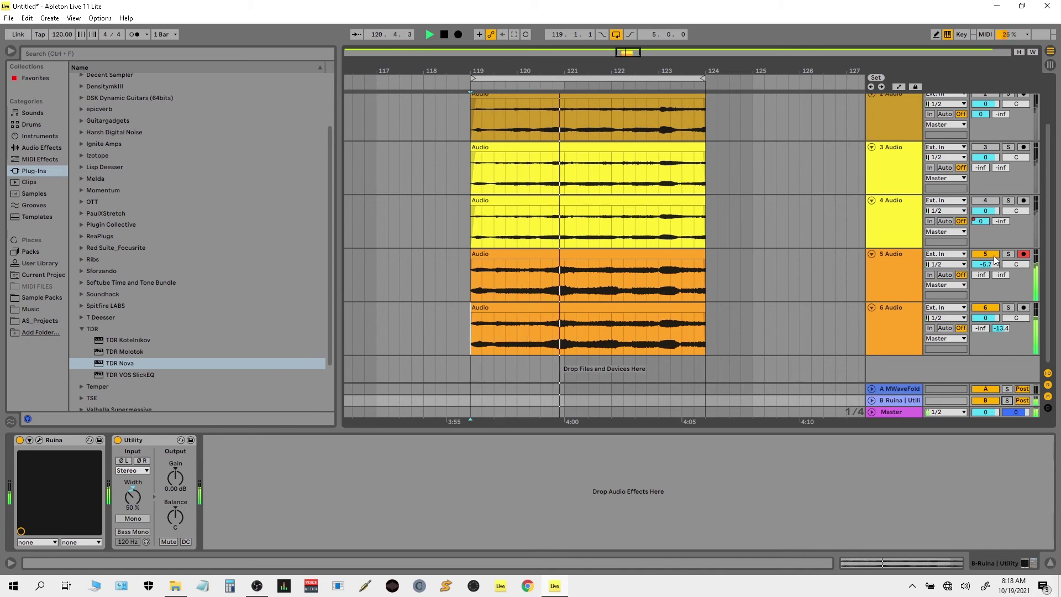
Set send B to -23.7 dB on the sixth track and -46.0 dB on the fifth, and reactivate the fifth track.
mouse_move(1003, 334)
left_mouse_down()
mouse_move(1003, 357)
mouse_move(1000, 329)
left_mouse_up()
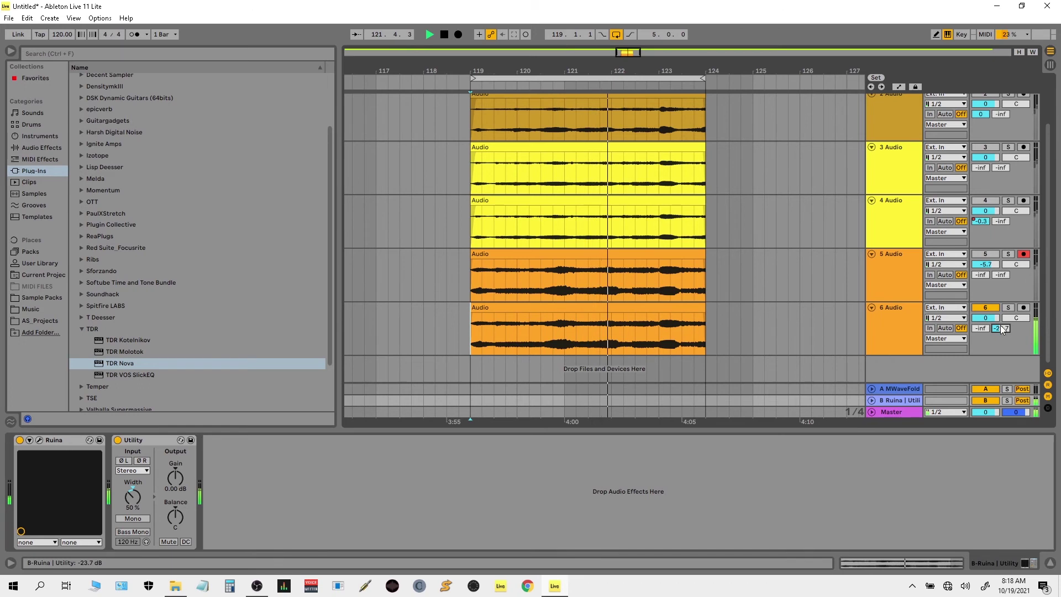
left_click_drag(1000, 273, 1001, 274)
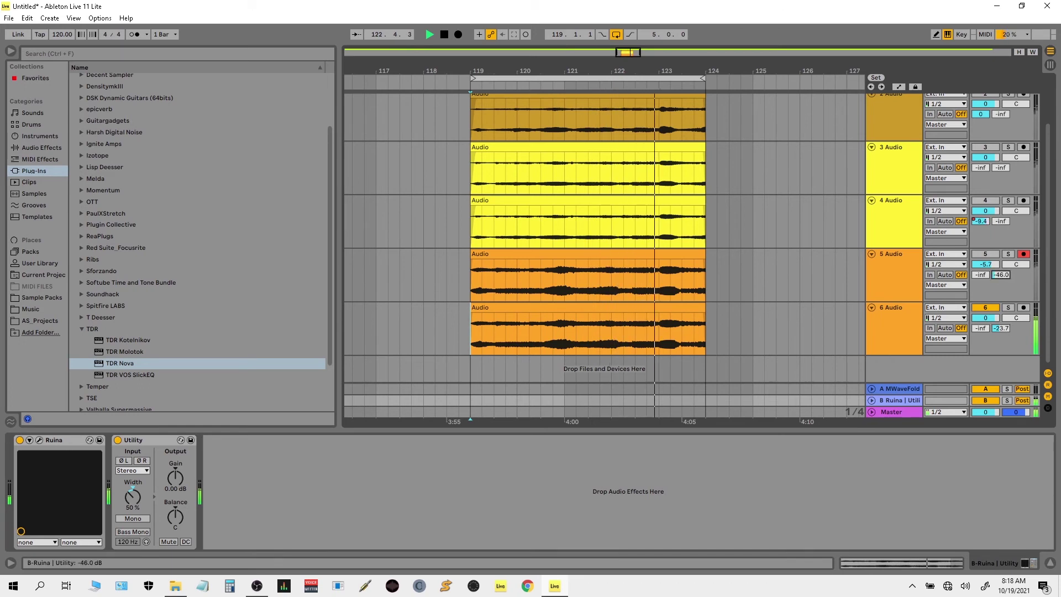
left_click(994, 254)
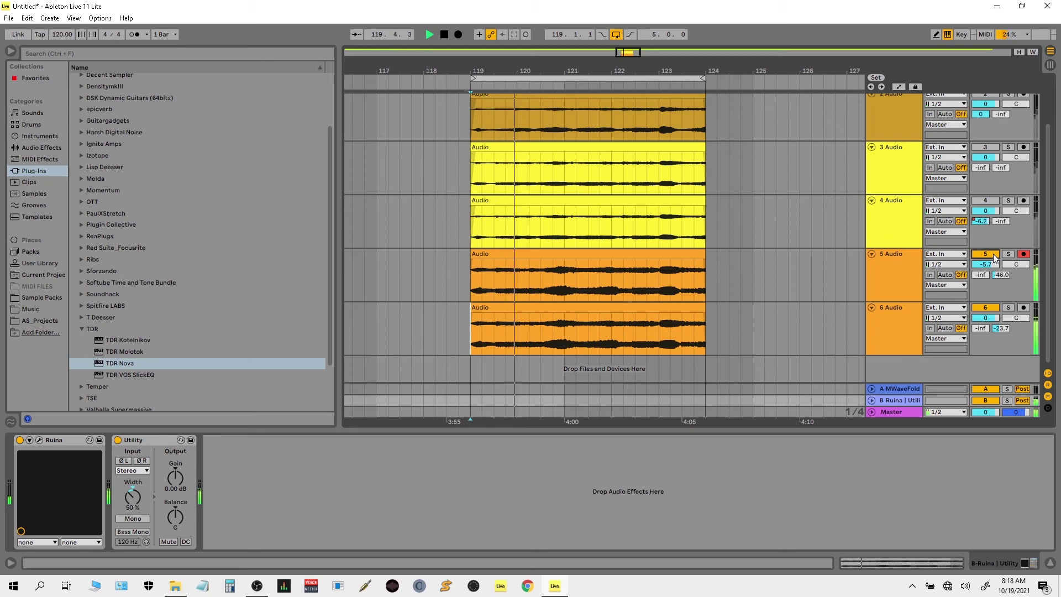
Inspect the fifth track's MConvolutionEZ settings, then close the plug-in window and hide the device chain.
left_click(906, 257)
left_click(264, 440)
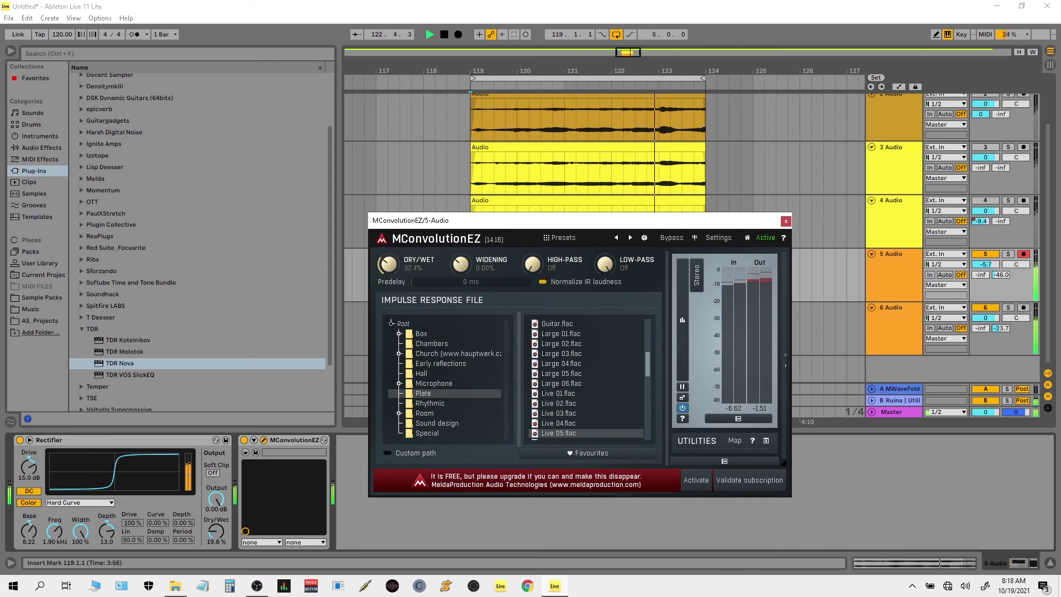
left_click(785, 222)
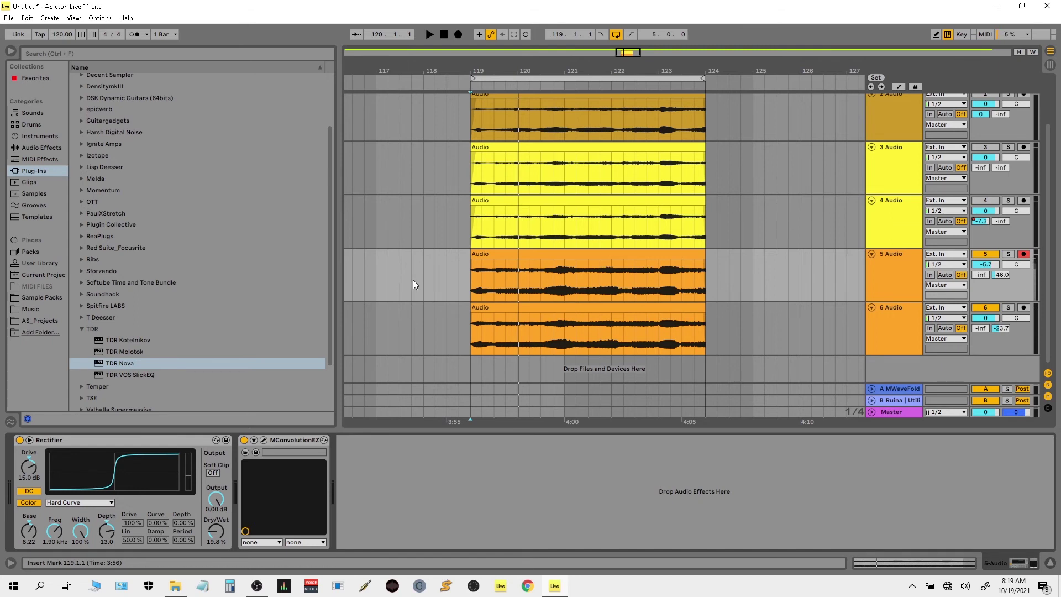
left_click(1049, 564)
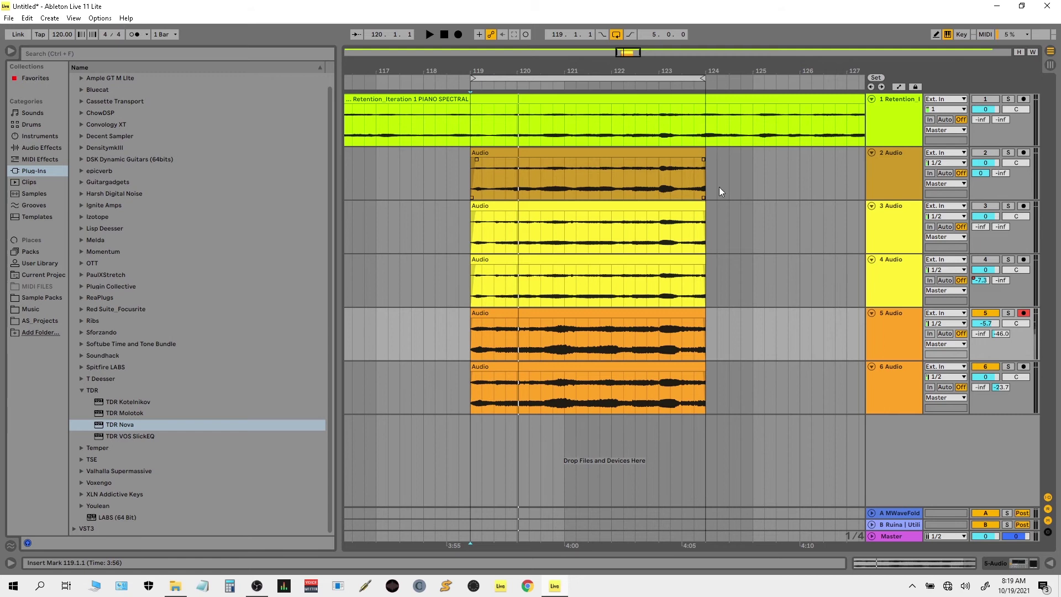
Copy return A's full chain, MWaveFolder, MConvolutionEZ and the second MWaveFolder, to the first piano track.
double_click(895, 122)
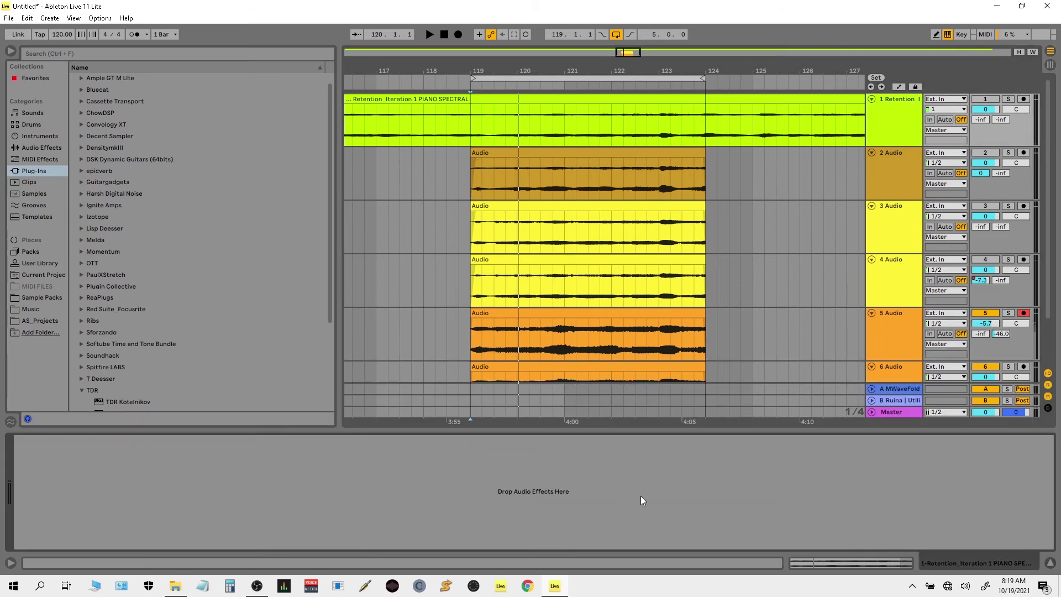
left_click(897, 388)
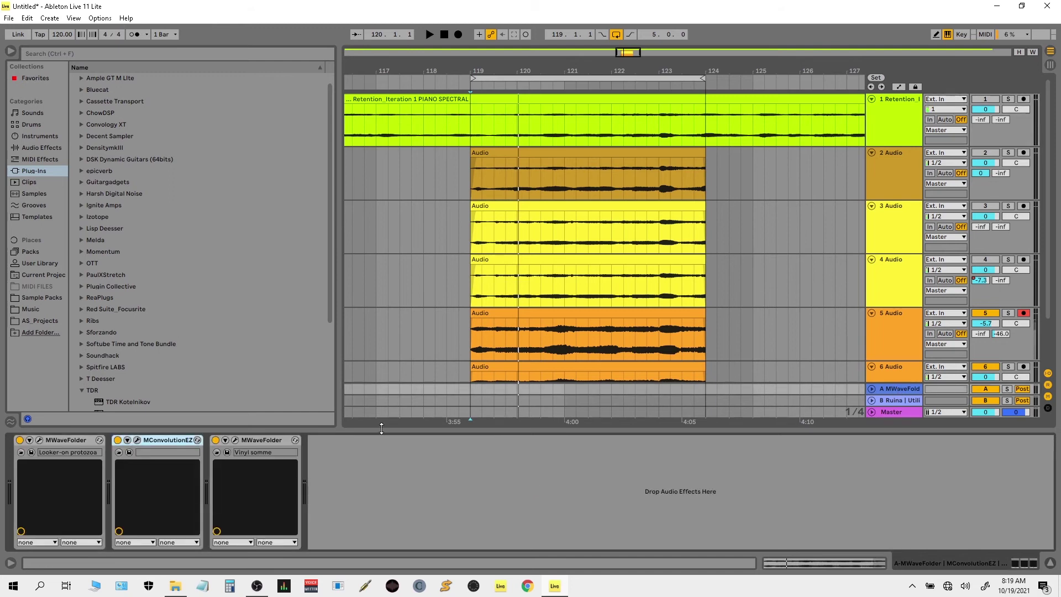
left_click(59, 440)
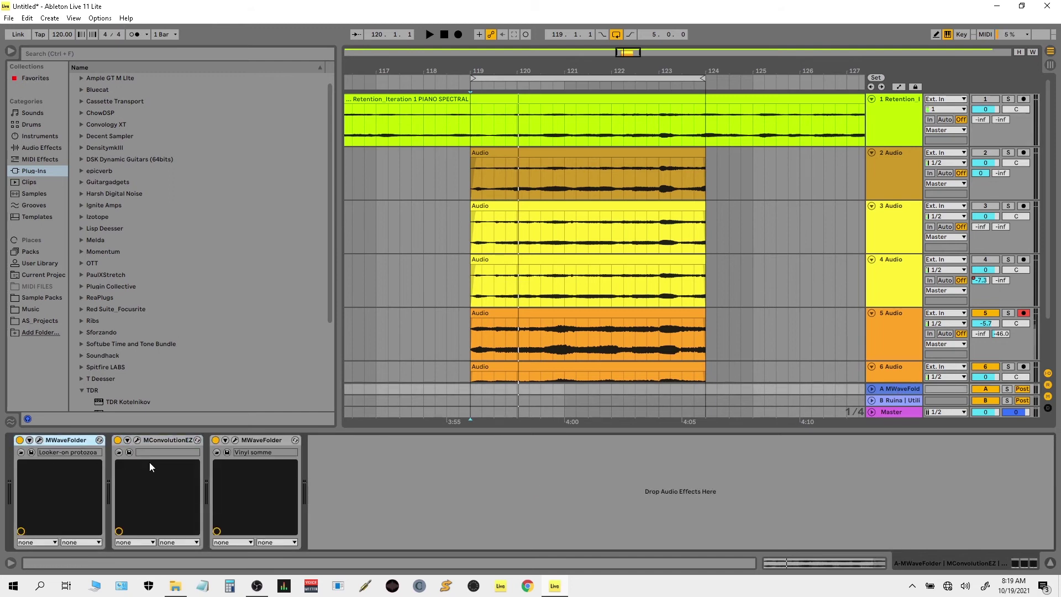
left_click(246, 441, "shift")
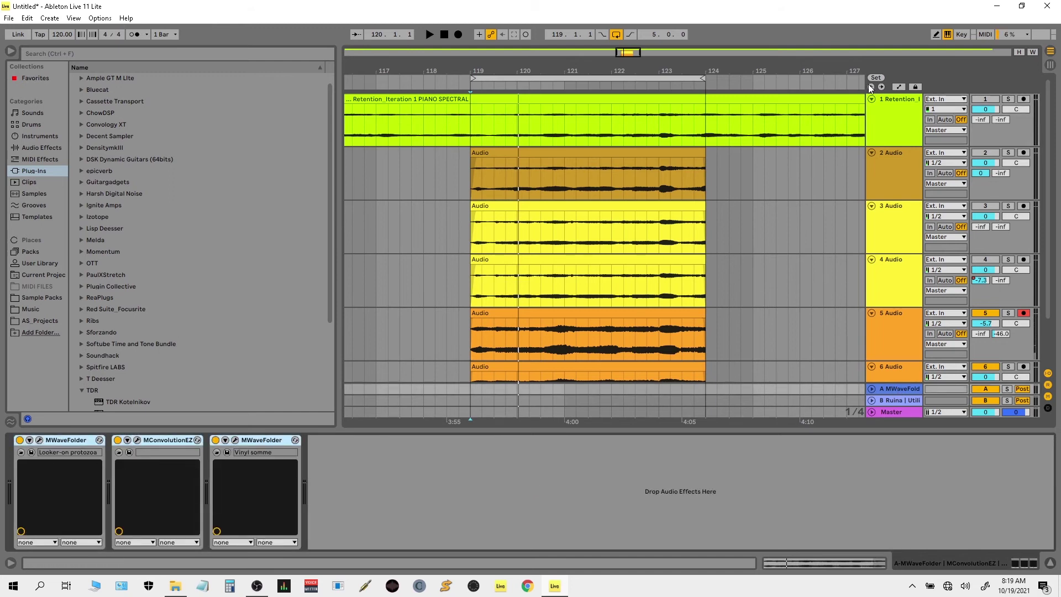
left_click(880, 115)
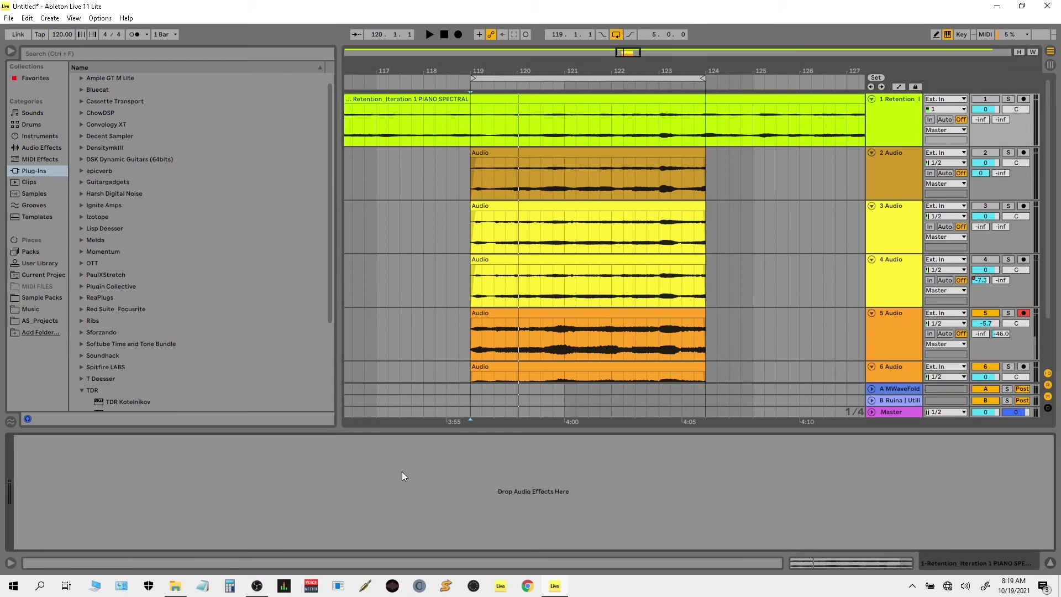
key("ctrl+v")
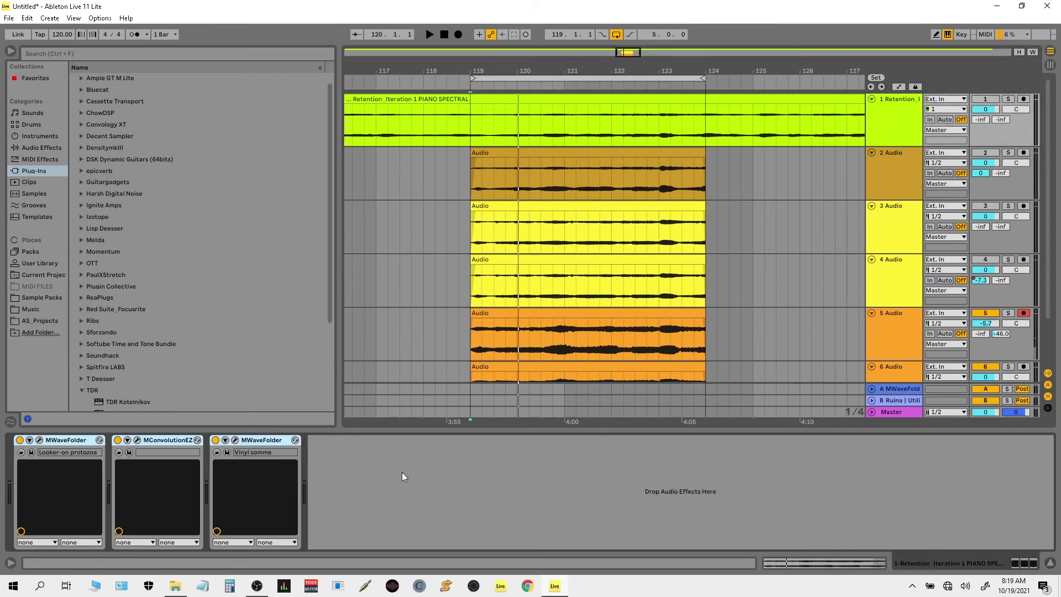
Copy Ruina from return B to the end of the first track's device chain.
left_click(912, 402)
left_click(75, 442)
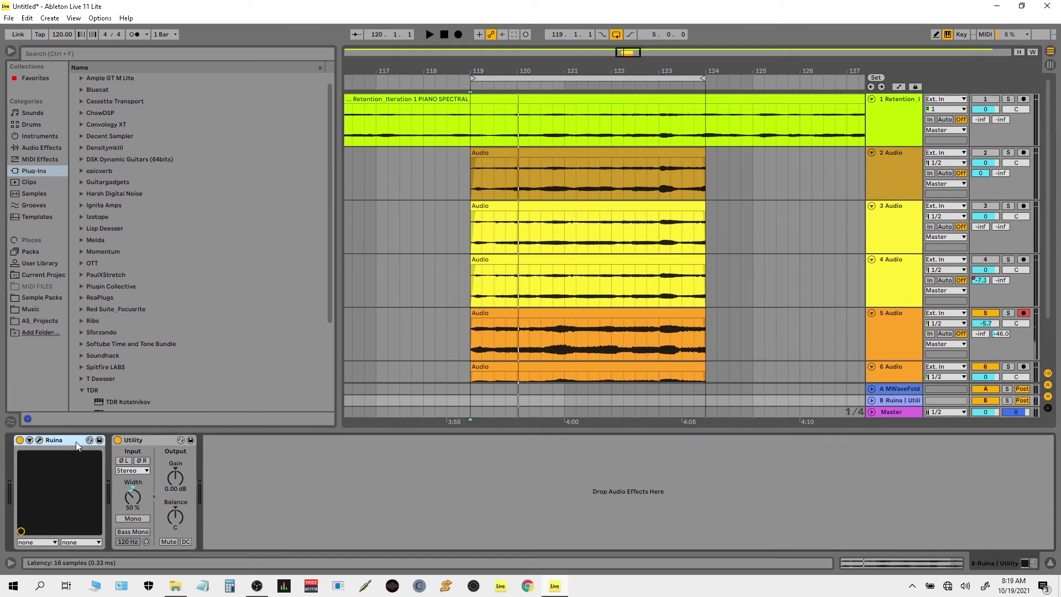
left_click(877, 125)
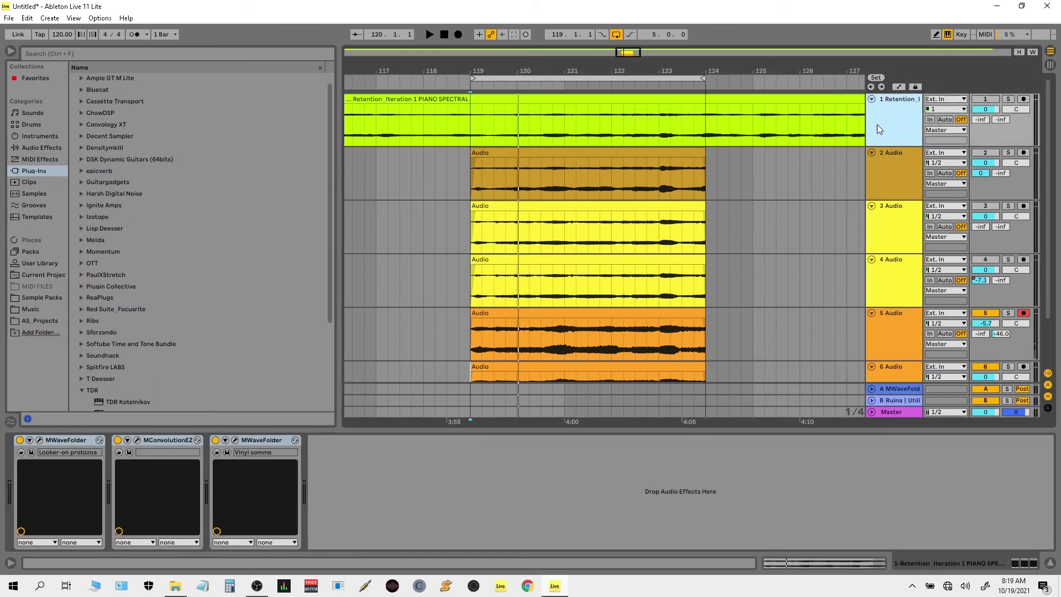
left_click(468, 512)
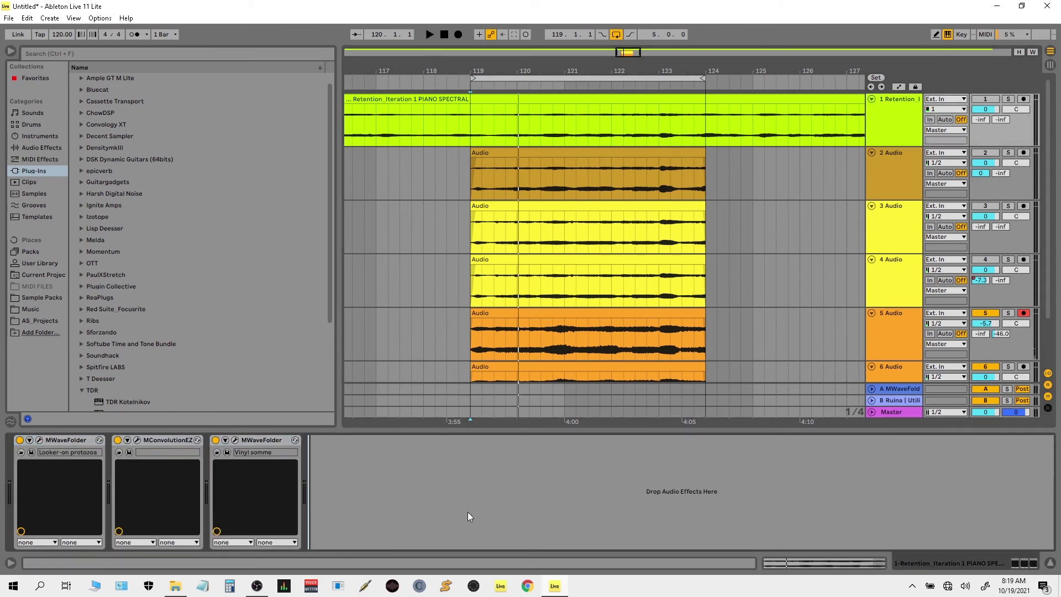
key("ctrl+v")
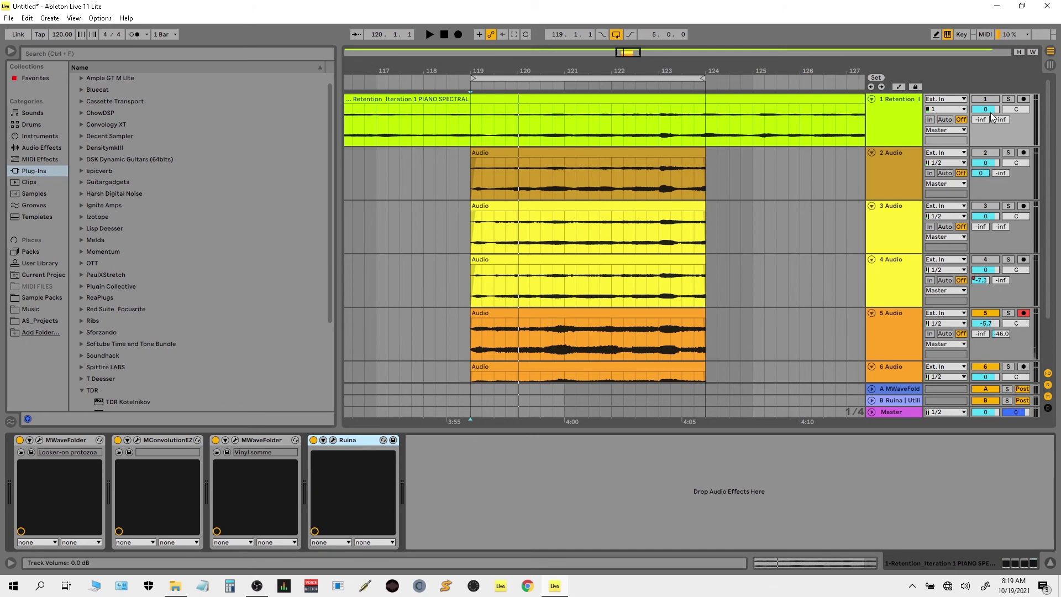
Solo the first track, play the loop through its copied effects, and set its volume to -8.5 dB.
left_click_drag(991, 112, 991, 133)
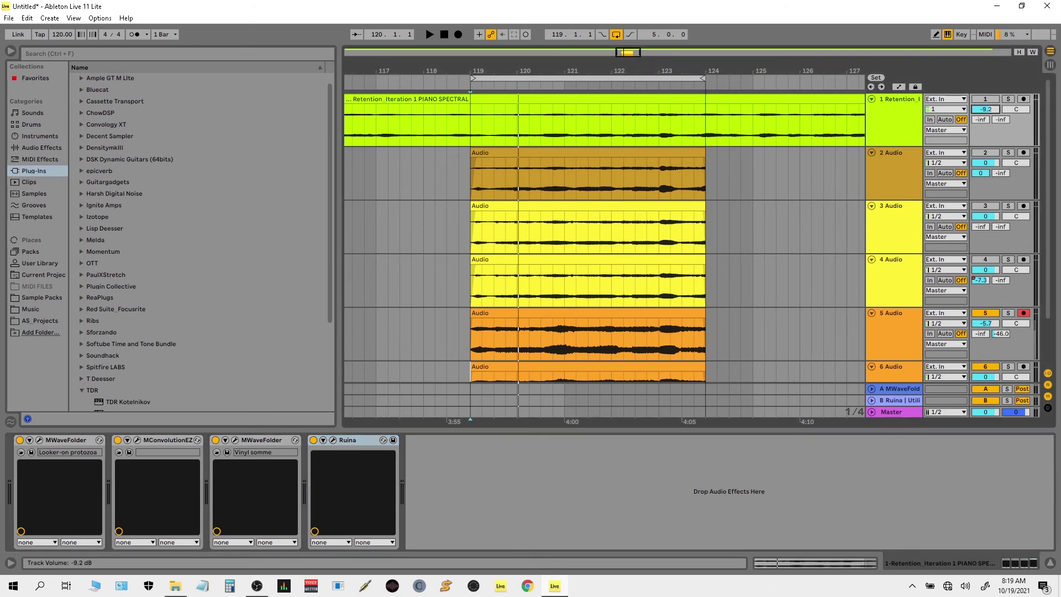
left_click(1009, 100)
key("space")
left_click_drag(987, 109, 986, 107)
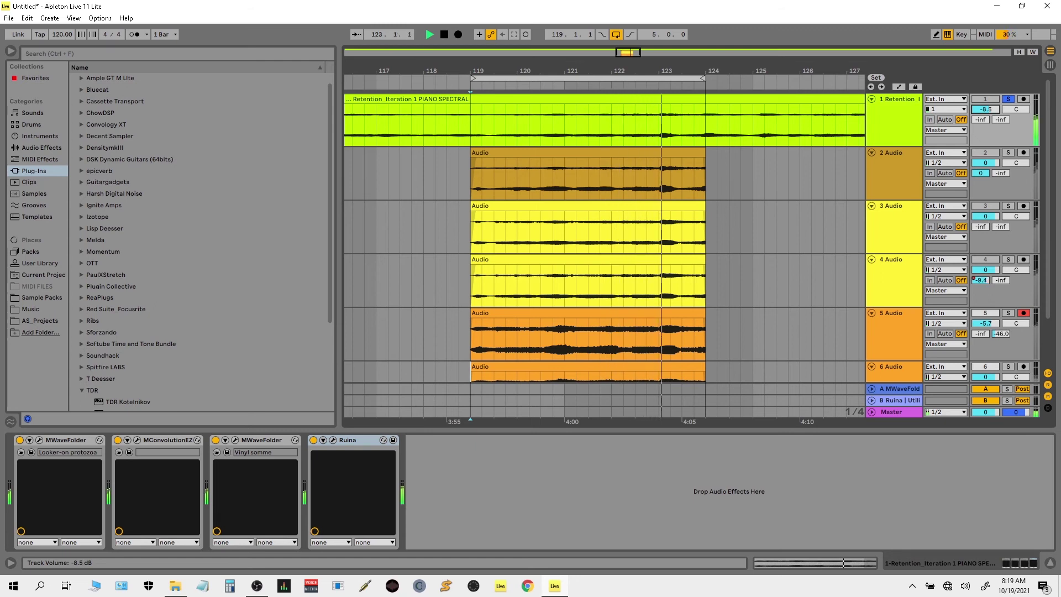
key("space")
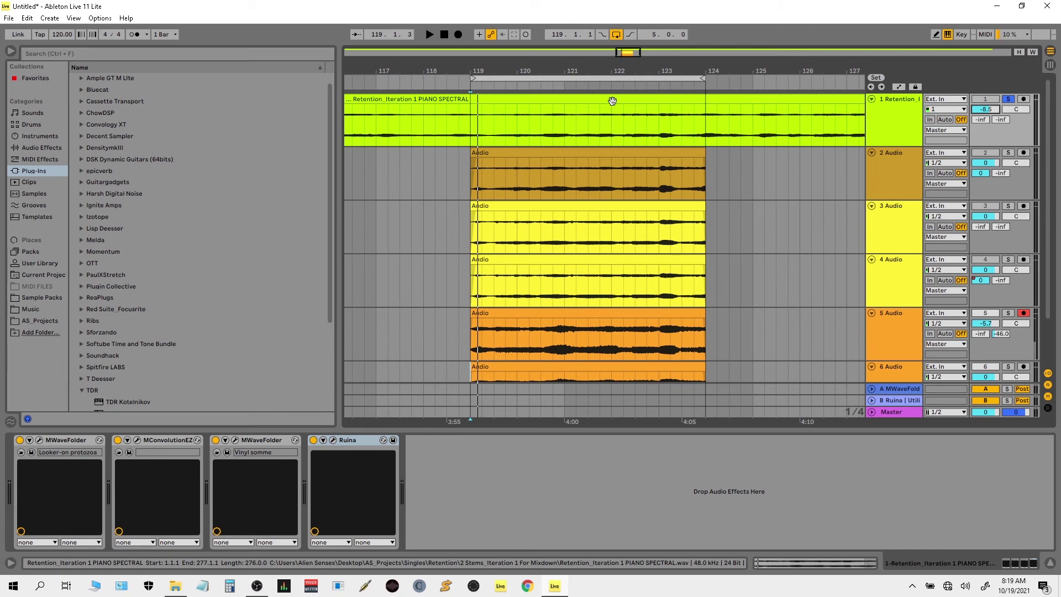
Play the processed loop again, and transpose the first track's piano clip to -12 semitones.
key("minus")
key("space")
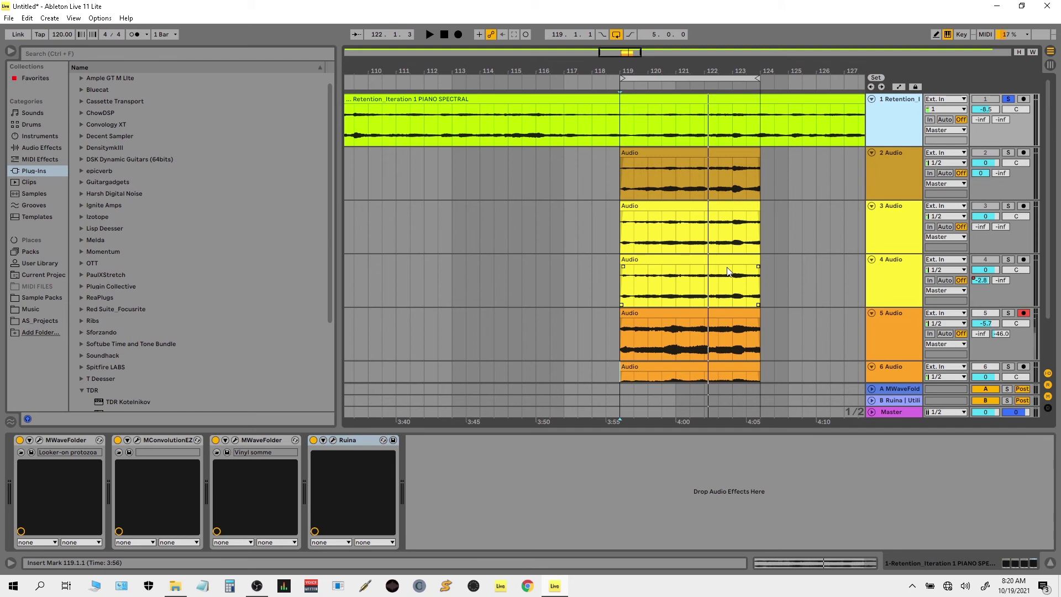
double_click(709, 100)
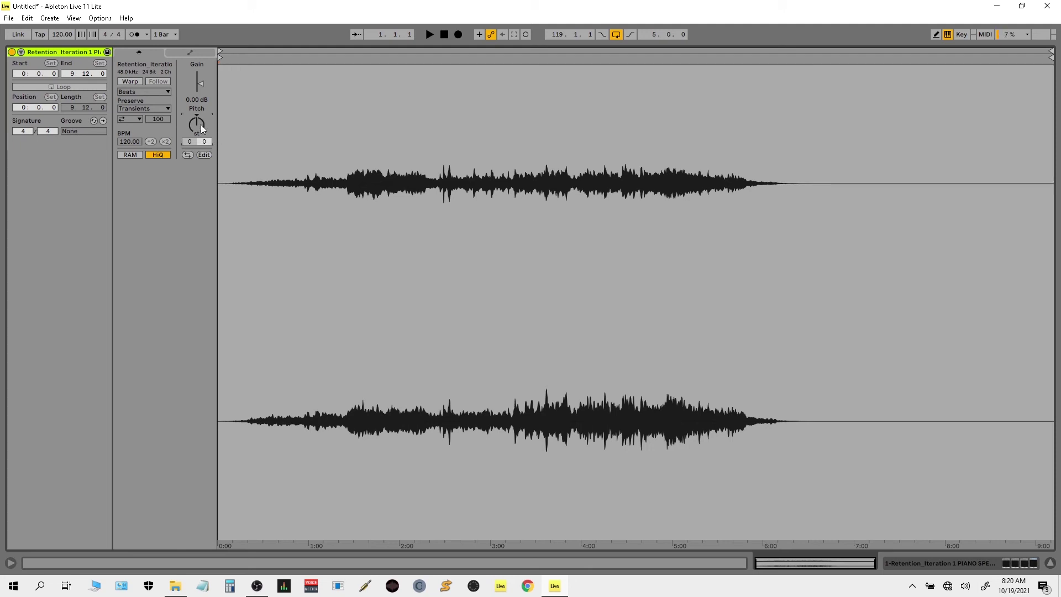
left_click_drag(201, 124, 201, 161)
left_click(1050, 563)
Play the transposed piano from bar 119 and raise the first track's volume to -3.2 dB.
key("space")
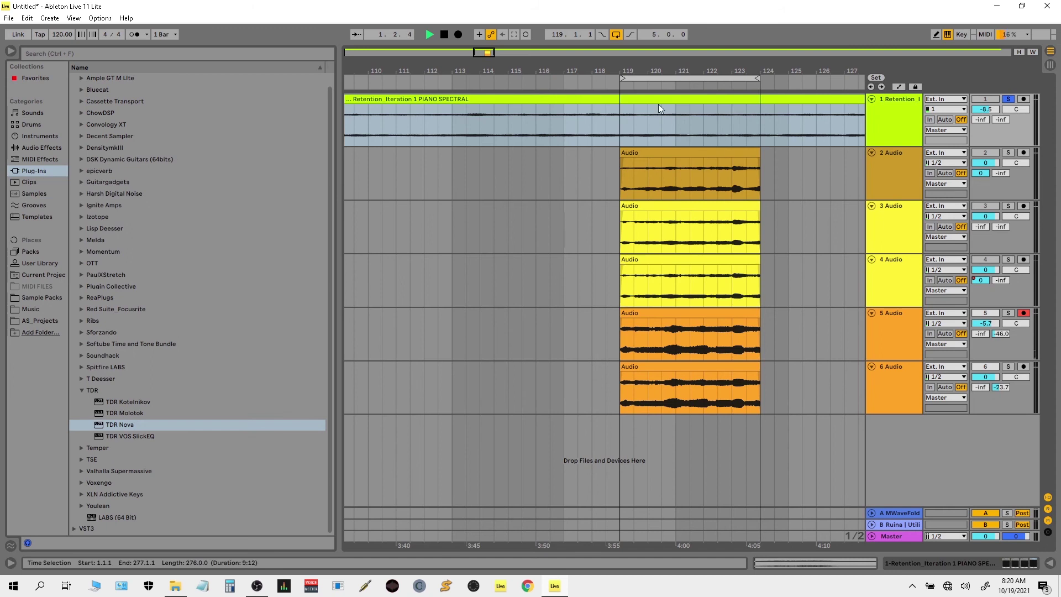
left_click(617, 124)
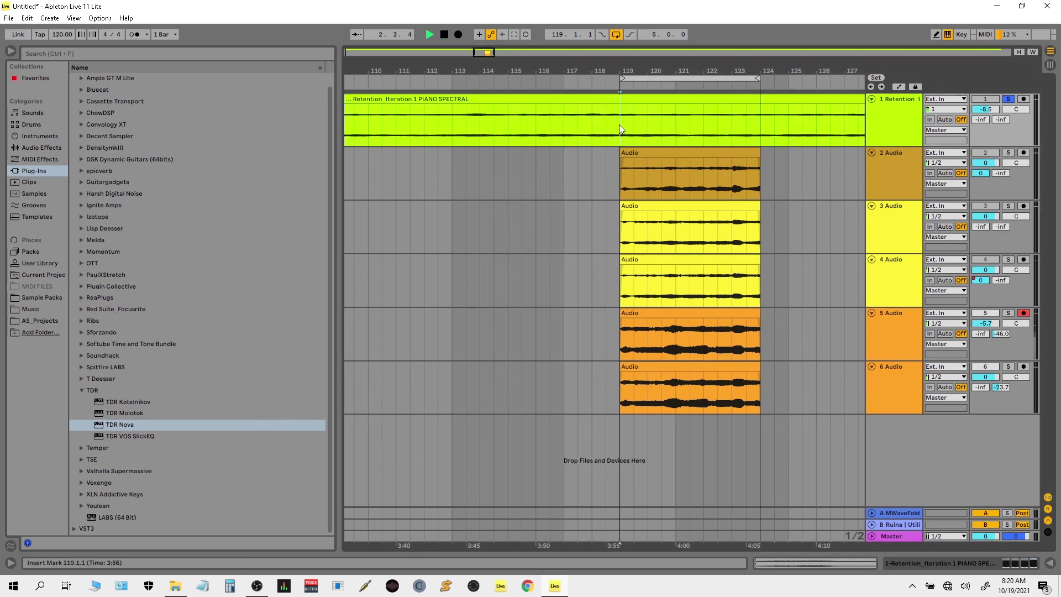
key("space")
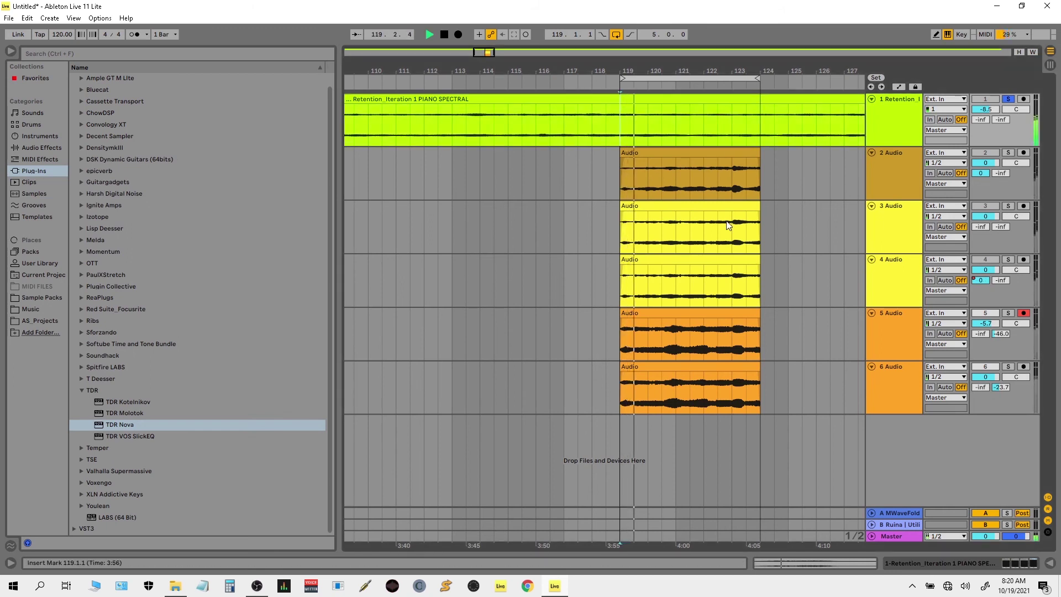
double_click(901, 115)
left_click_drag(993, 107, 993, 95)
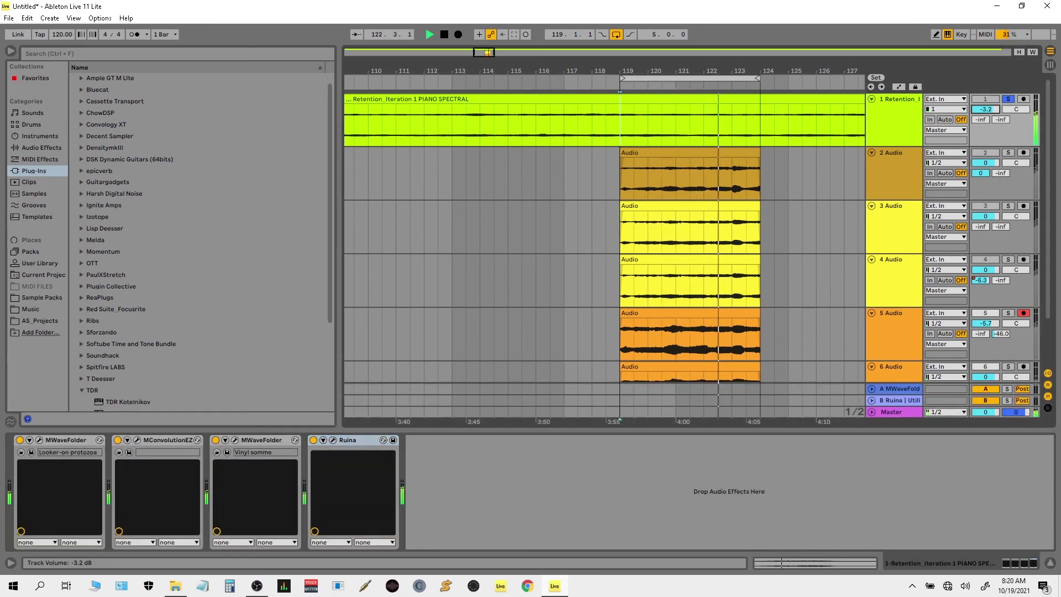
Transpose the first track's piano clip to -24 semitones and close the clip view.
double_click(663, 100)
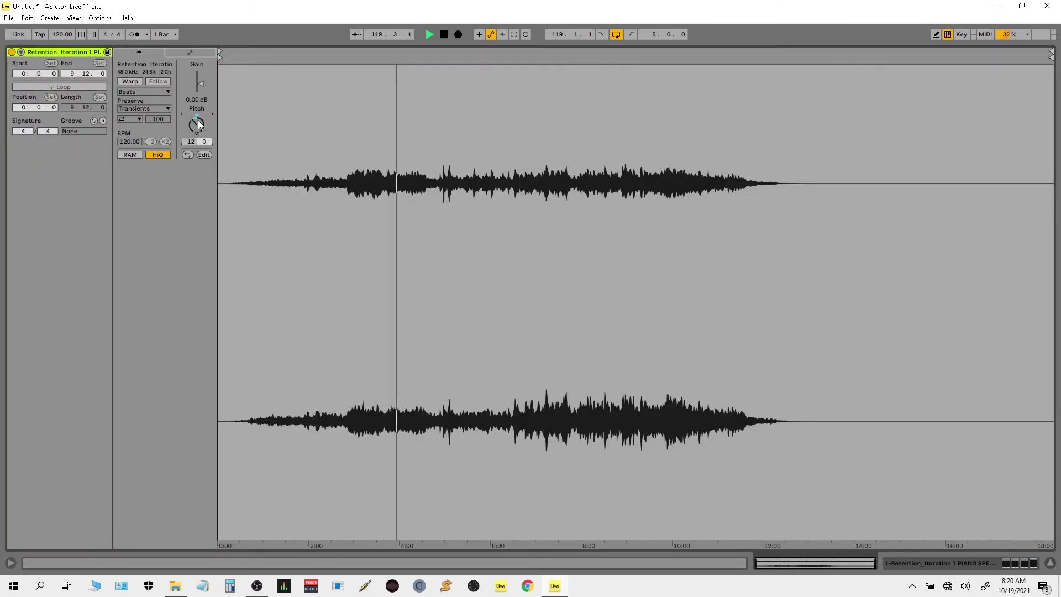
type("24")
key("Return")
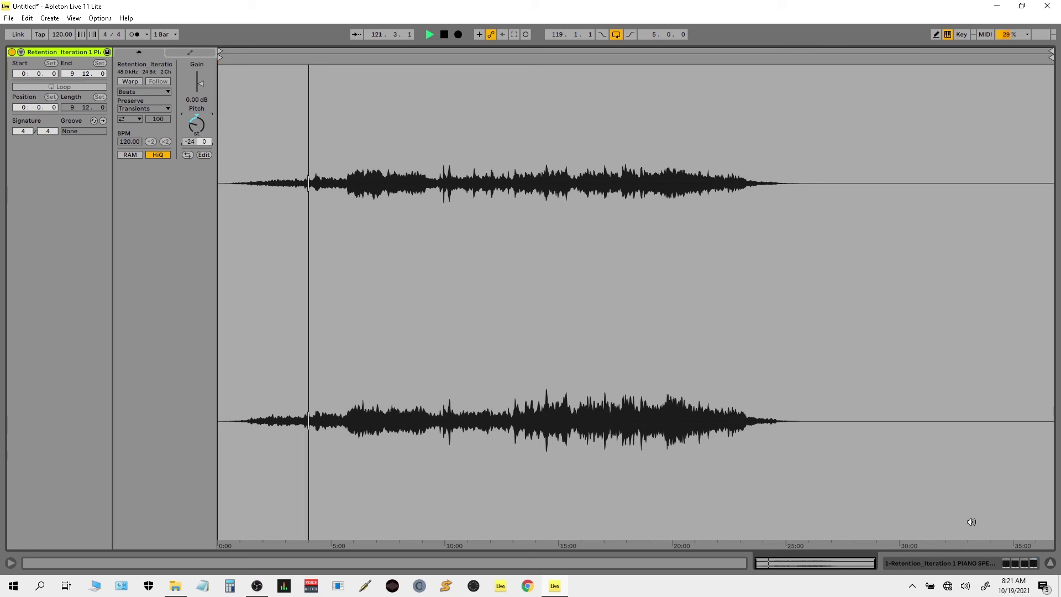
left_click(1050, 564)
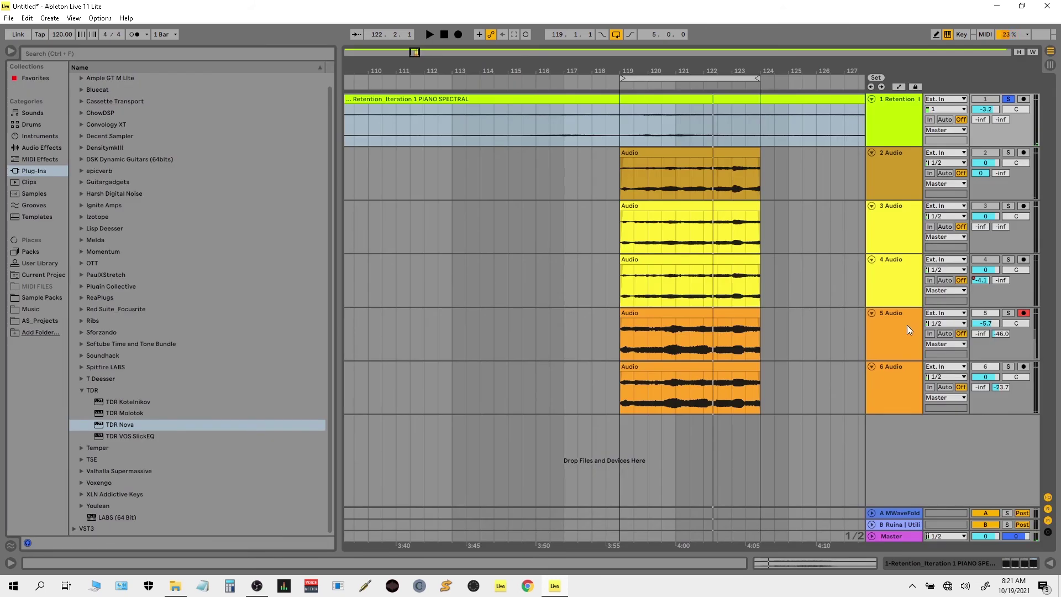
Solo the sixth track instead of the first, play its resampled loop, and hide the browser.
left_click(891, 174)
left_click(1007, 367)
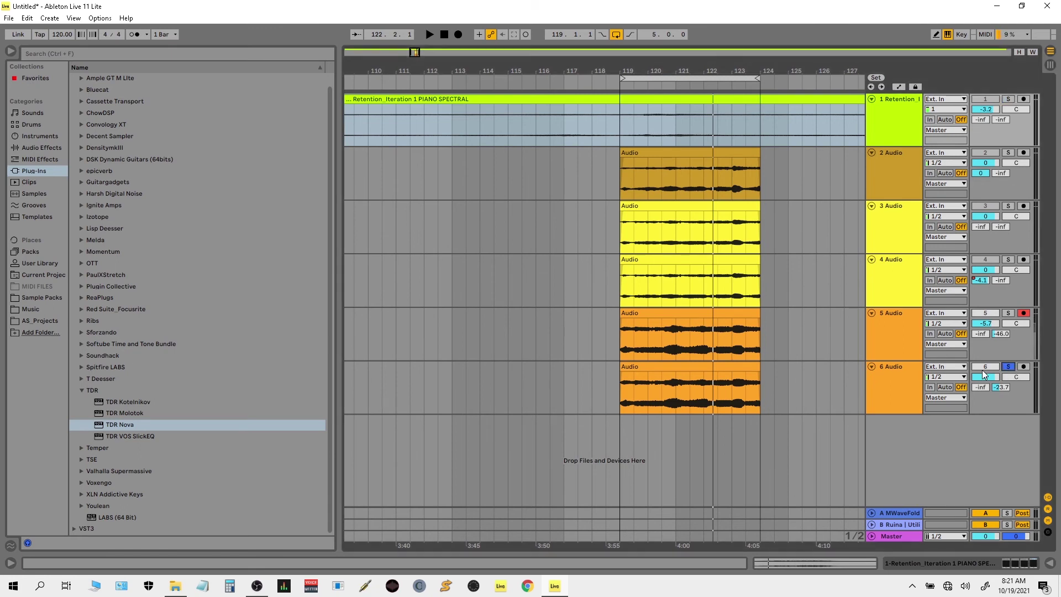
left_click(637, 369)
key("space")
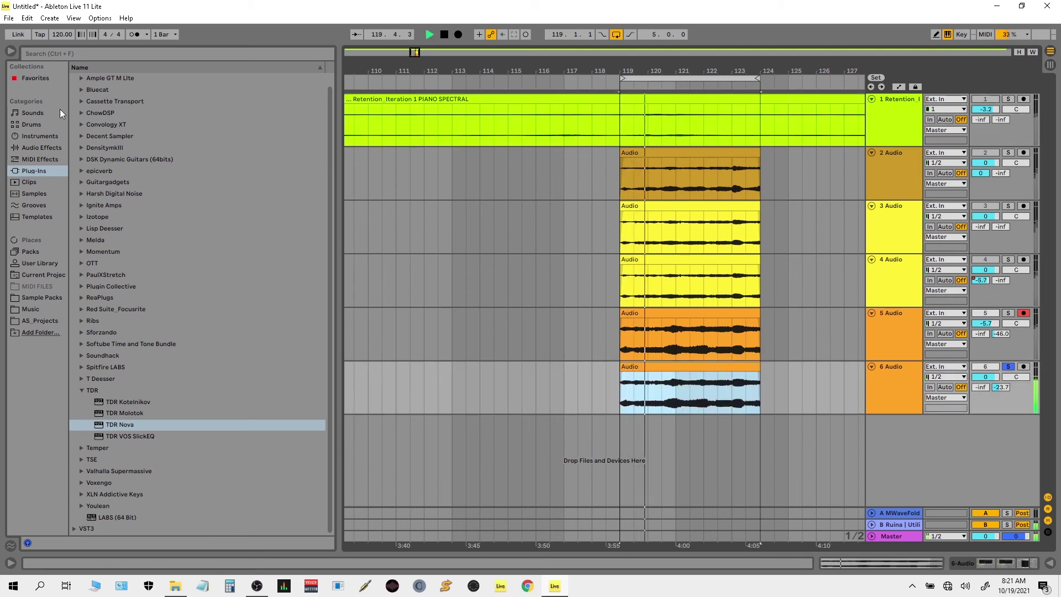
left_click(10, 52)
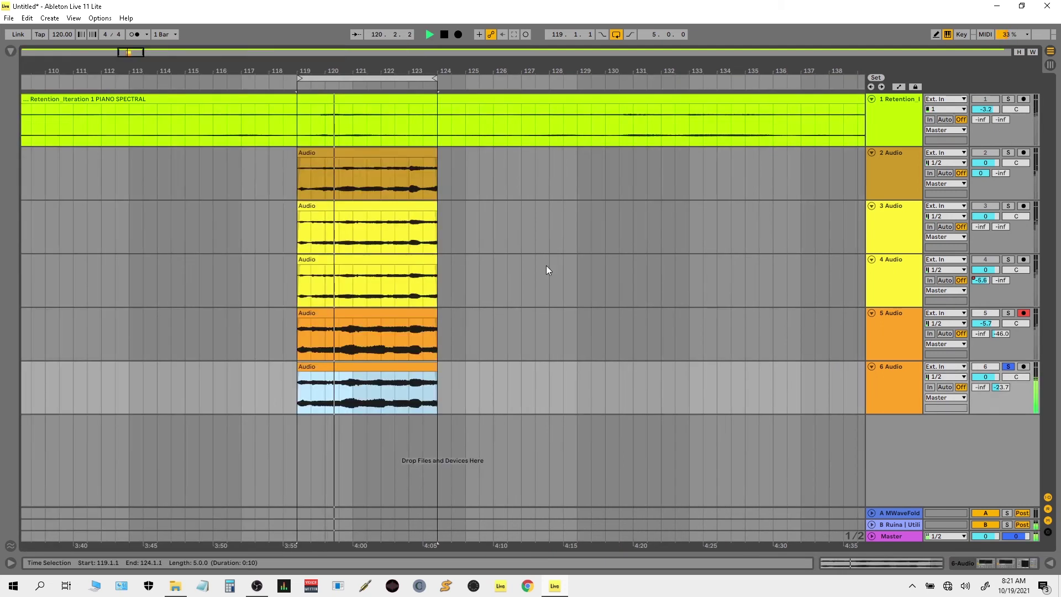
Unsolo the sixth track and set its send B to -16.6 dB during playback.
left_click(1008, 367)
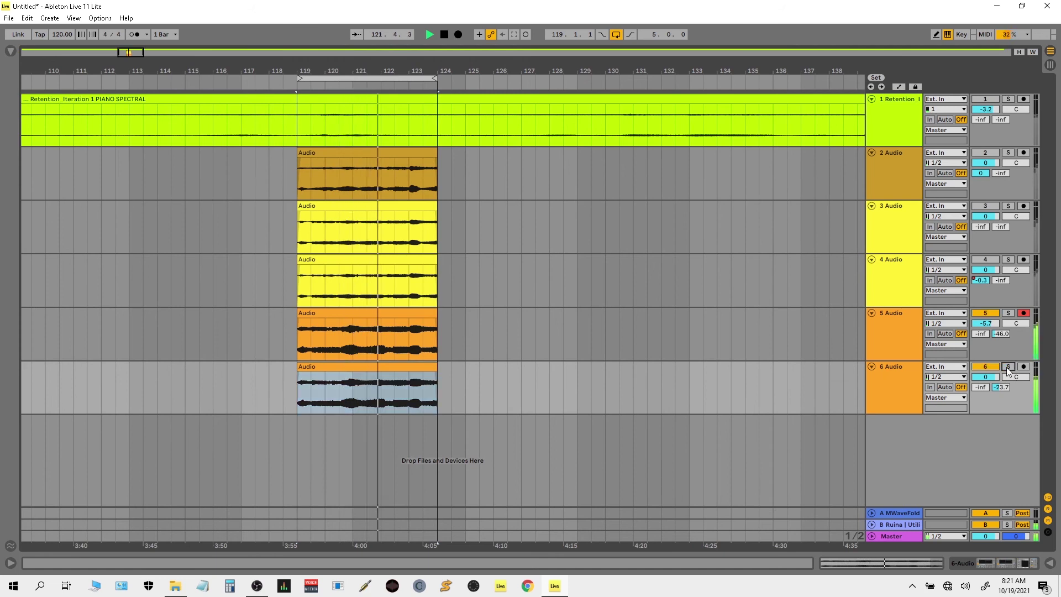
left_click_drag(1004, 386, 1005, 372)
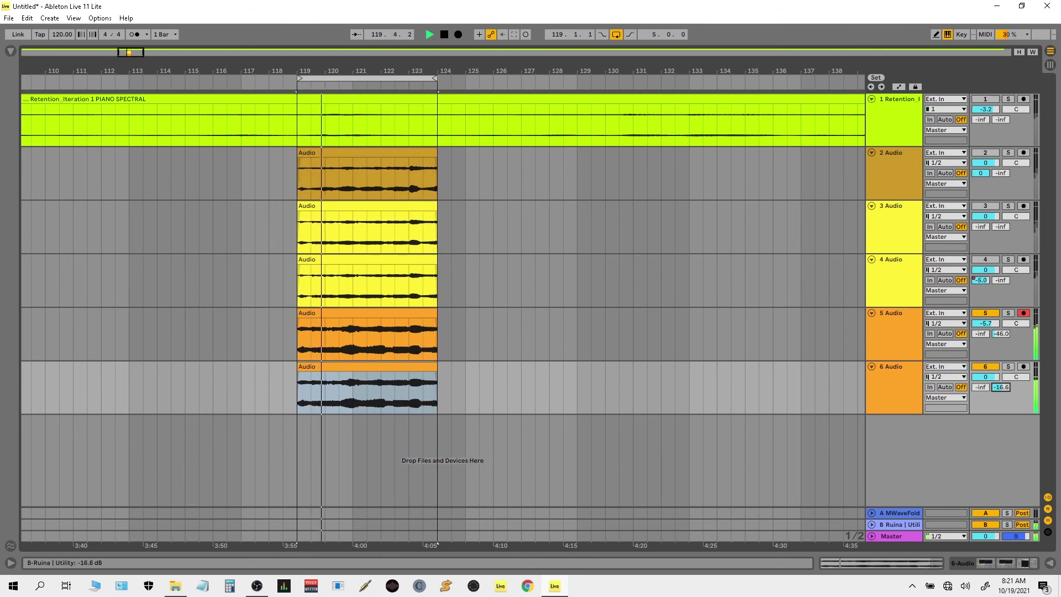
Solo the sixth track and lower its send B to -22.5 dB during playback.
left_click_drag(1005, 372, 1004, 384)
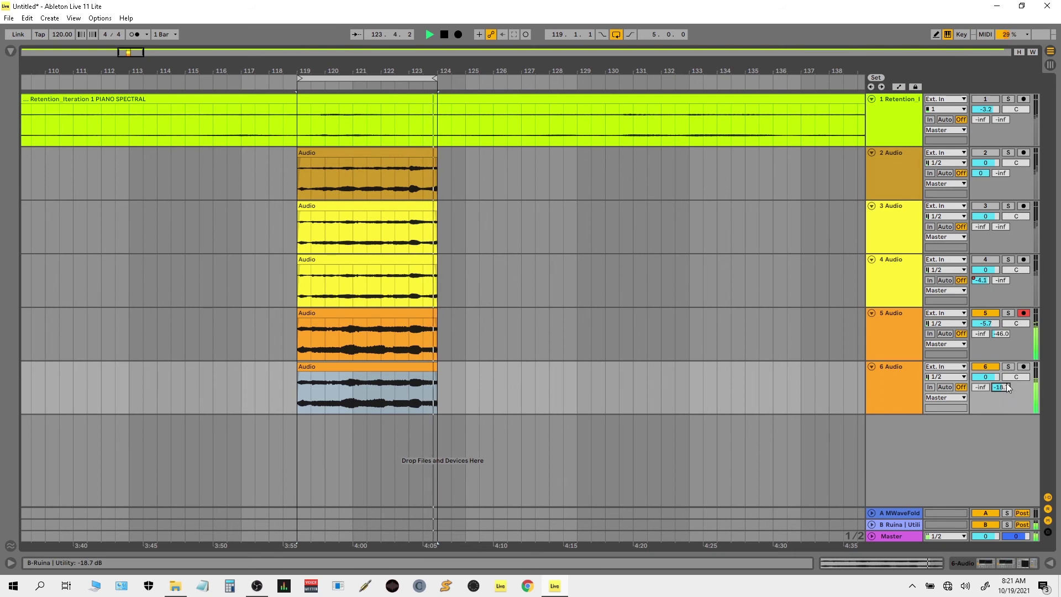
left_click(1008, 366)
left_click_drag(1006, 389, 983, 390)
Show the sixth track's devices and raise the Utility gain to 7.78 dB.
double_click(906, 367)
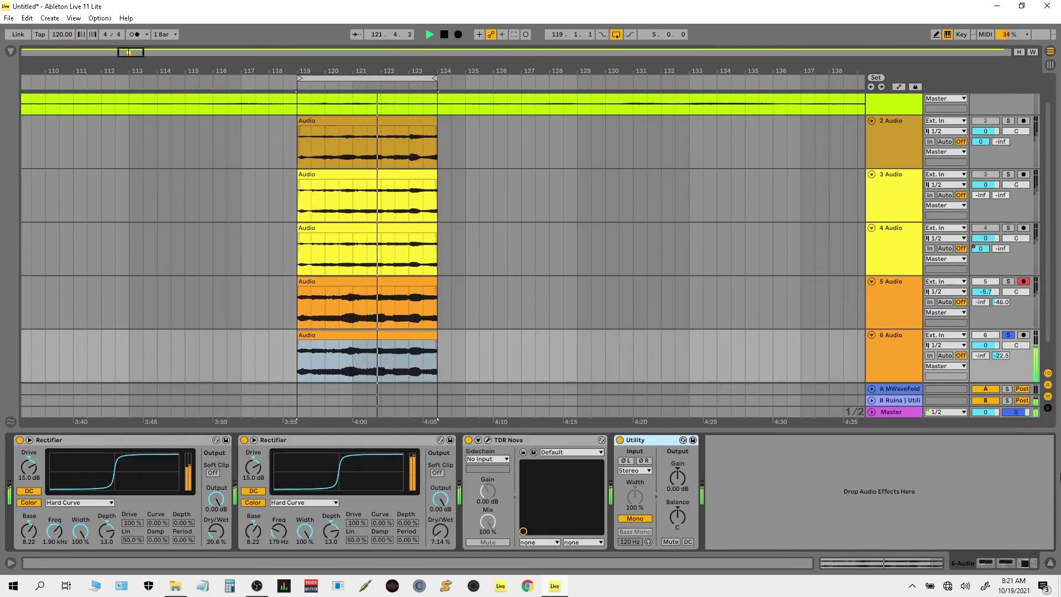
left_click_drag(679, 487, 679, 450)
key("space")
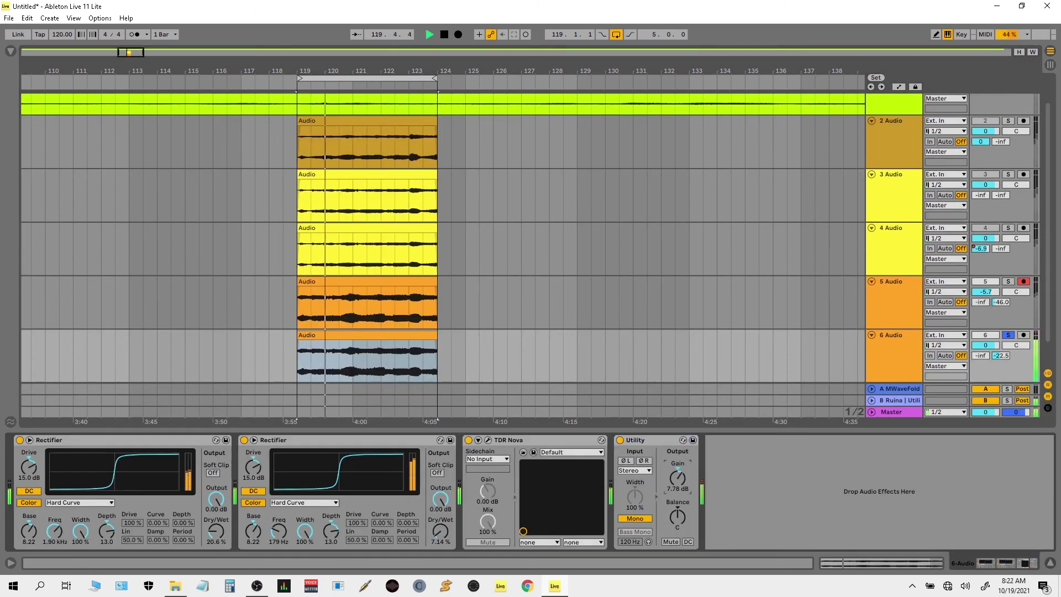
left_click_drag(679, 486, 679, 507)
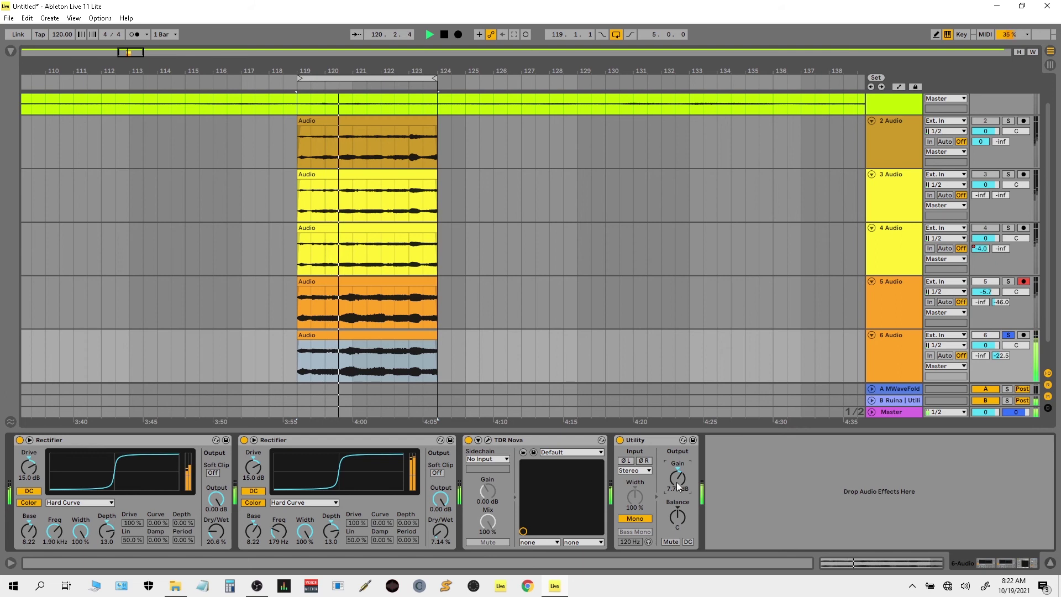
Examine the device chains and levels of the master and sixth track with the loop playing and stopped, and hide the device view.
left_click(908, 412)
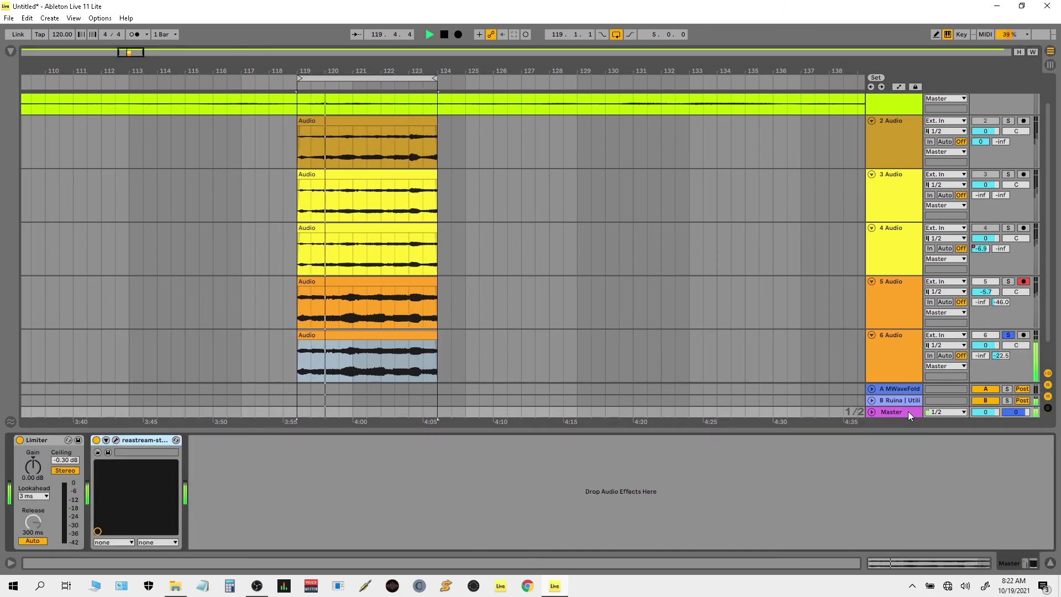
key("Tab")
key("Tab")
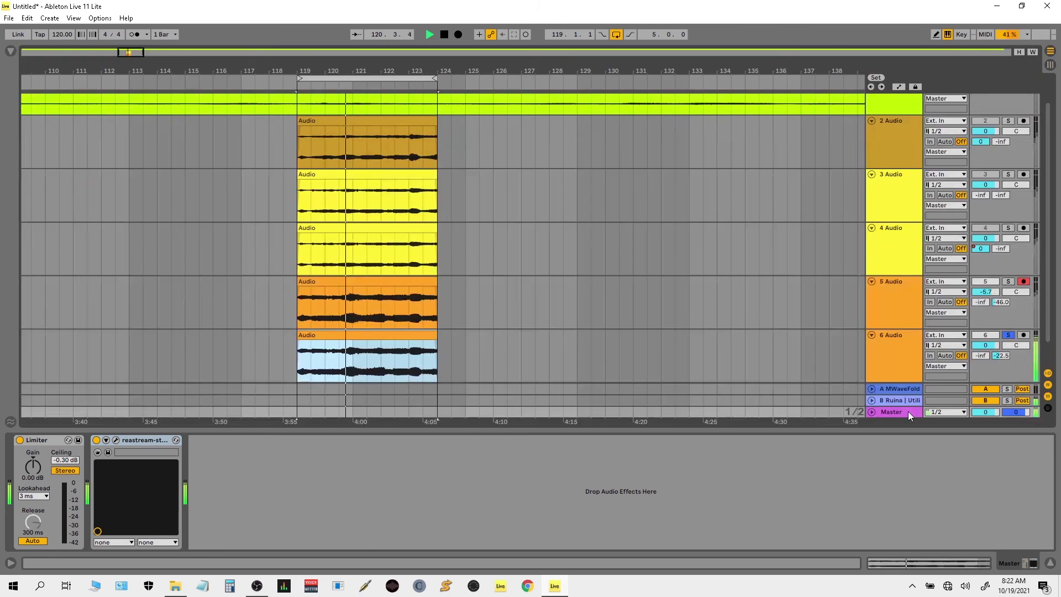
left_click(909, 362)
left_click(1050, 563)
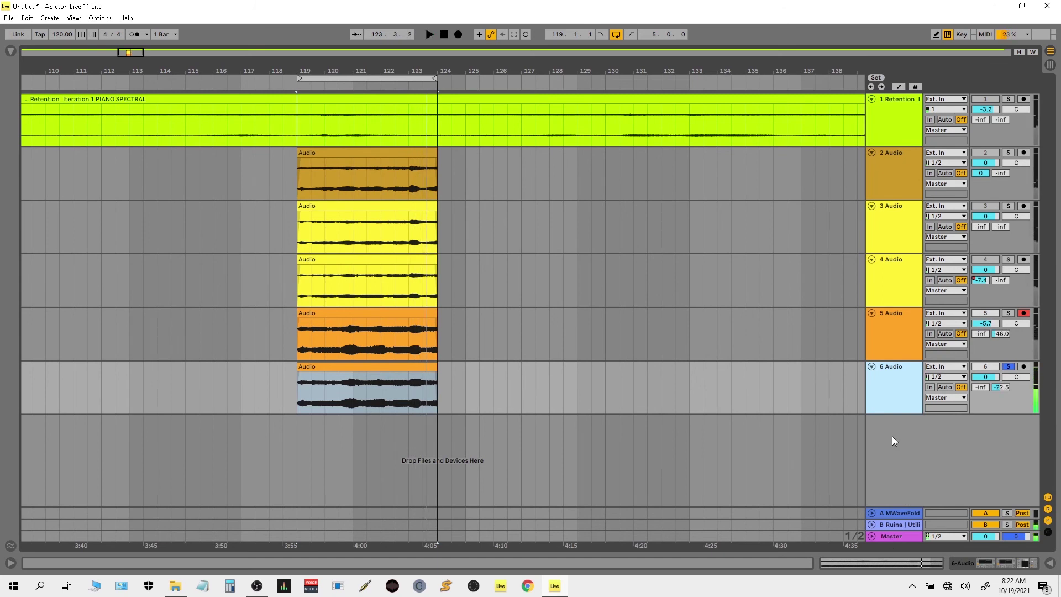
double_click(899, 381)
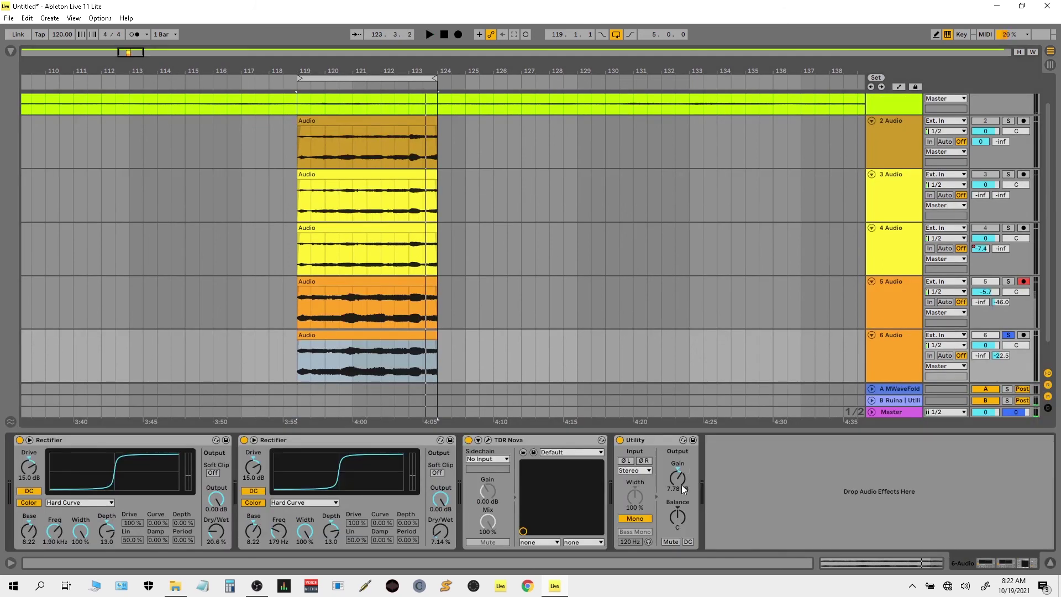
left_click(898, 413)
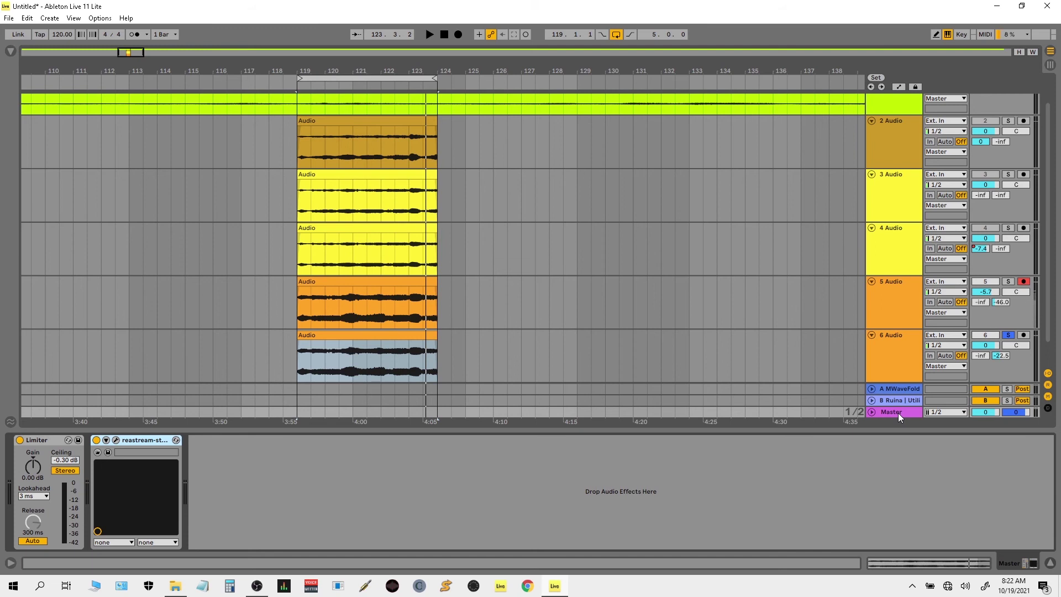
key("space")
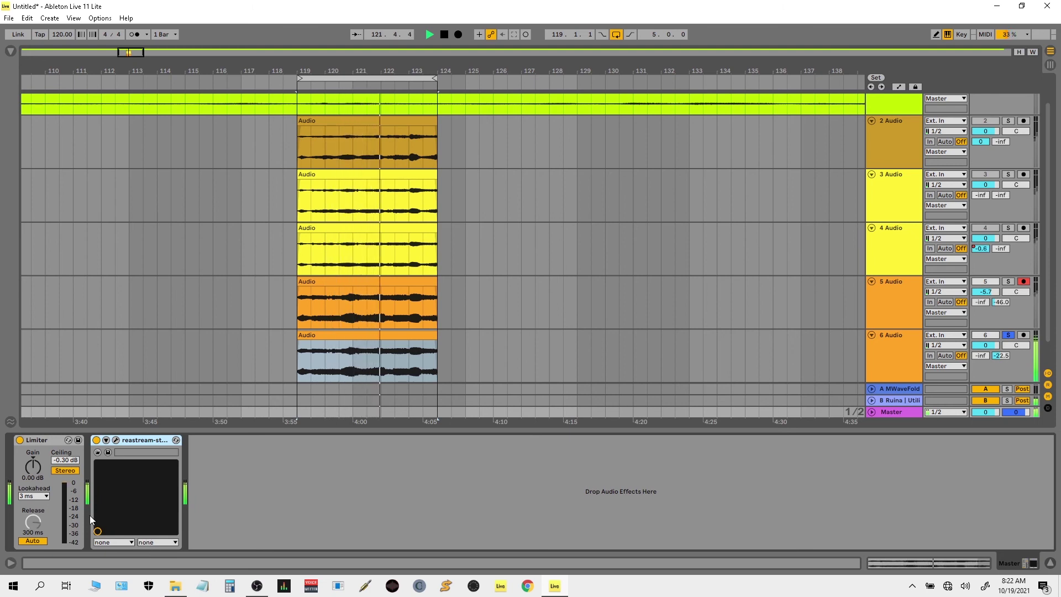
key("space")
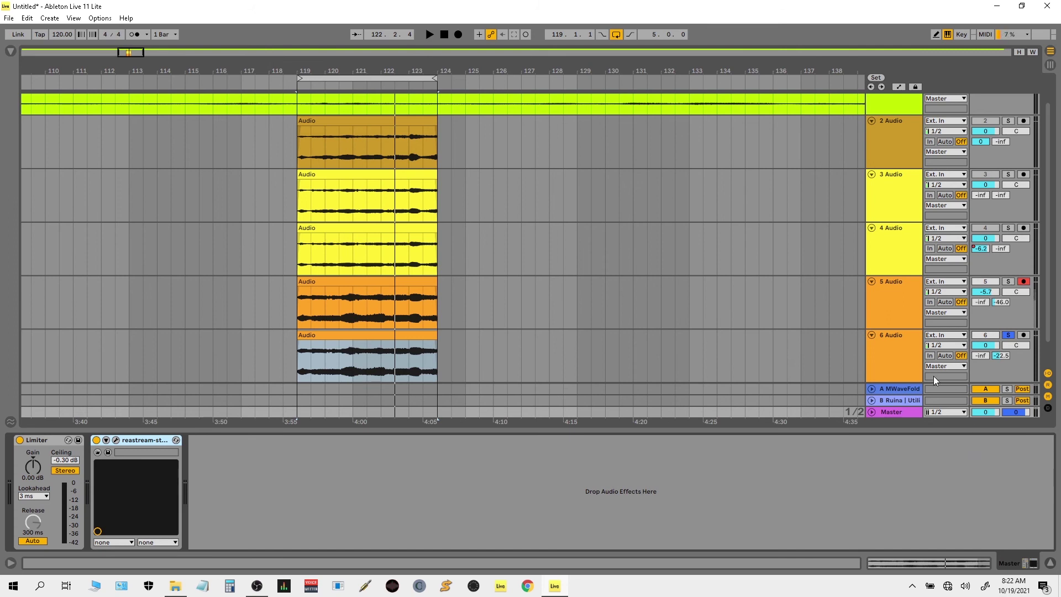
left_click(1050, 564)
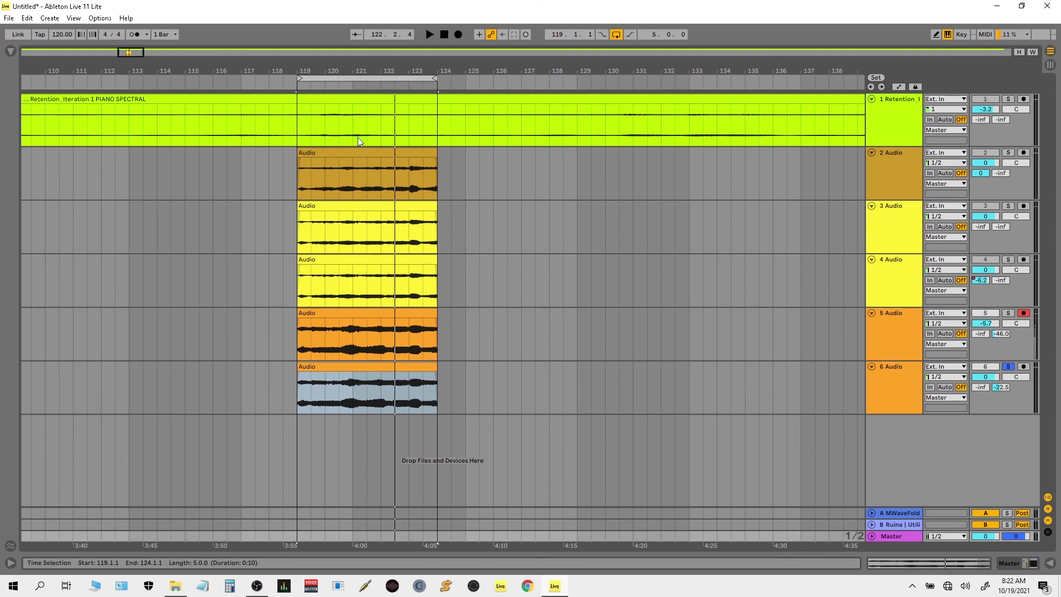
Play the loop from bar 119 and unsolo the sixth track to hear it with the fifth.
key("space")
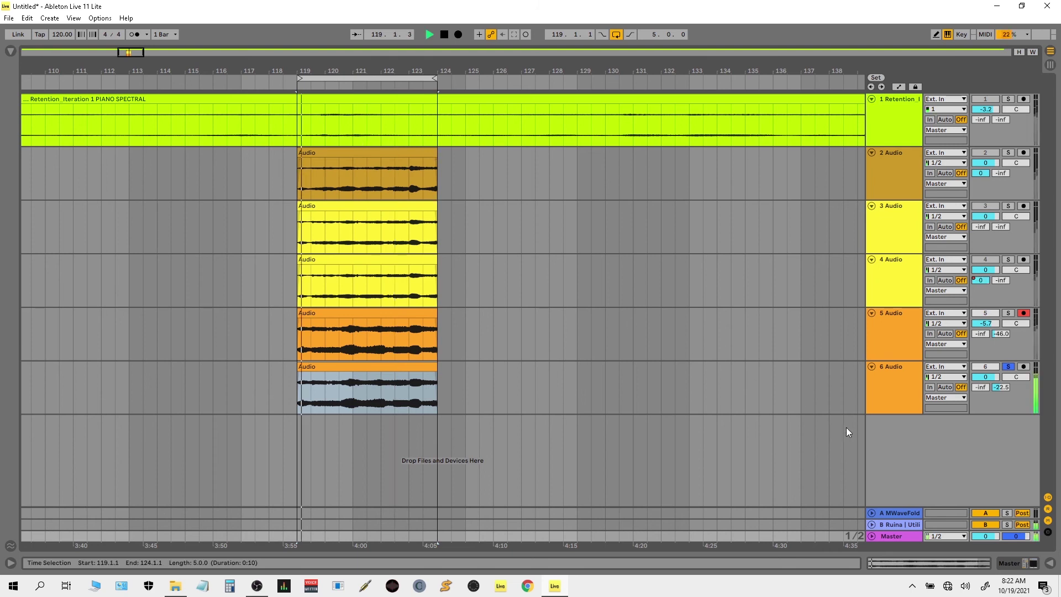
left_click(1008, 367)
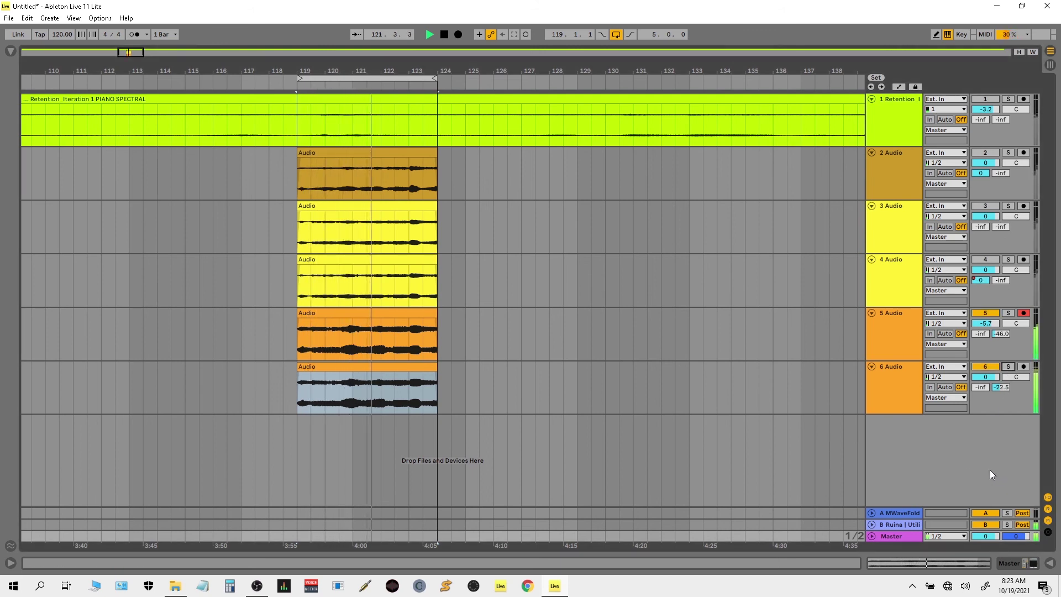
scroll(415, 276, "up", 1, "ctrl")
scroll(531, 277, "down", 8, "ctrl")
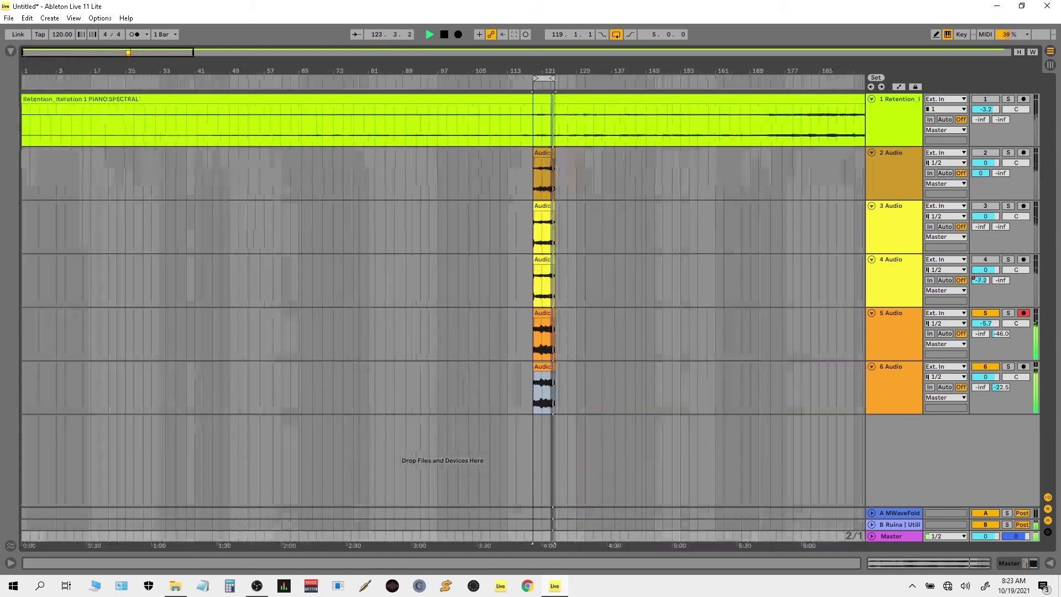
scroll(519, 277, "up", 3, "ctrl")
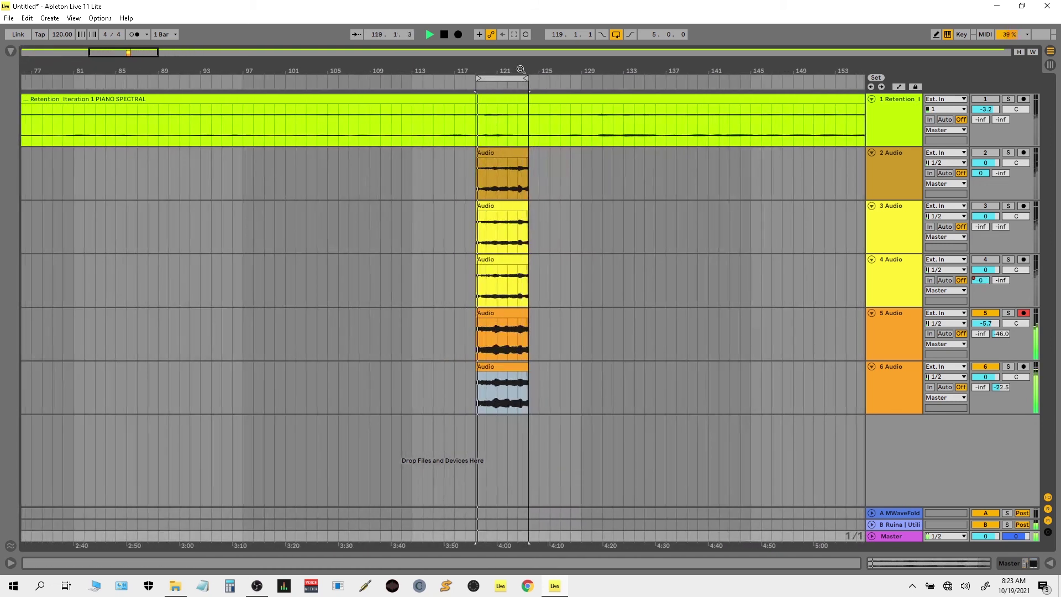
Insert a new audio track below the sixth track and select the sixth track's clip.
right_click(898, 443)
key("Escape")
key("ctrl+t")
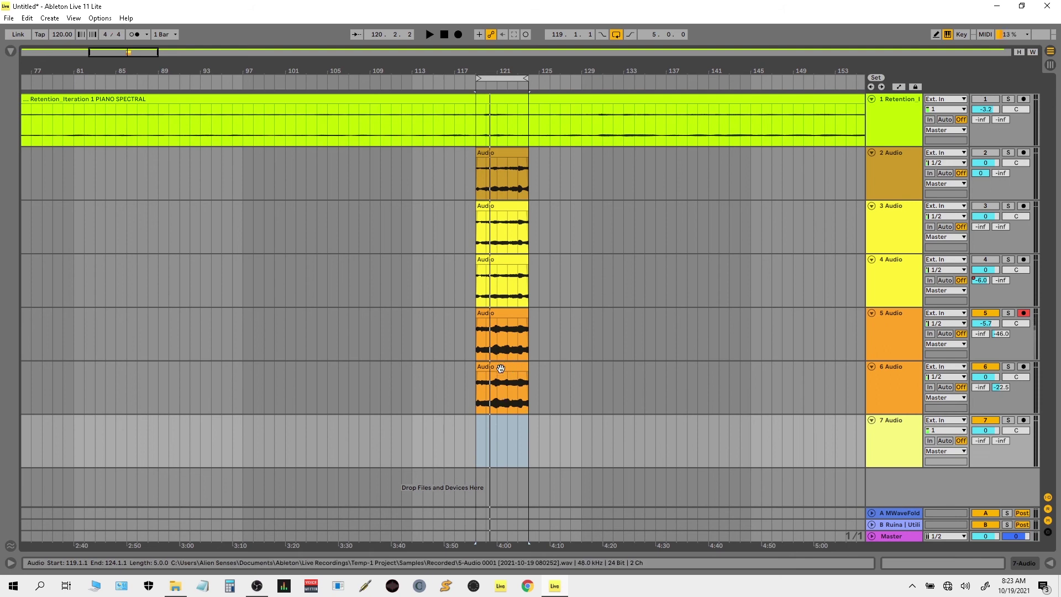
left_click(501, 368)
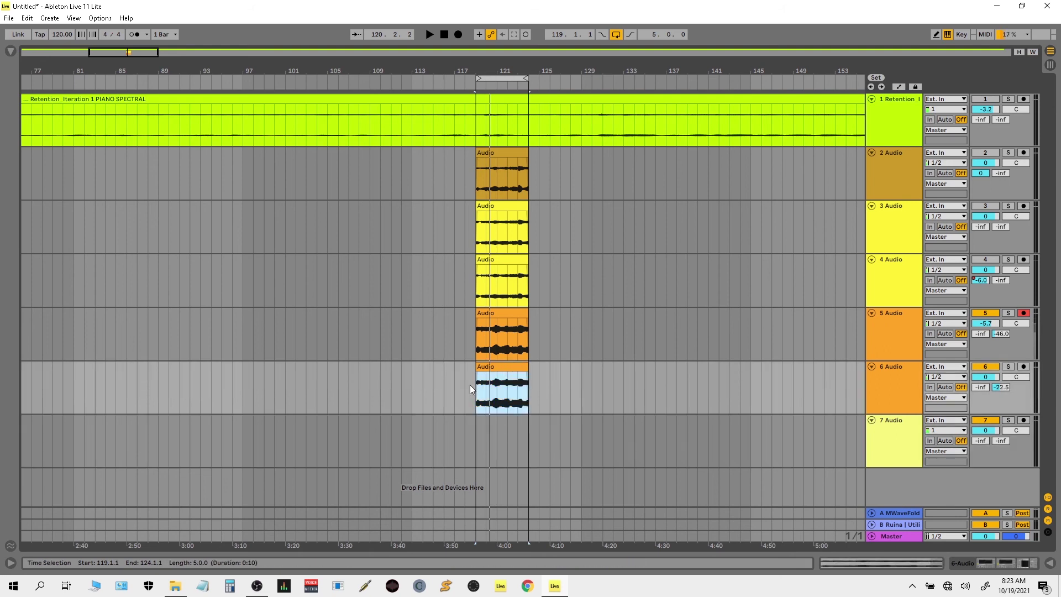
Place Retention_Iteration 1.wav from the AS_Projects folder at the start of the seventh track and hide the browser.
left_click(11, 51)
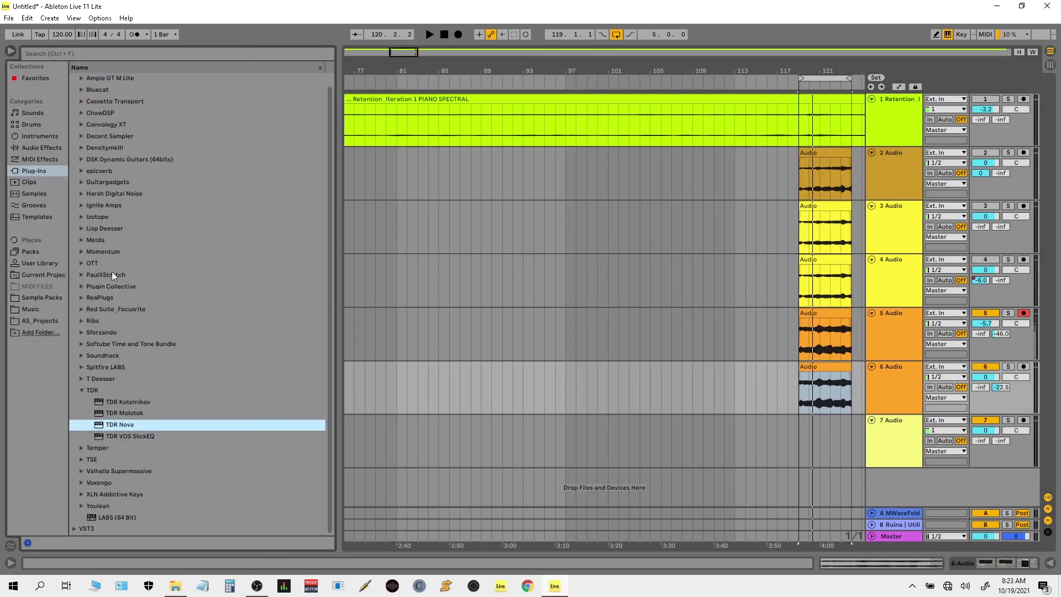
left_click(45, 322)
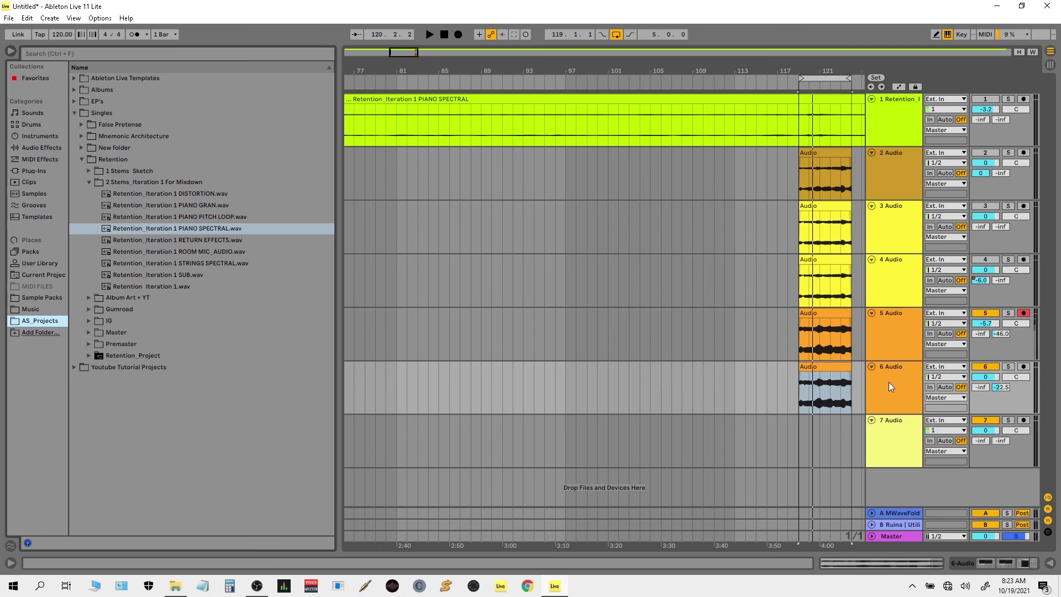
left_click(821, 372)
left_click_drag(181, 288, 350, 440)
left_click_drag(581, 66, 469, 241)
left_click_drag(467, 435, 410, 430)
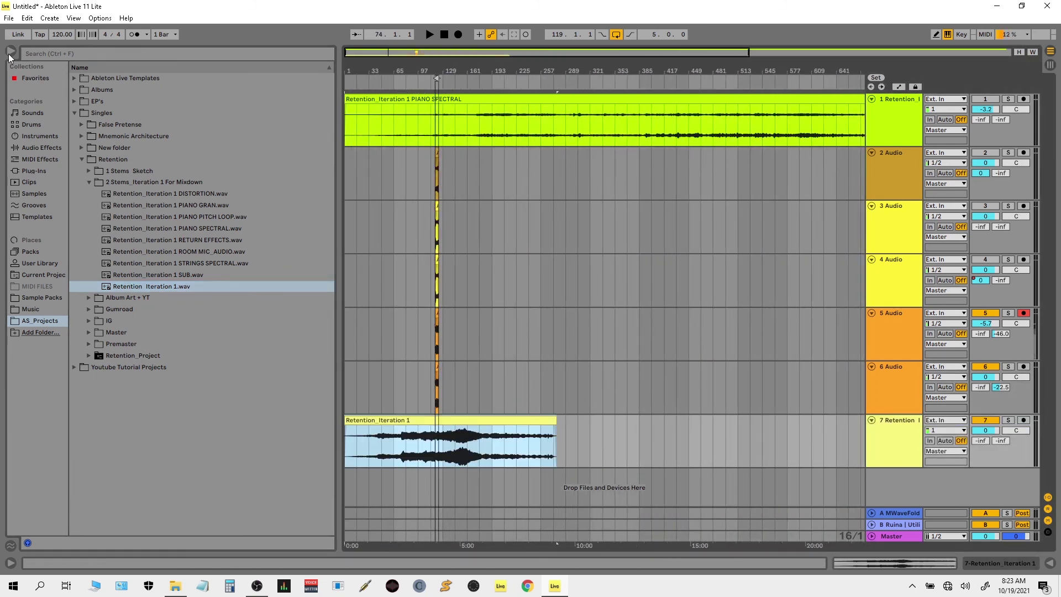
left_click(10, 52)
Solo the seventh track and listen to the mixdown from bar 119.
left_click_drag(122, 75, 306, 299)
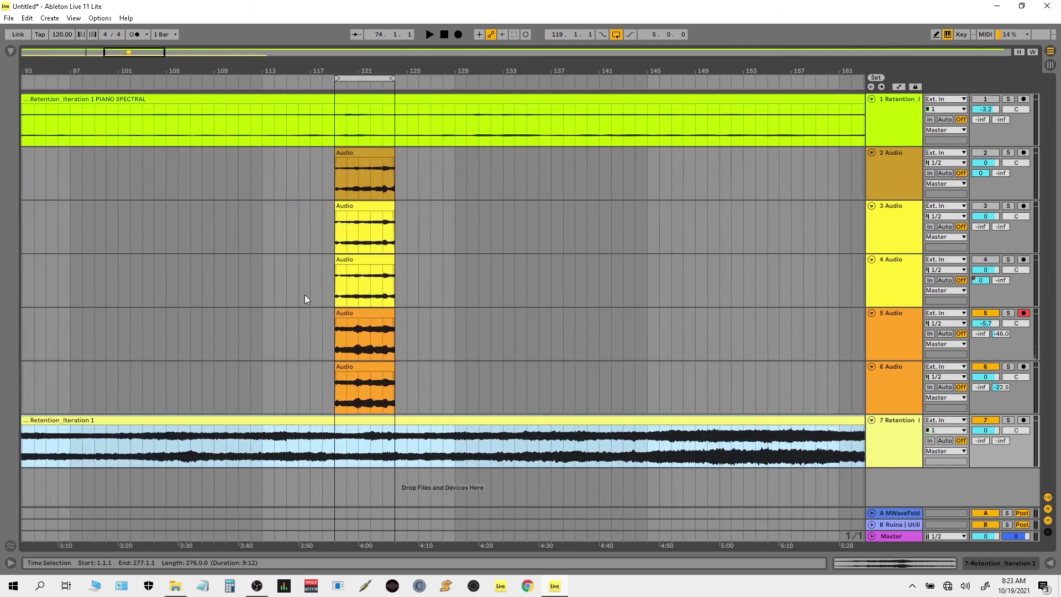
left_click(338, 456)
left_click(1008, 420)
key("space")
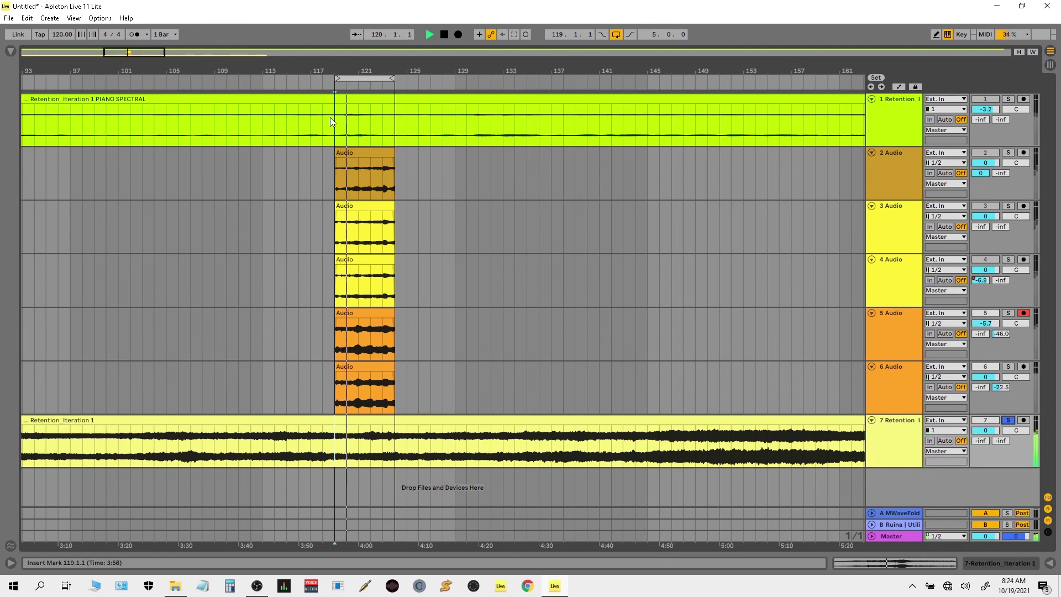
scroll(337, 117, "up", 2)
scroll(349, 117, "up", 2)
scroll(348, 117, "down", 5)
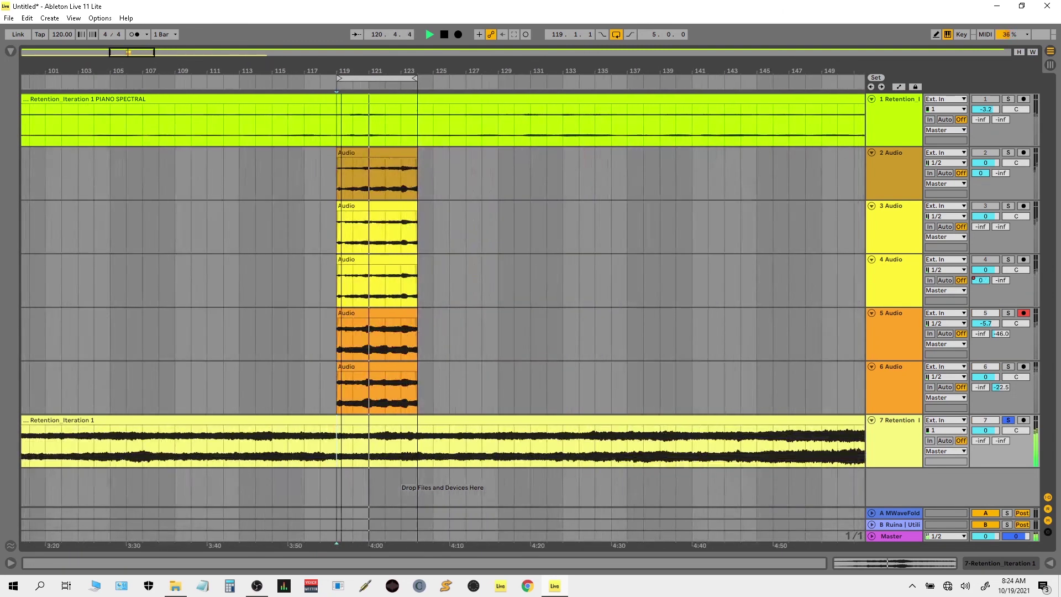
scroll(349, 117, "up", 3)
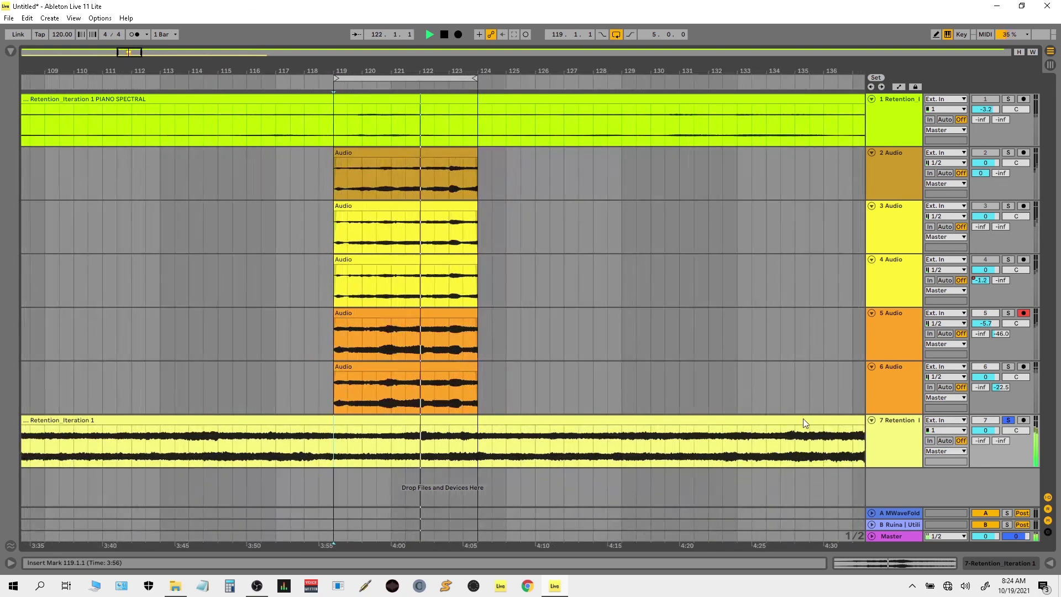
Unsolo the seventh track and compare the mix with the fifth track switched off and on again.
left_click(1009, 421)
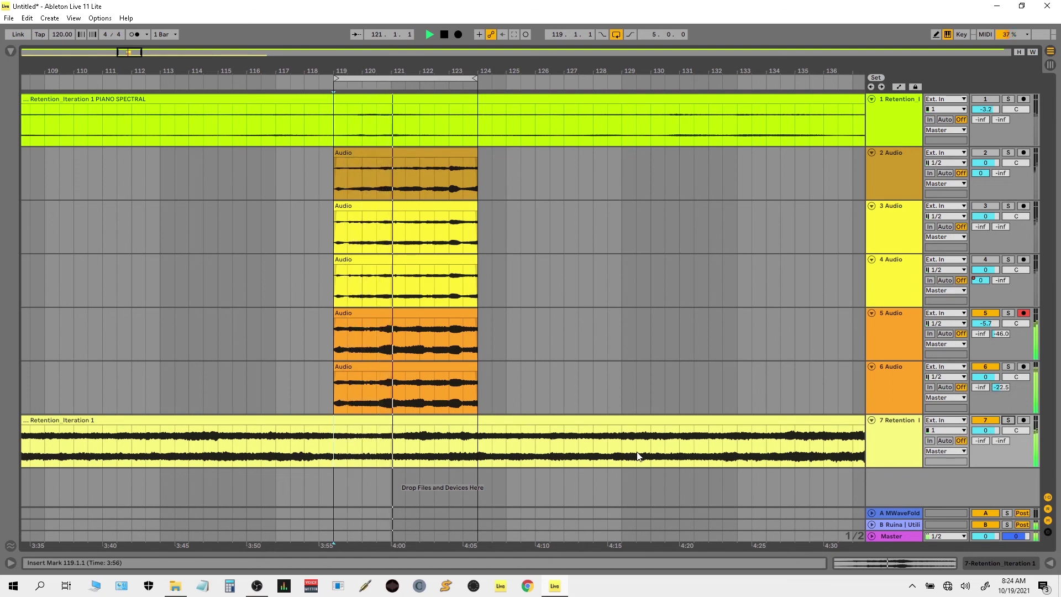
left_click(994, 315)
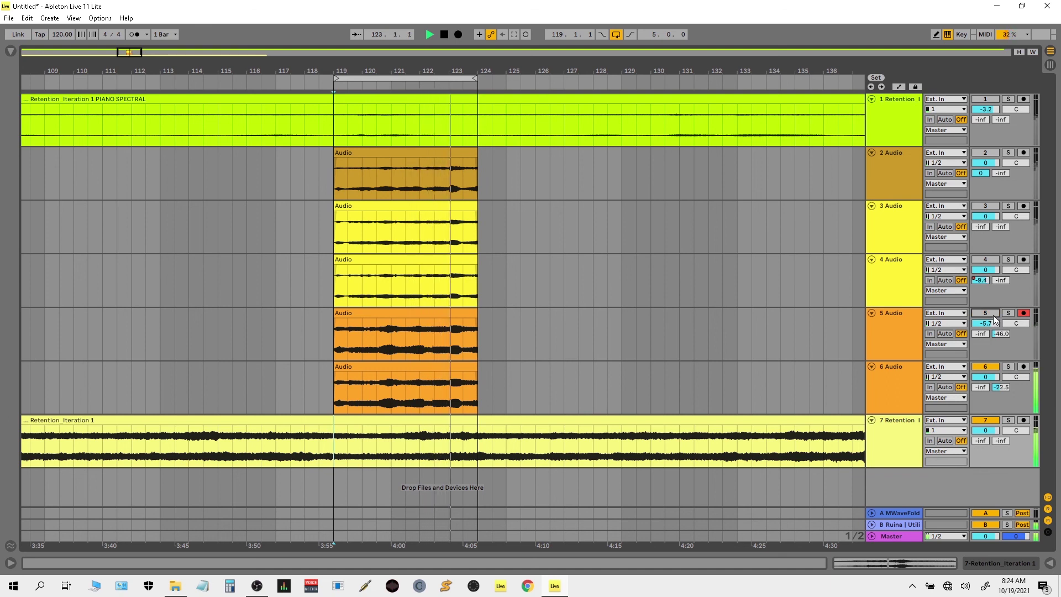
left_click(994, 313)
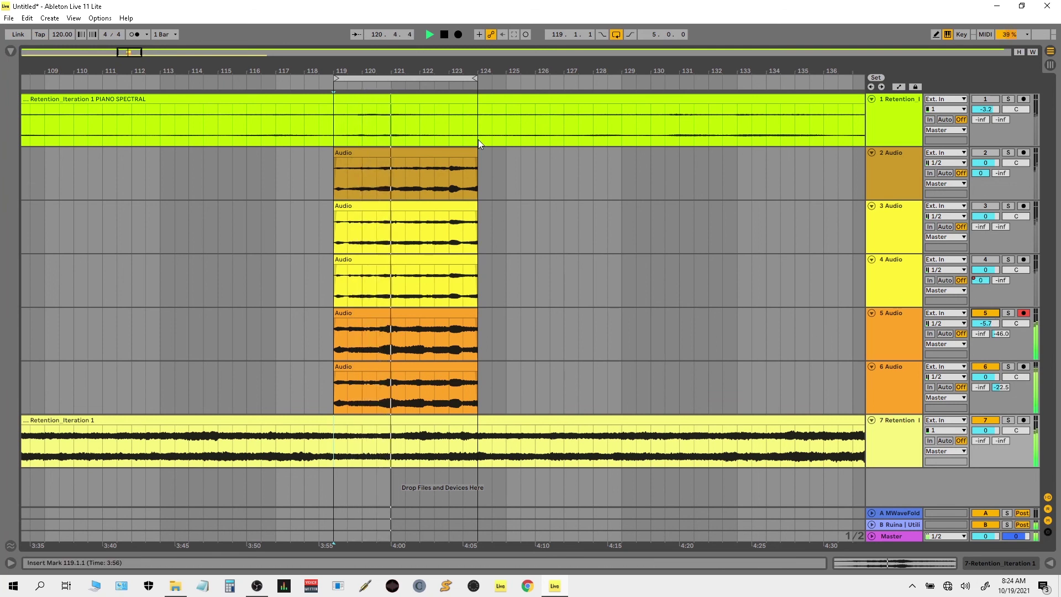
Duplicate the sixth track's clip directly after the original at bar 124.
left_click(417, 369)
key("ctrl+d")
left_click(449, 312, "shift")
key("ctrl+d")
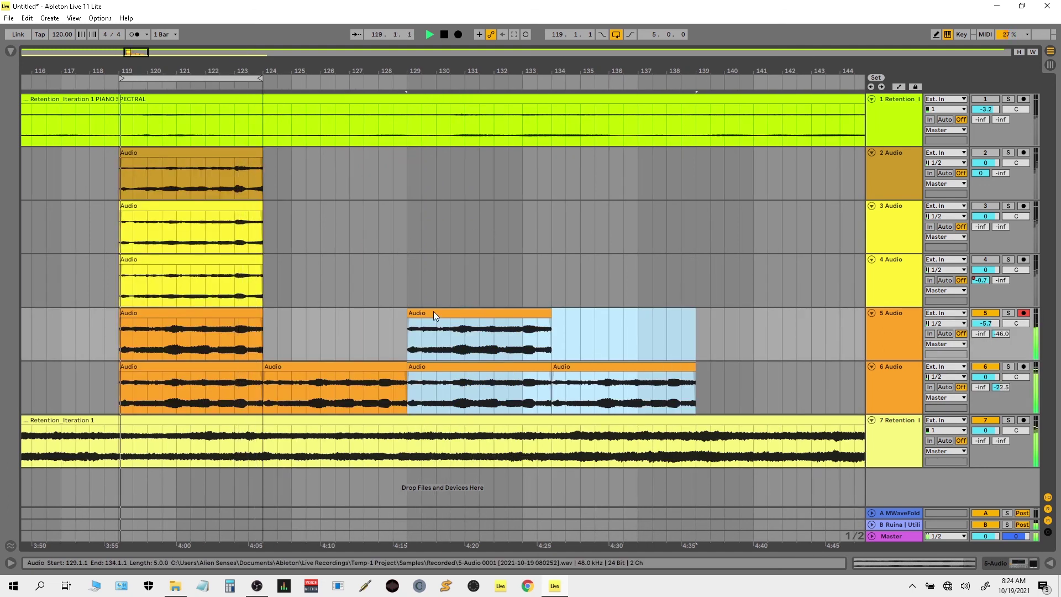
key("ctrl+z")
Duplicate the fifth track's clip so the copy starts at bar 124.
left_click(247, 313)
key("ctrl+d")
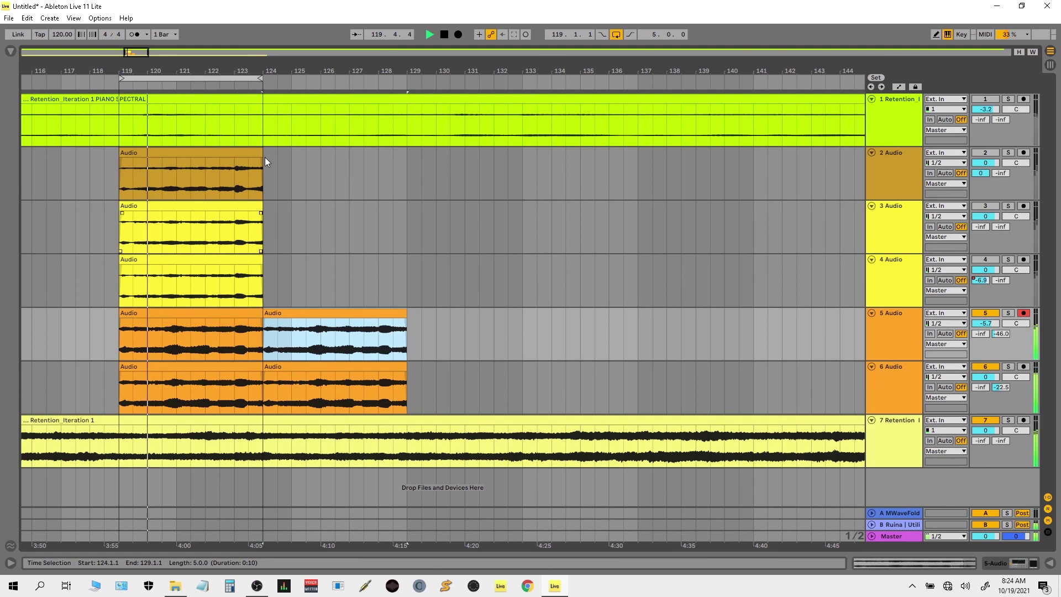
Extend the loop to 10 bars, from bar 119 to 129, and set the sixth track's send B to -22.2 dB.
left_click_drag(119, 337, 393, 337)
left_click_drag(396, 105, 408, 338)
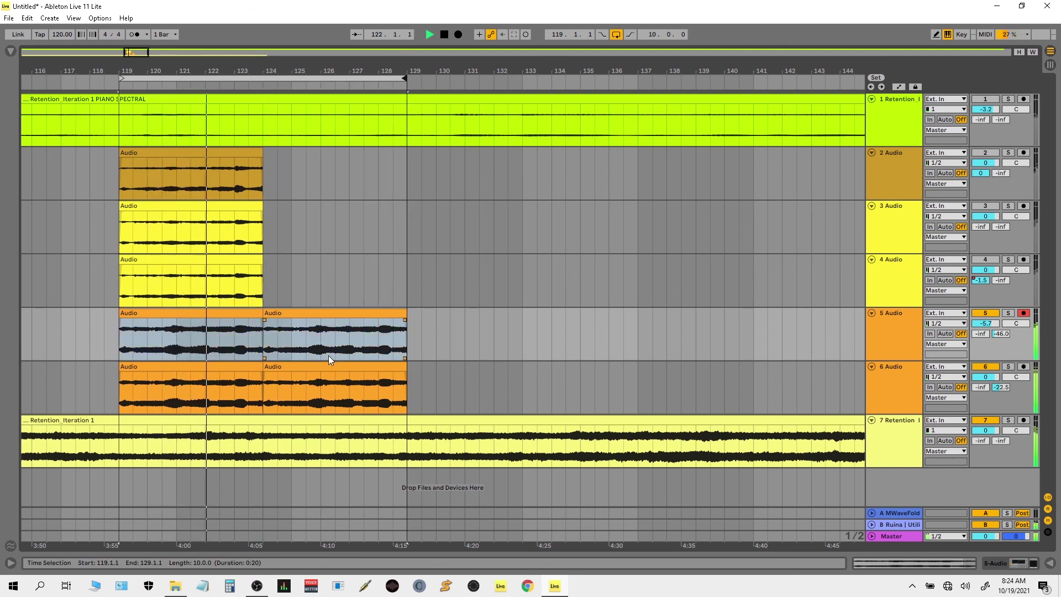
left_click_drag(1001, 386, 1001, 357)
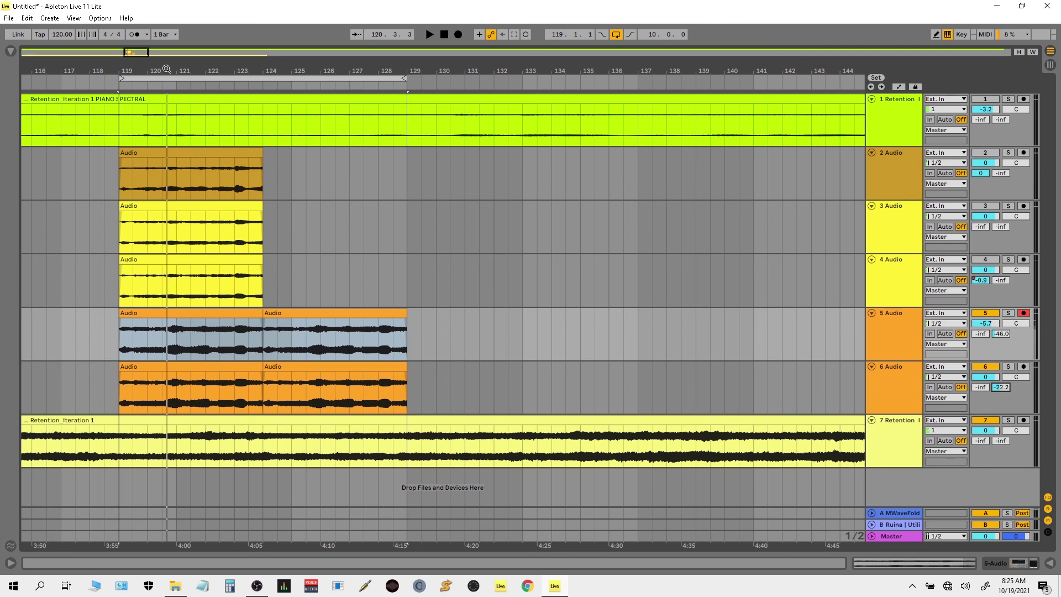
Select the whole Retention_Iteration 1 clip on the seventh track and expand the Retention_Project folder in the browser.
left_click_drag(166, 69, 166, 22)
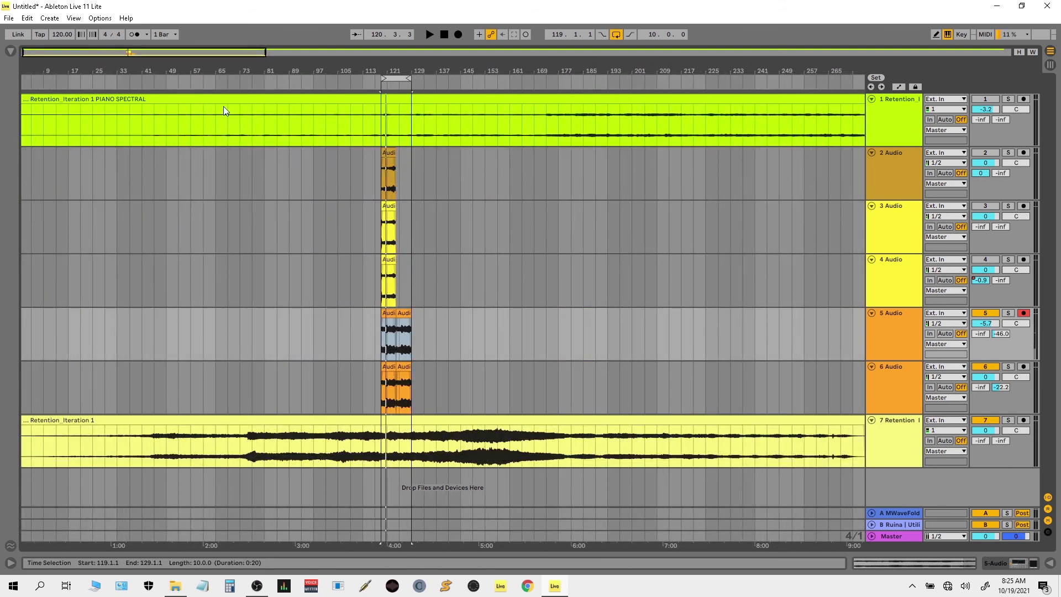
key("minus")
left_click(69, 421)
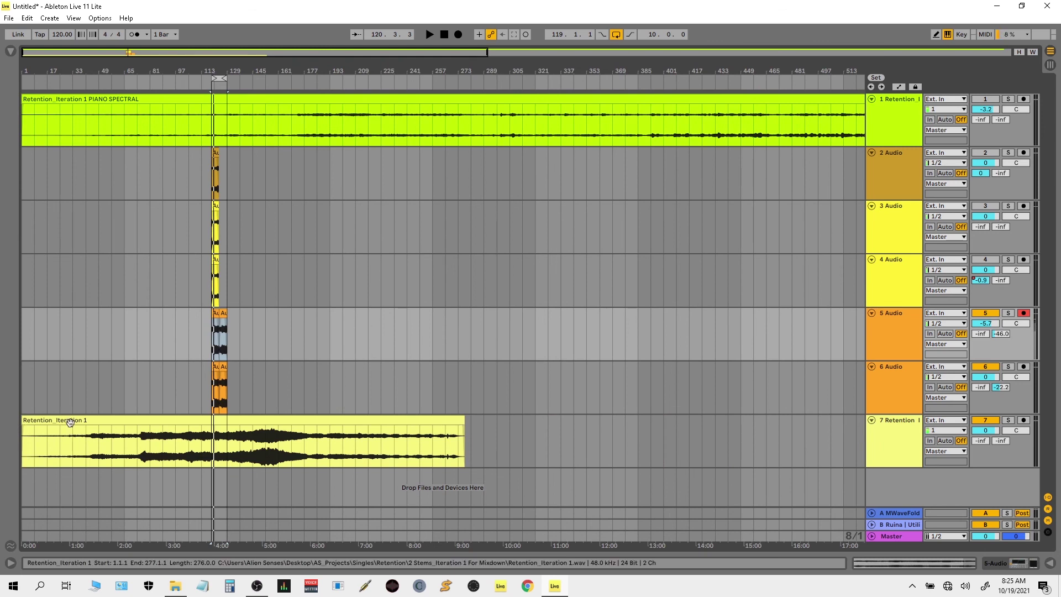
left_click(70, 421)
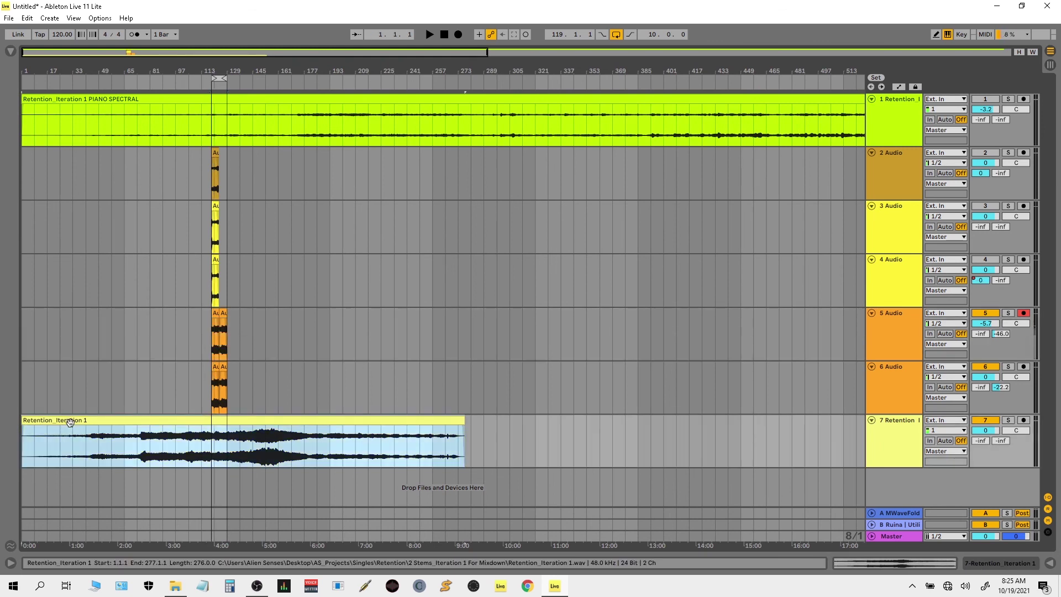
left_click(11, 53)
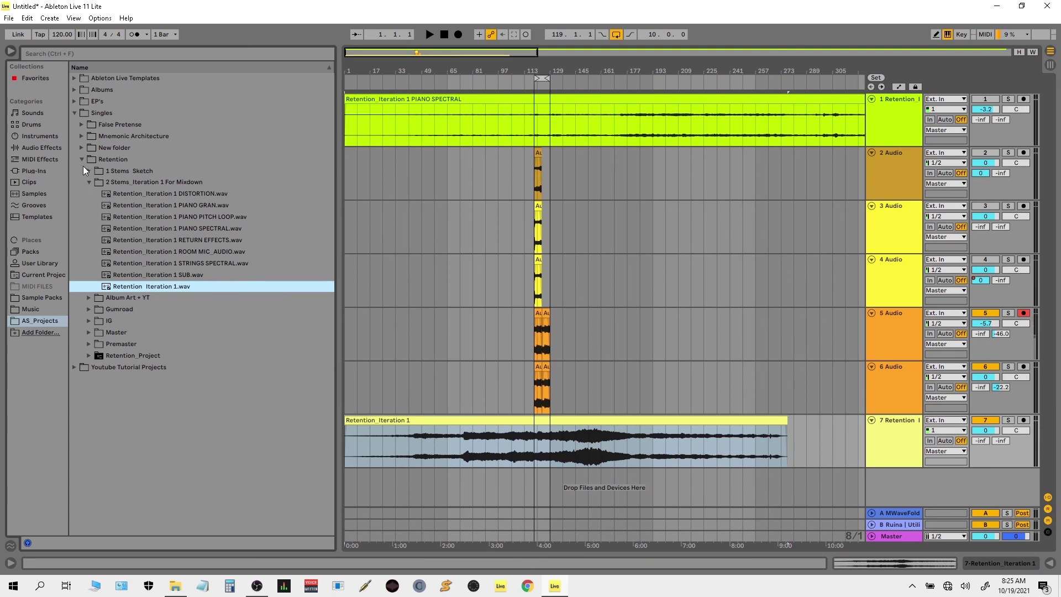
left_click(88, 356)
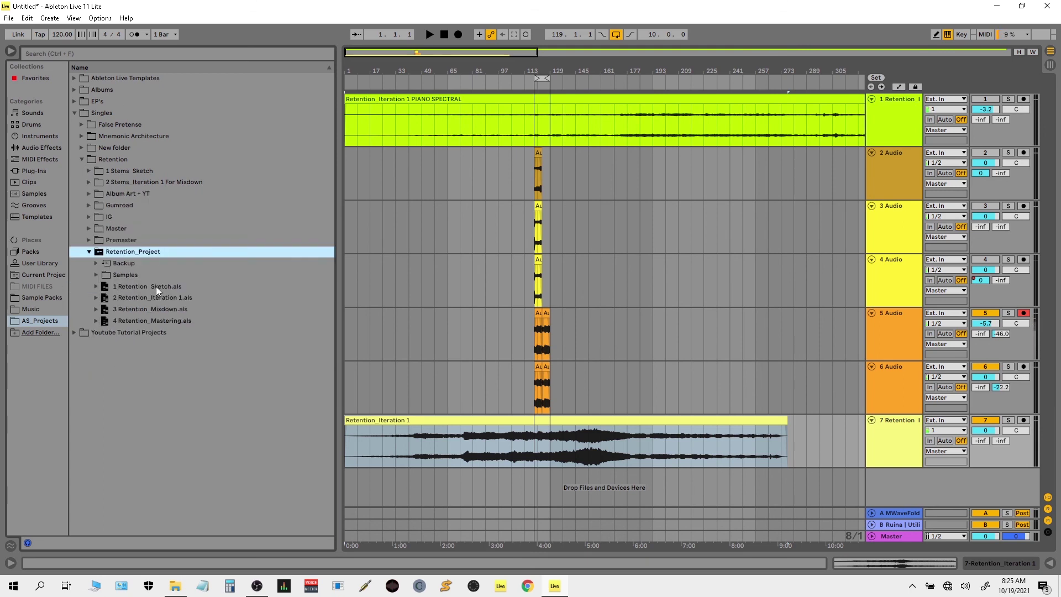